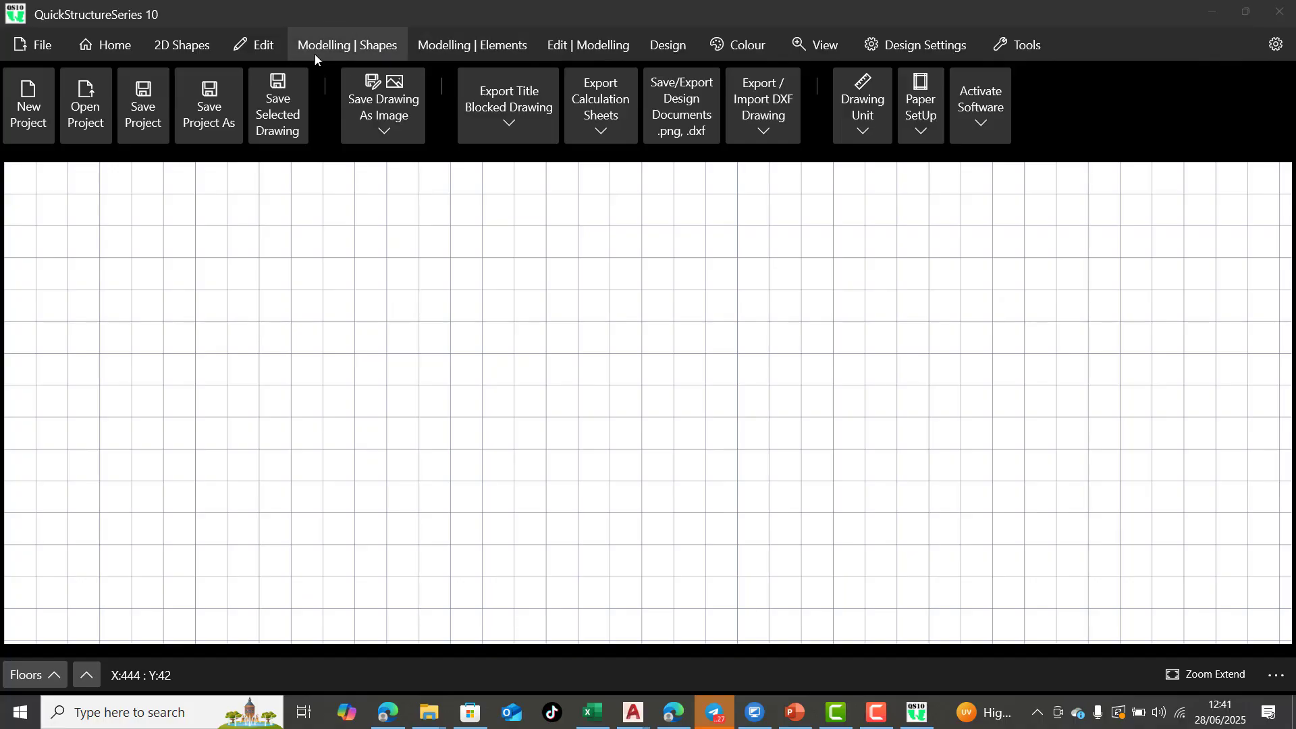
Draw a 4000 by 4000 rectangle starting at X 9000, Y 5000
left_click(173, 46)
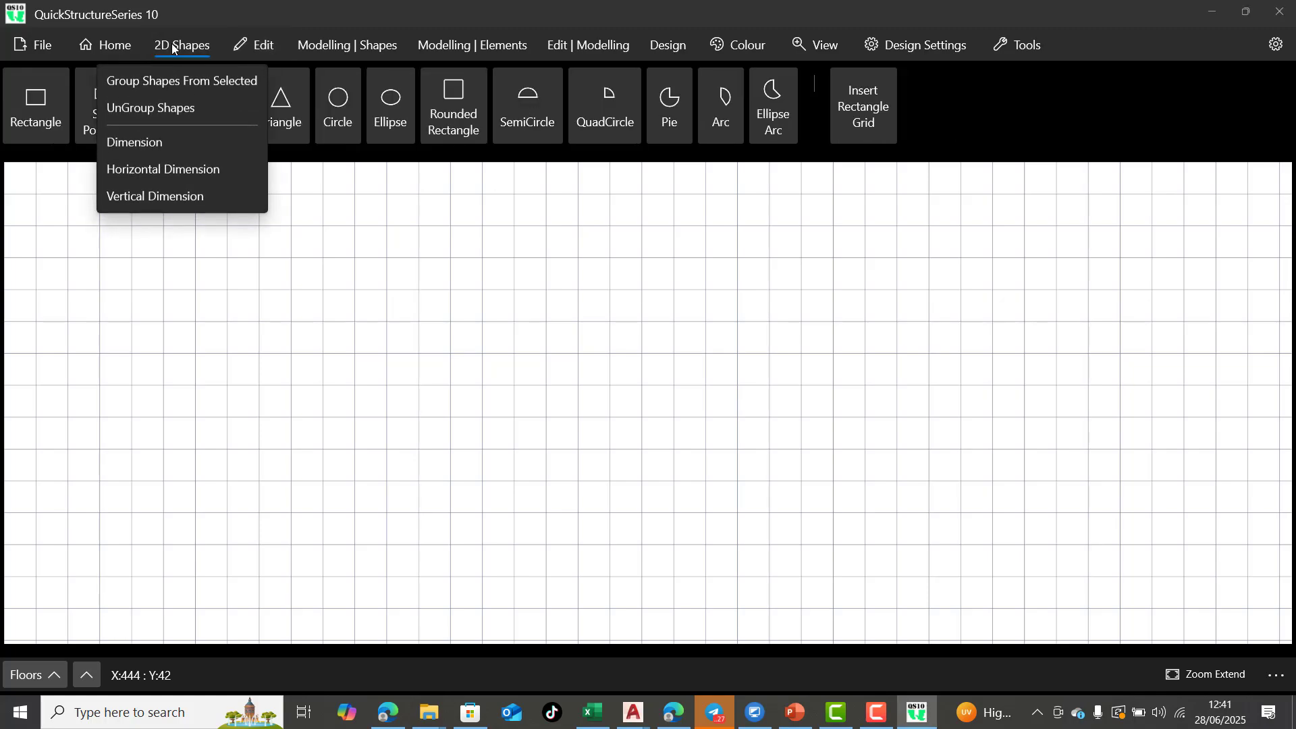
left_click(255, 45)
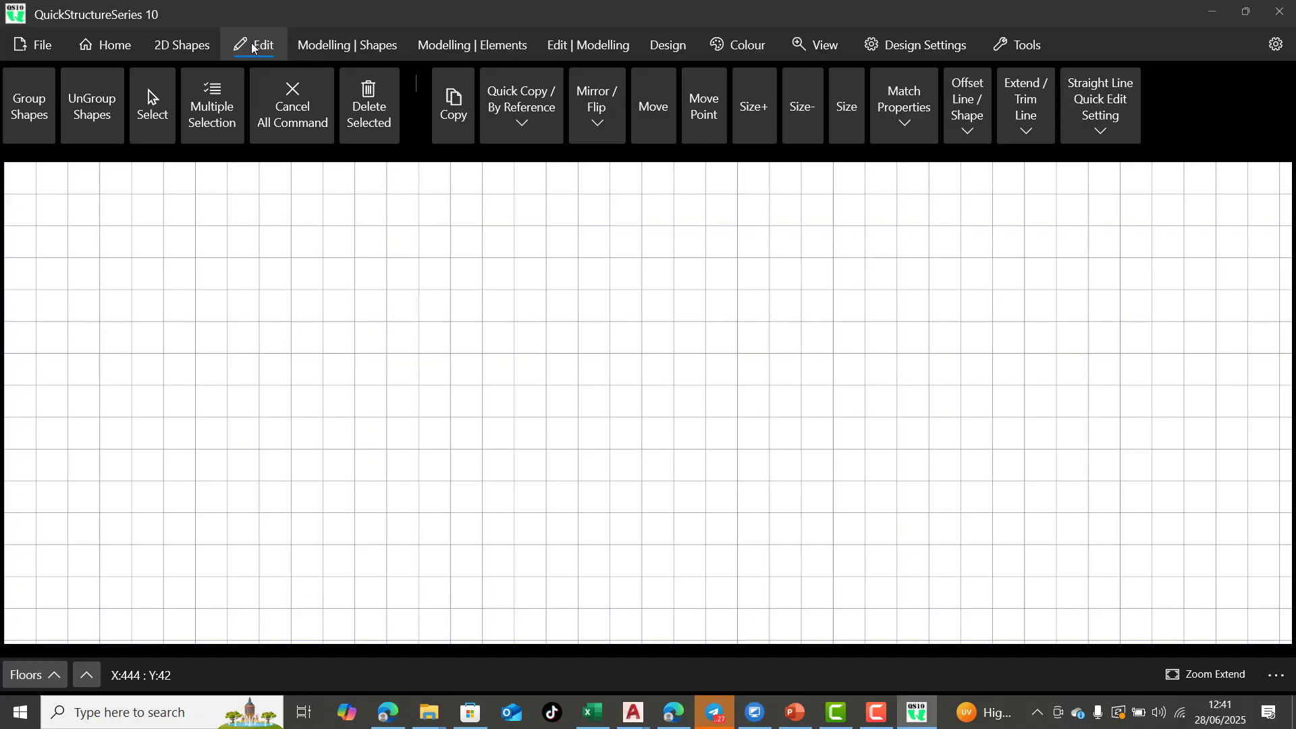
left_click(204, 48)
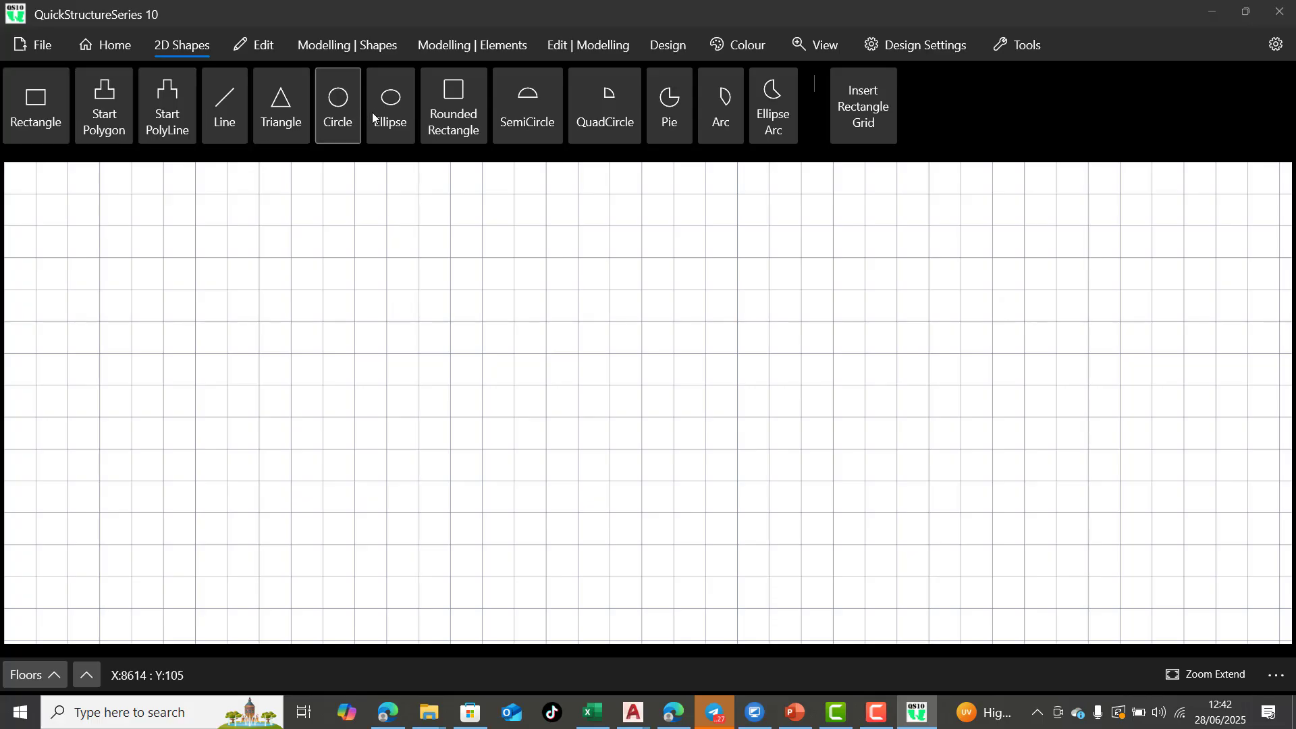
left_click(42, 108)
left_click(291, 321)
left_click(451, 463)
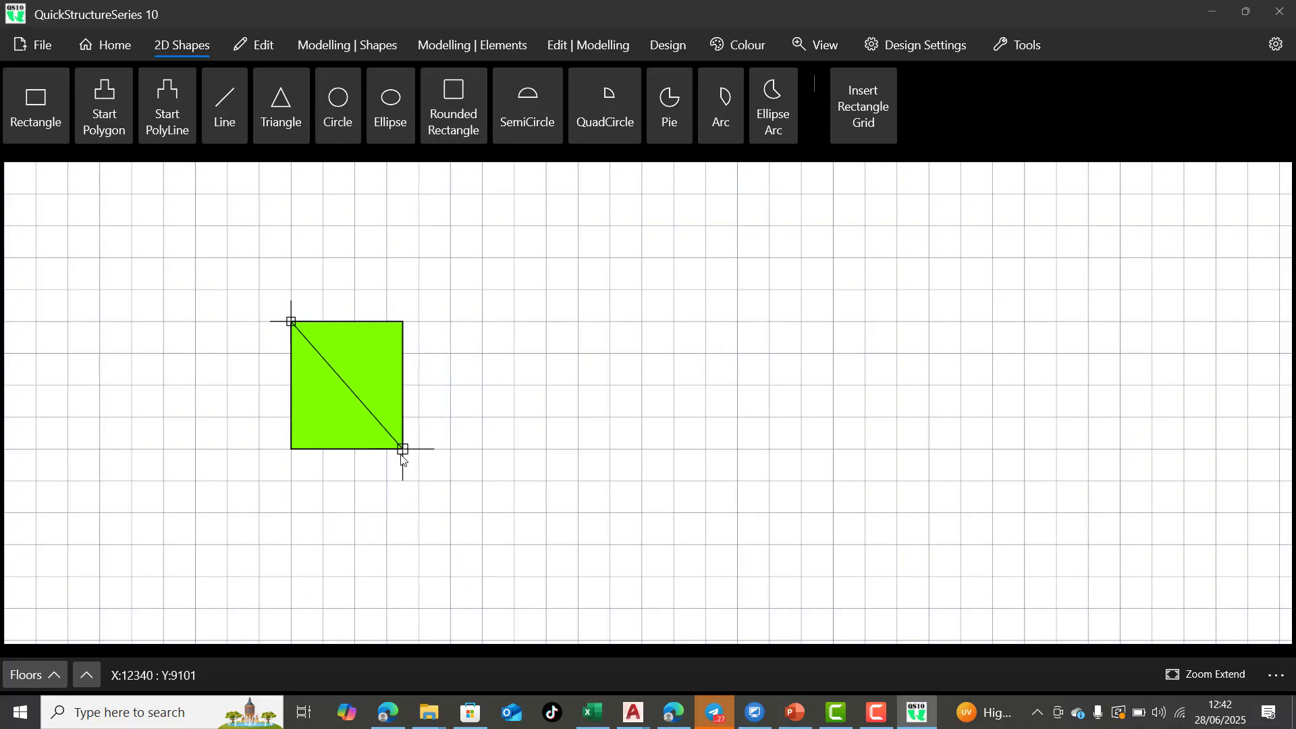
left_click(416, 459)
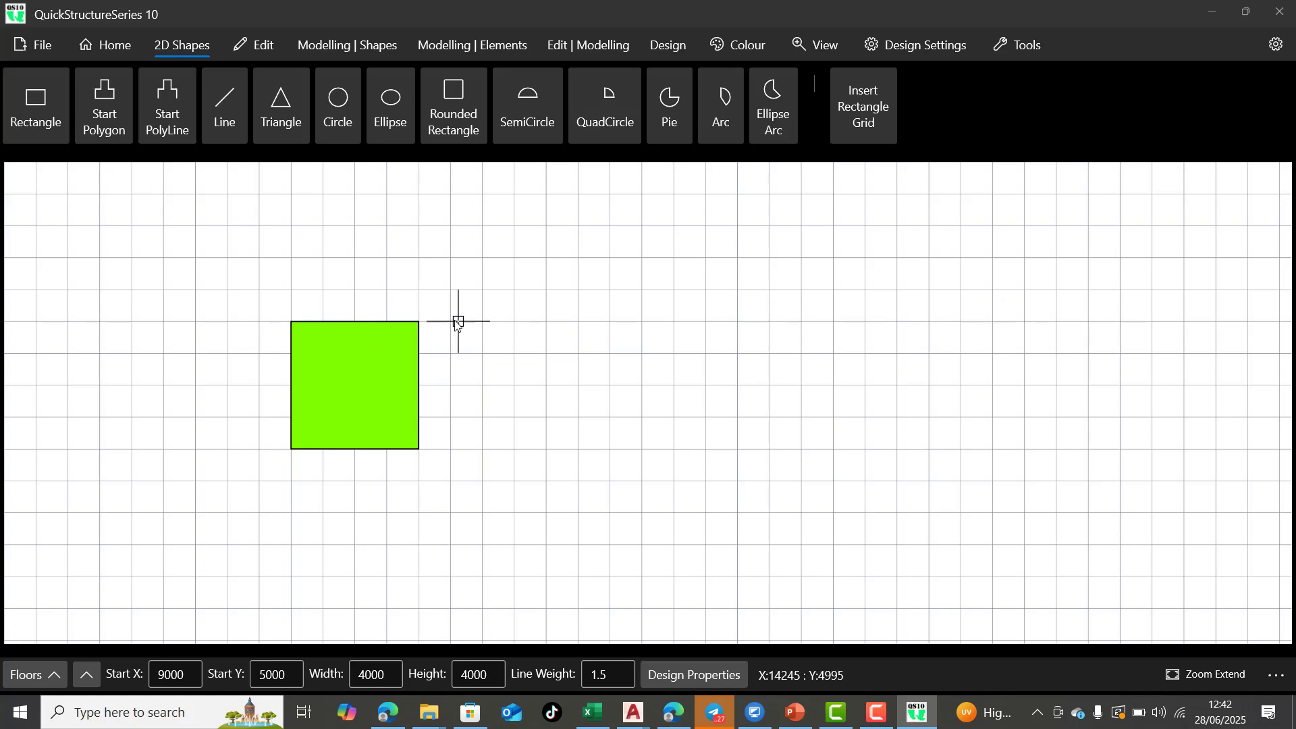
Draw a 3000 by 3000 rectangle against the first one's right edge, with a 3000 by 2000 rectangle directly below it
left_click(419, 322)
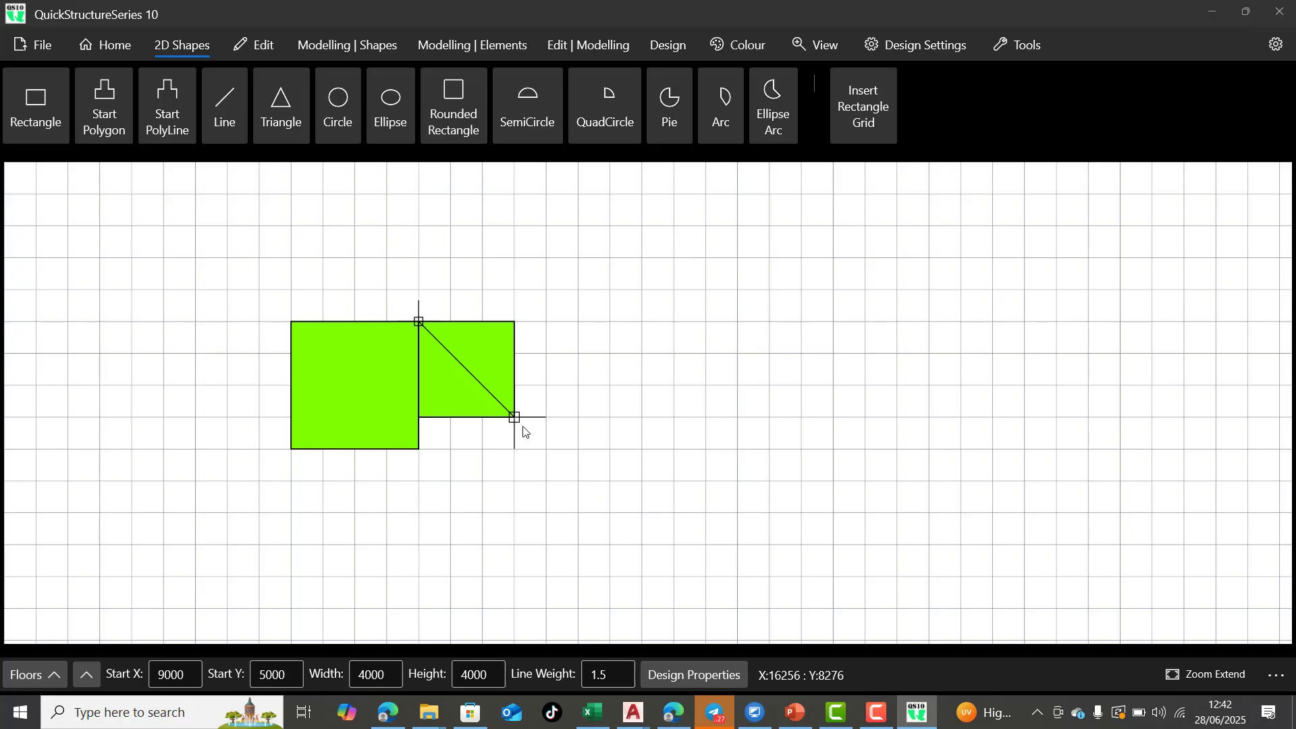
left_click(520, 426)
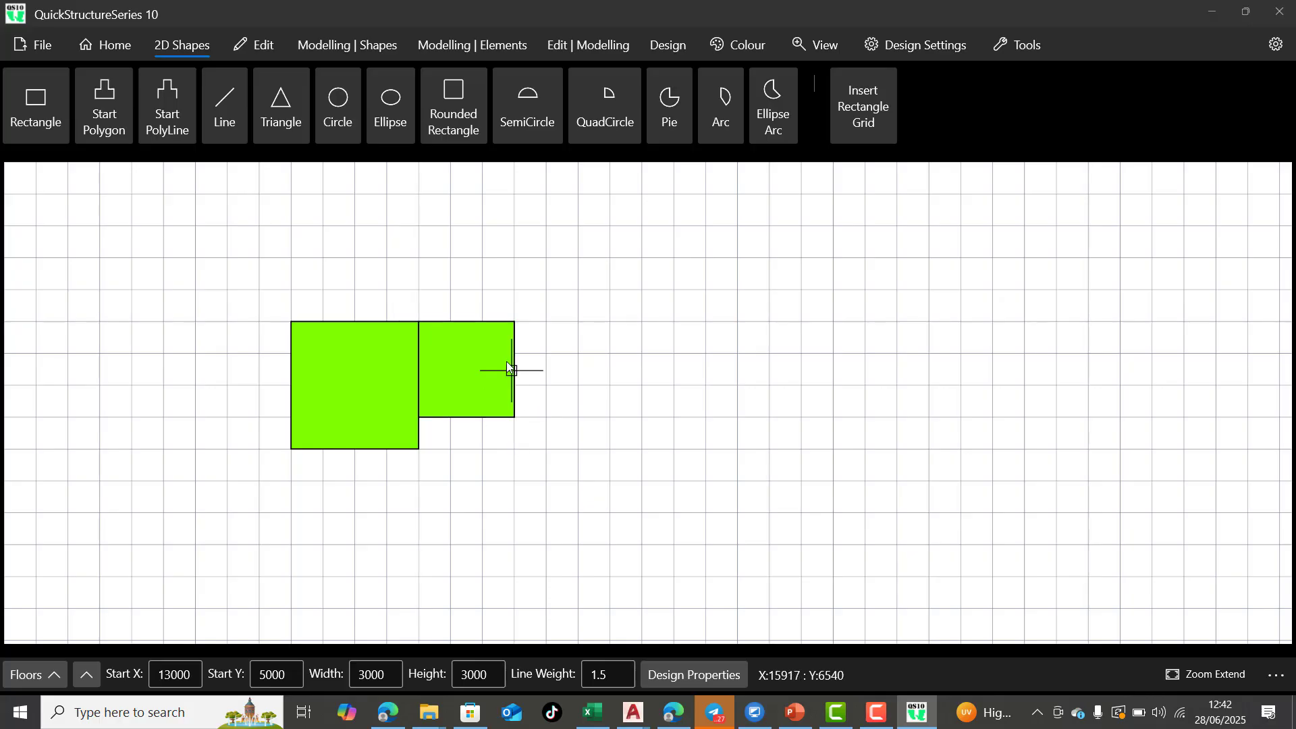
left_click(420, 420)
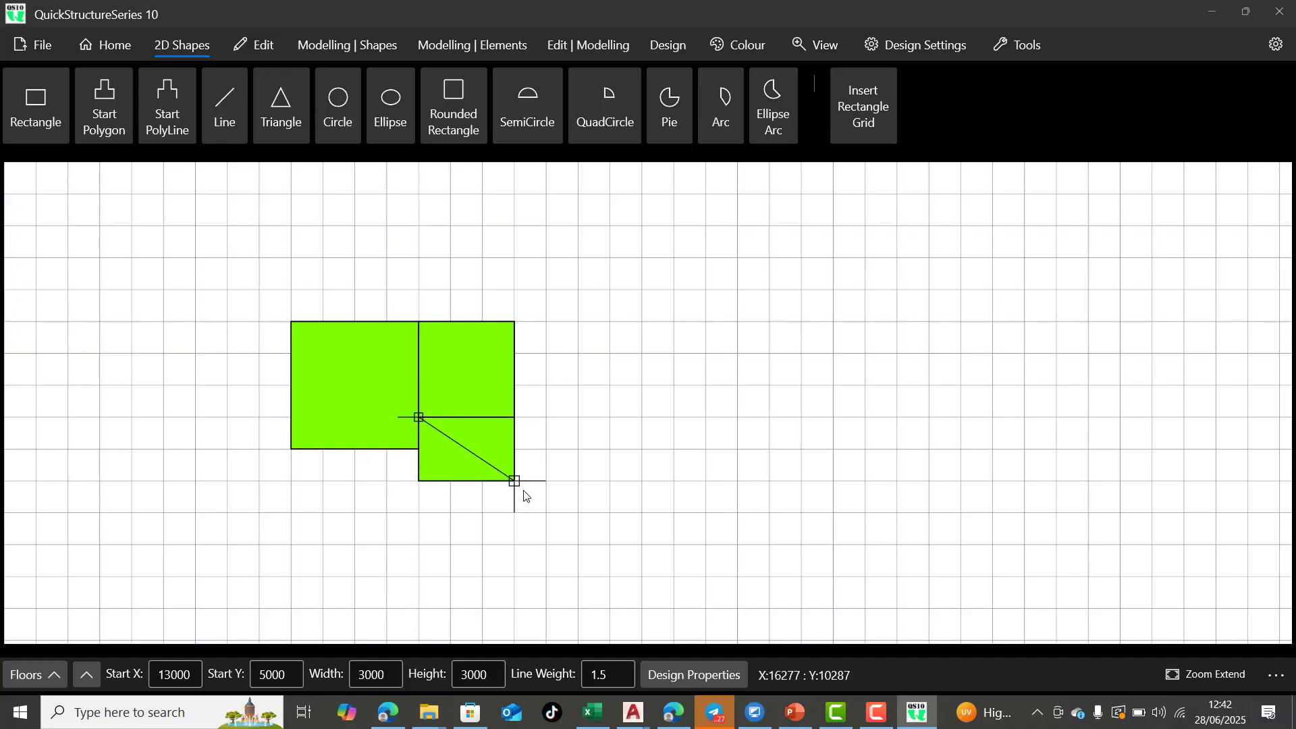
left_click(526, 496)
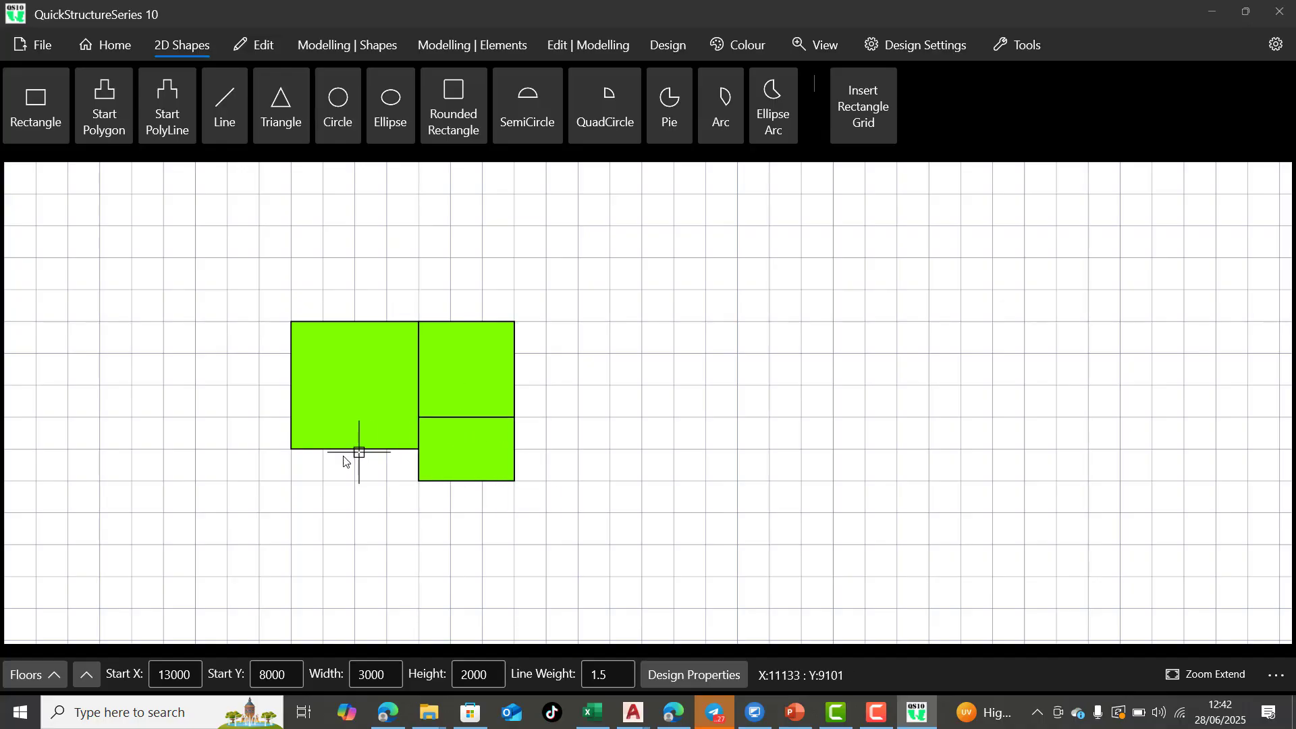
Draw a 4000 by 1000 rectangle under the 4000 square and a 1000 by 5000 strip along the layout's right side
left_click(292, 449)
left_click(419, 482)
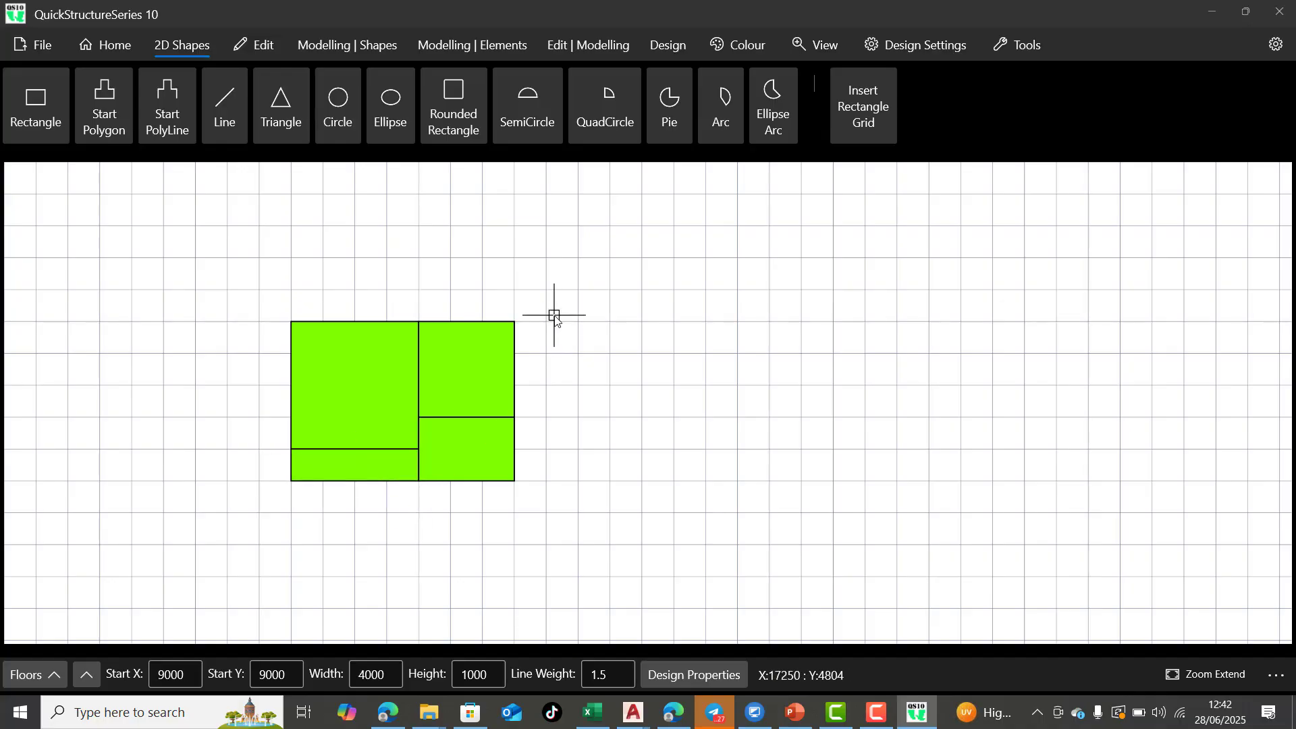
left_click(515, 322)
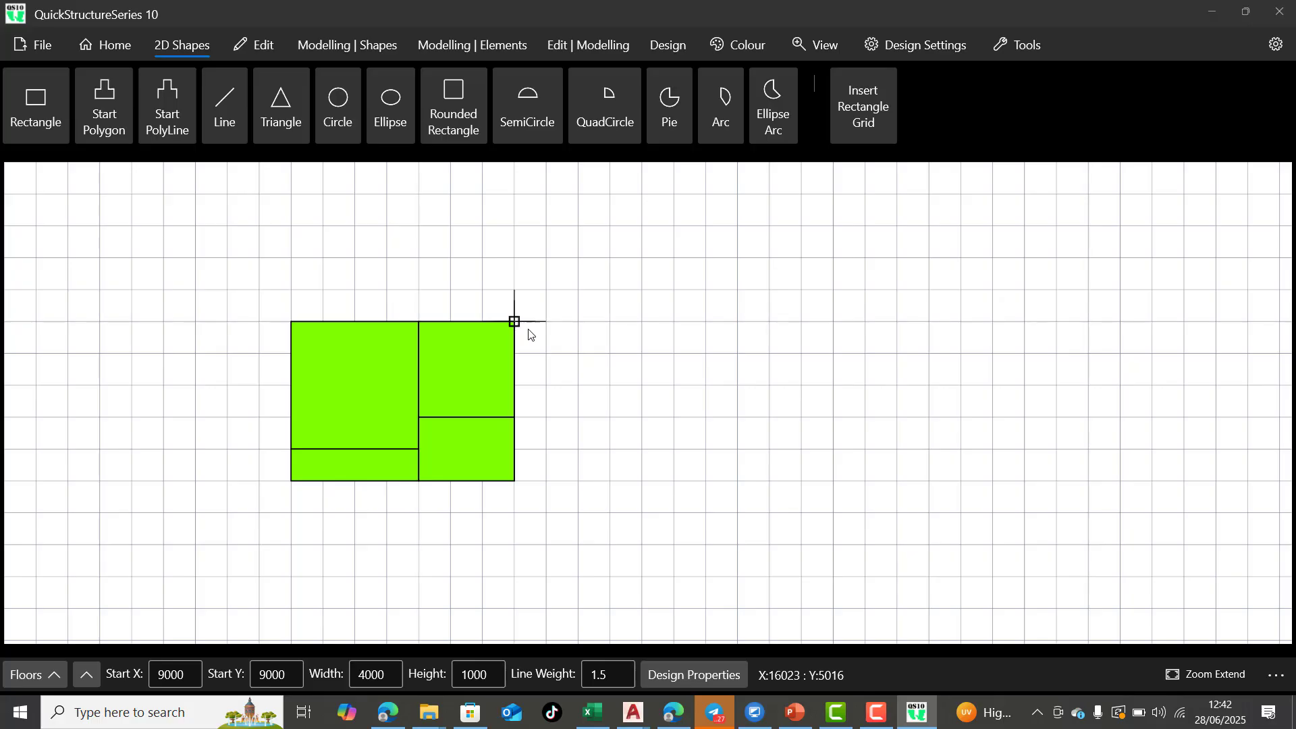
left_click(548, 481)
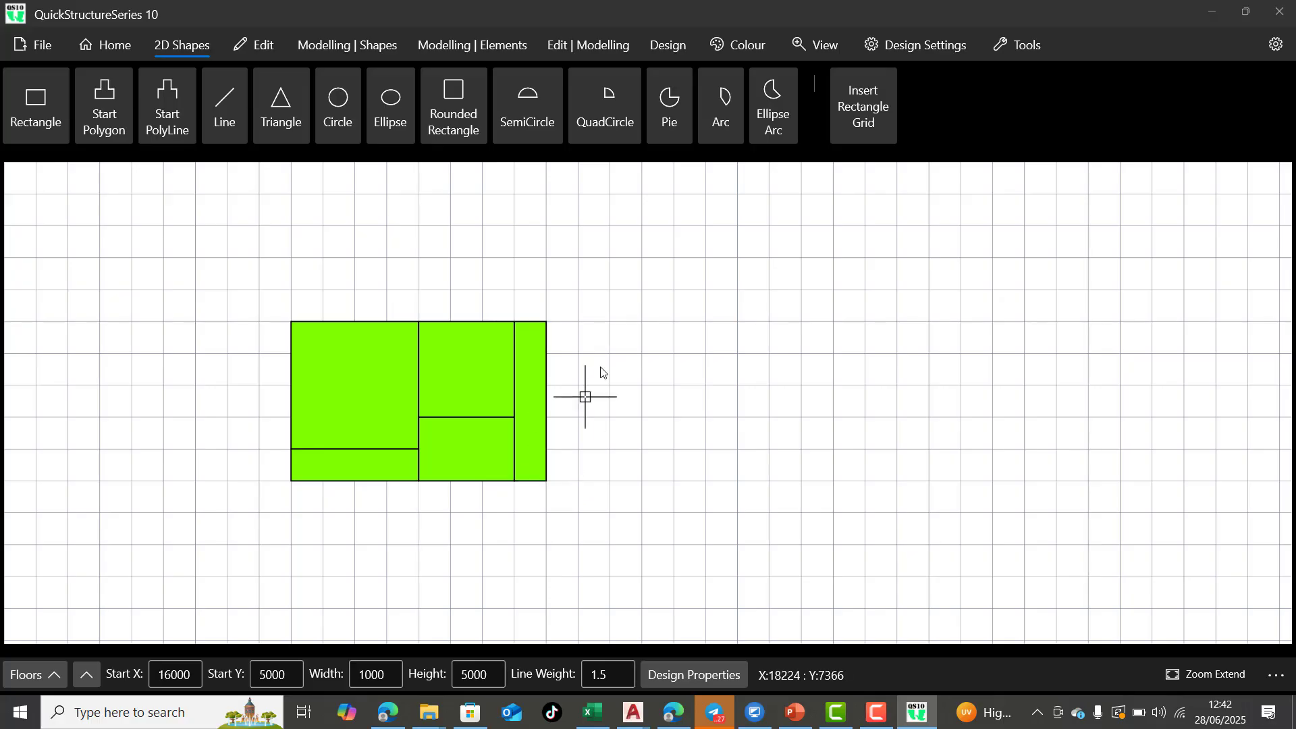
Try to automatically generate the building structure from selected shapes with none of the rectangles selected
scroll(298, 461, "up", 3)
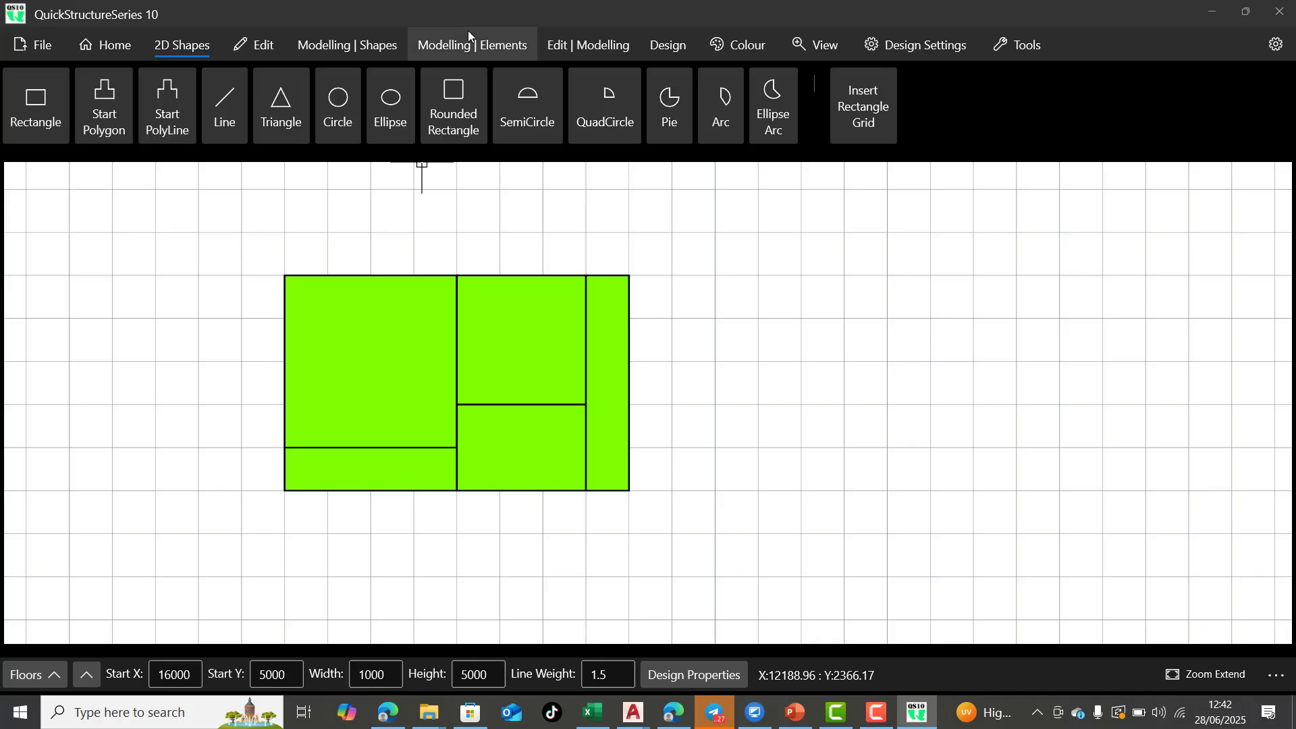
left_click(386, 43)
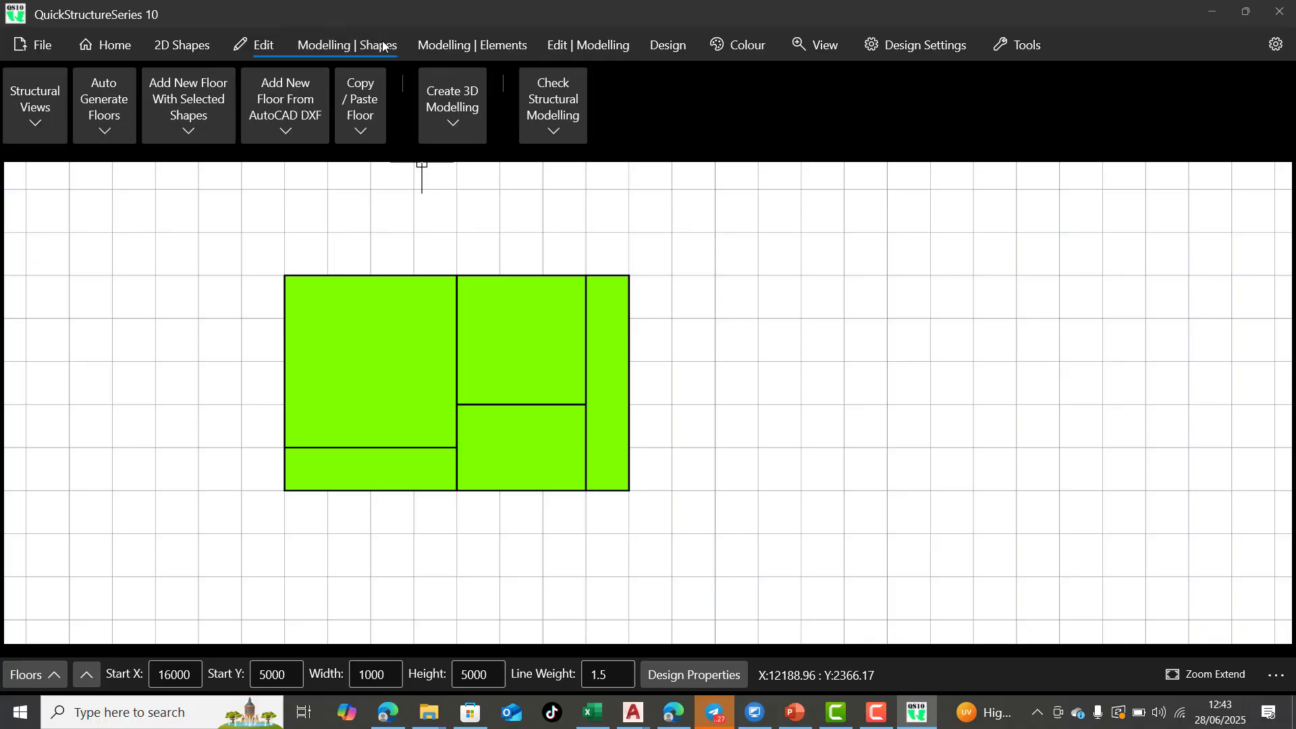
left_click(467, 46)
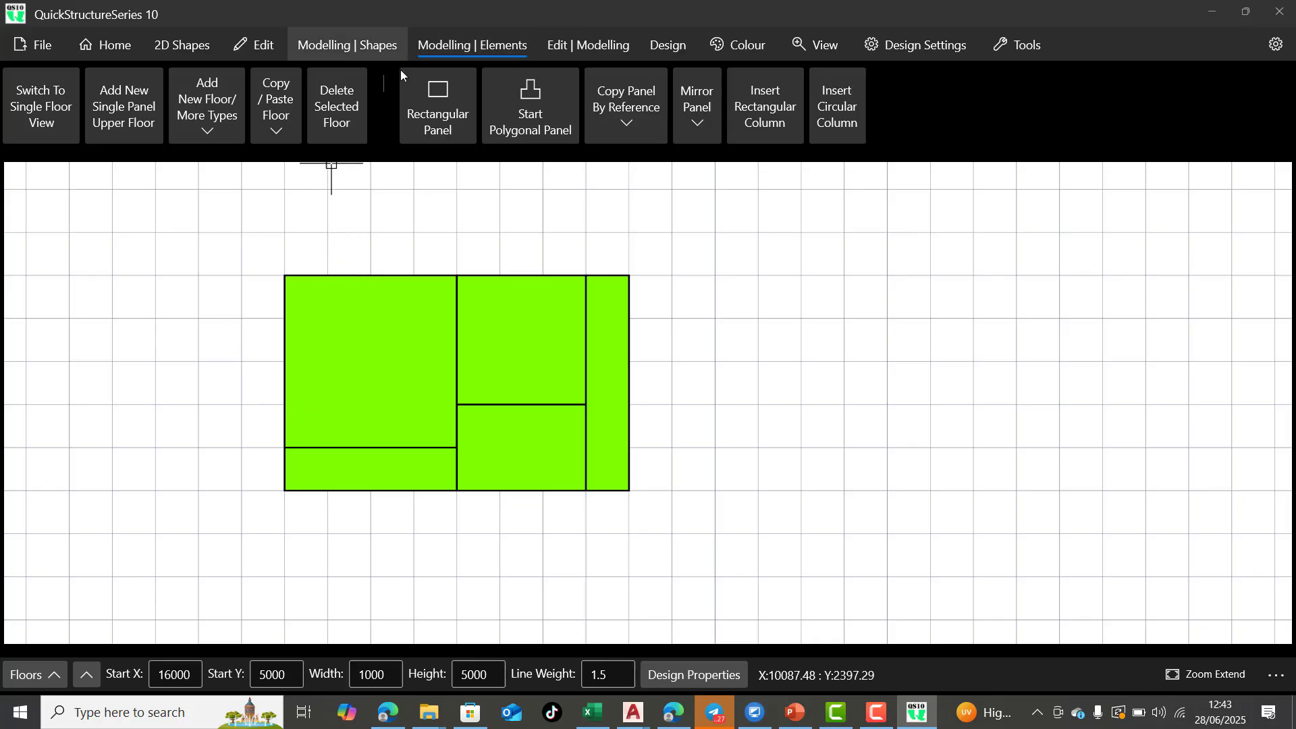
left_click(324, 44)
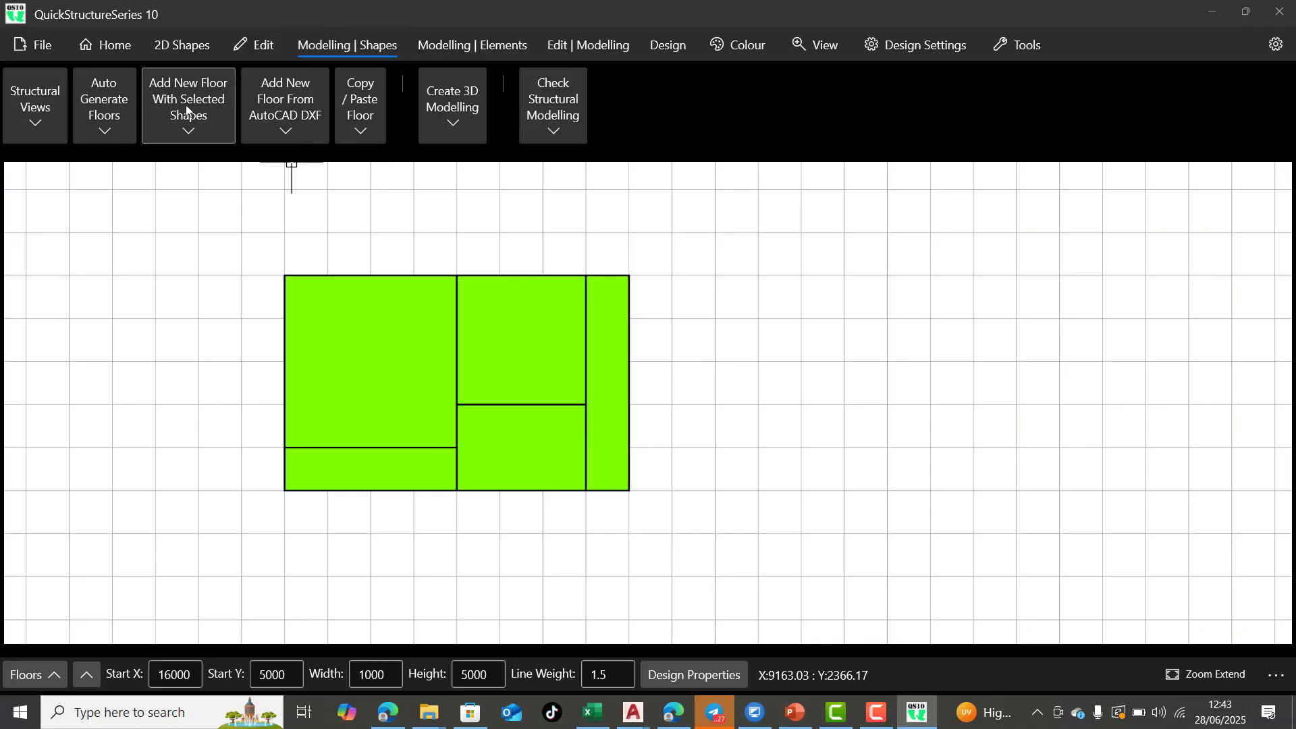
left_click(89, 137)
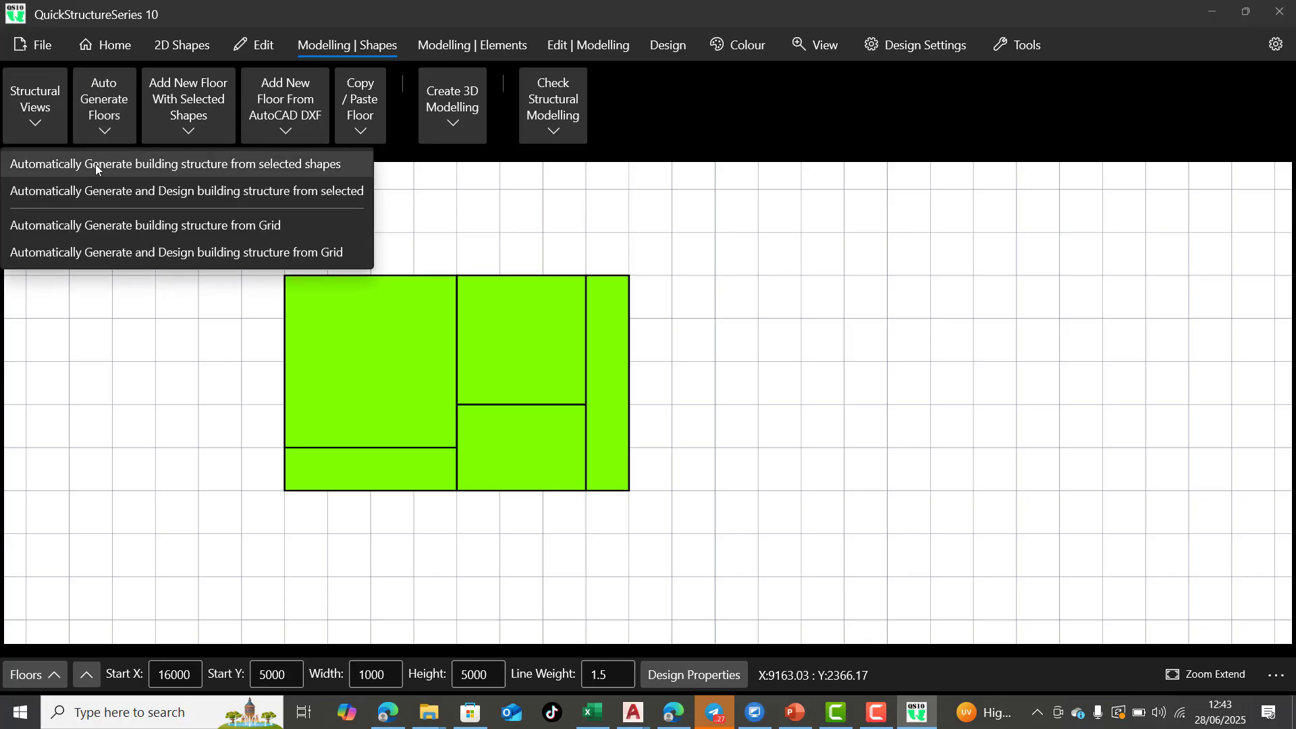
left_click(259, 176)
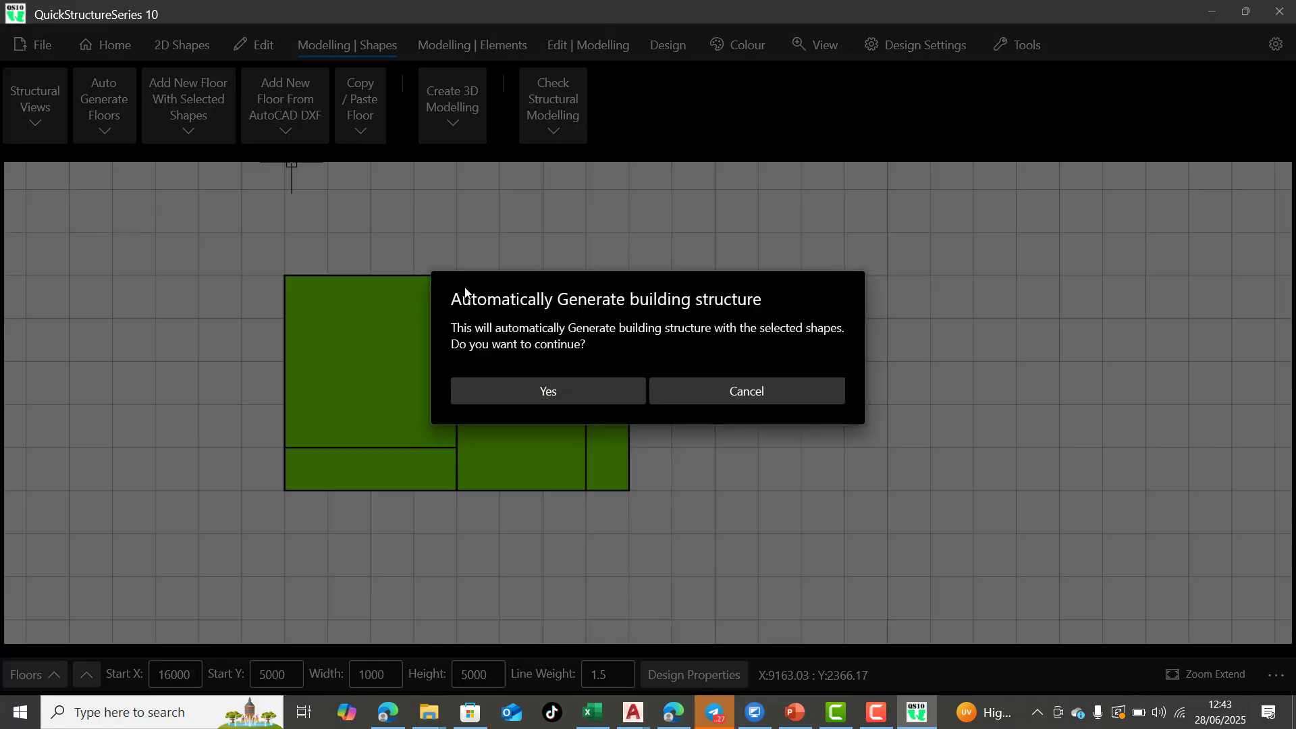
left_click(528, 389)
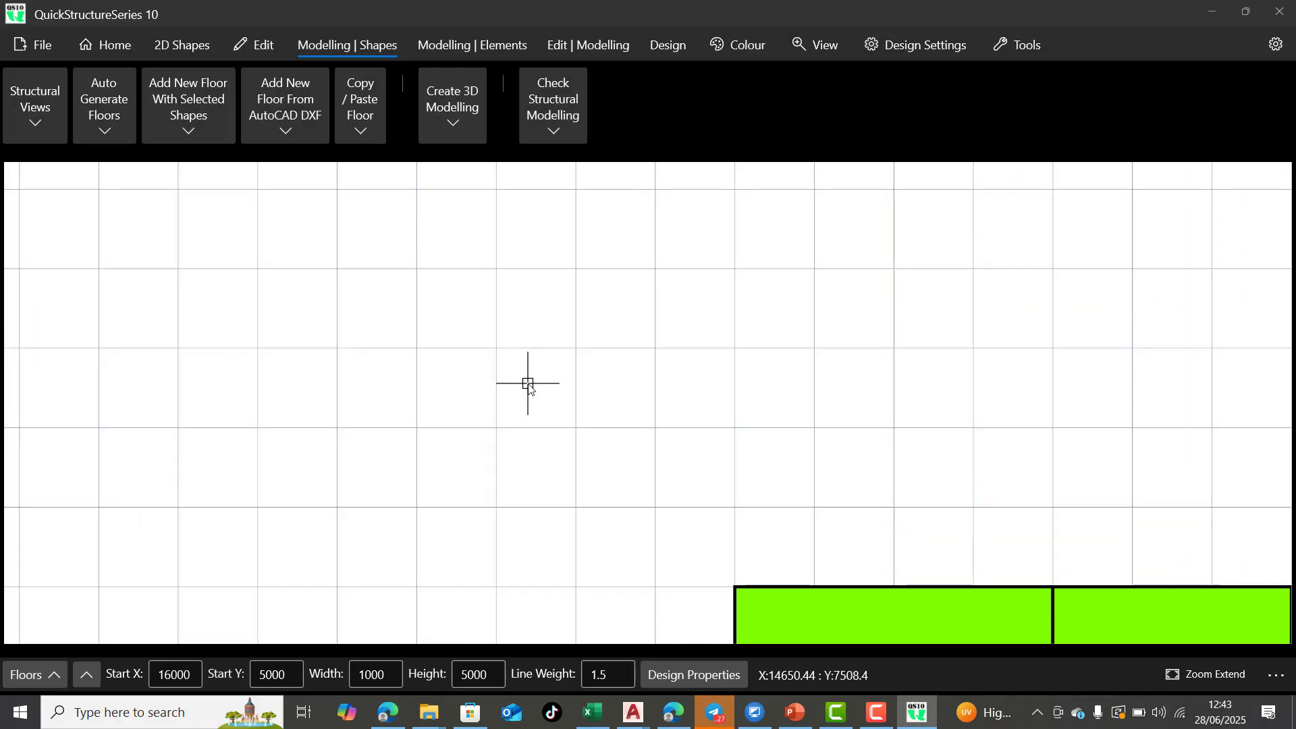
scroll(528, 386, "down", 5)
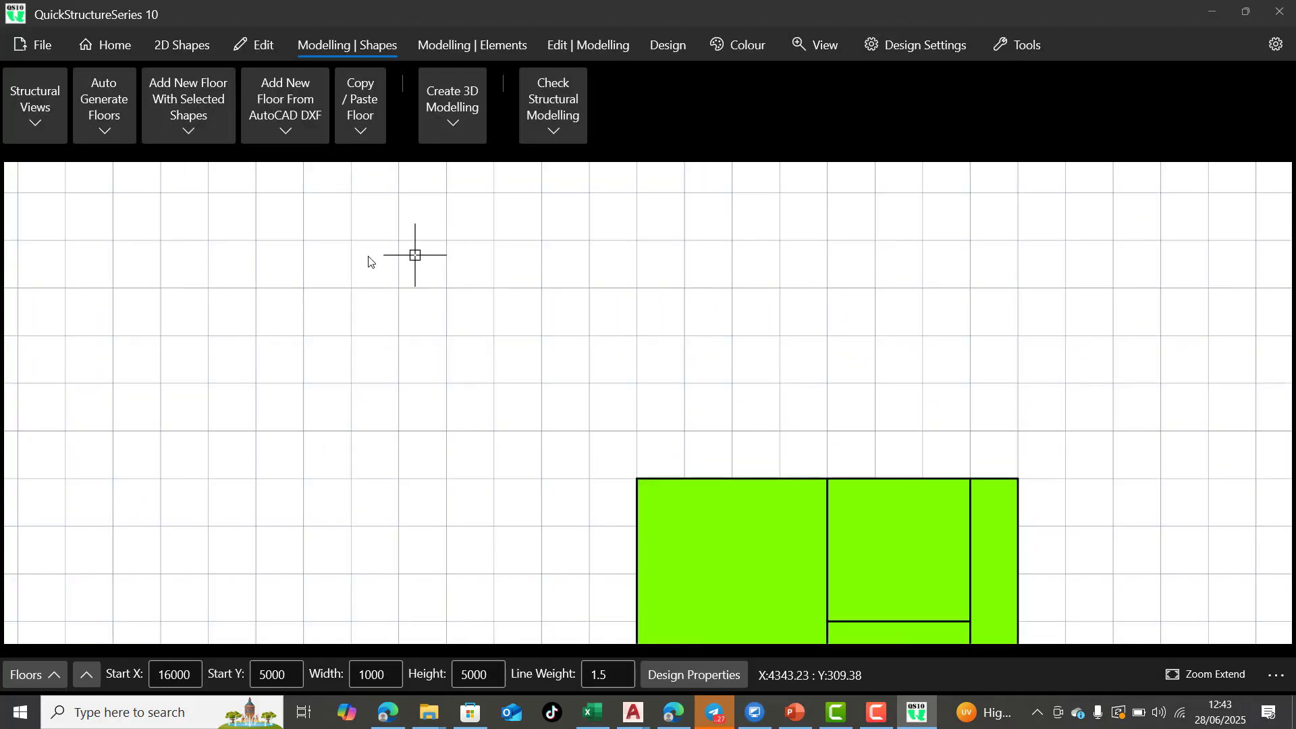
scroll(367, 255, "down", 1)
scroll(648, 395, "up", 3)
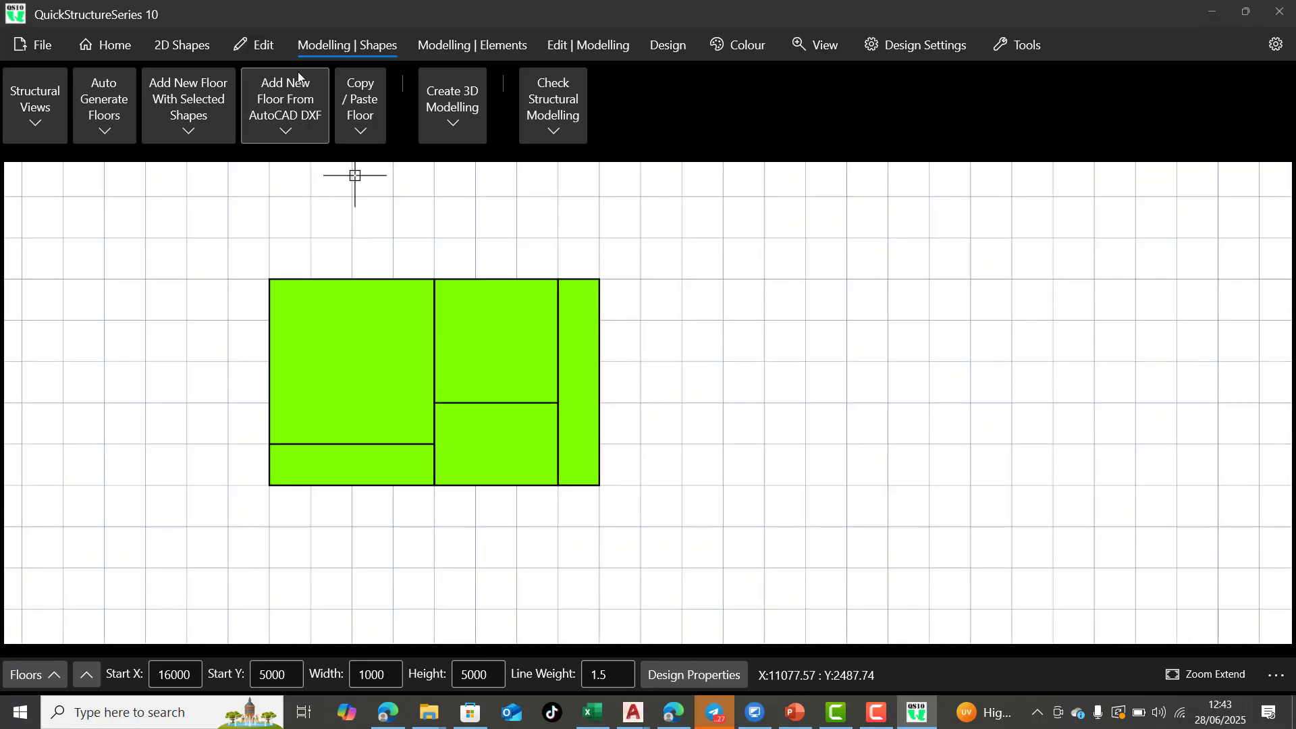
Enable Continuous Selection and select all five rectangles of the layout
left_click(257, 44)
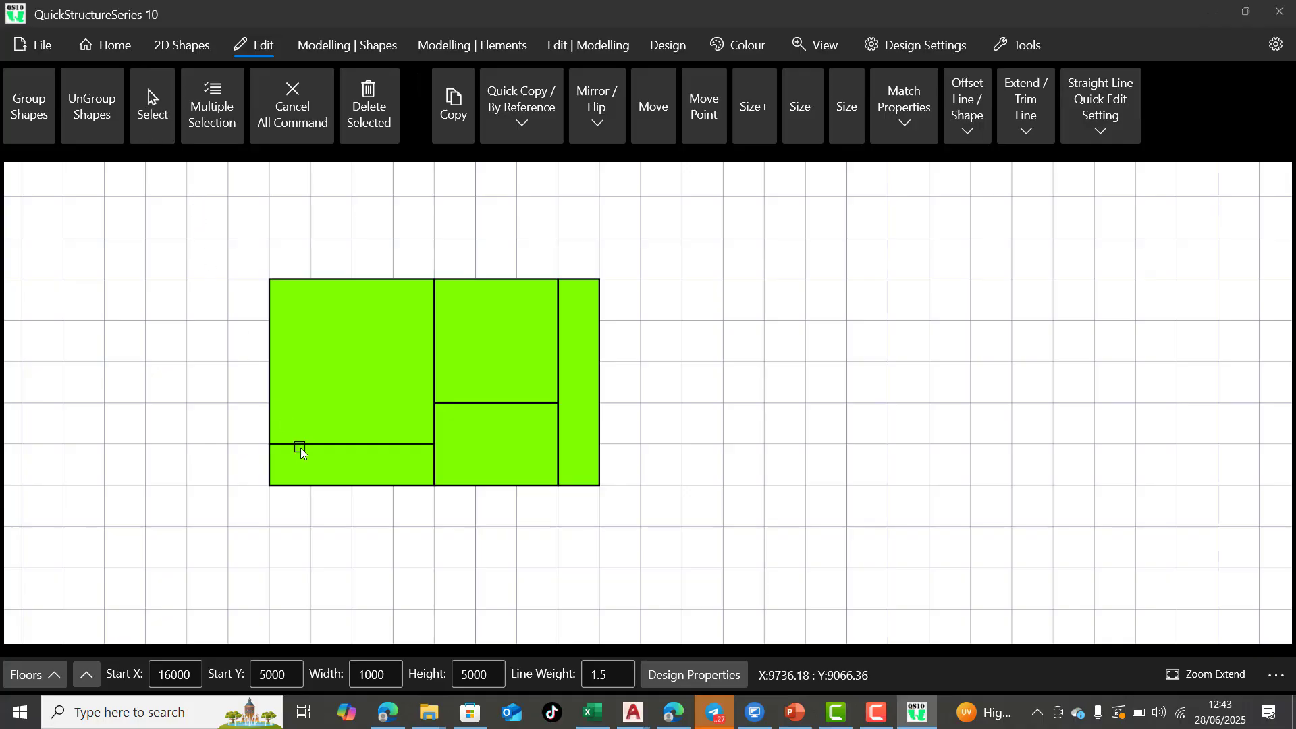
left_click(372, 336)
left_click(392, 471)
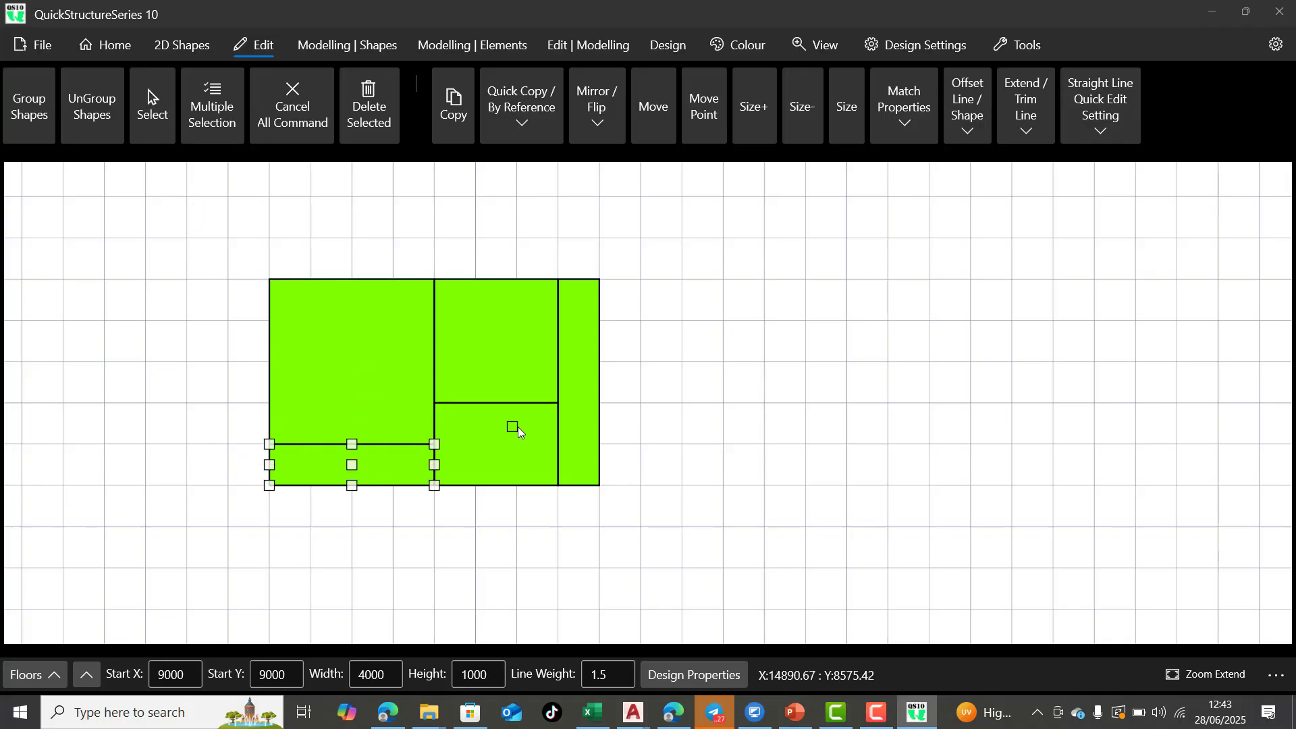
left_click(1275, 676)
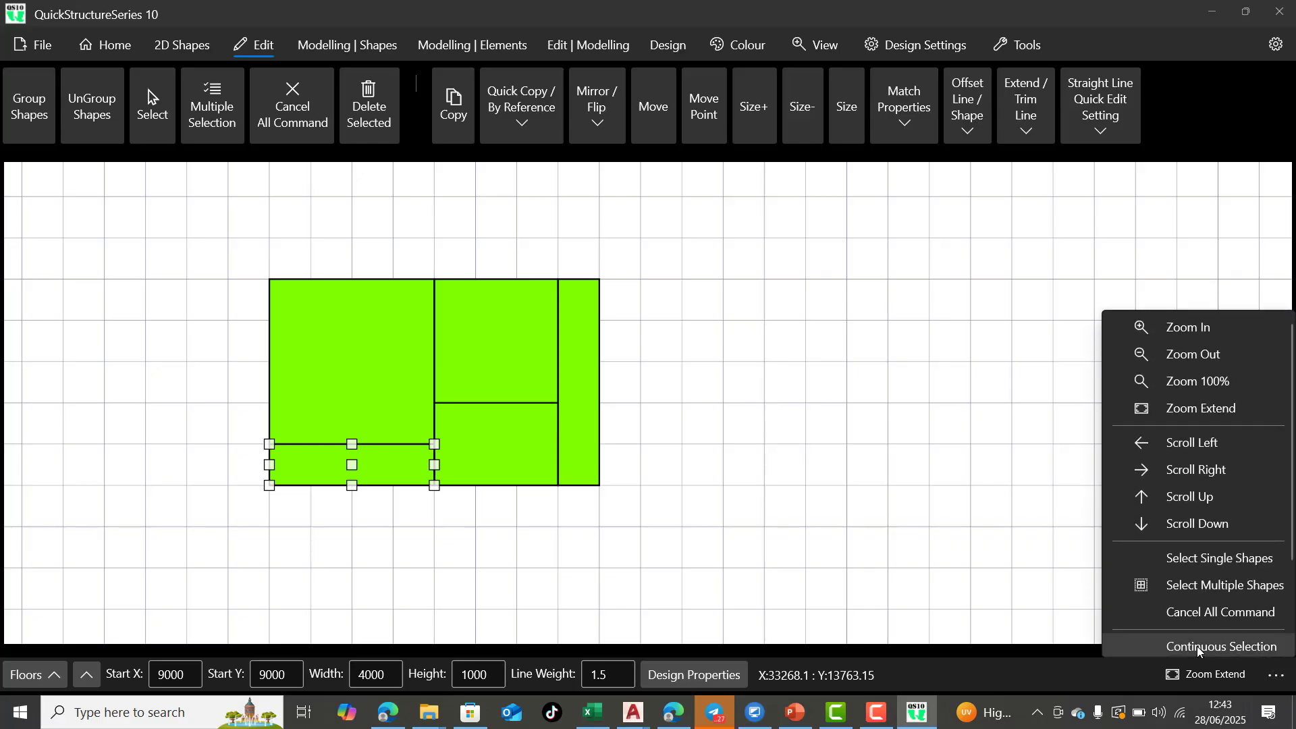
left_click(1236, 646)
left_click(398, 353)
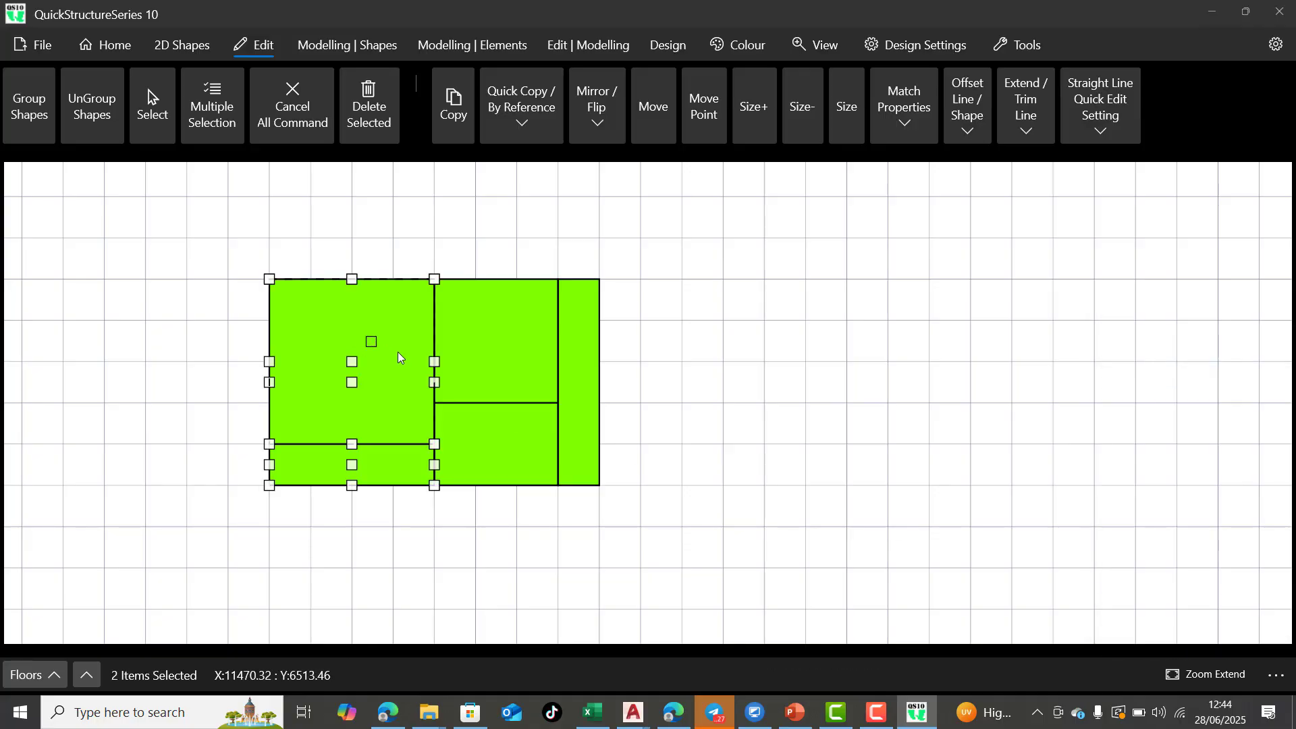
left_click(477, 436)
left_click(495, 362)
left_click(583, 401)
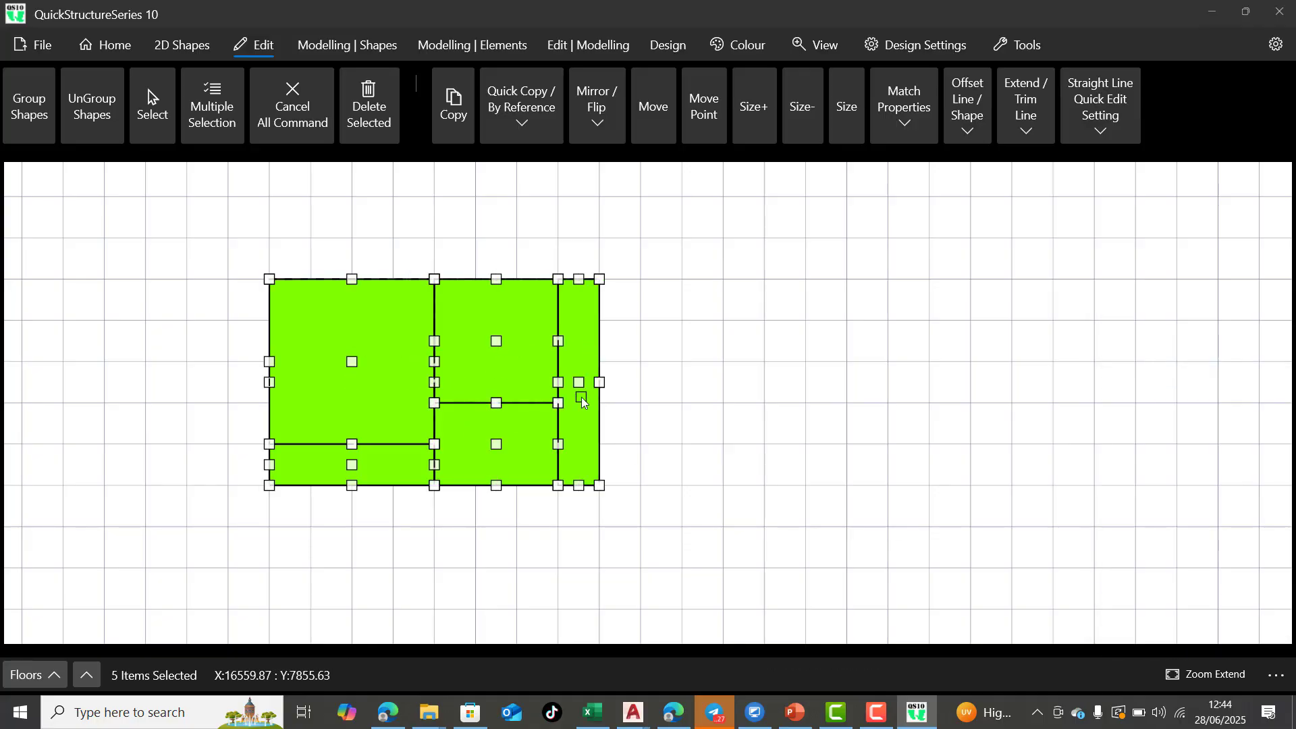
Automatically generate the building structure from the five selected rectangles, without the design option
left_click(361, 47)
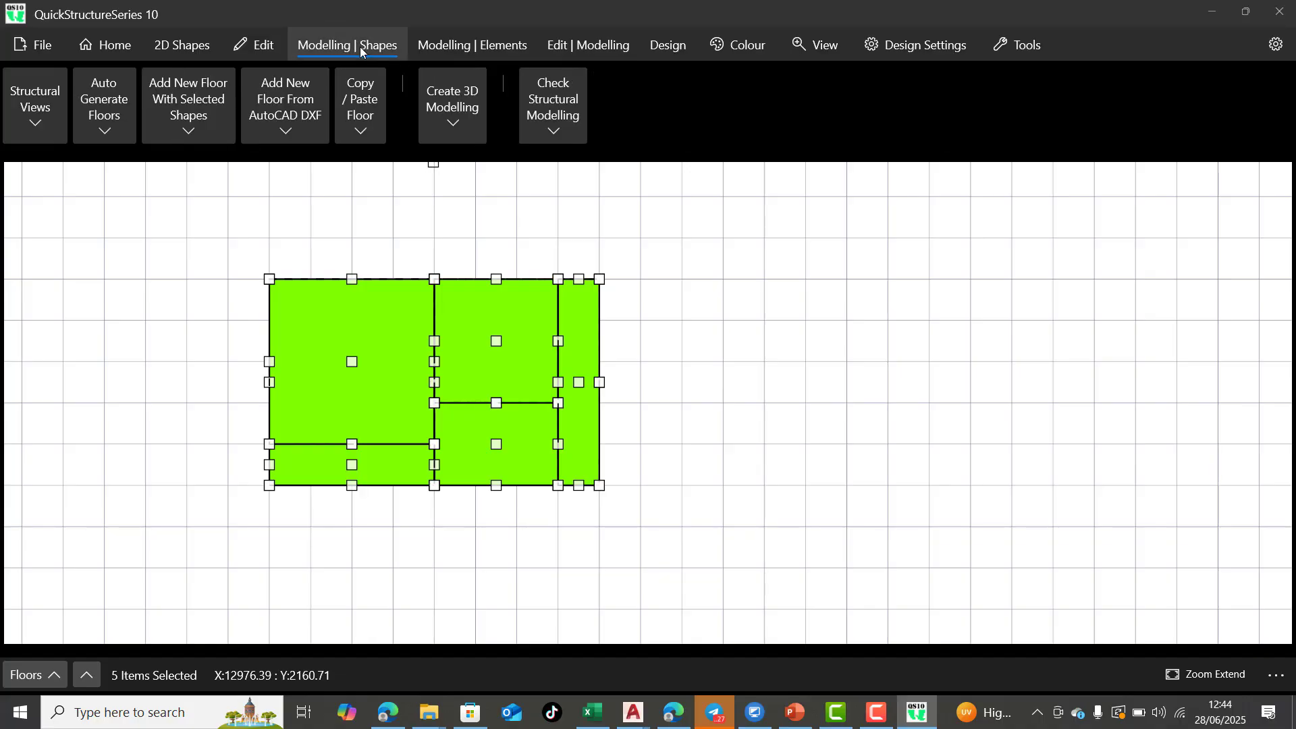
left_click(112, 134)
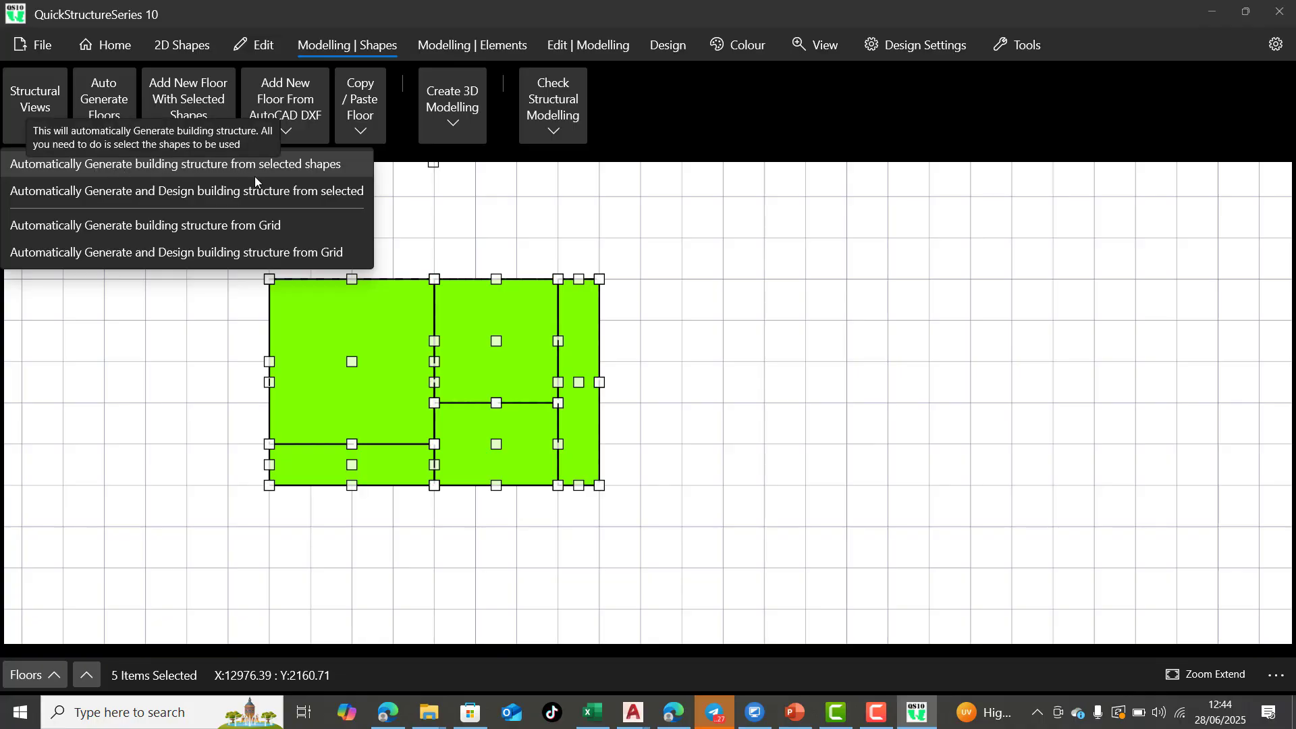
left_click(337, 169)
left_click(578, 391)
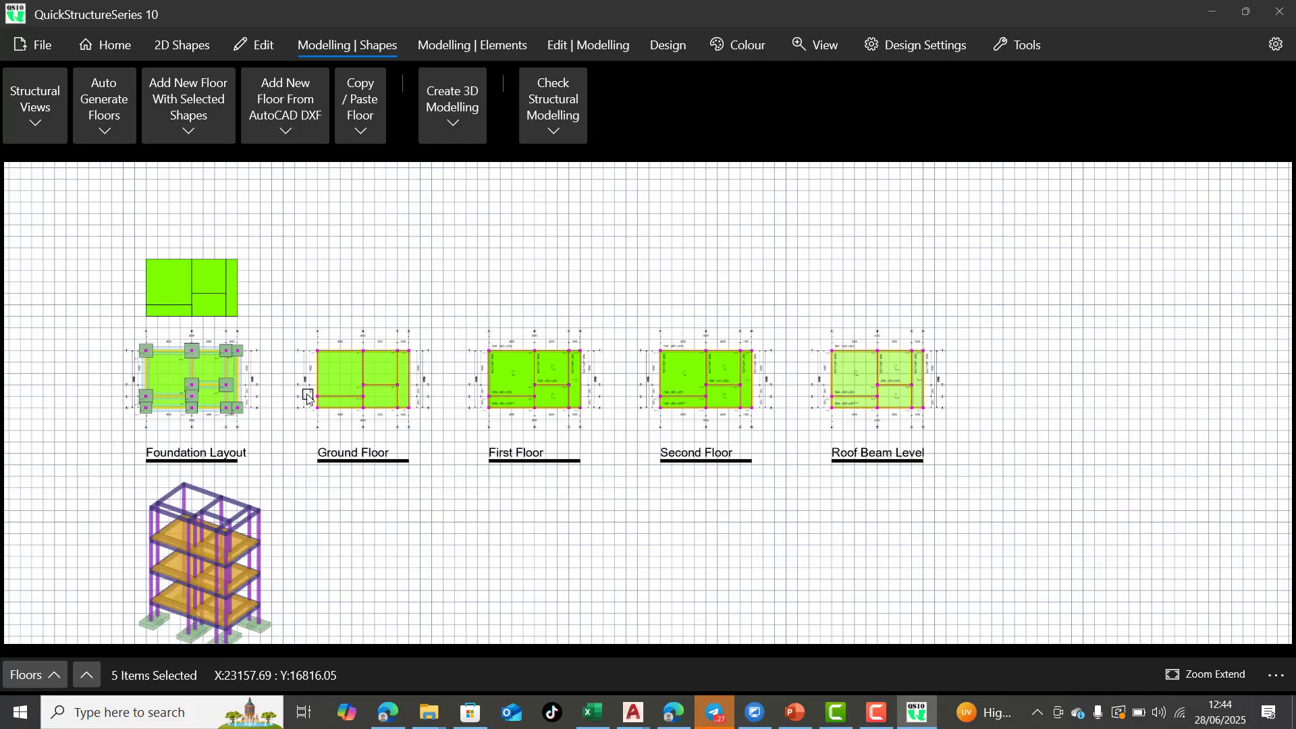
Examine the generated foundation layout, floor plans, roof beam level and 3D building model
scroll(133, 390, "up", 2)
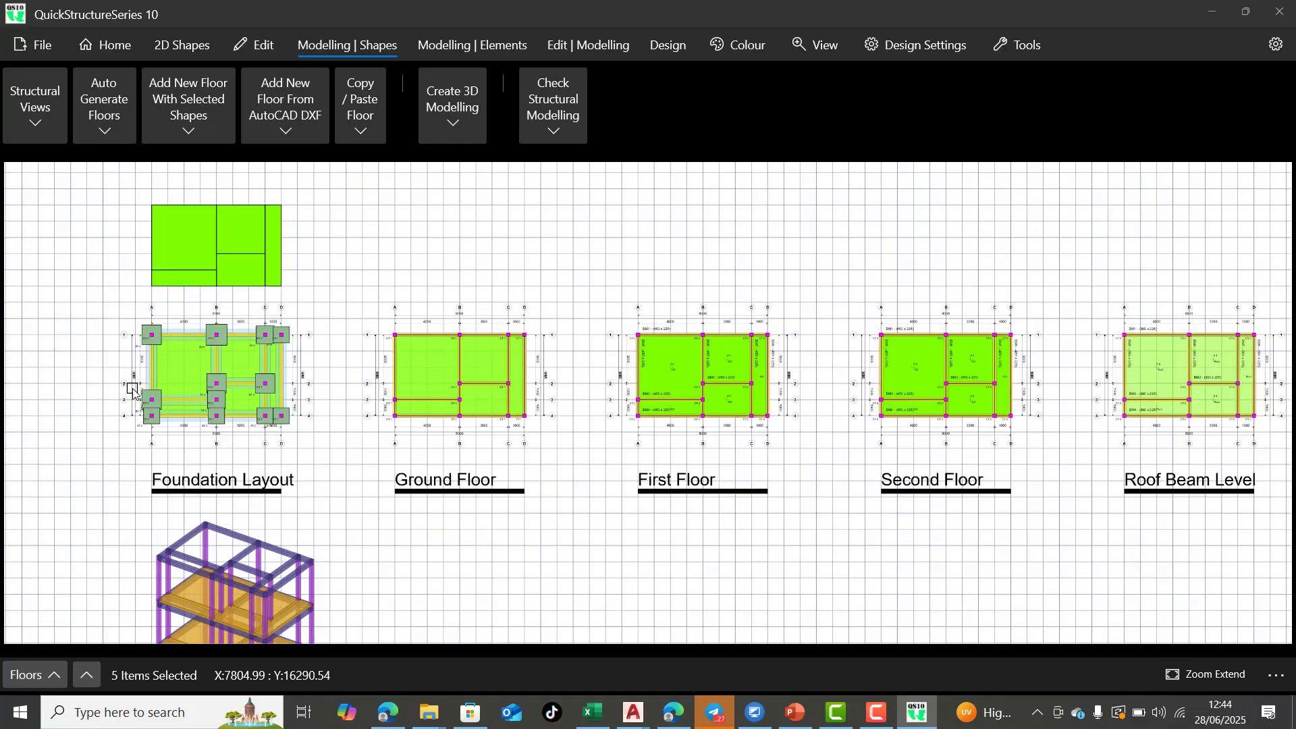
scroll(163, 356, "up", 3)
scroll(168, 366, "down", 4)
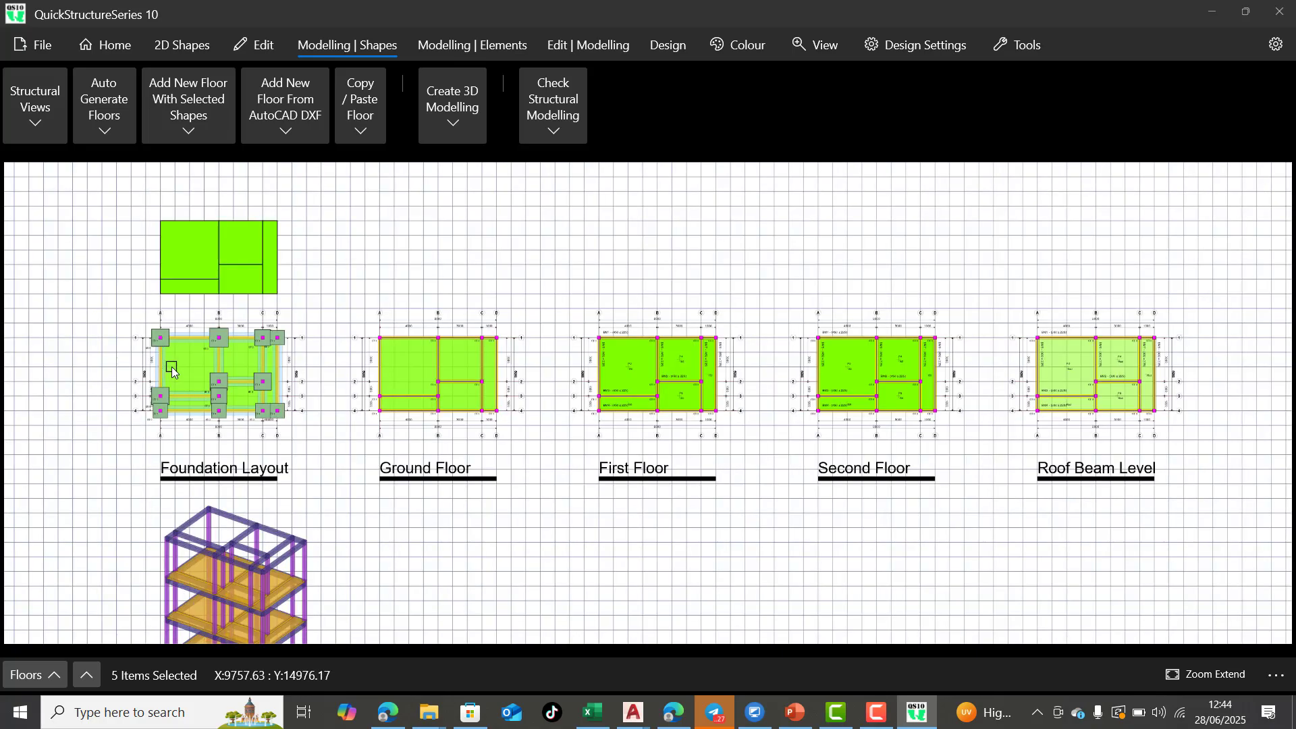
scroll(171, 366, "down", 4)
scroll(216, 473, "up", 3)
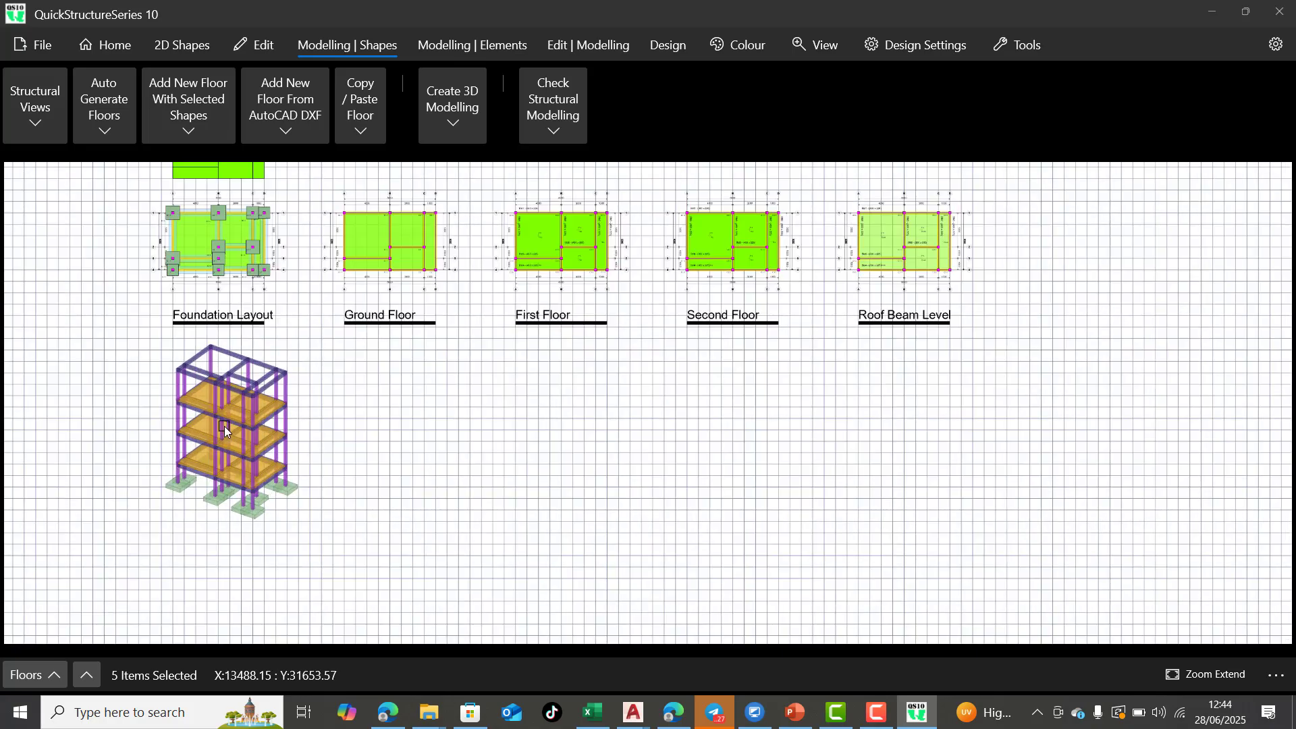
scroll(225, 431, "up", 3)
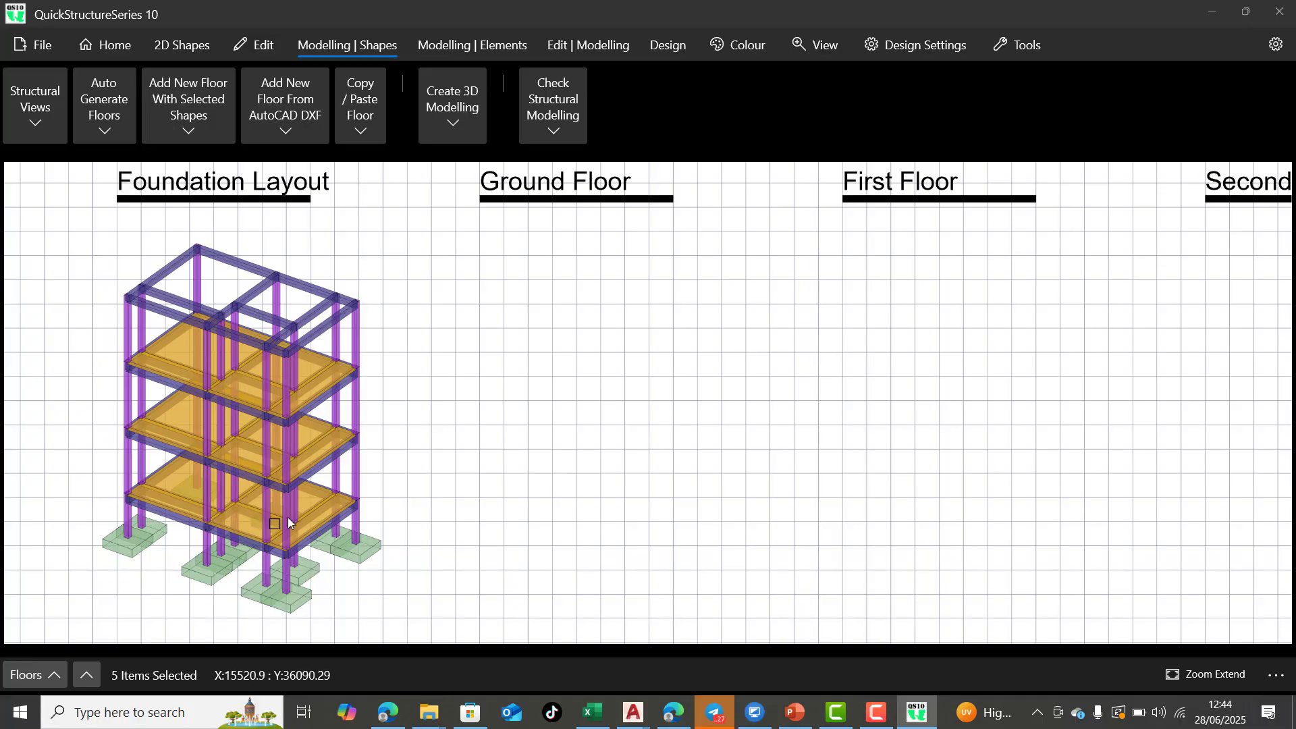
scroll(264, 473, "down", 3)
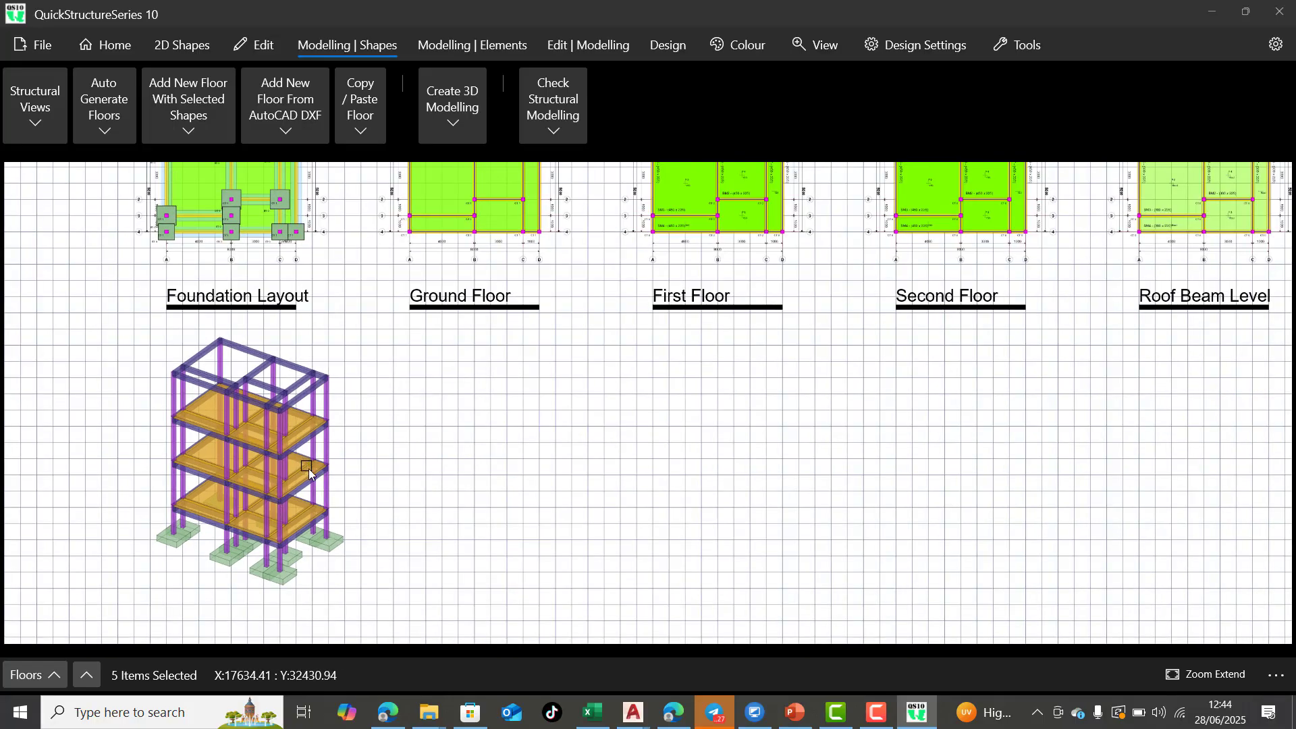
scroll(312, 501, "up", 1)
scroll(702, 312, "up", 1)
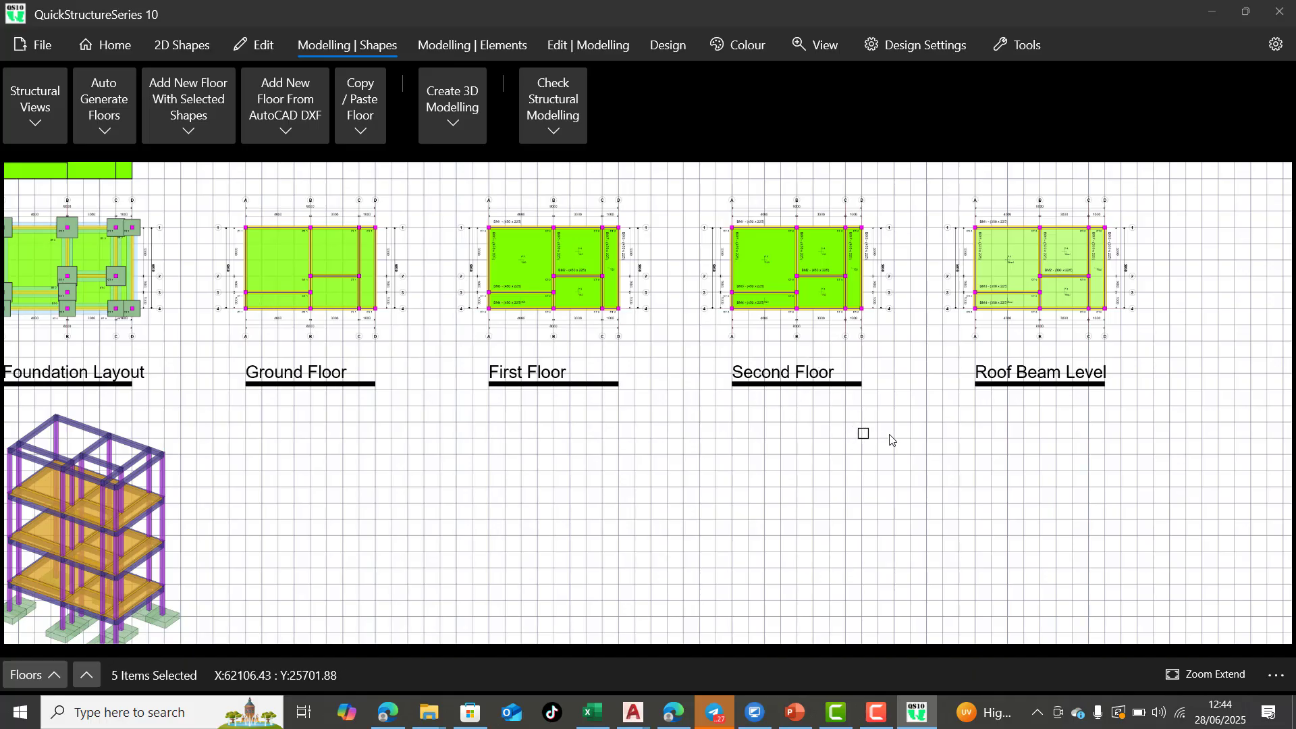
Remove the generated structural elements together with the layout's narrow right-hand rectangle and lower-left rectangle
scroll(1024, 379, "down", 1)
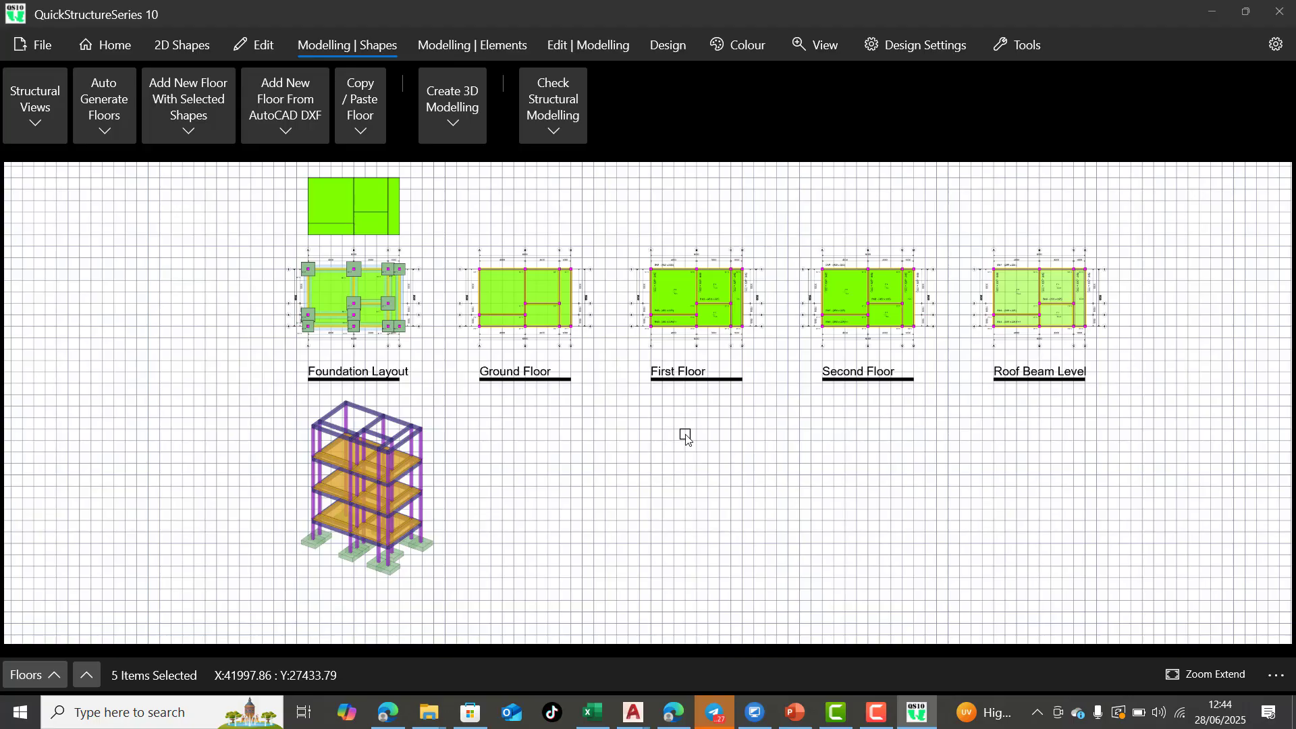
scroll(686, 434, "up", 3)
scroll(698, 371, "down", 3)
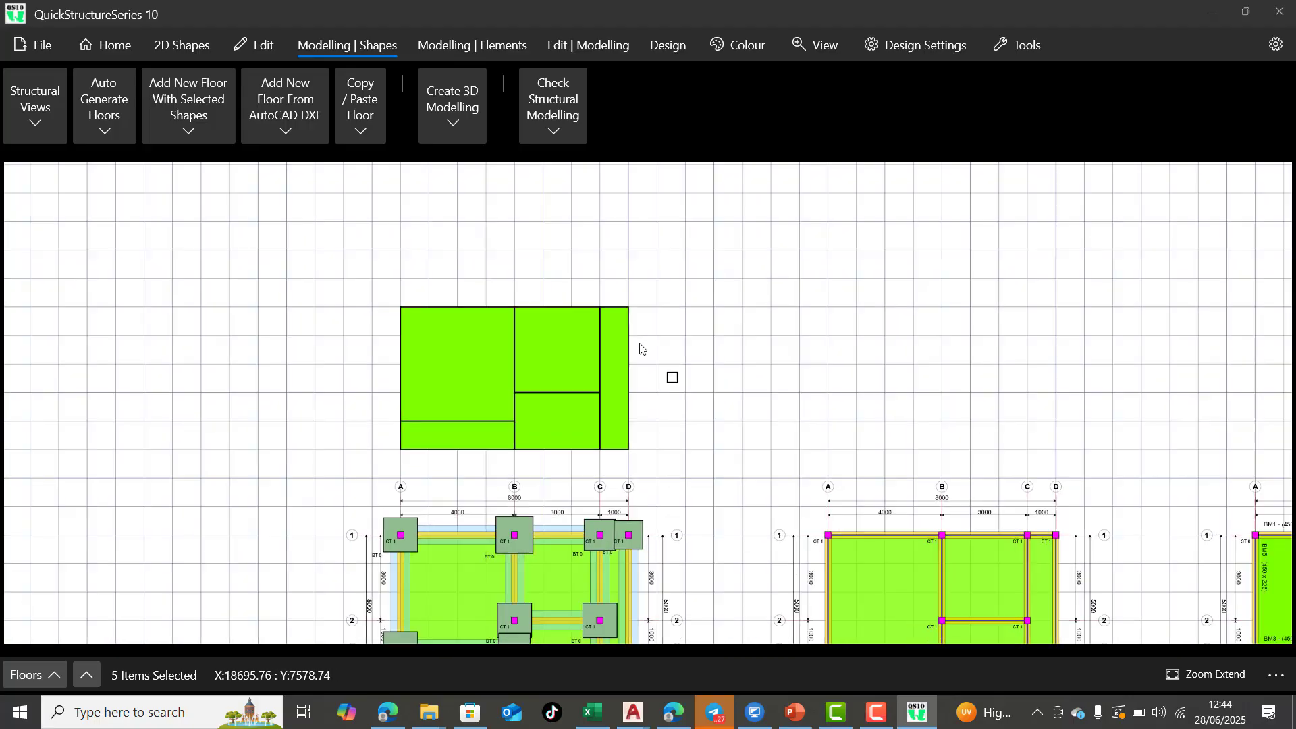
scroll(619, 326, "down", 1)
scroll(642, 367, "up", 3)
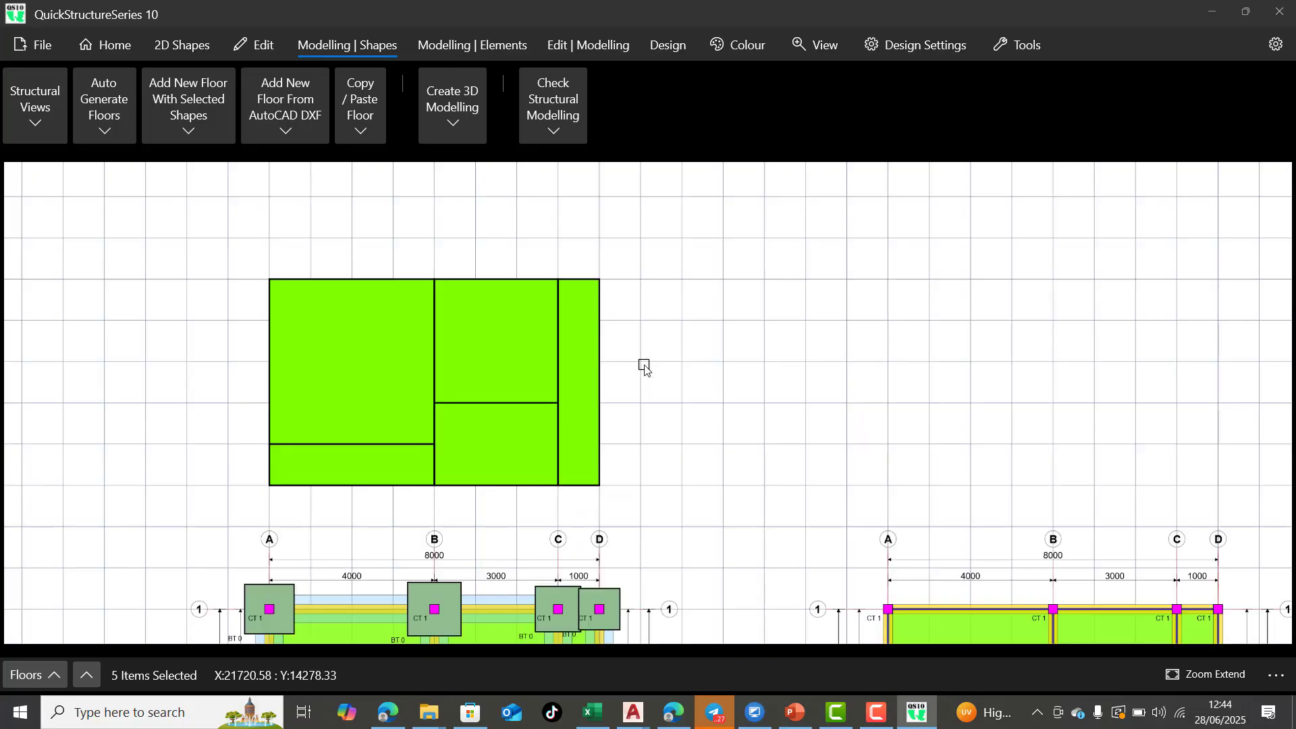
scroll(645, 368, "down", 1)
scroll(611, 385, "down", 3)
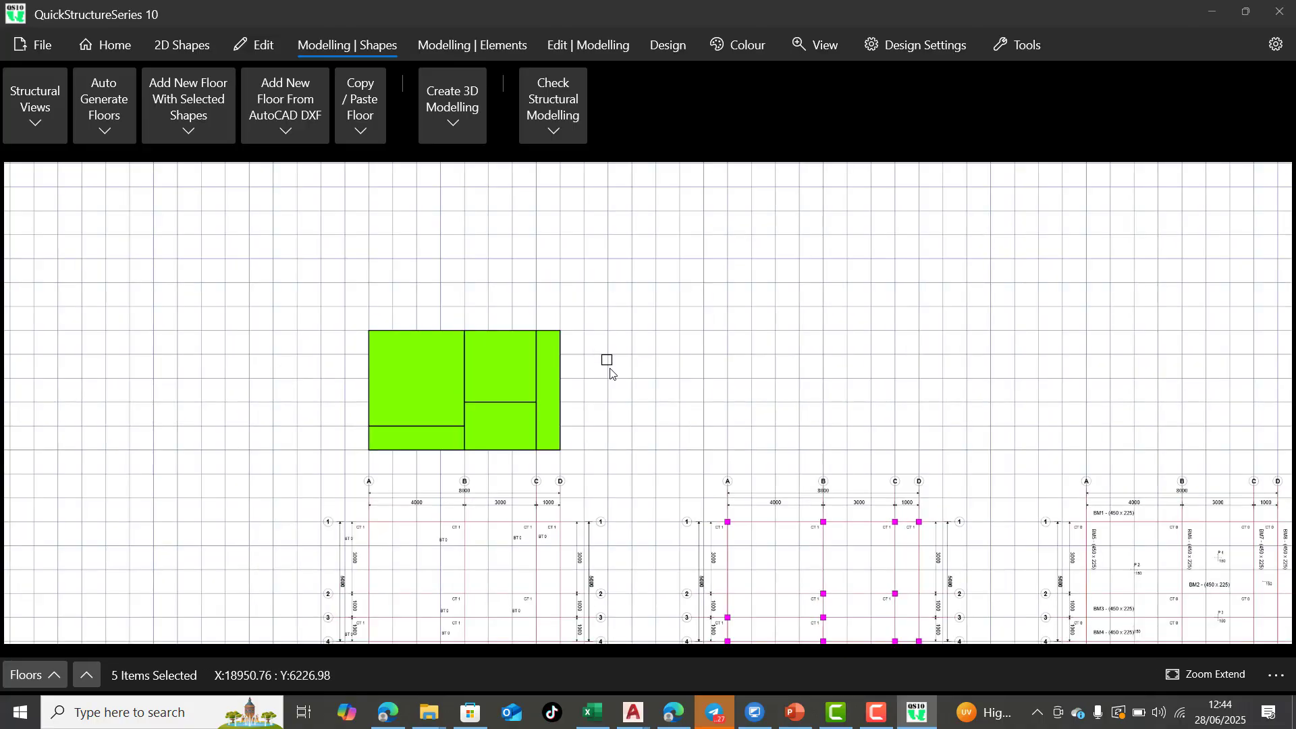
scroll(607, 358, "down", 3)
scroll(609, 362, "up", 2)
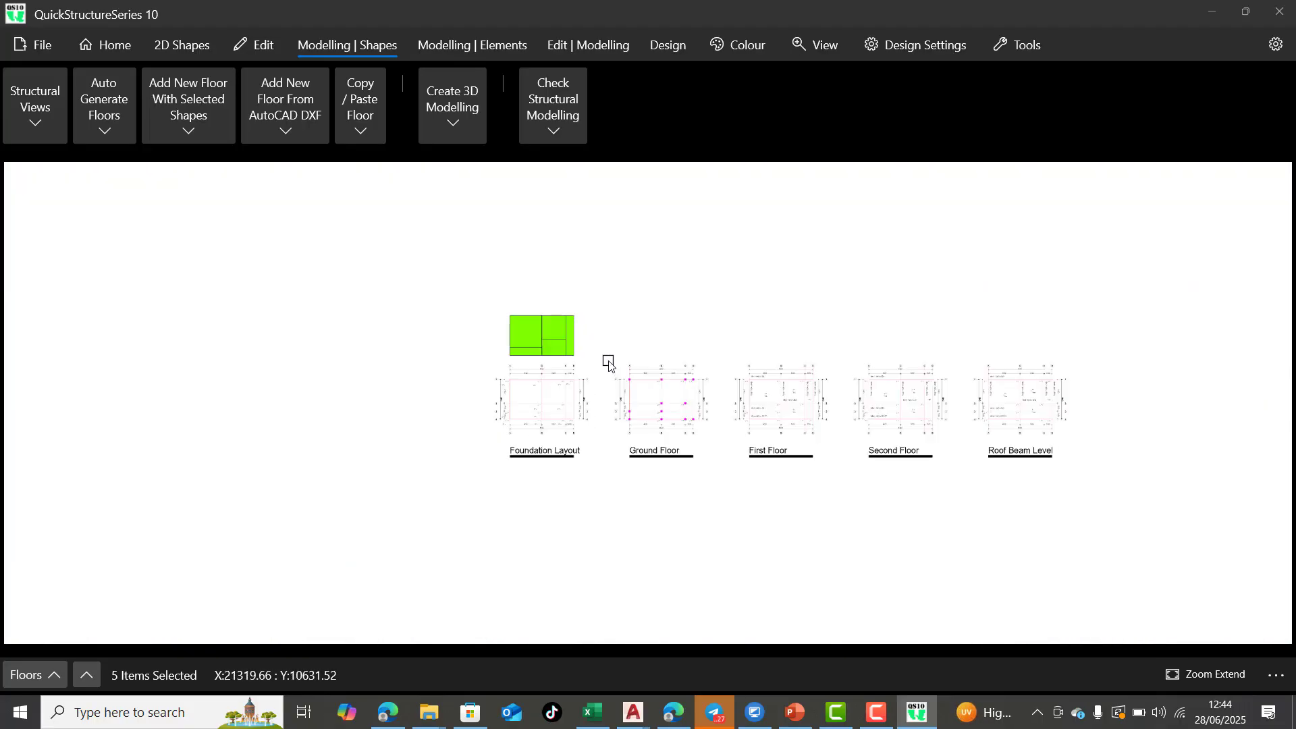
scroll(609, 363, "up", 2)
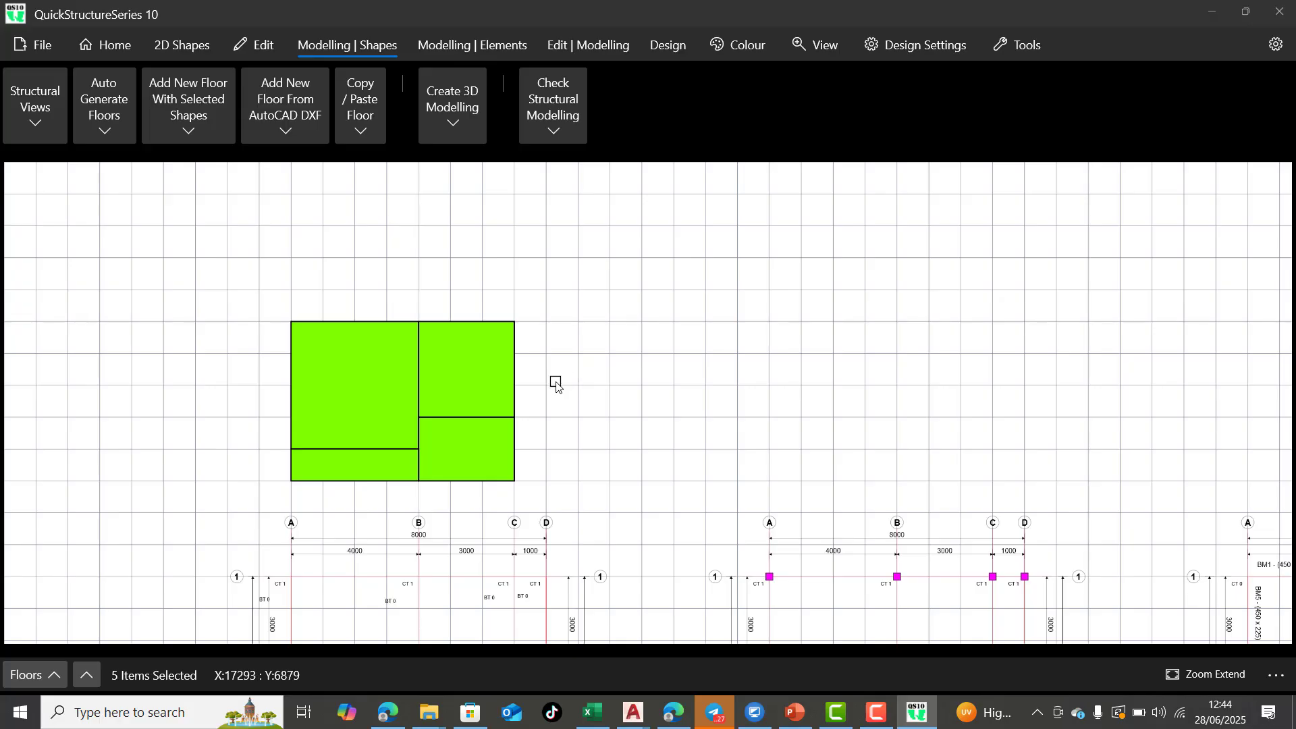
scroll(295, 405, "up", 2)
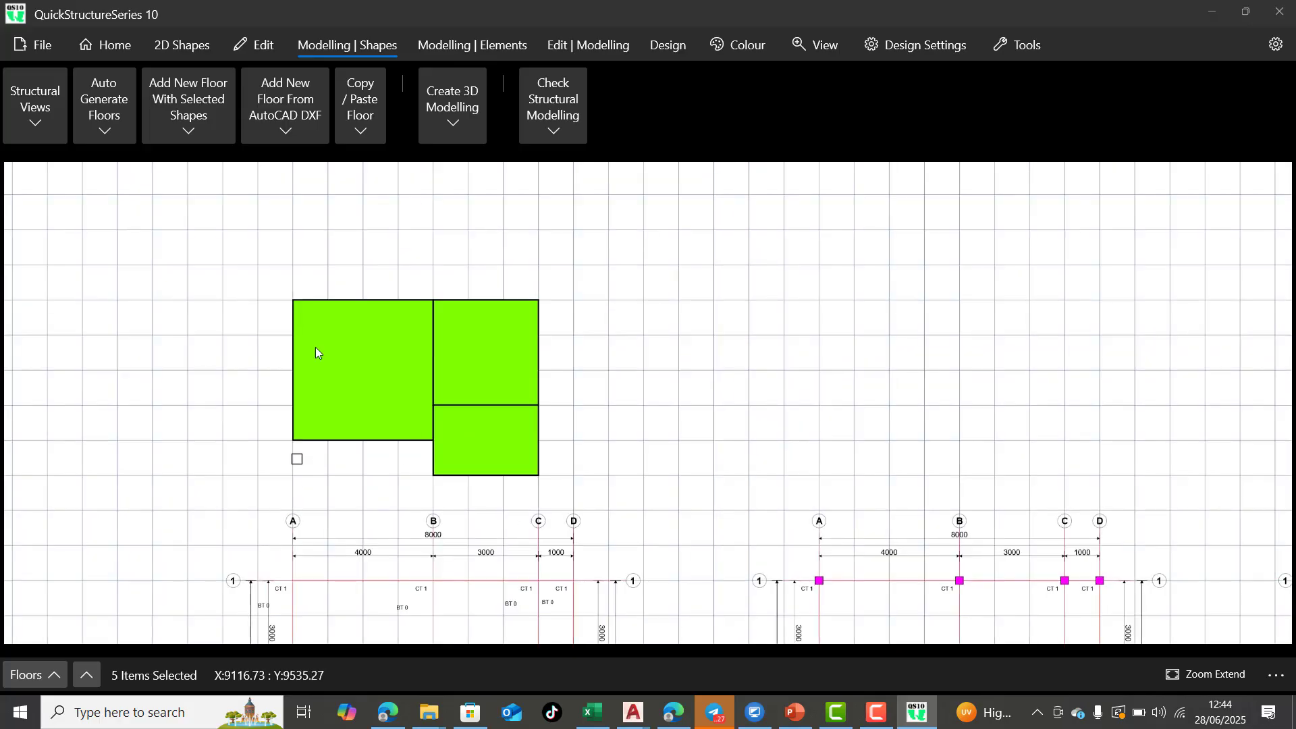
Draw a 4000 by 1000 rectangle directly below the large square, starting from its lower-left corner
left_click(254, 47)
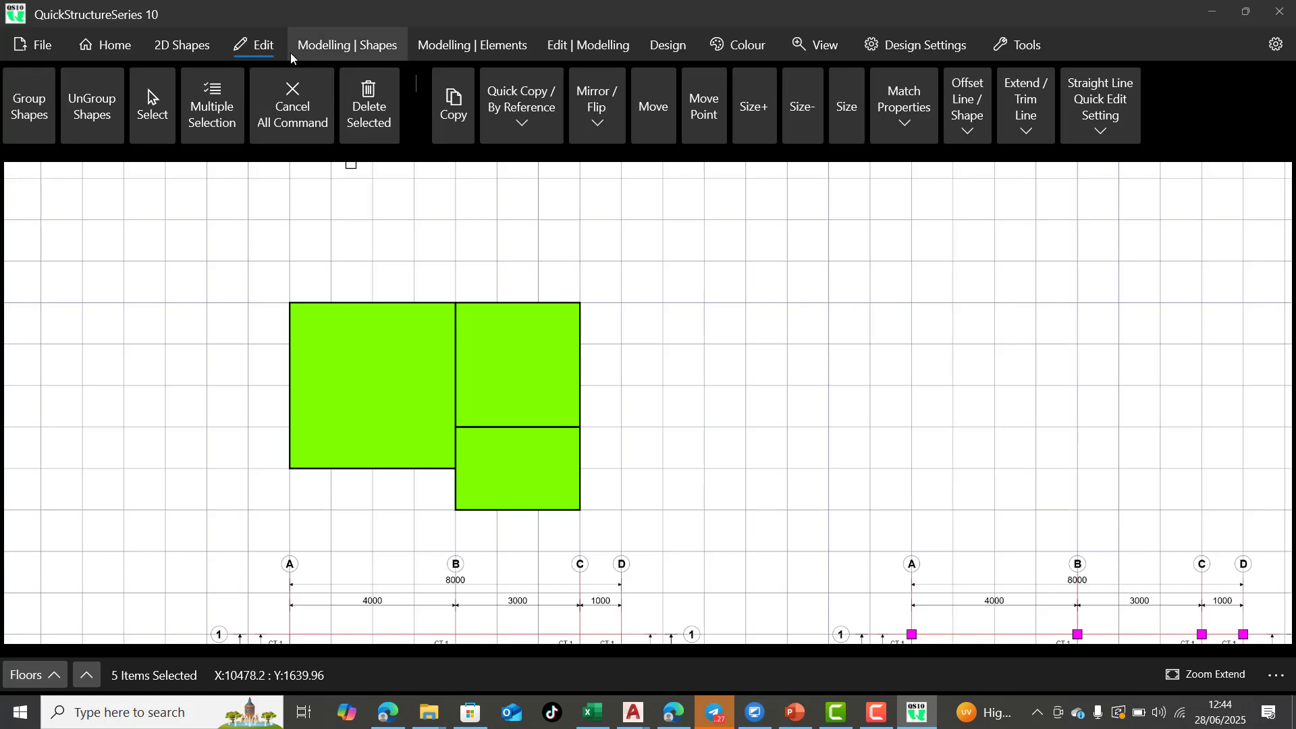
left_click(185, 54)
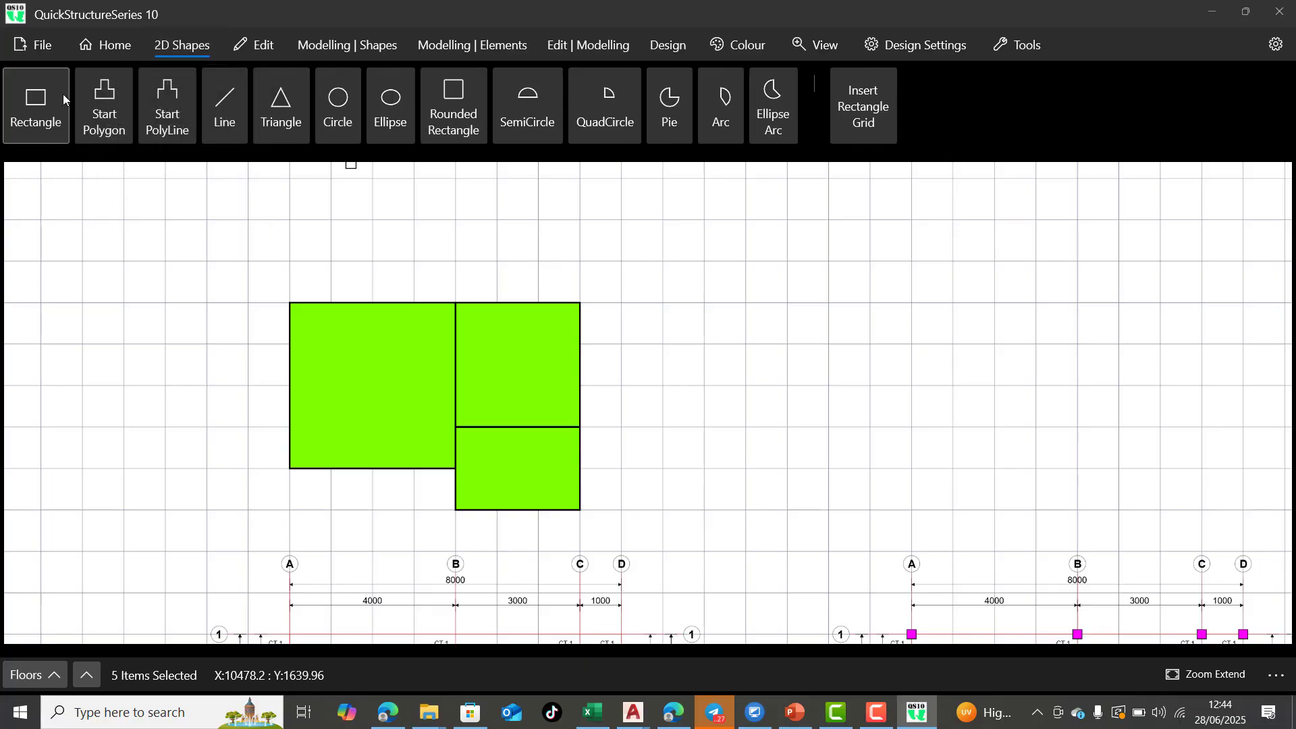
left_click(48, 101)
left_click(289, 468)
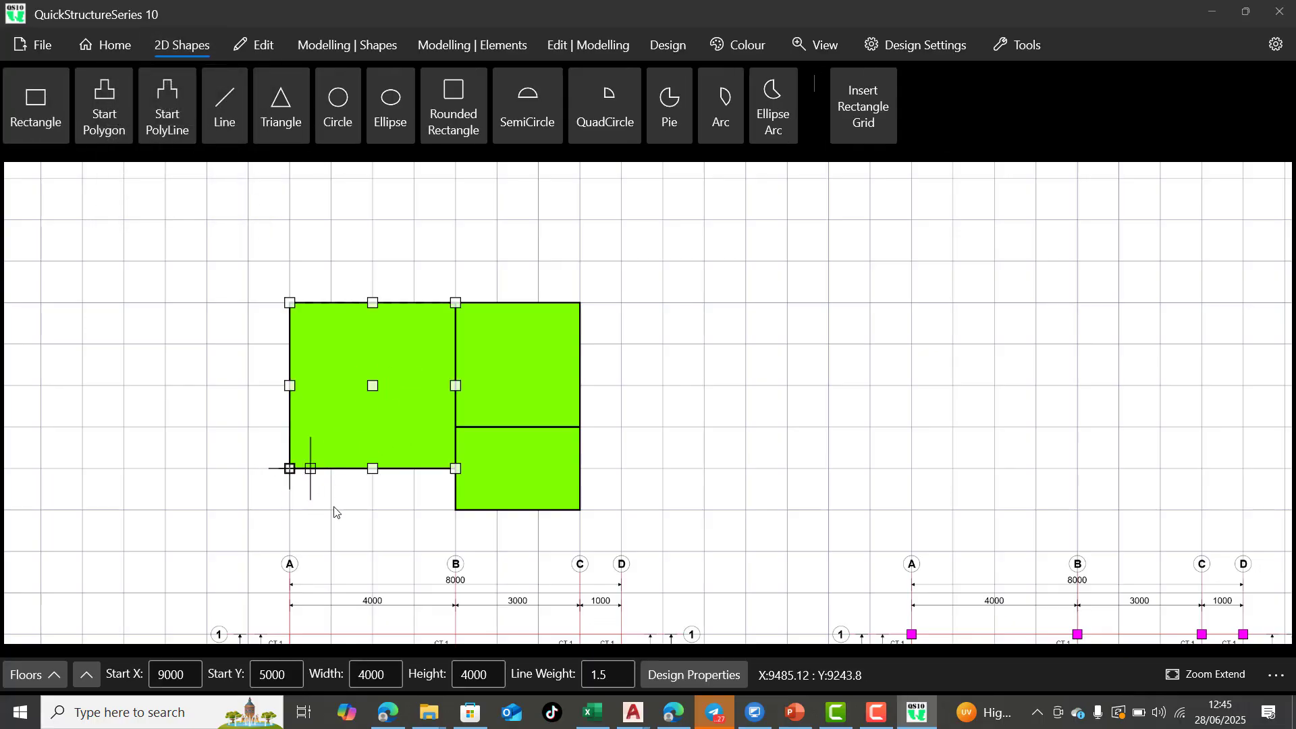
left_click(456, 509)
Set the number of floors to 1 in the structural modelling settings
scroll(508, 390, "down", 5)
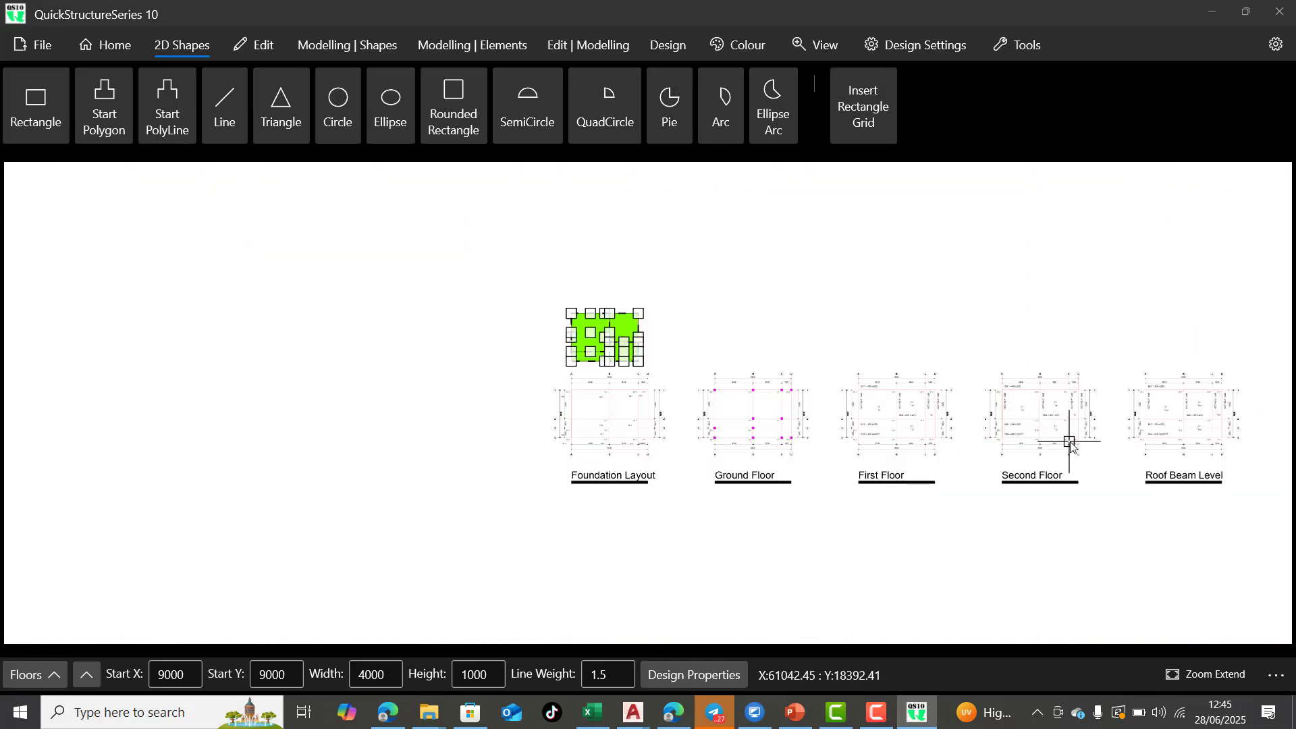
scroll(1071, 448, "up", 3)
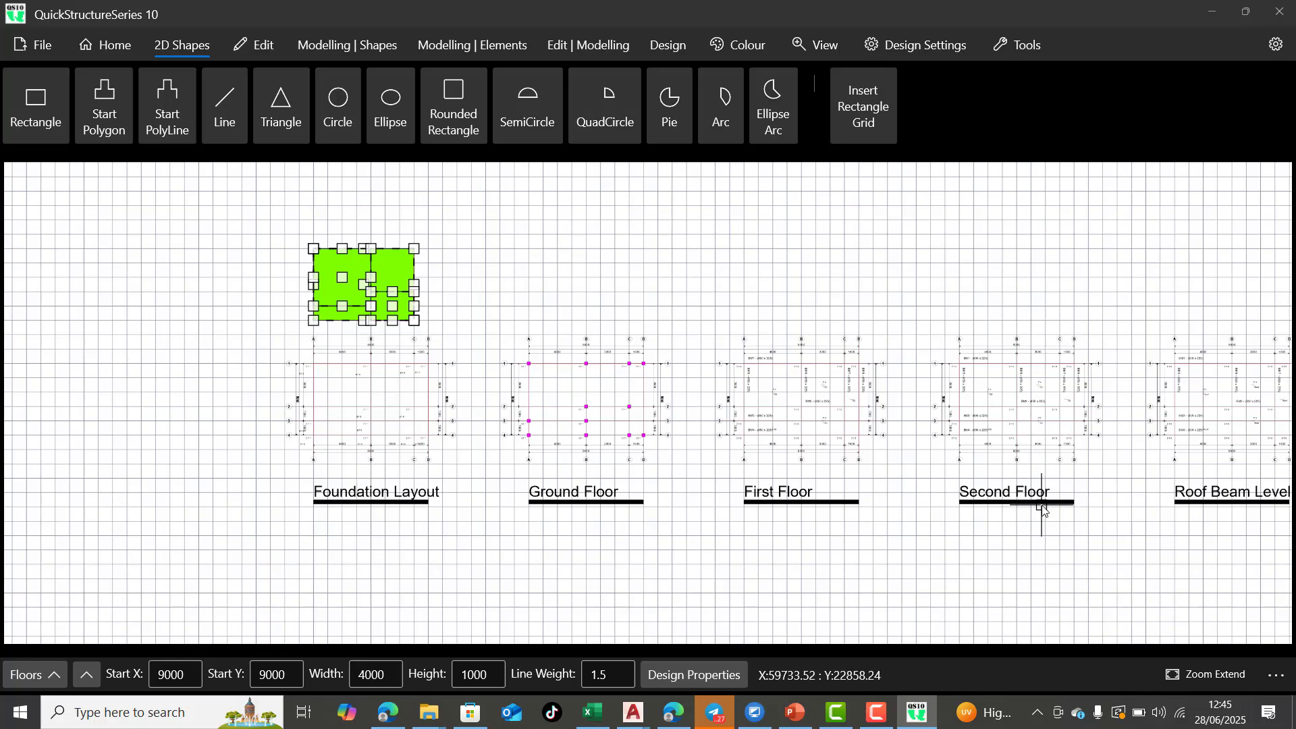
left_click(931, 50)
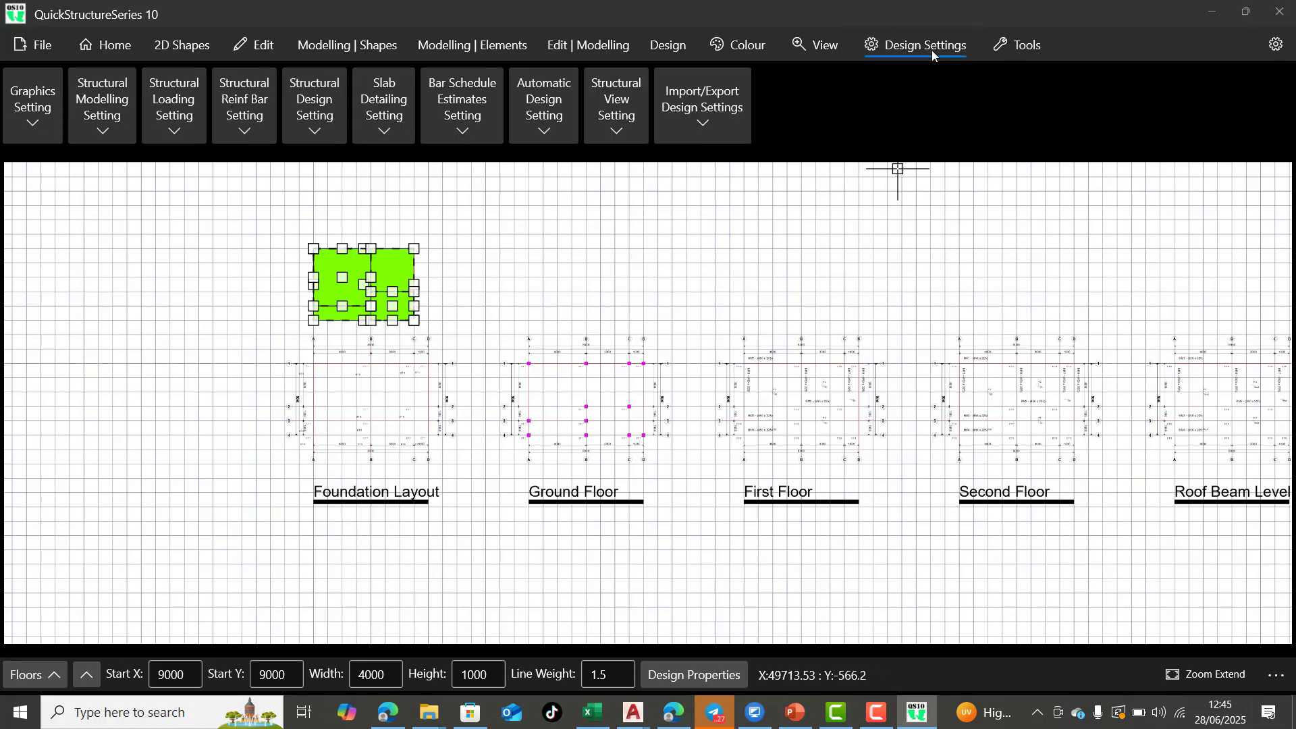
left_click(90, 136)
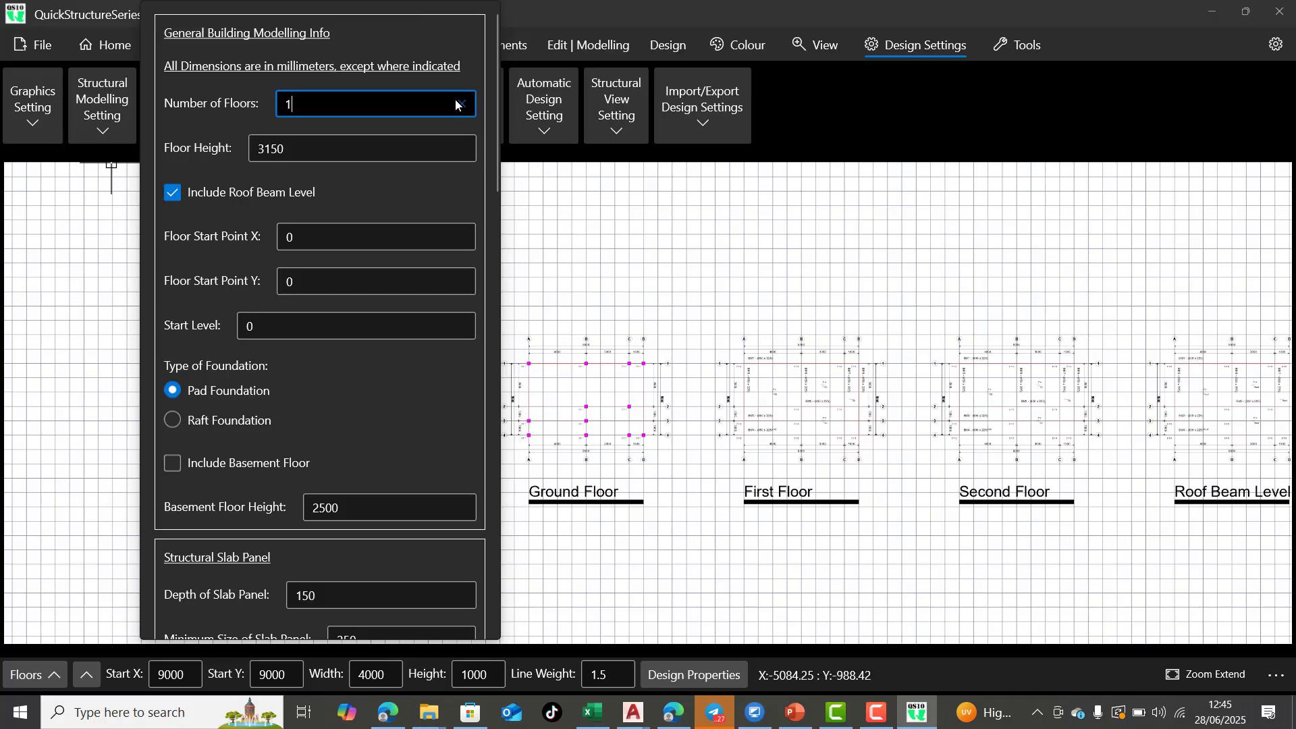
left_click(132, 258)
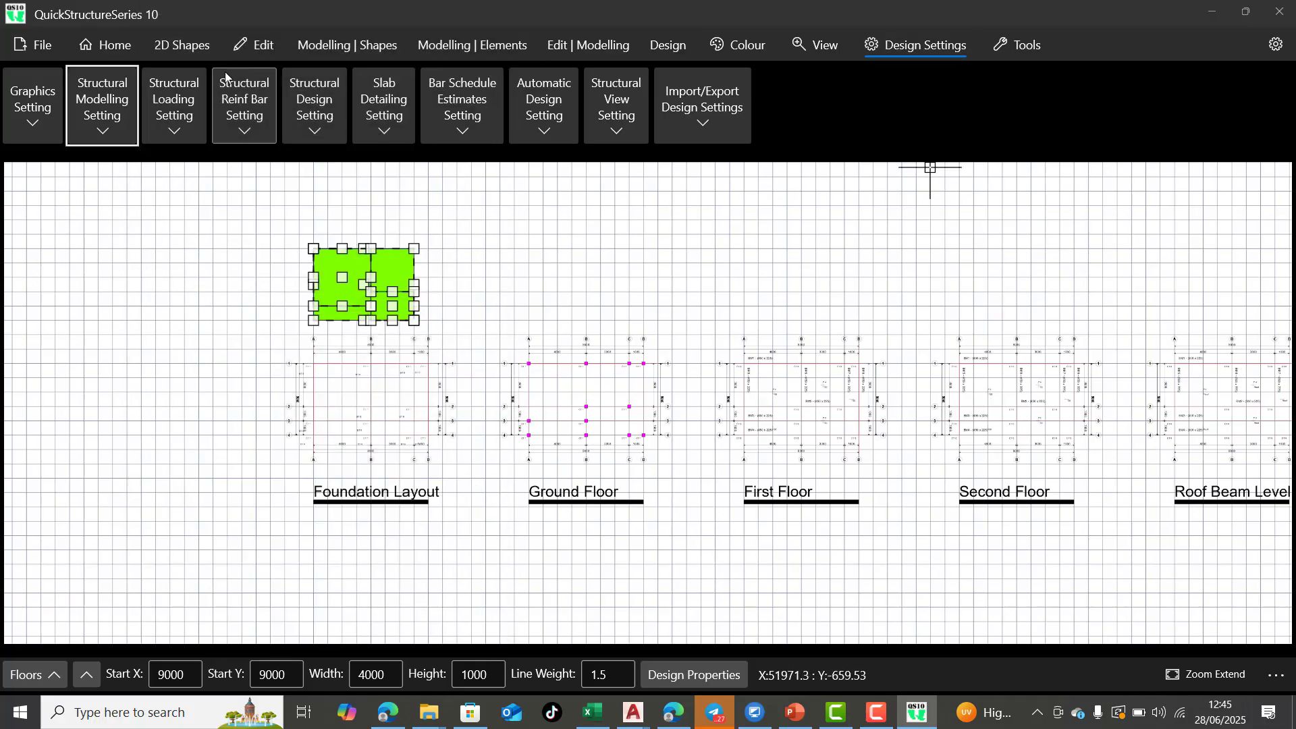
Automatically generate the building structure from the currently selected shapes, without the design option
left_click(182, 44)
left_click(330, 50)
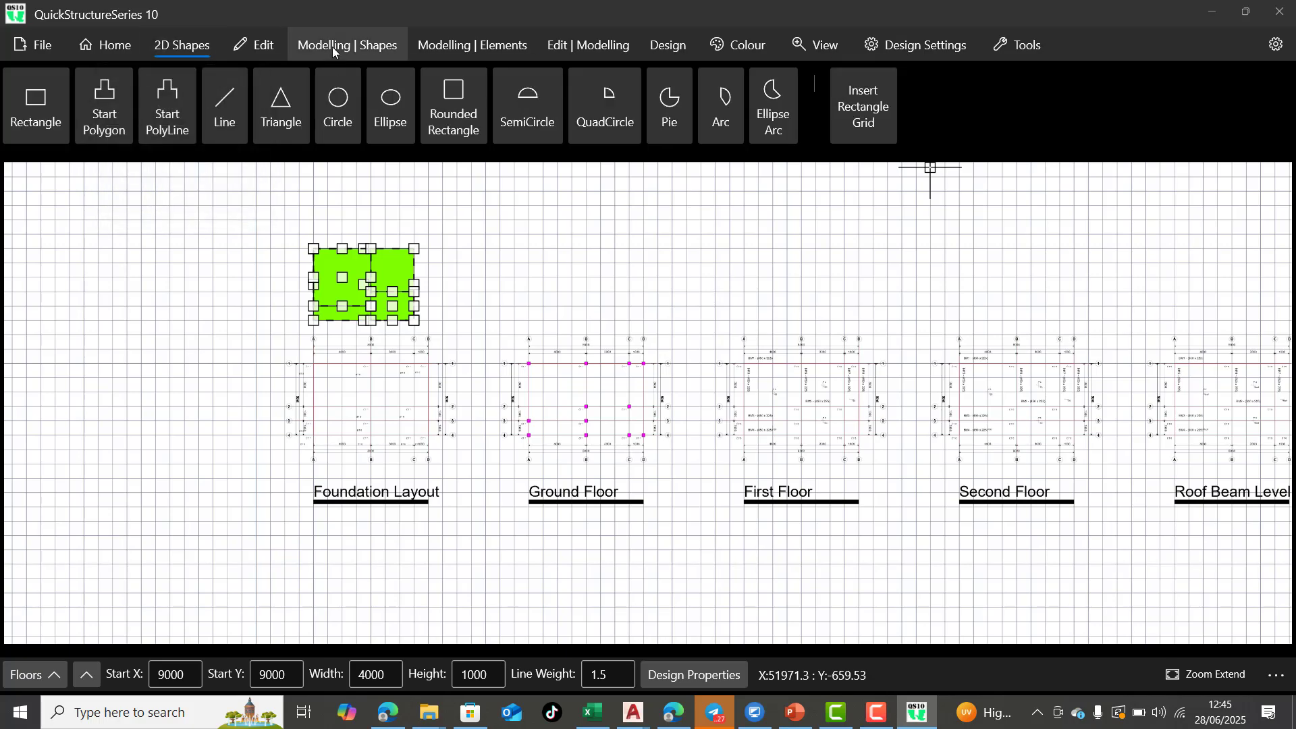
left_click(372, 54)
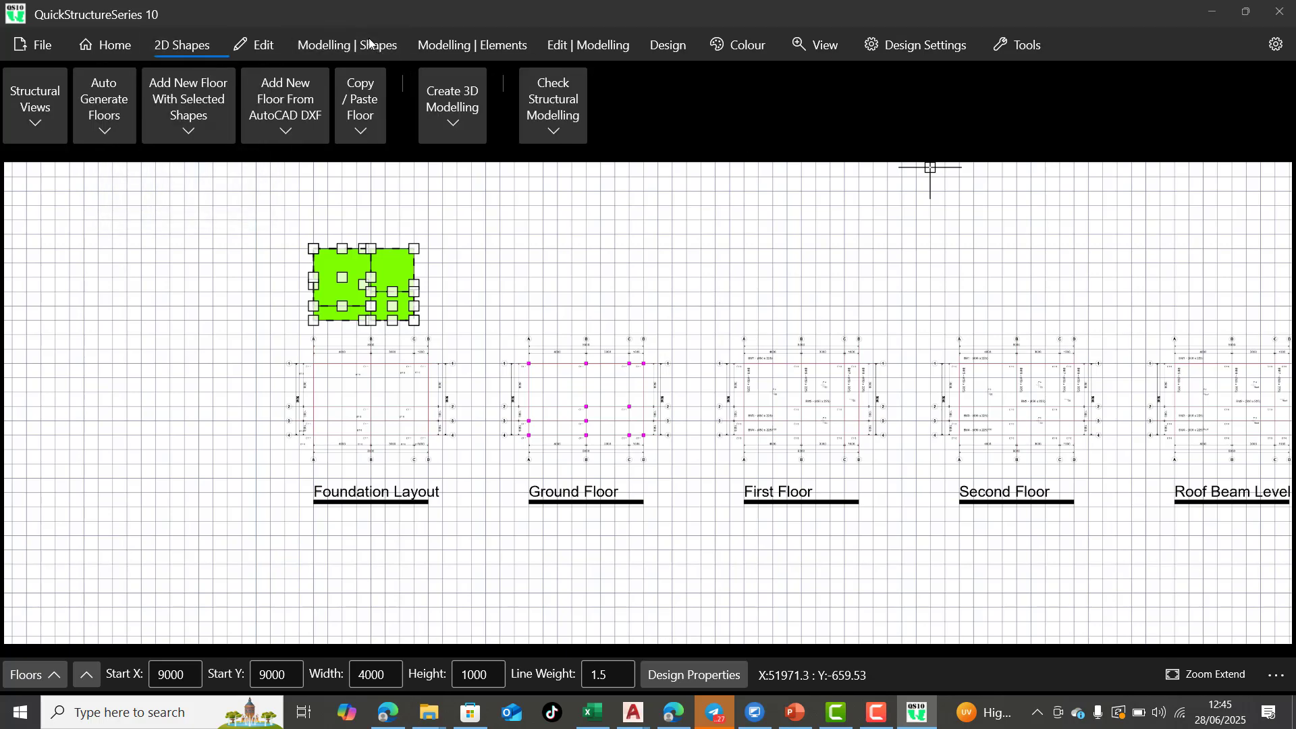
left_click(105, 128)
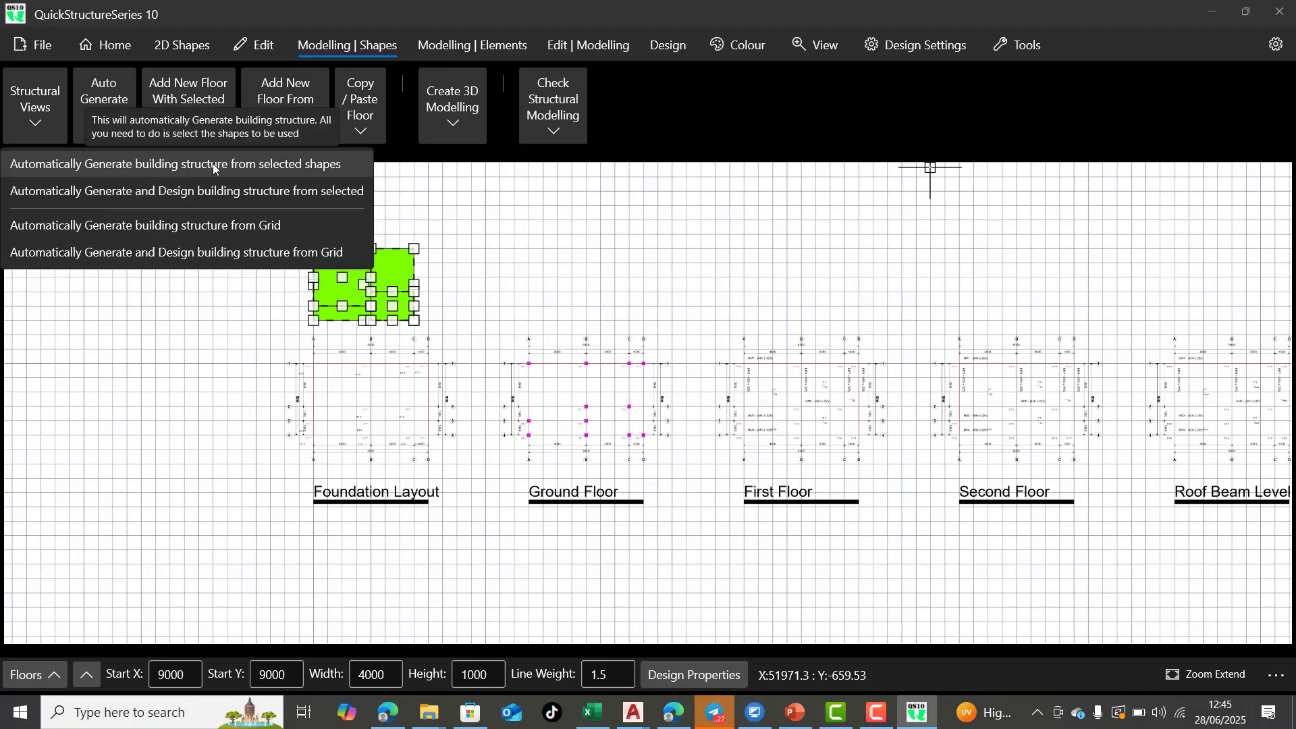
left_click(218, 167)
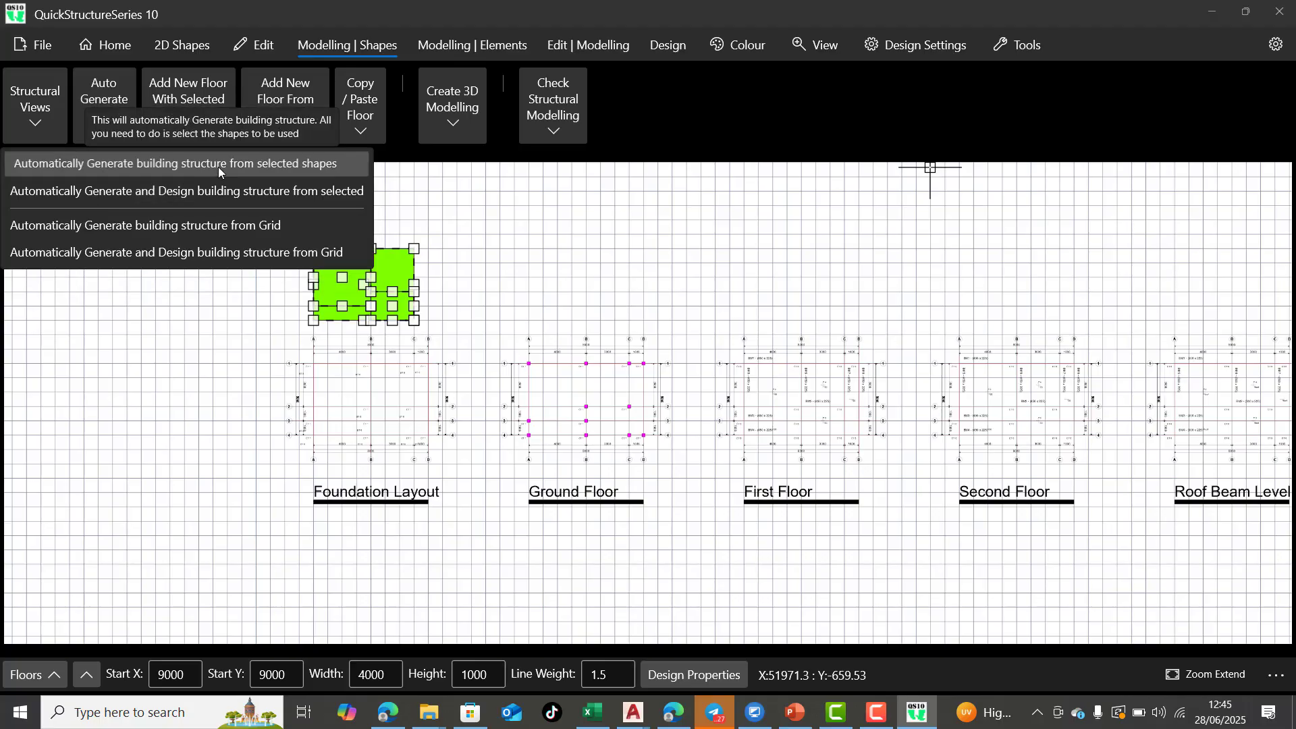
left_click(602, 391)
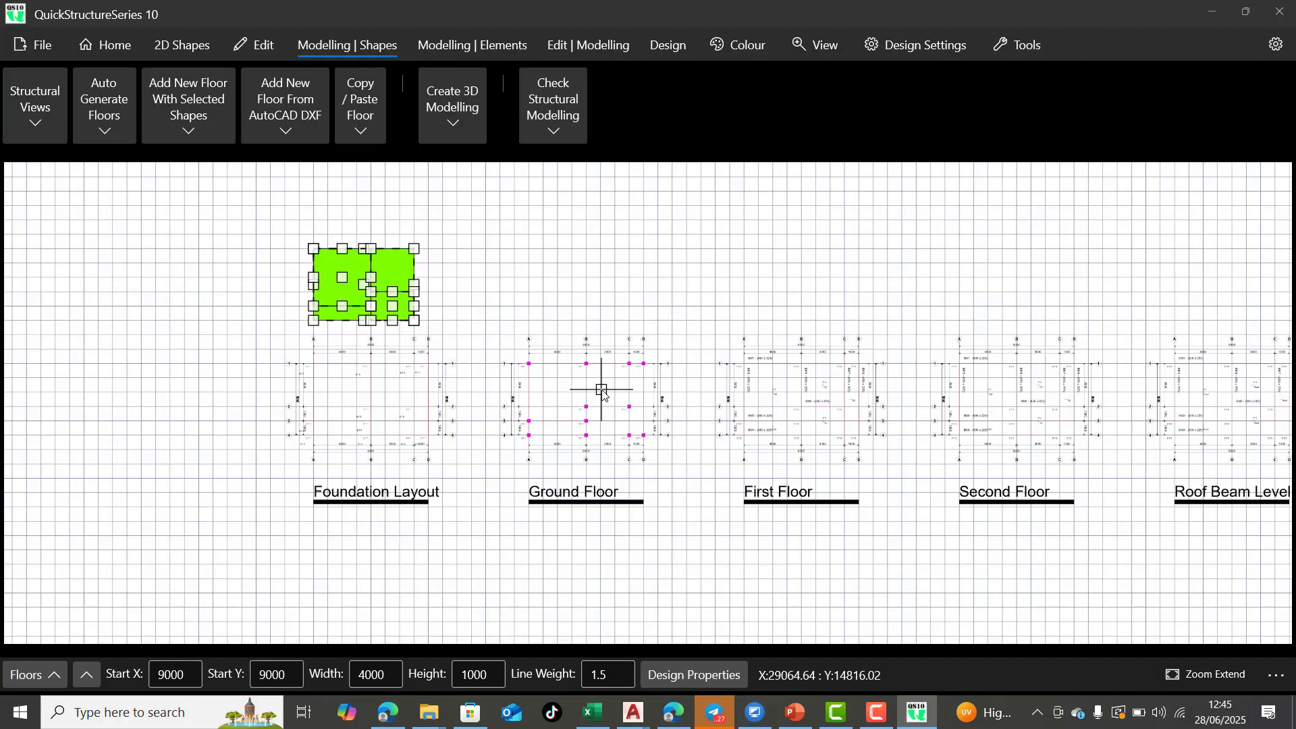
Compare the generated foundation layout, floor plans and 3D model with the drawn rectangles
scroll(227, 543, "up", 1)
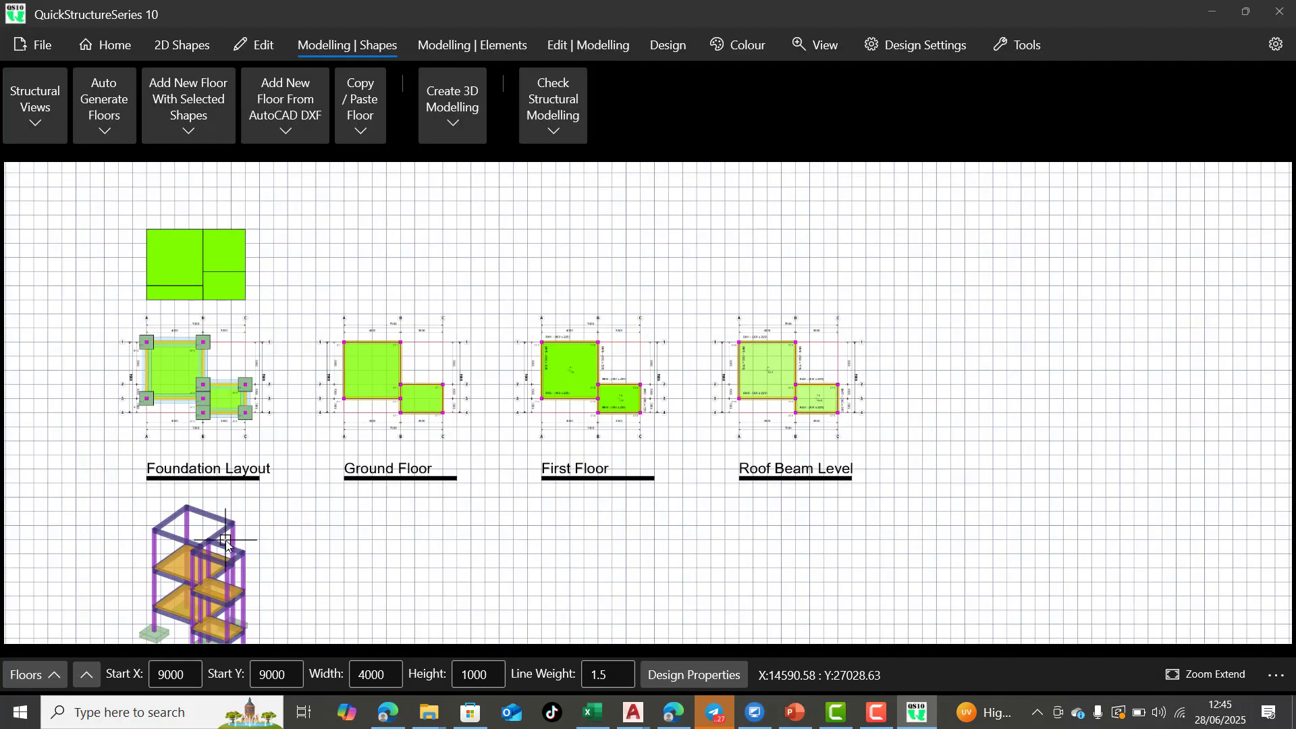
scroll(121, 528, "up", 2)
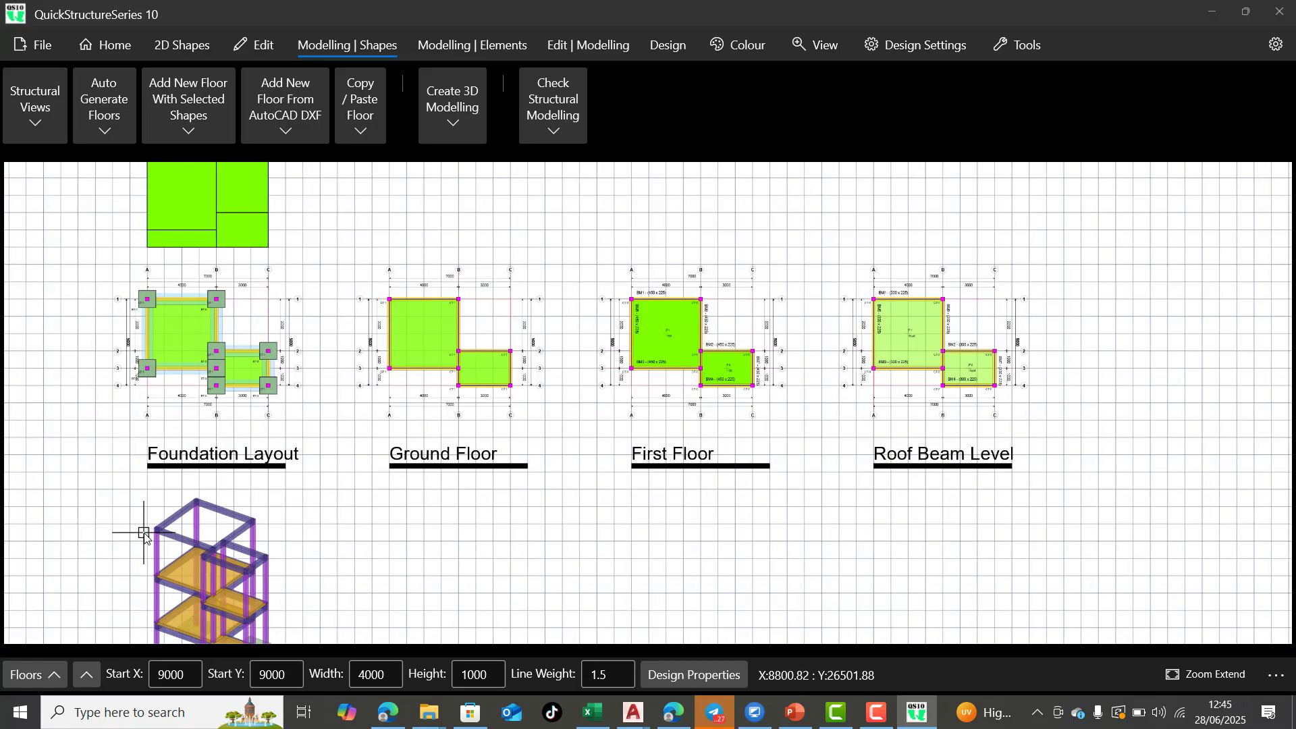
scroll(129, 513, "up", 1)
scroll(534, 498, "down", 2)
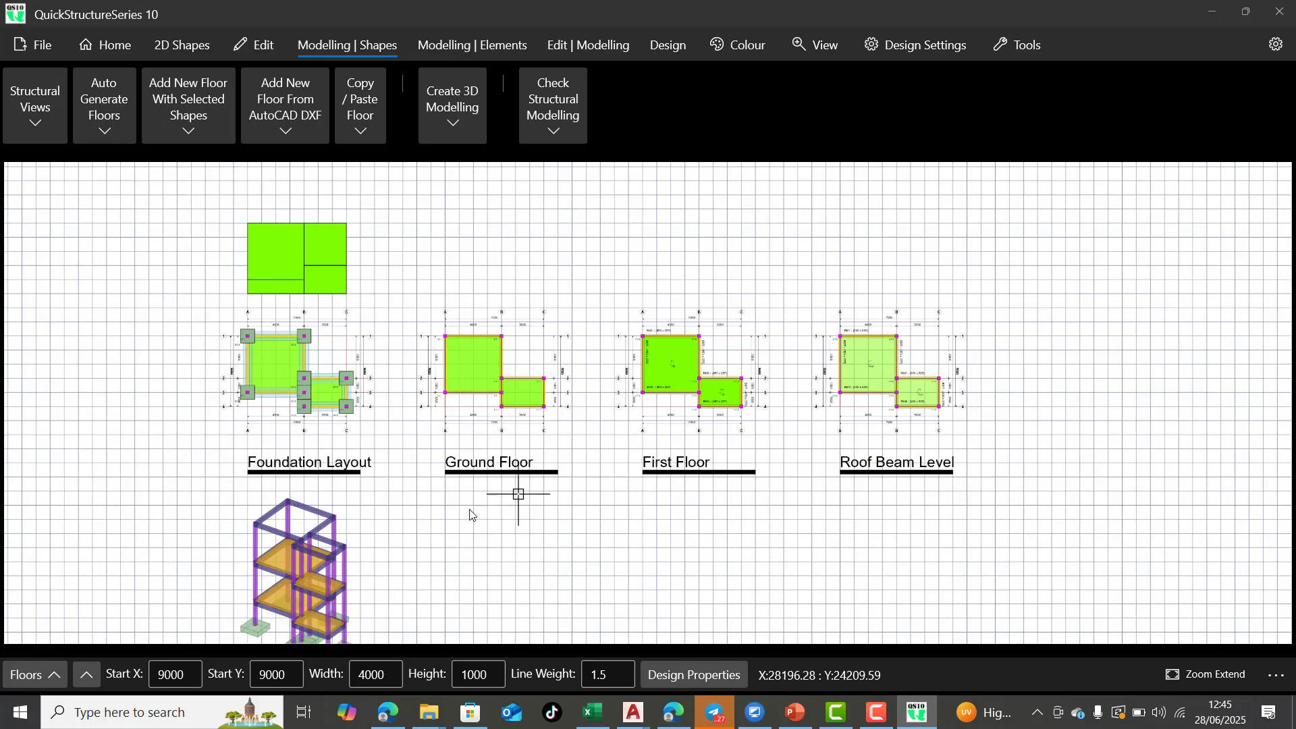
scroll(255, 262, "up", 2)
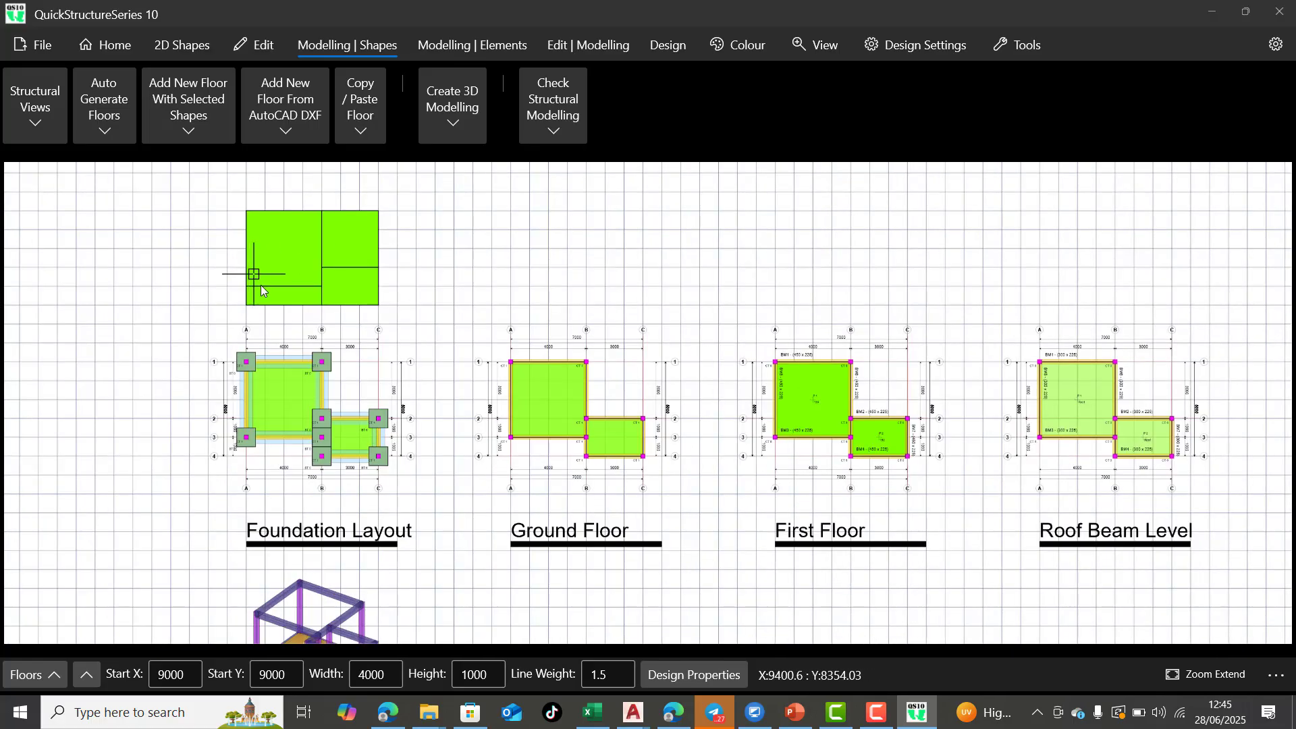
scroll(311, 285, "down", 2)
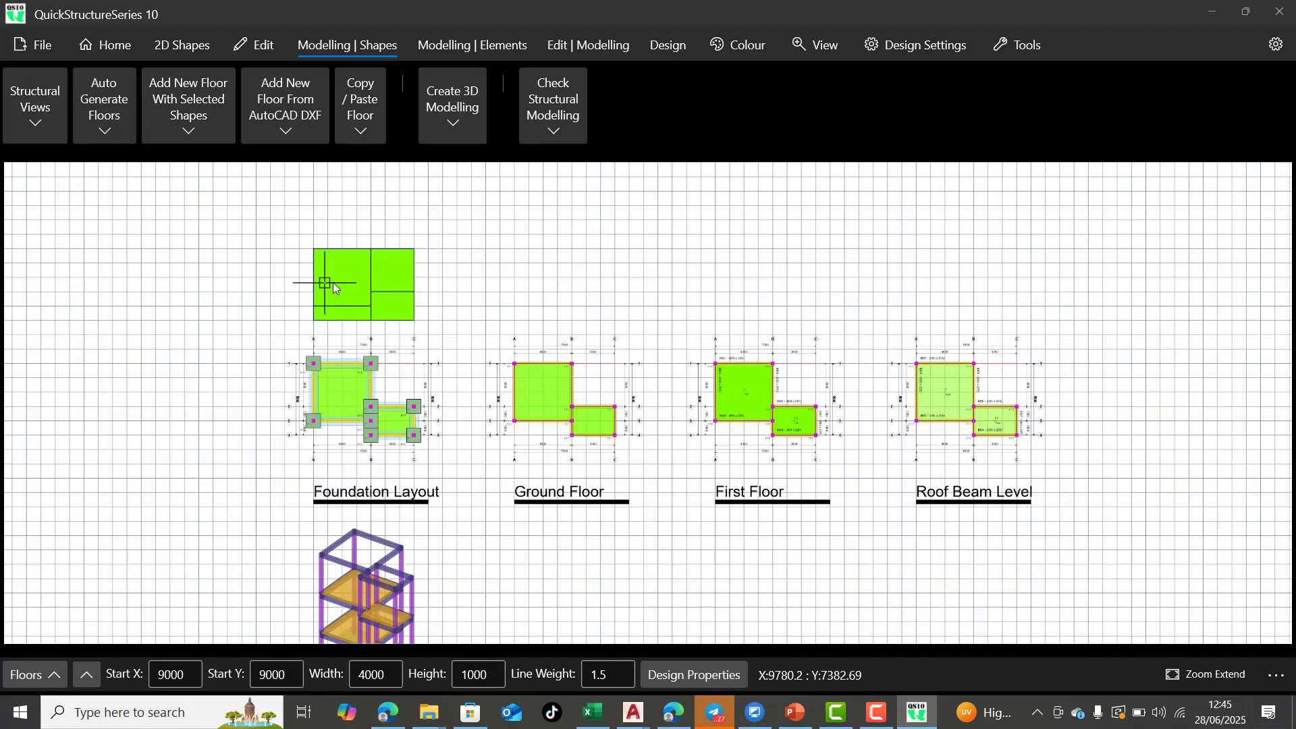
scroll(338, 296, "up", 5)
scroll(466, 287, "down", 3)
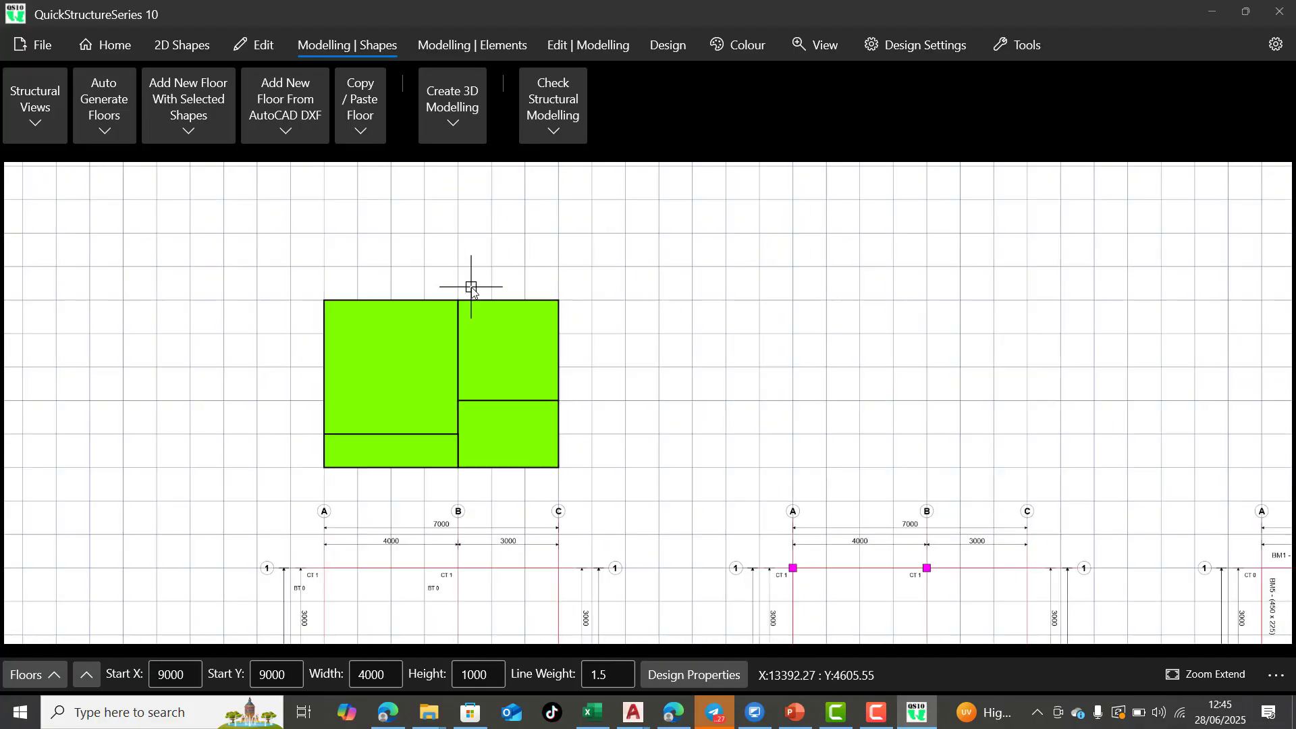
Select all four rectangles of the layout with the Select tool
left_click(201, 47)
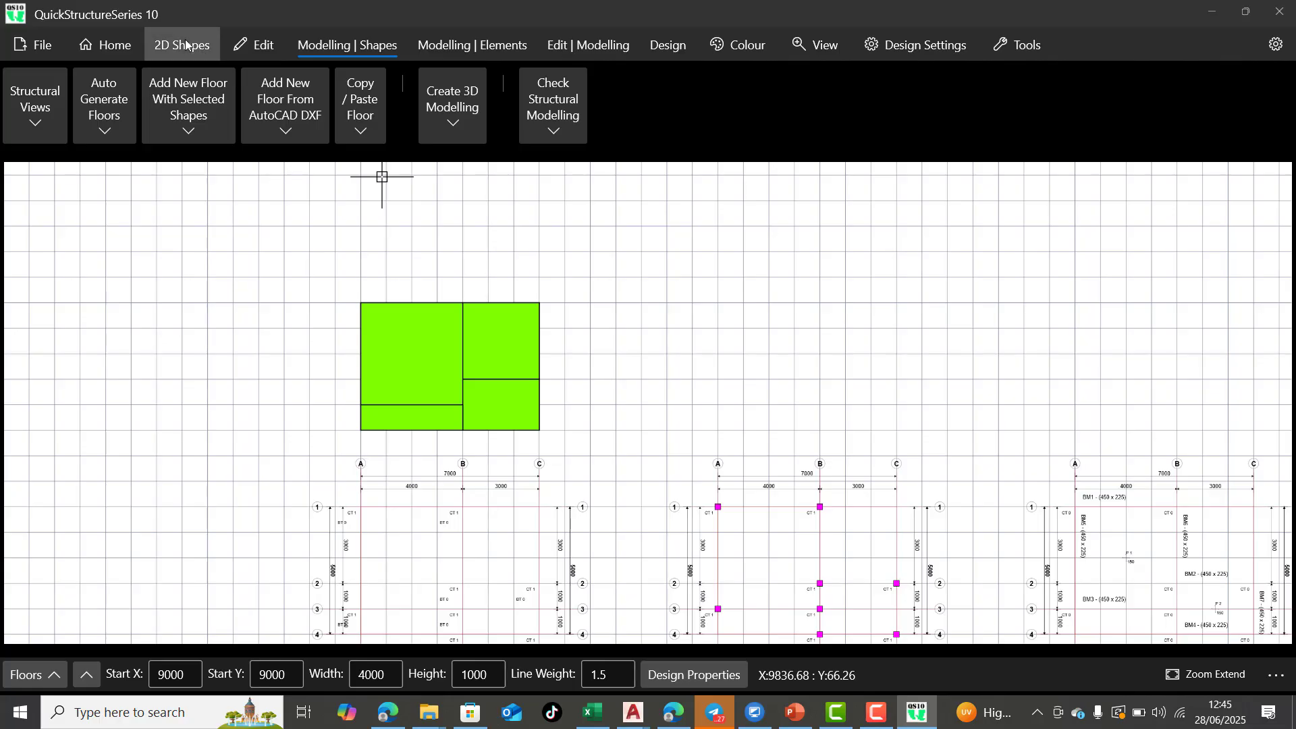
left_click(258, 45)
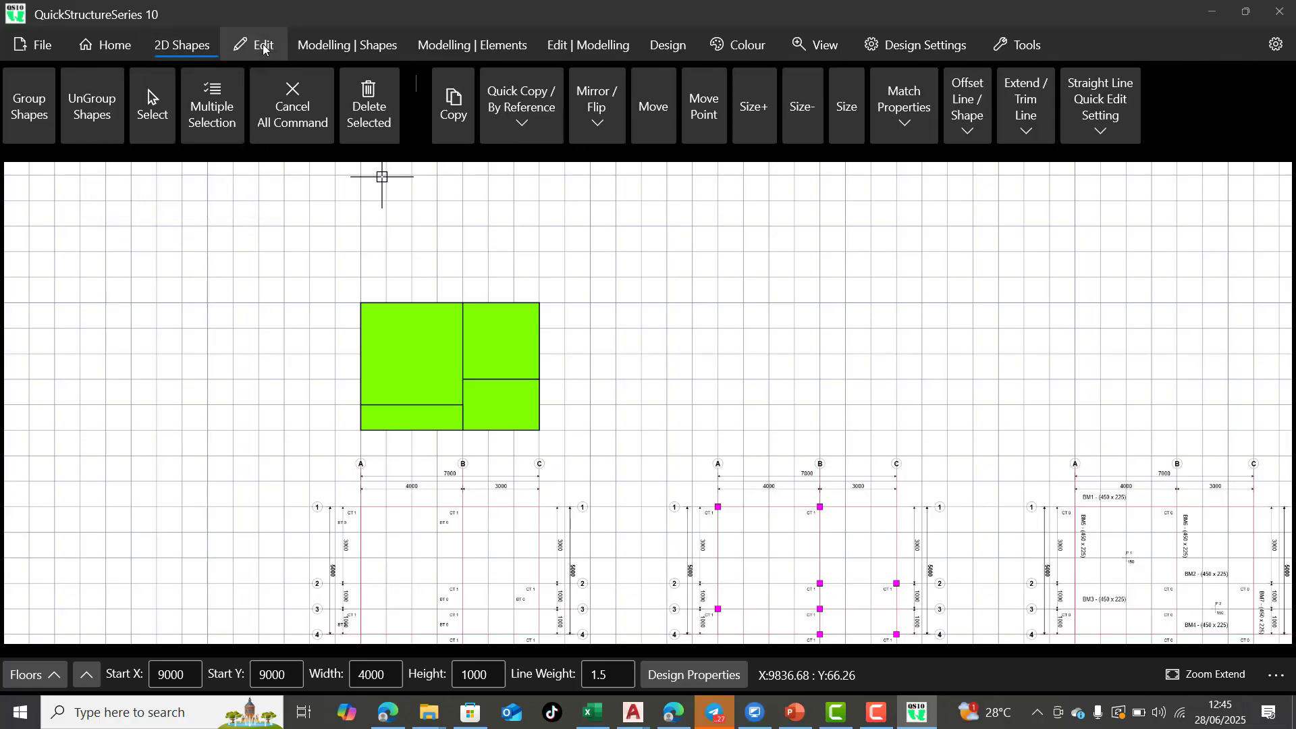
left_click(151, 95)
left_click(407, 361)
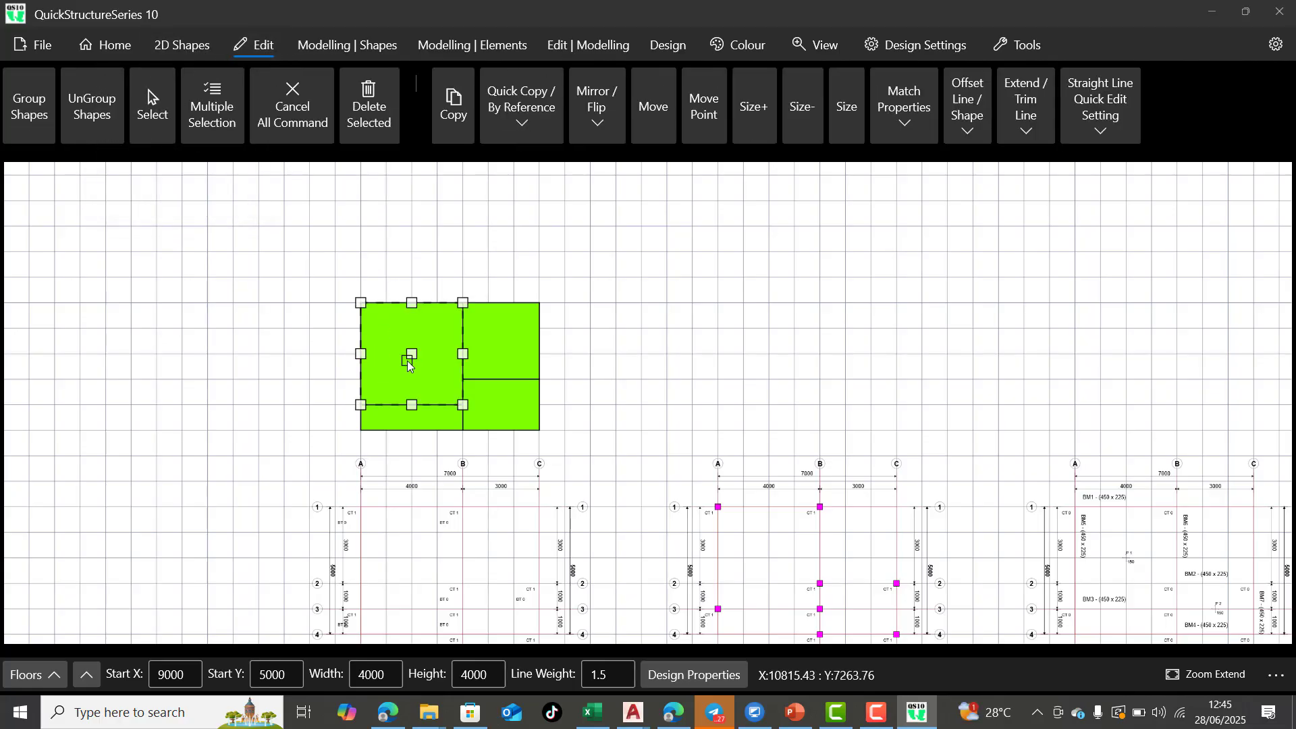
left_click(422, 419)
left_click(501, 409)
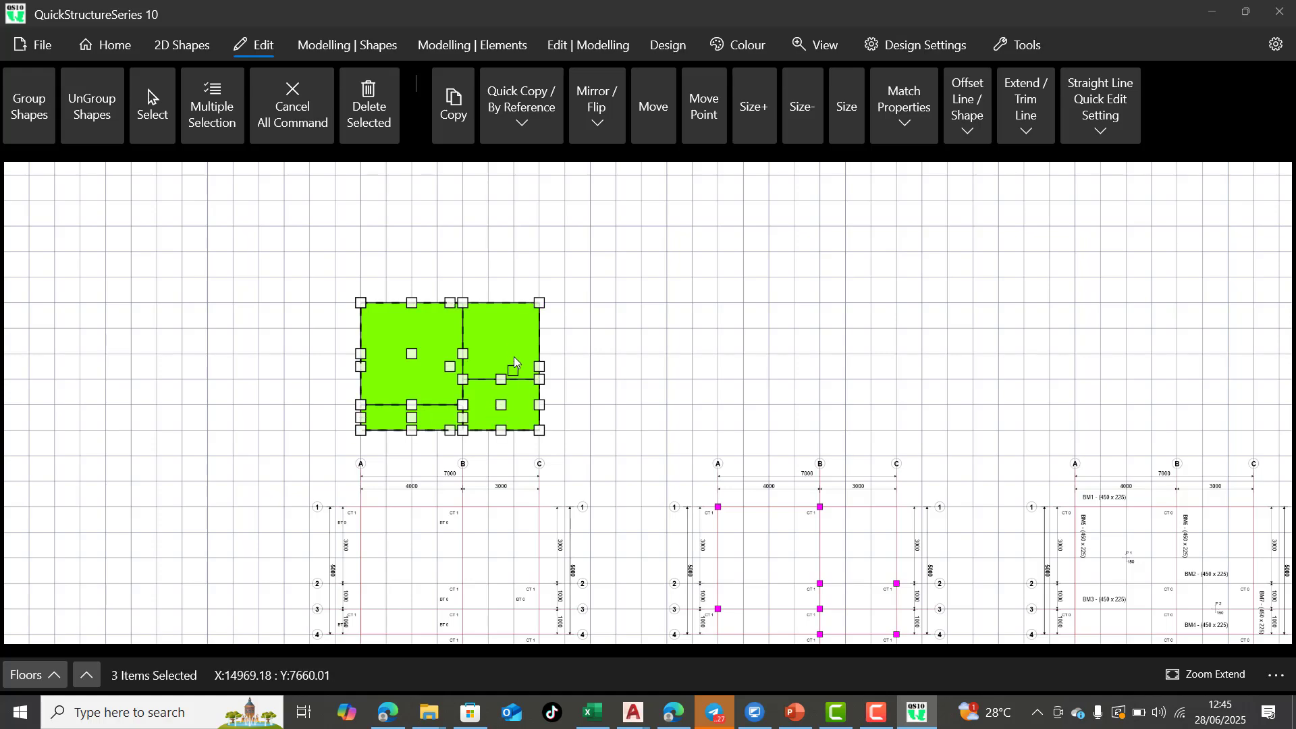
left_click(514, 339)
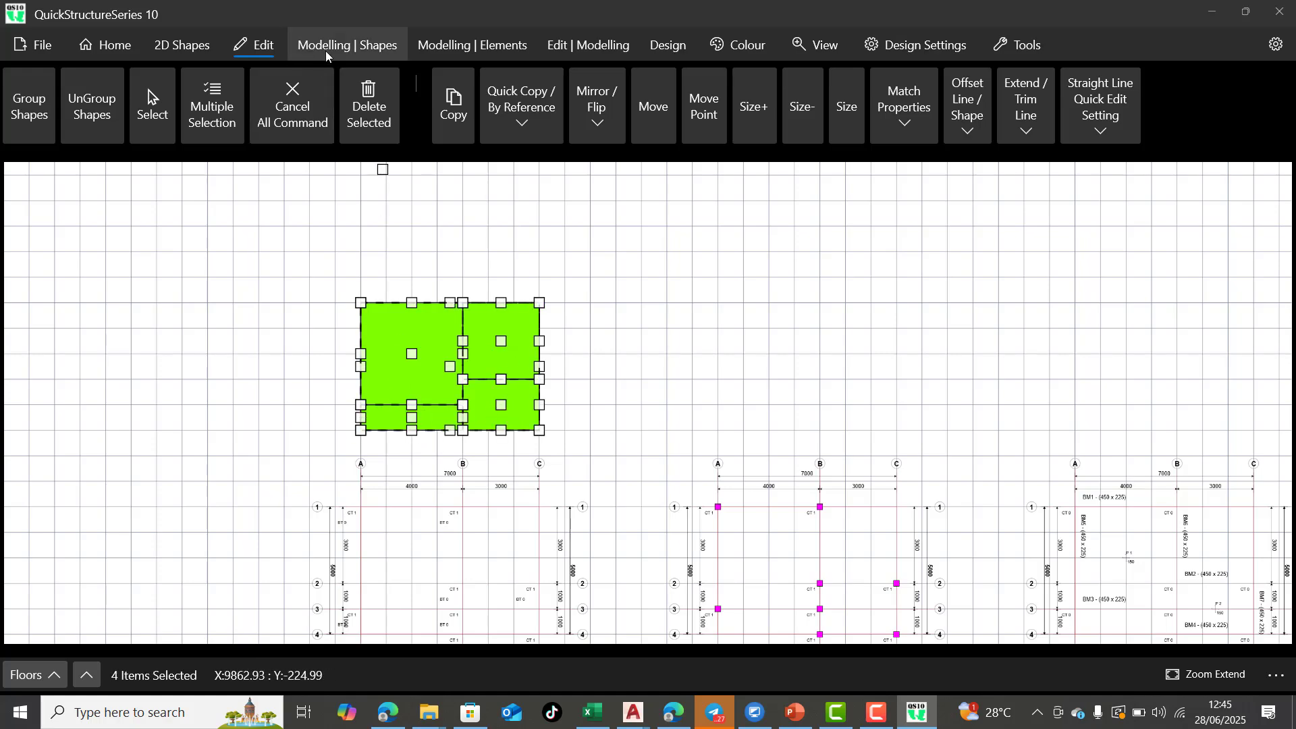
Automatically generate the building structure from the four selected rectangles, without the design option
left_click(350, 46)
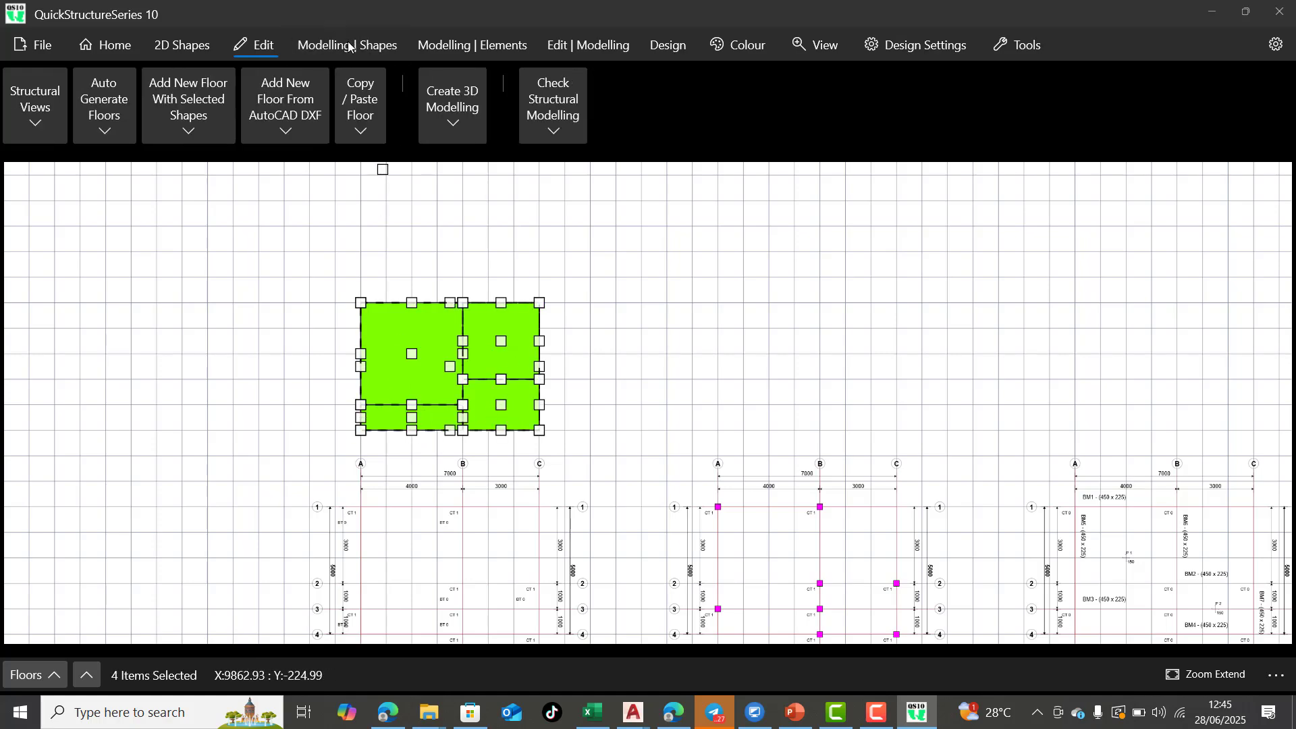
left_click(123, 136)
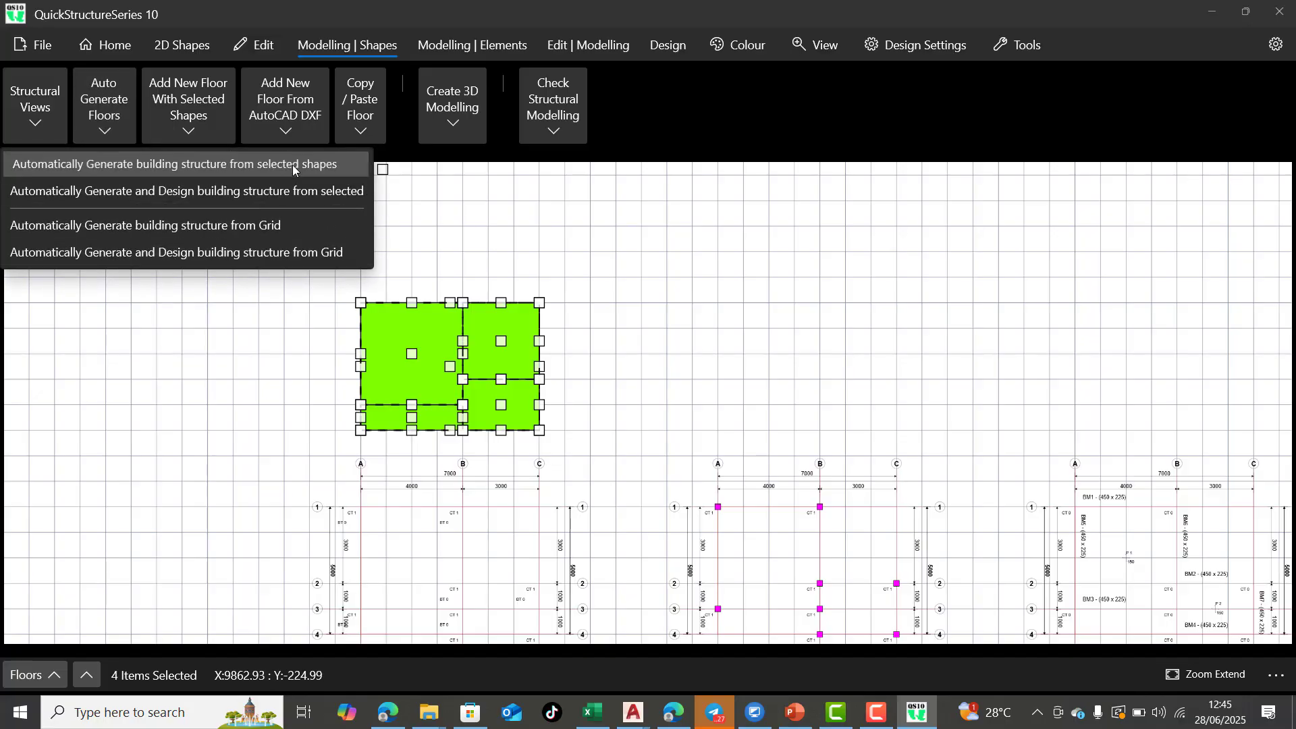
left_click(293, 165)
left_click(566, 387)
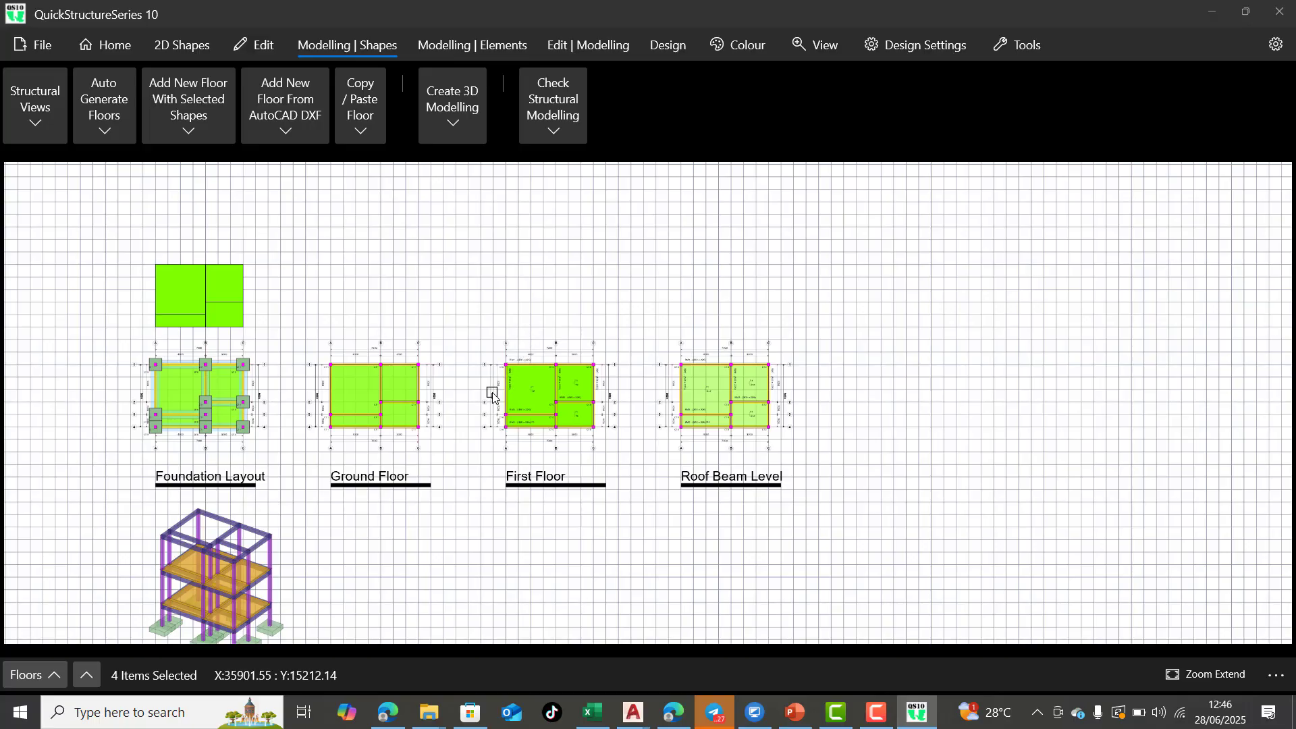
scroll(110, 397, "up", 2)
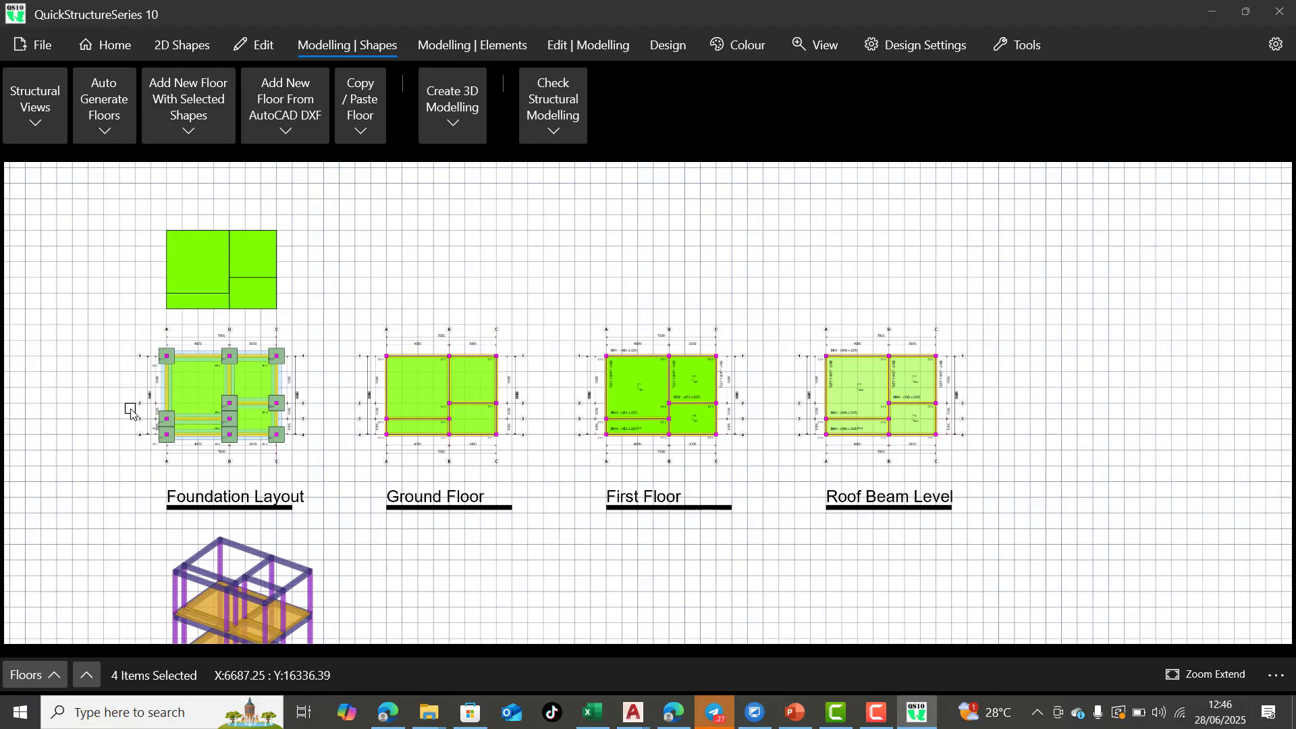
Examine the gridlines, dimensions, beam sizes and slab panels on the generated first floor and roof beam plans
scroll(188, 484, "up", 1)
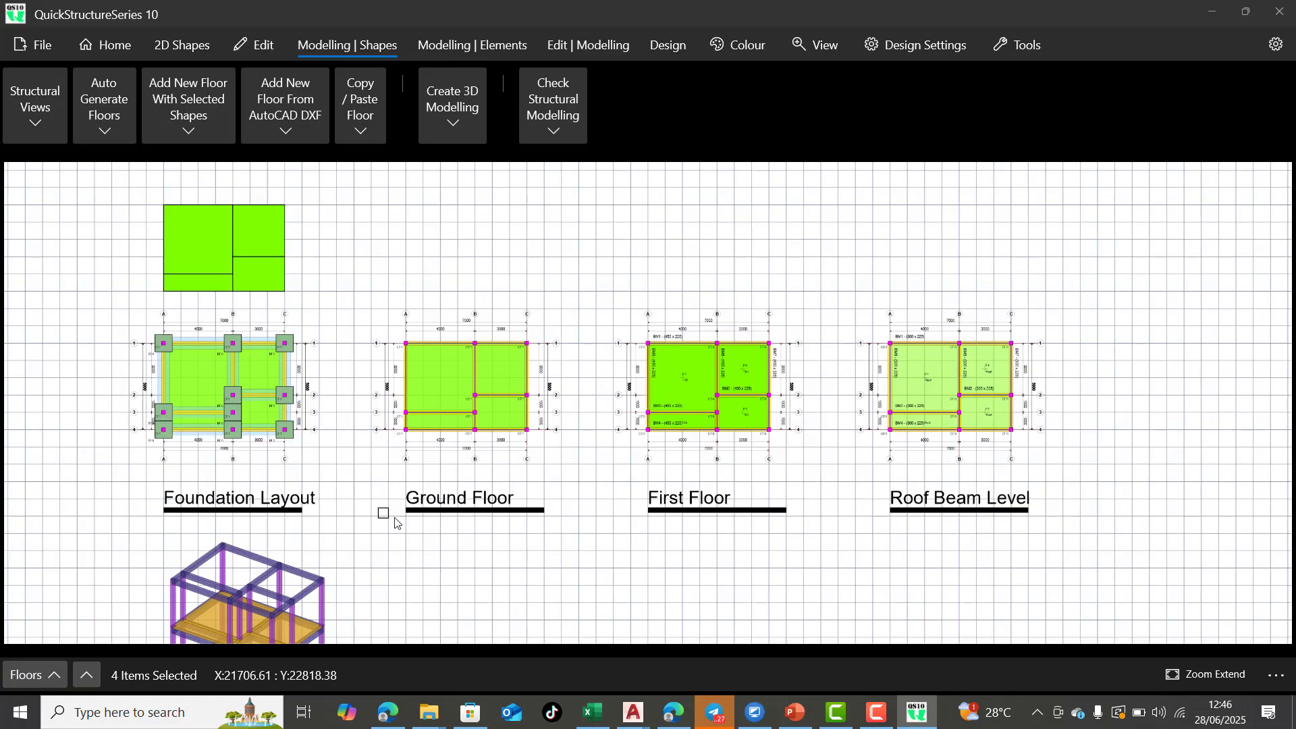
scroll(485, 500, "up", 1)
scroll(581, 482, "up", 1)
scroll(466, 544, "down", 1)
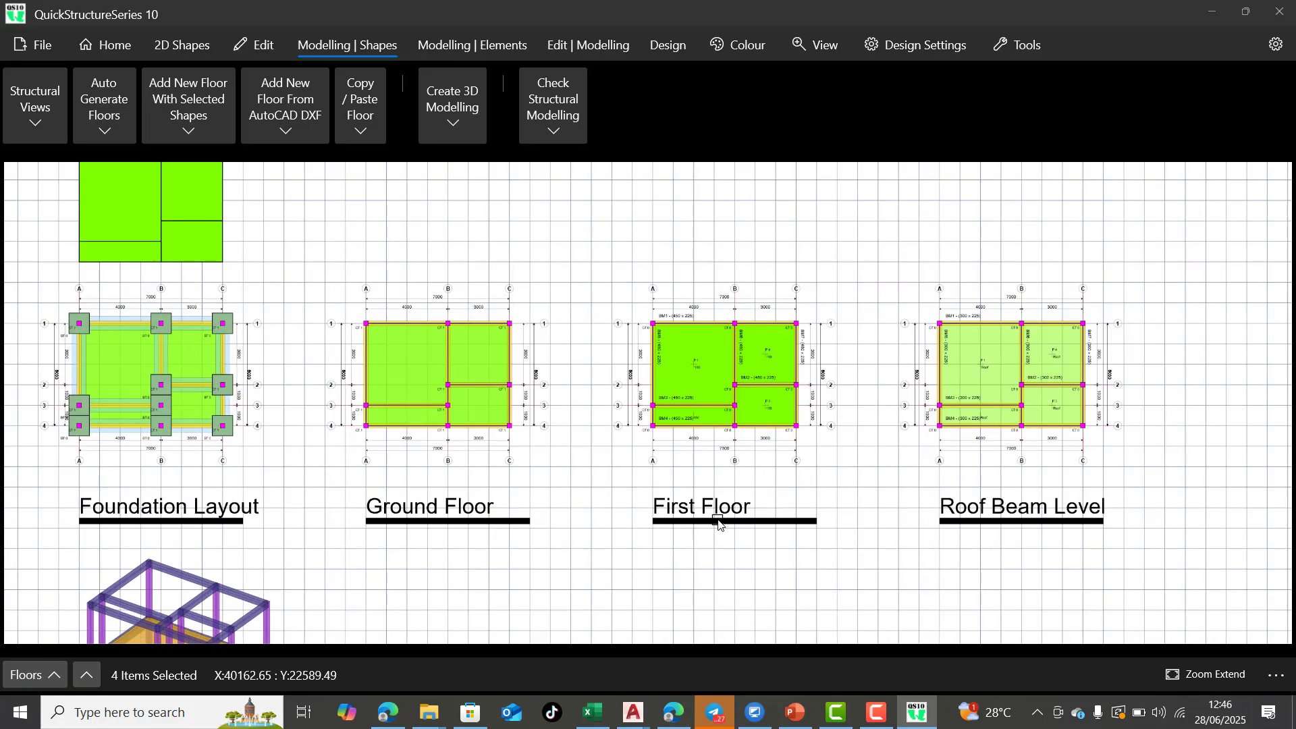
scroll(1195, 358, "up", 1)
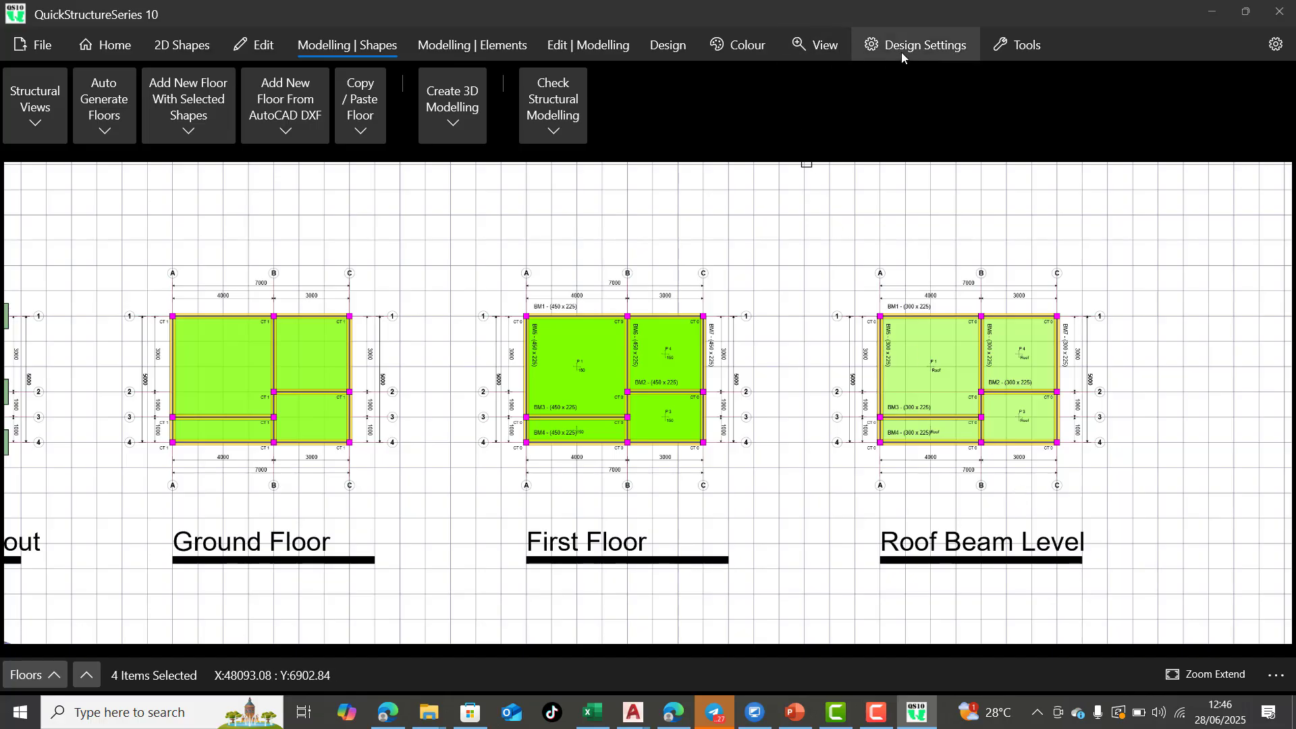
scroll(1013, 352, "up", 2)
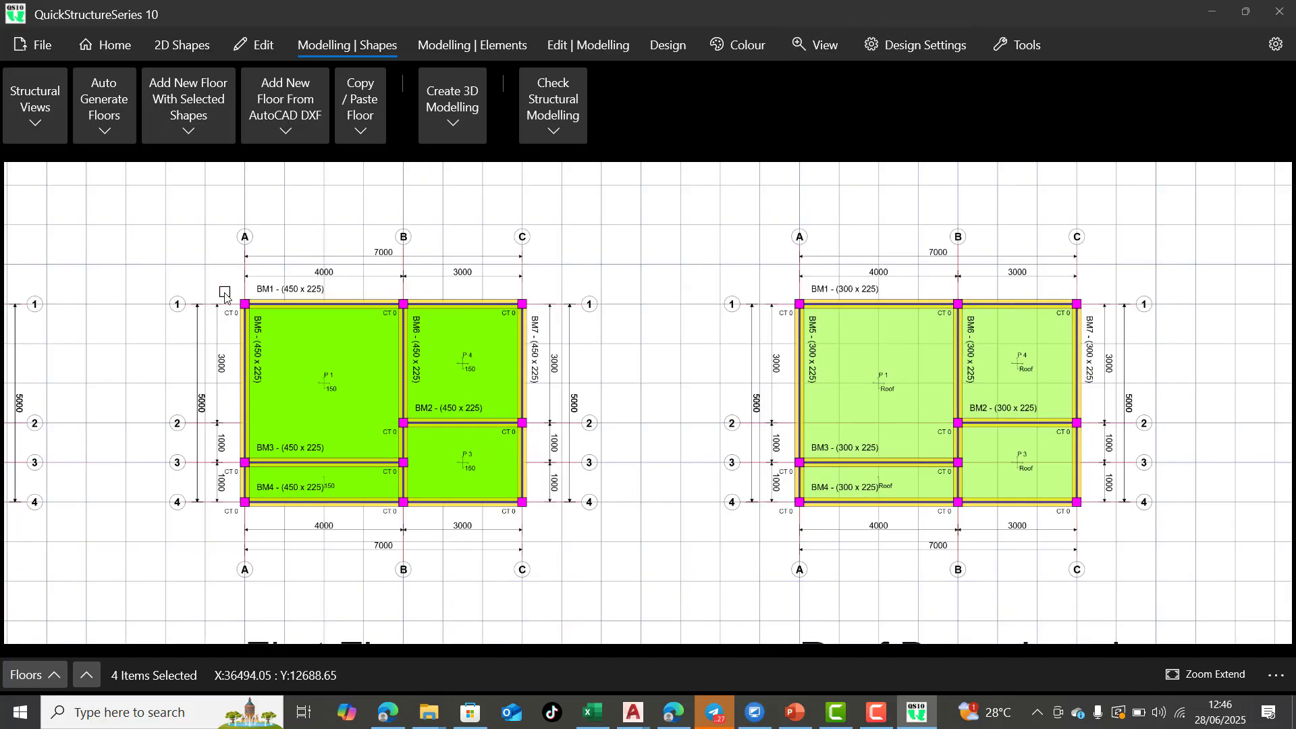
scroll(289, 300, "up", 3)
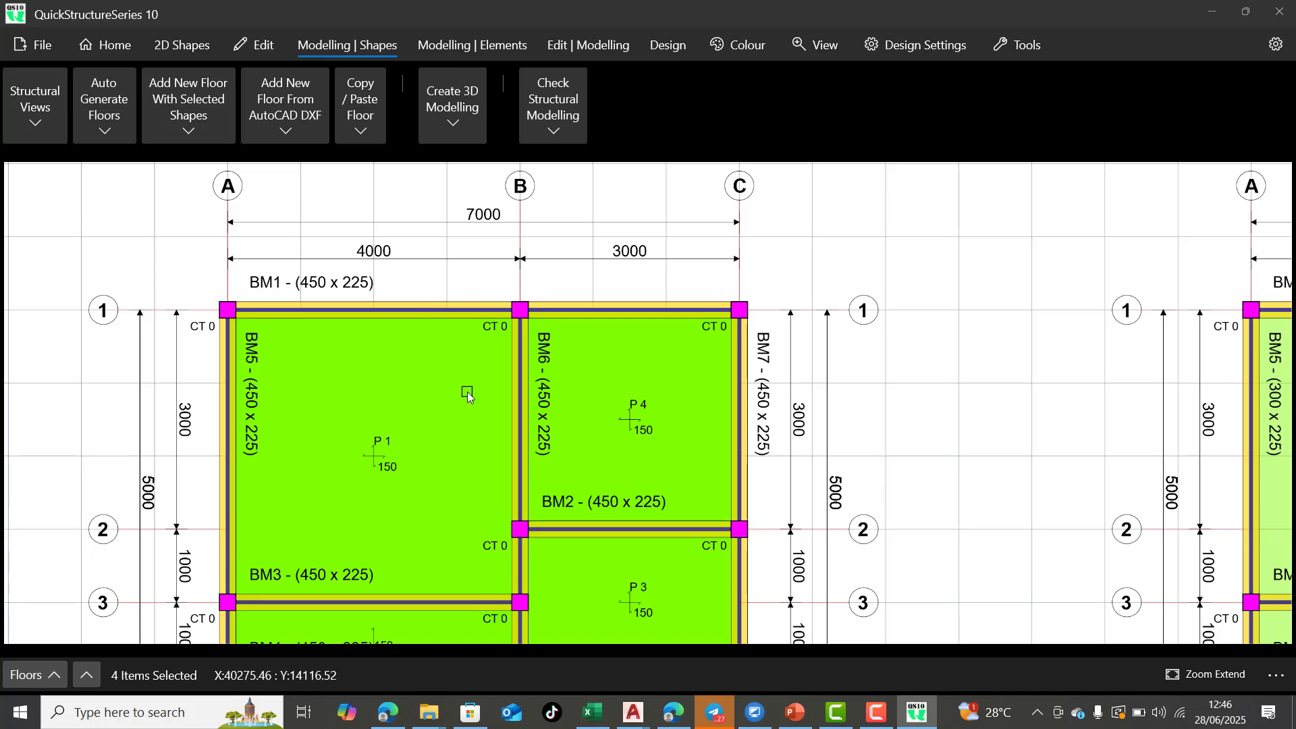
scroll(433, 380, "down", 2)
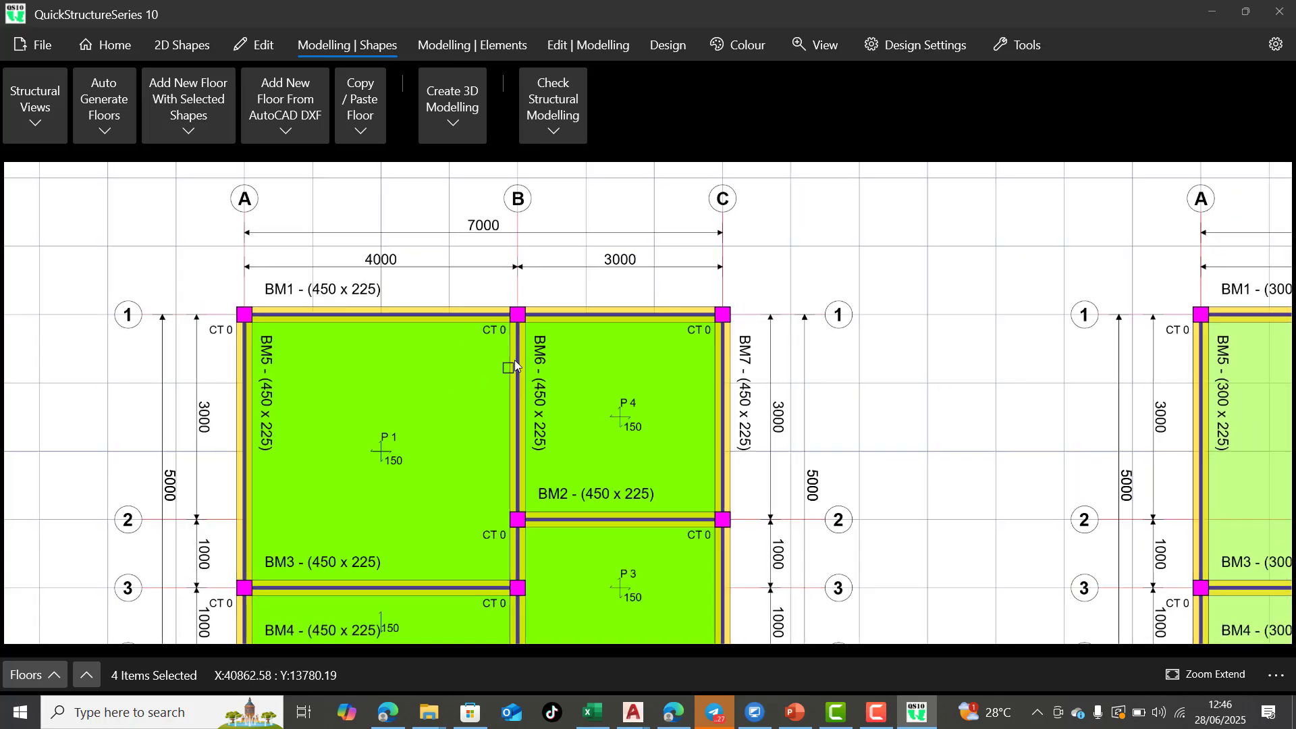
scroll(515, 365, "down", 2)
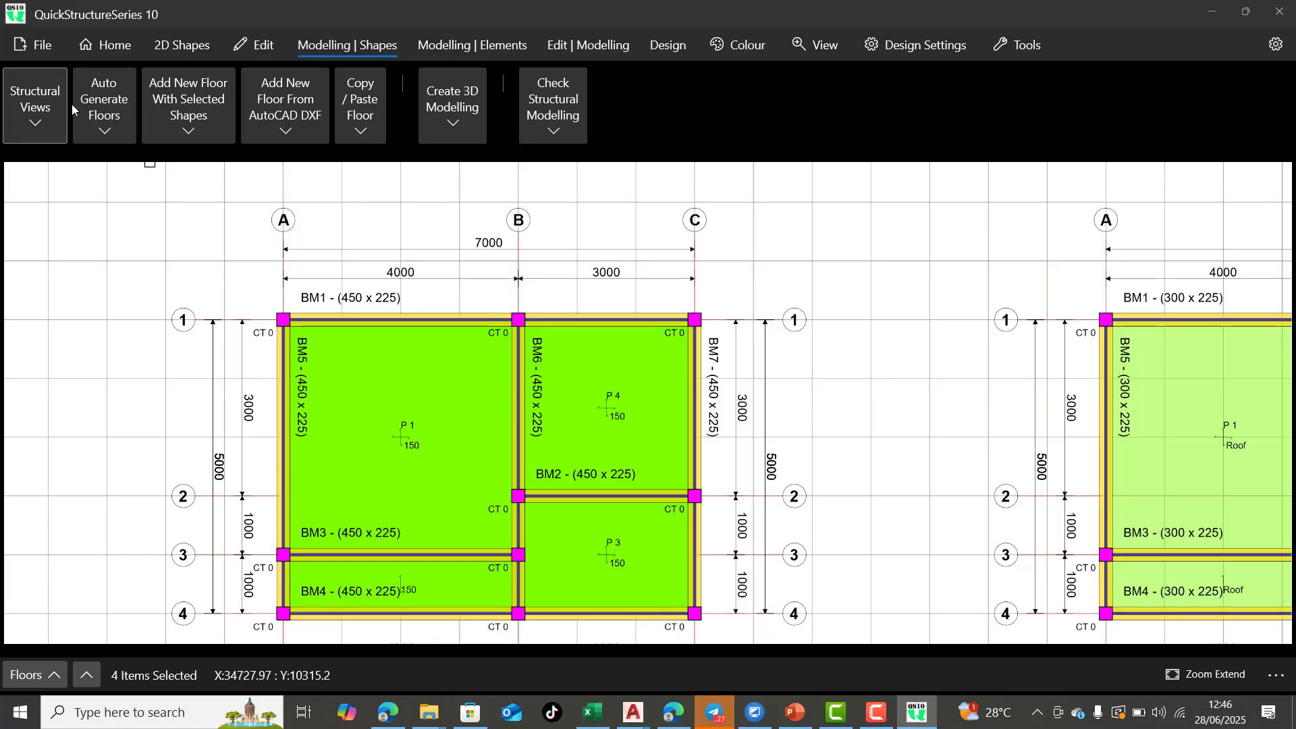
left_click(38, 131)
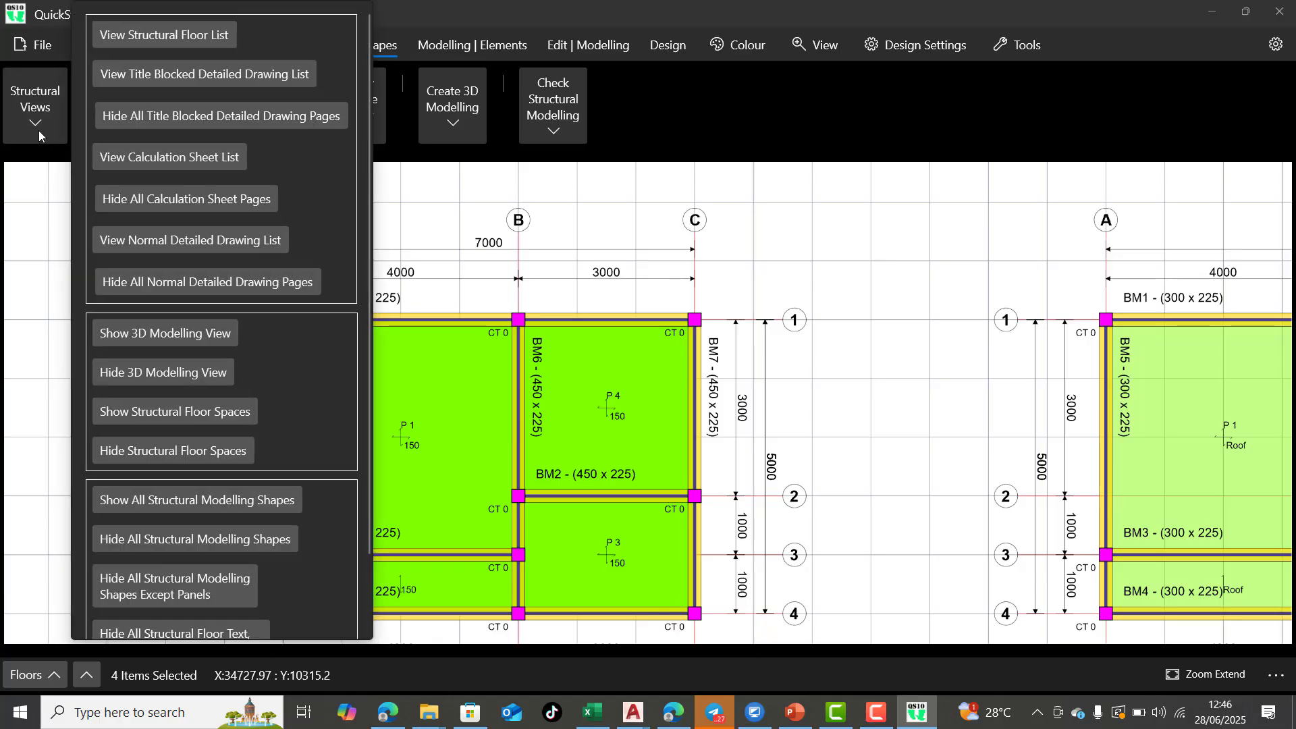
left_click(38, 131)
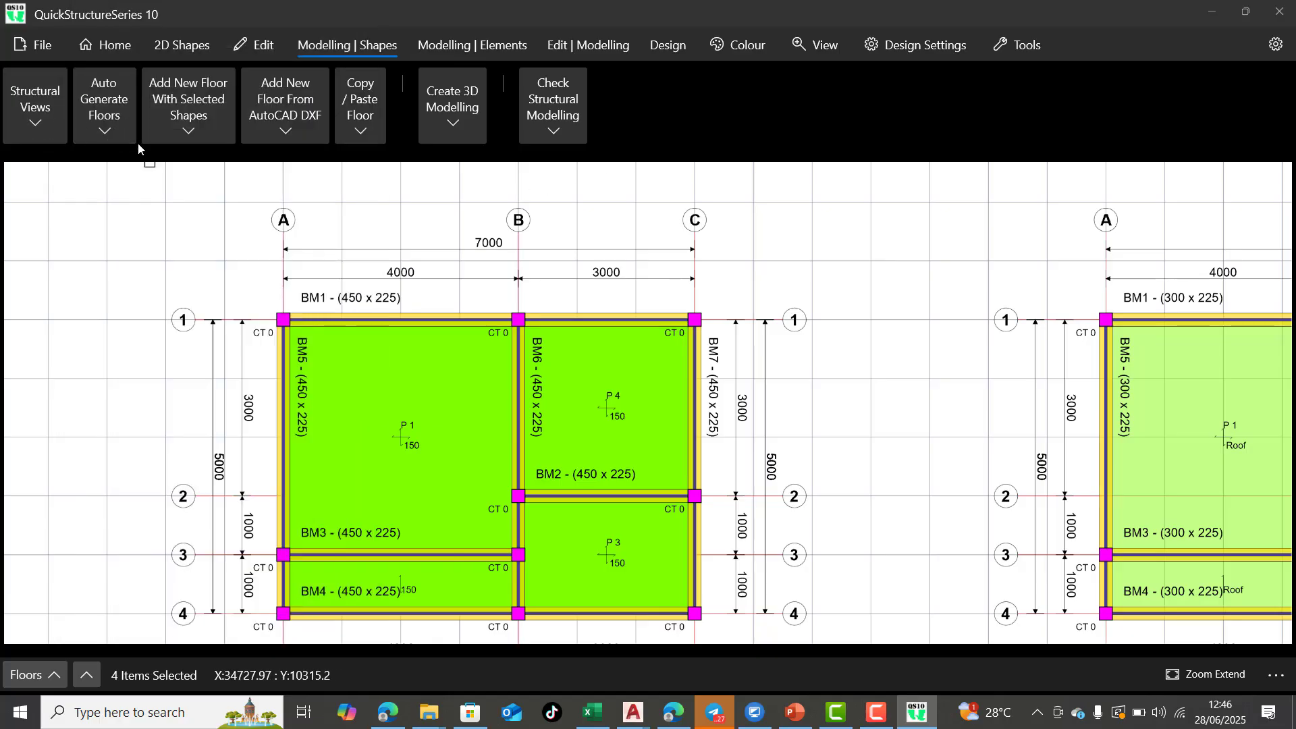
Open the reinforcement bar design settings and review the general notes and the slab lower and upper limit bar specifications
left_click(949, 45)
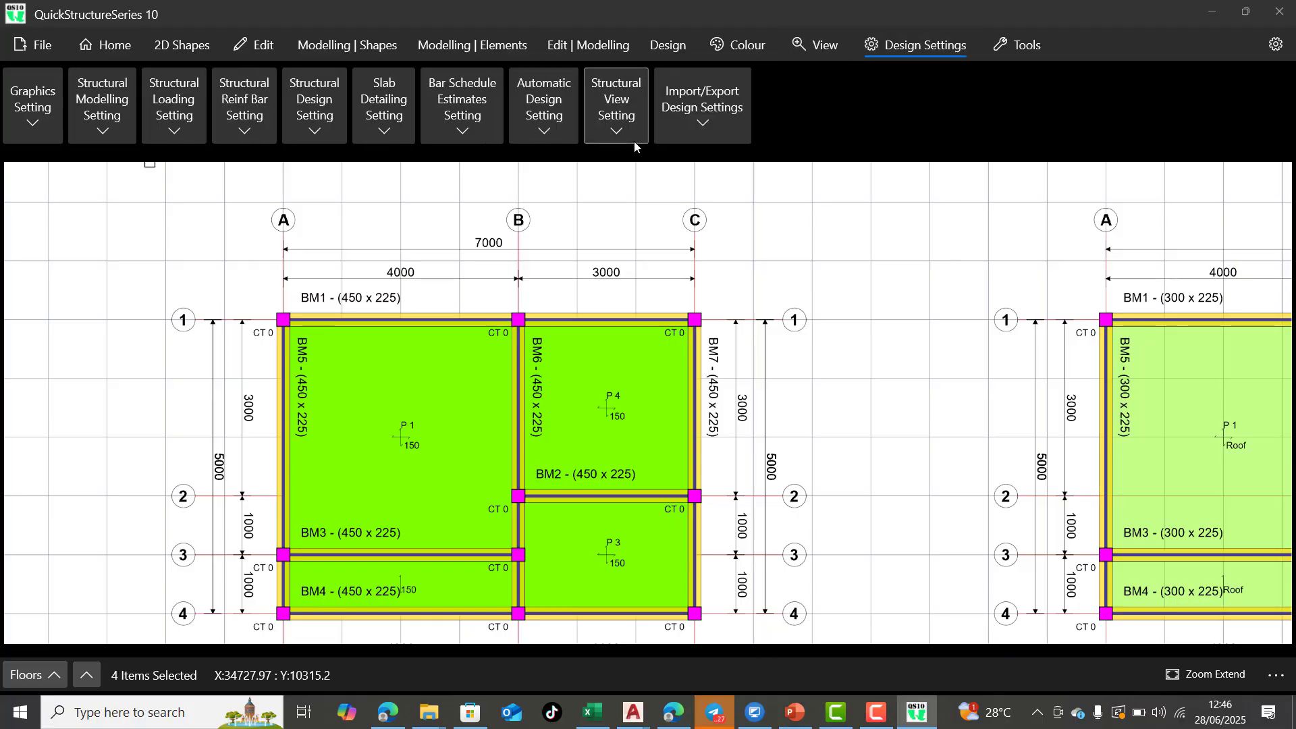
left_click(35, 137)
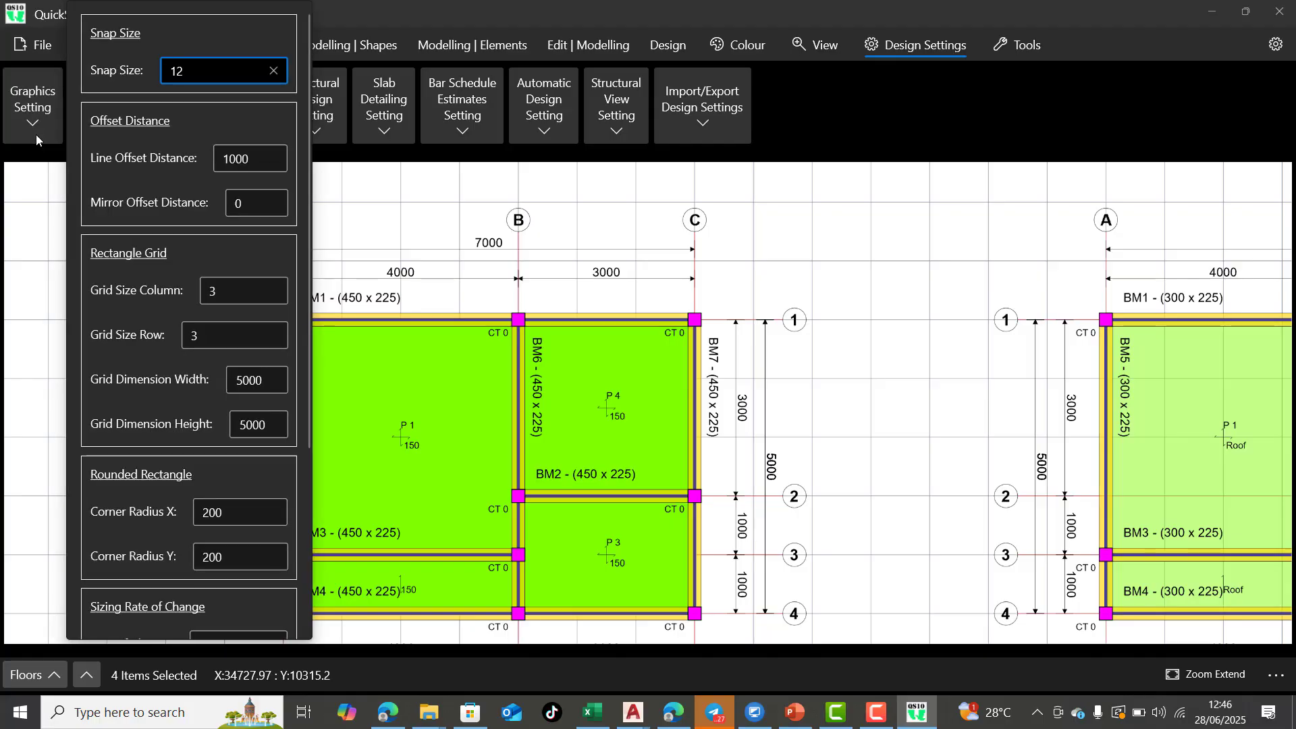
left_click(37, 136)
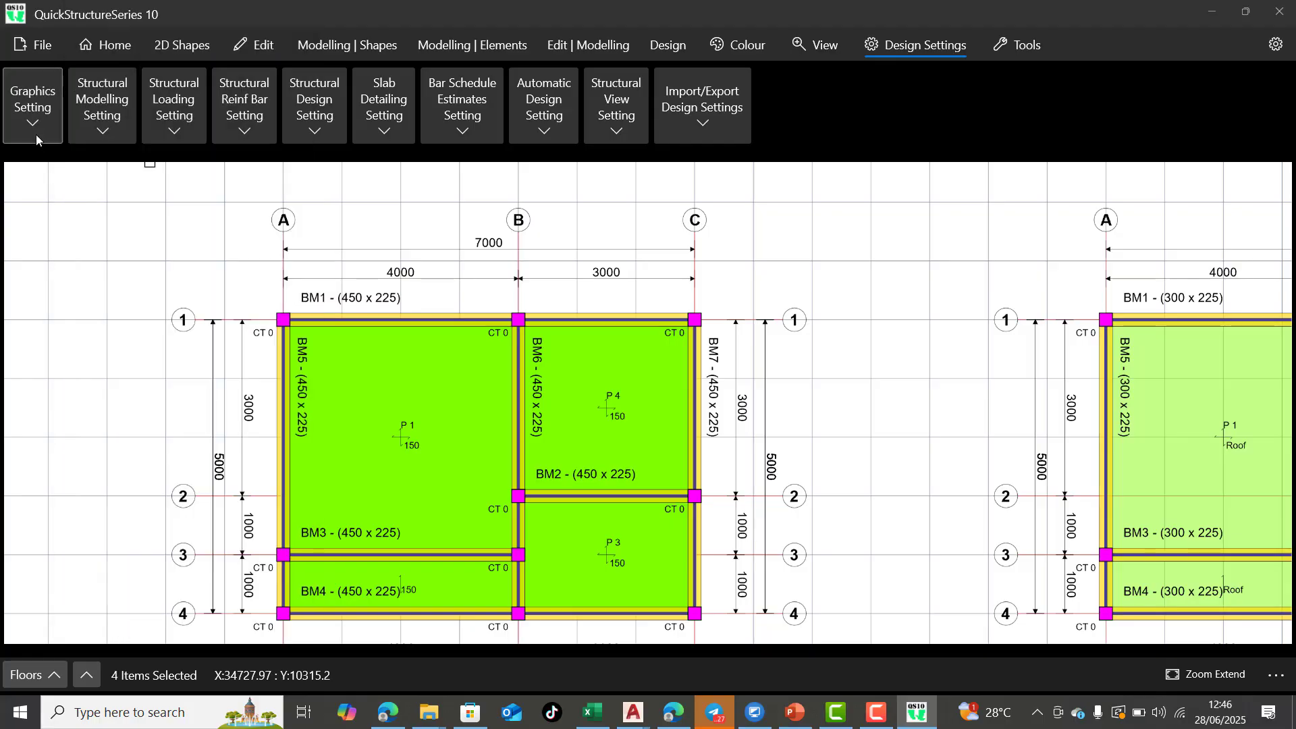
left_click(249, 140)
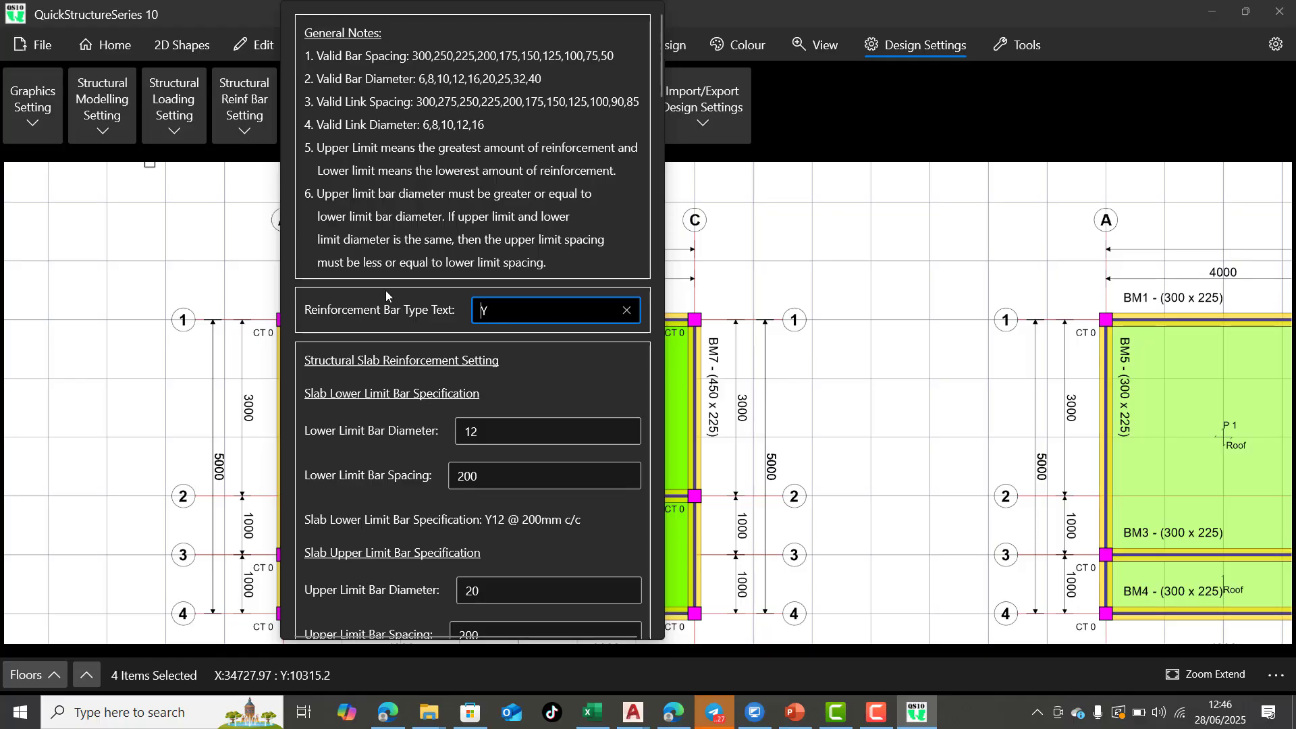
scroll(444, 432, "down", 5)
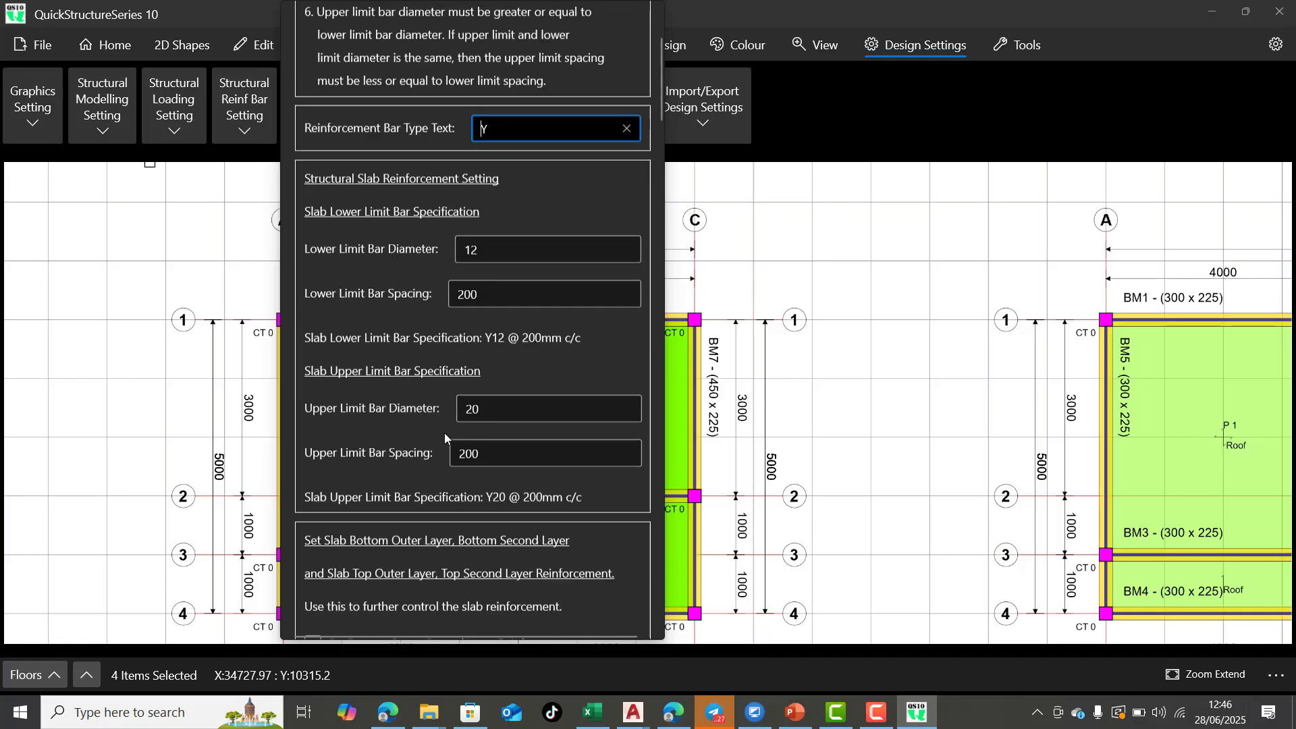
scroll(465, 377, "up", 5)
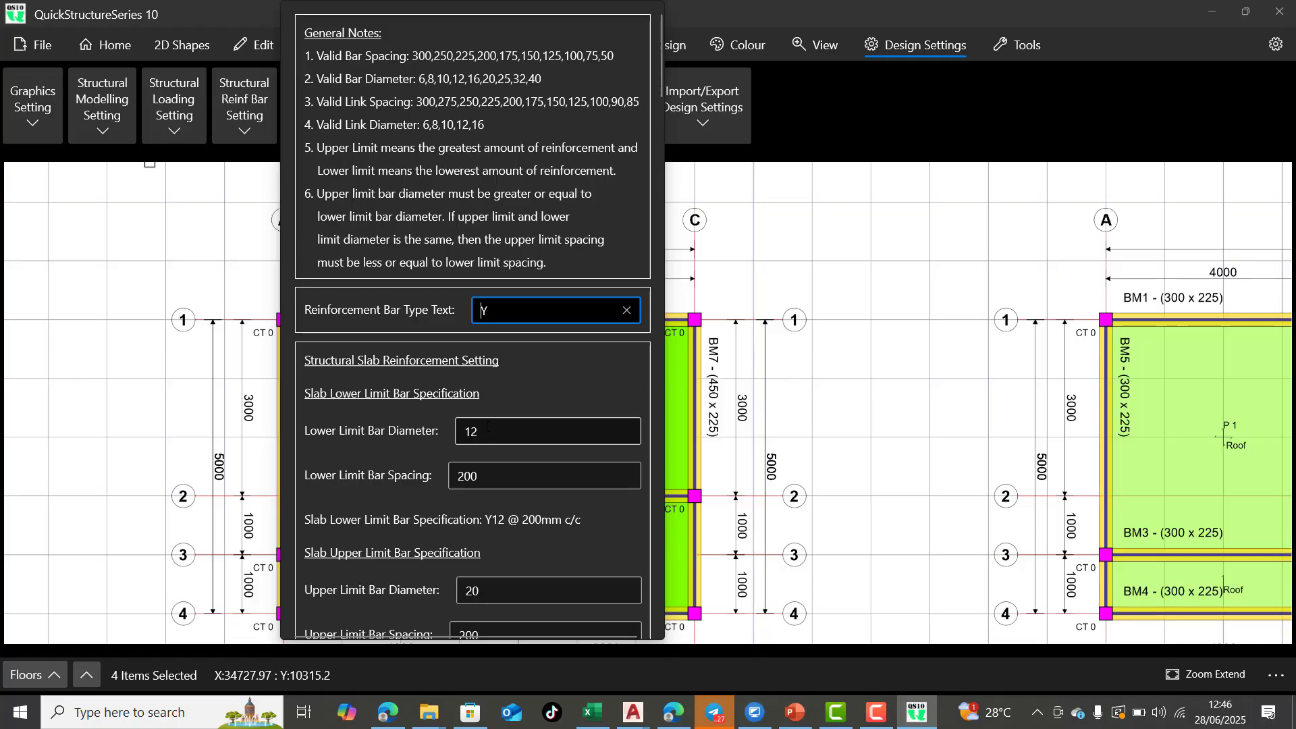
scroll(487, 428, "down", 1)
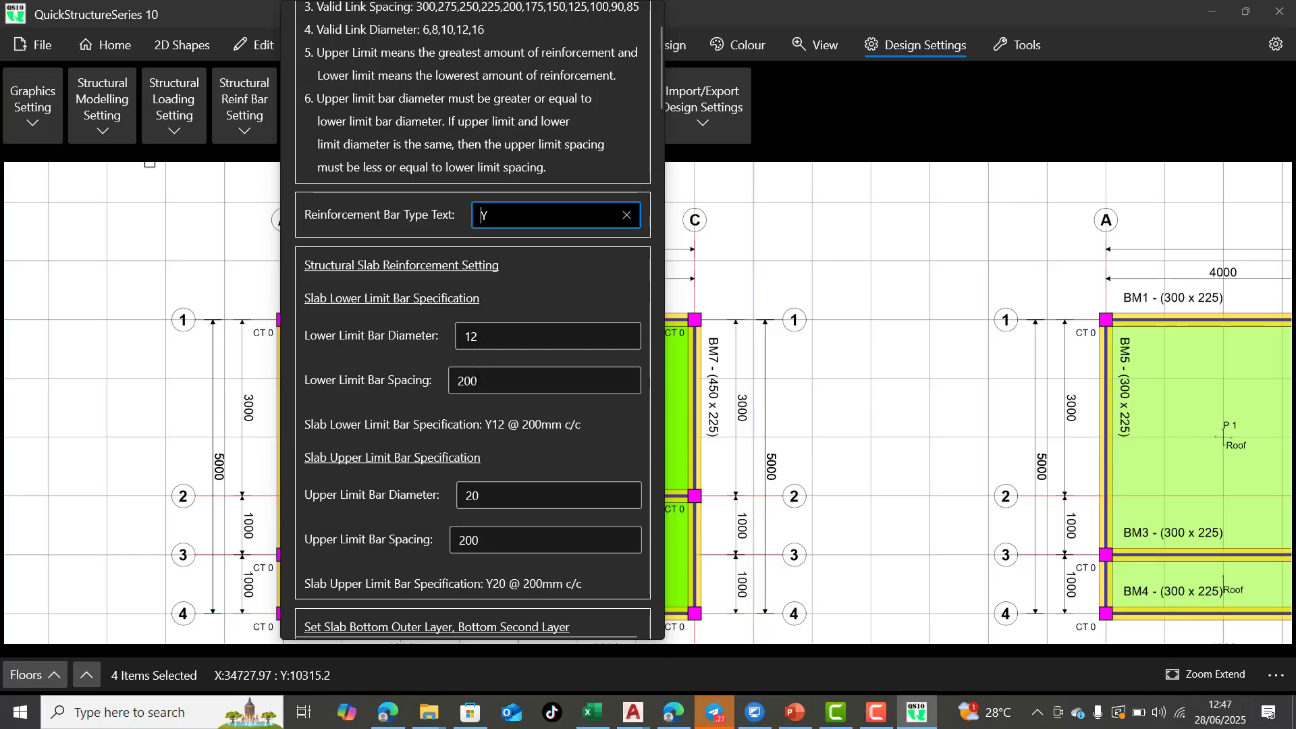
scroll(478, 349, "down", 1)
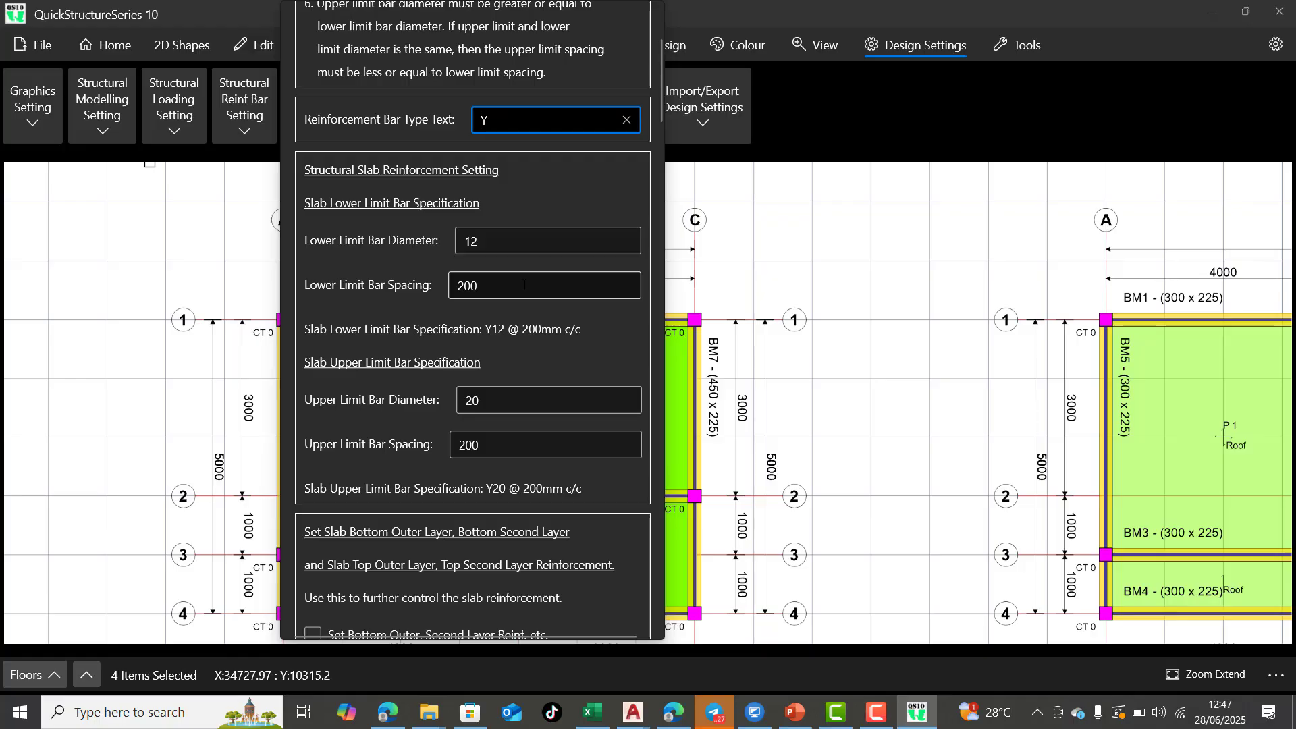
scroll(481, 411, "down", 1)
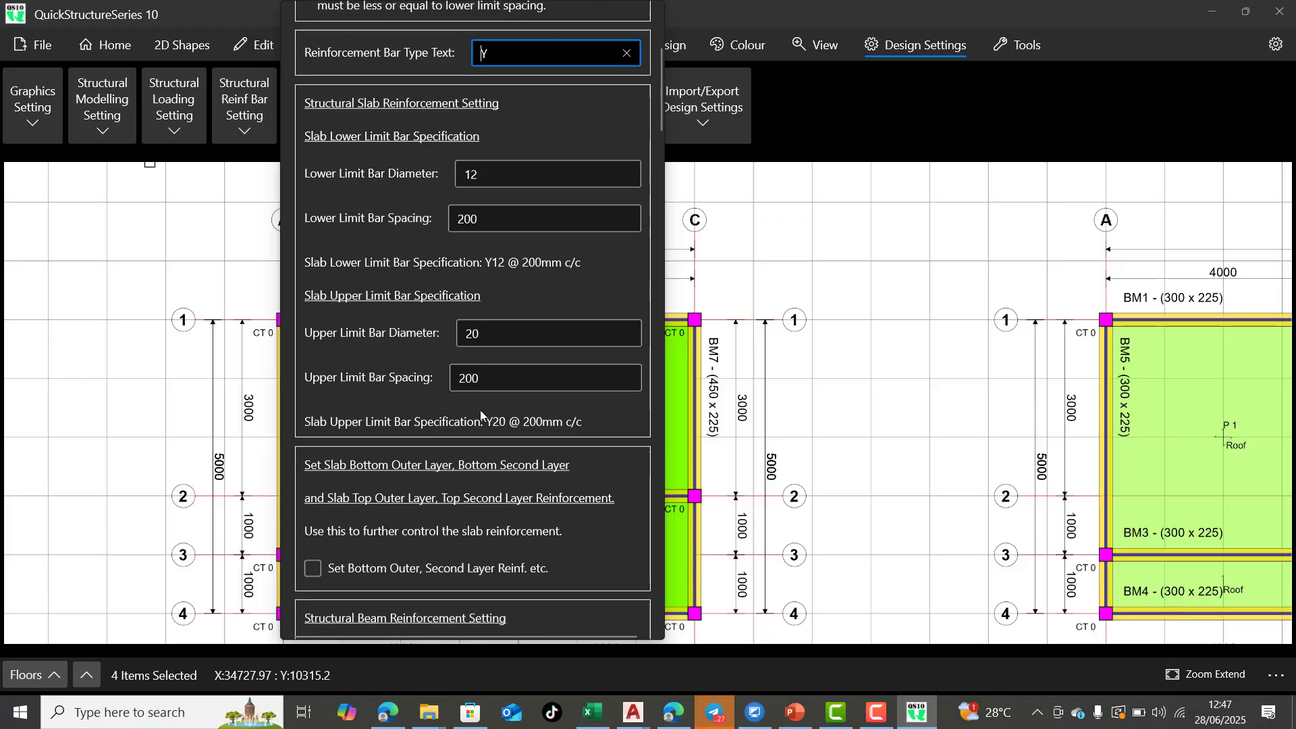
scroll(480, 411, "down", 1)
scroll(478, 381, "down", 3)
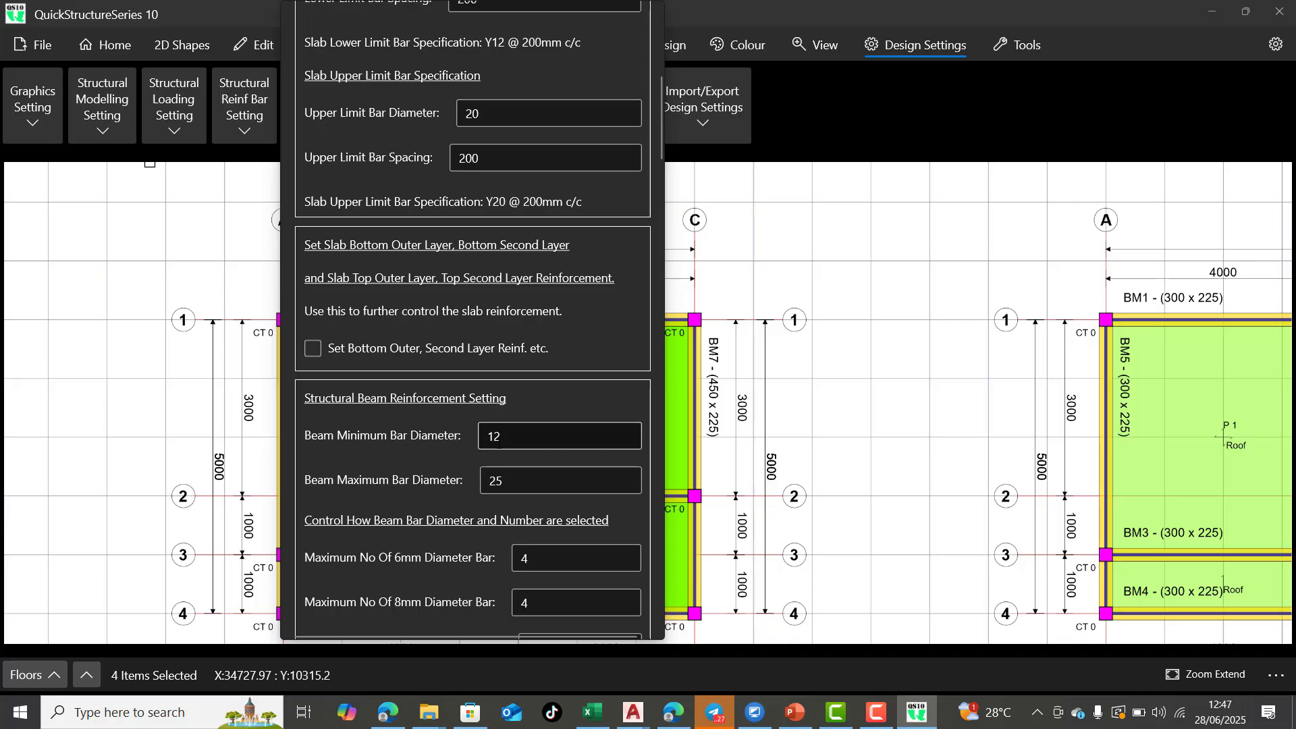
Set the beam minimum bar diameter to 16 in the structural beam reinforcement settings
scroll(498, 439, "down", 2)
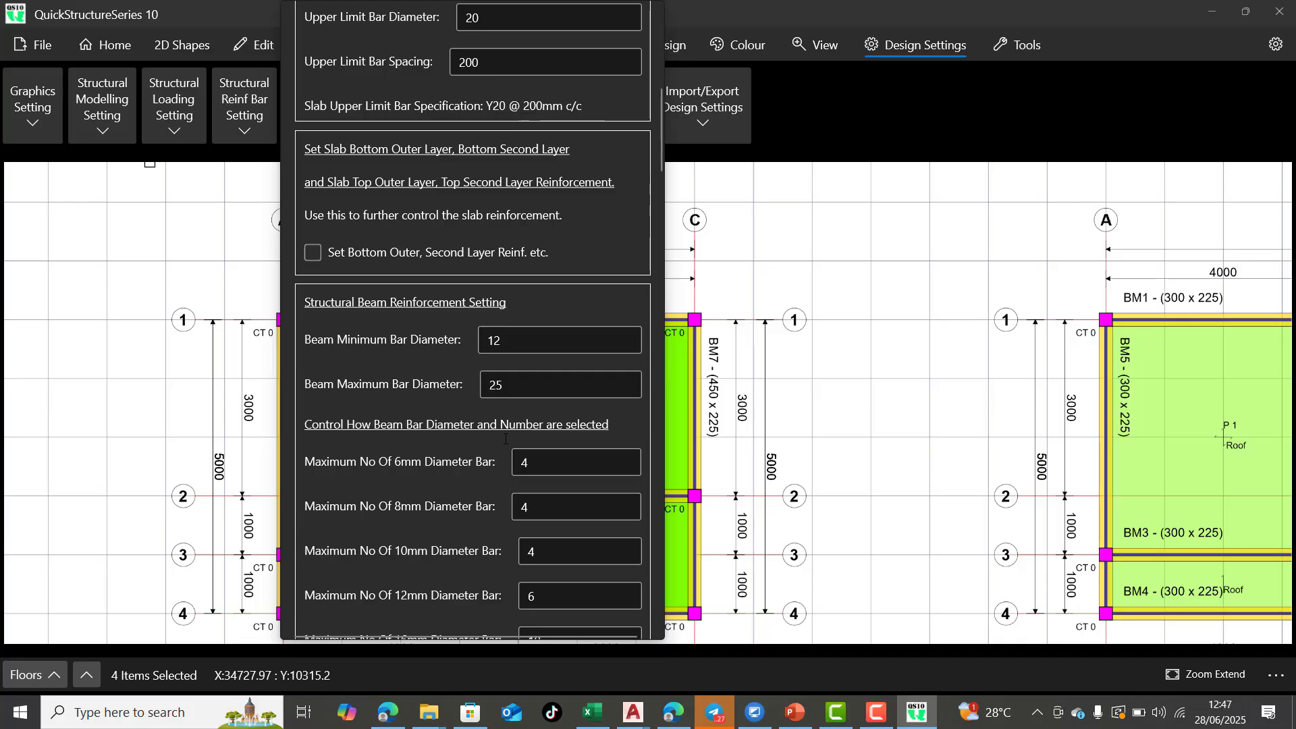
double_click(510, 349)
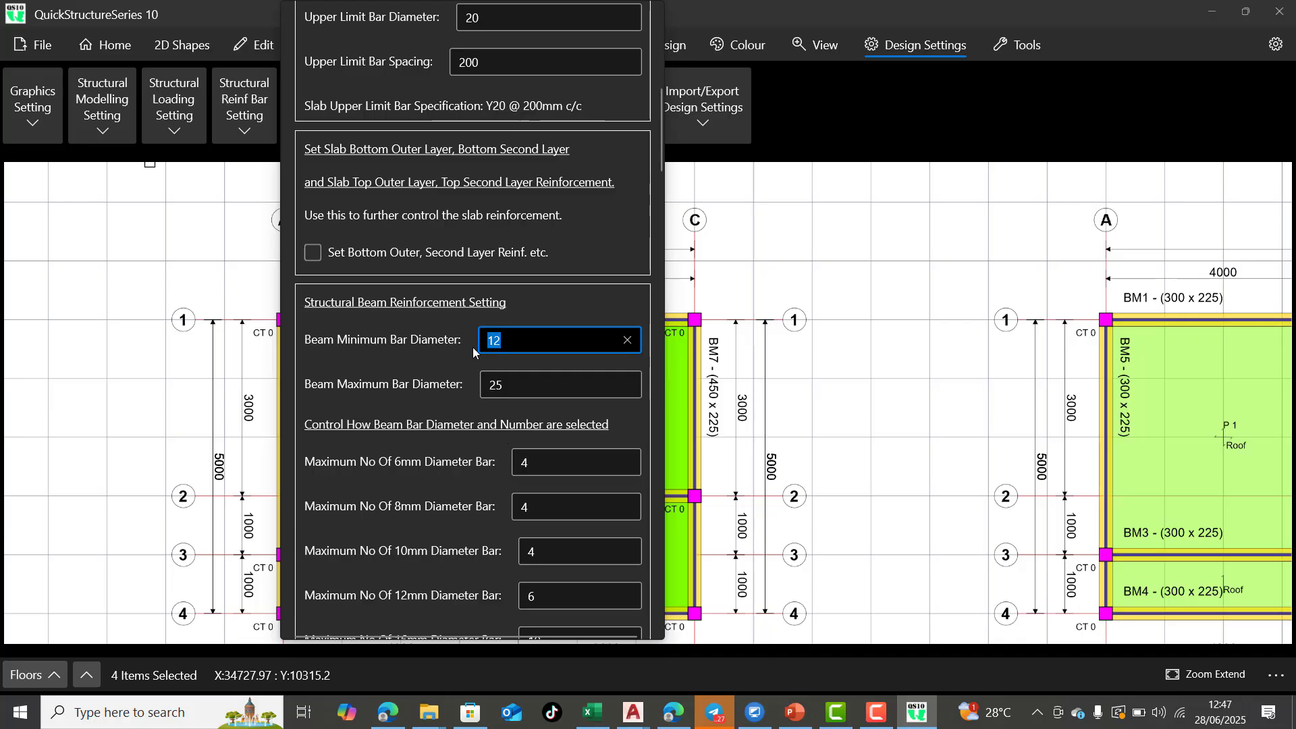
type("16")
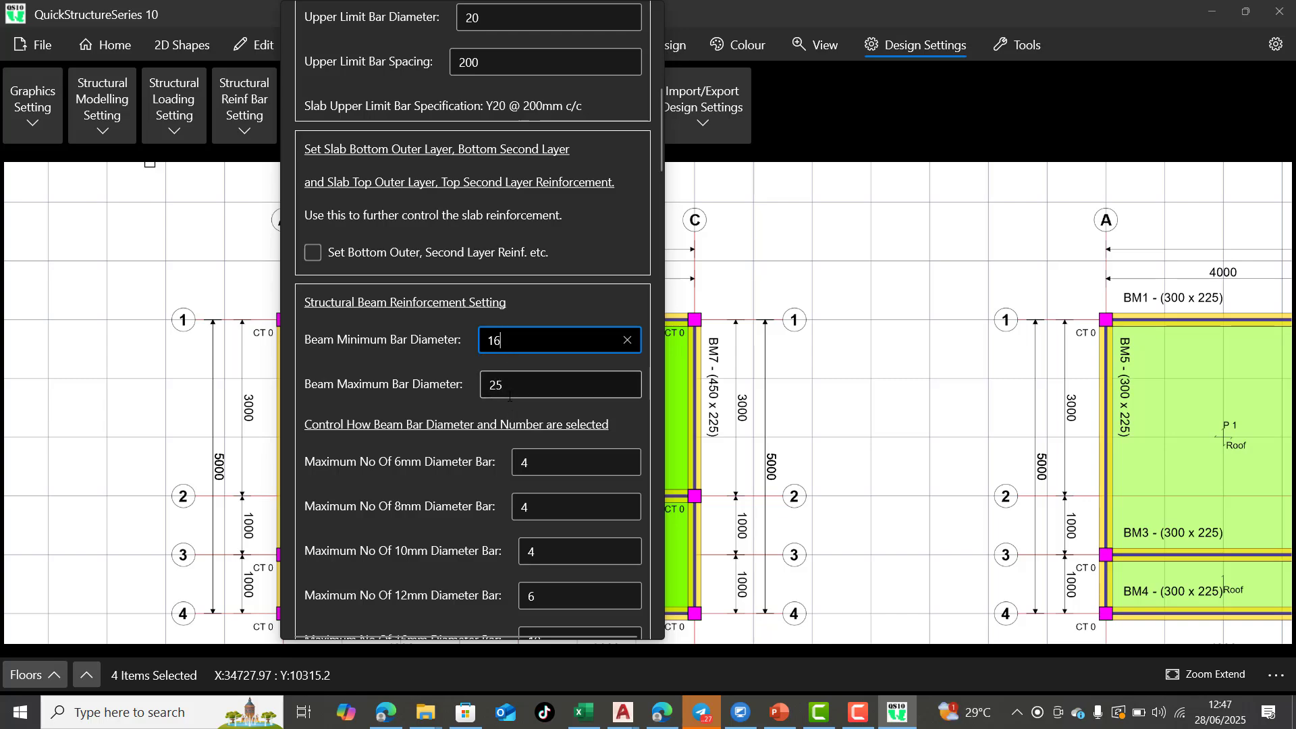
Set the lower limit bar diameter of the beam links to 10 in the beam link reinforcement settings
scroll(510, 397, "down", 1)
scroll(385, 300, "down", 1)
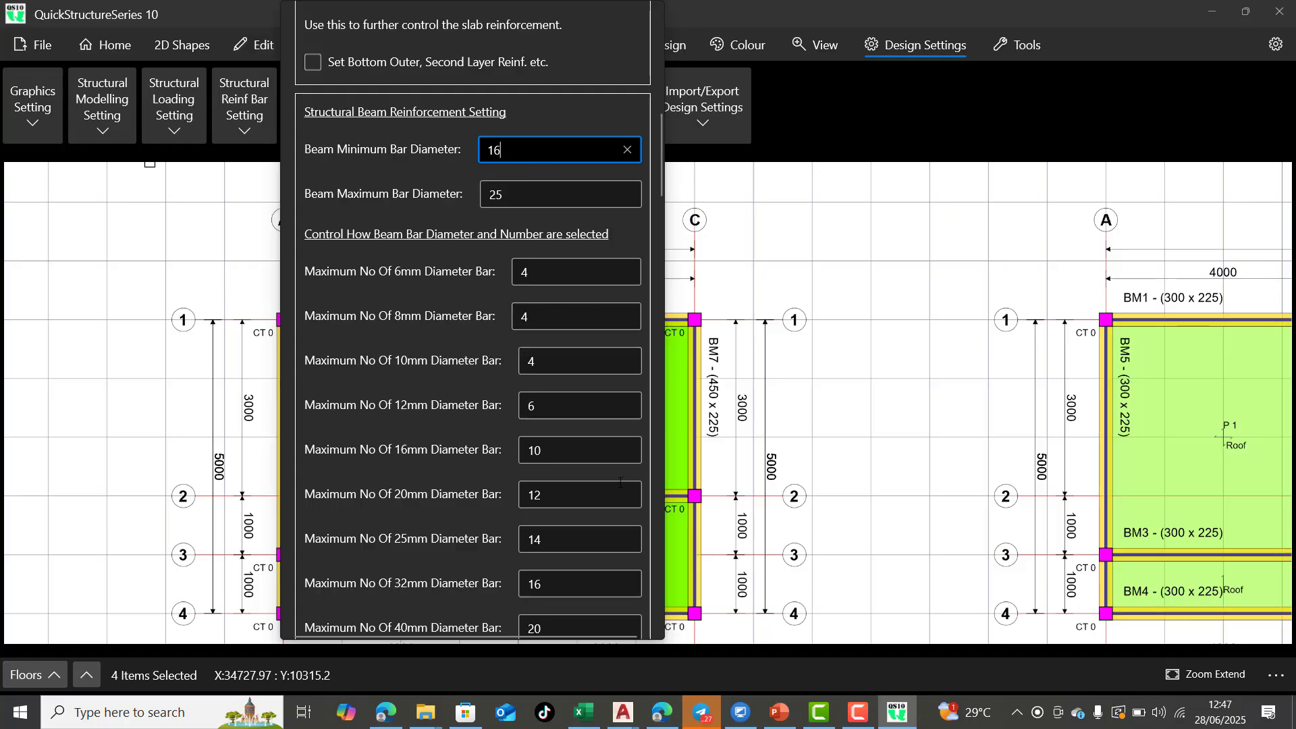
scroll(537, 497, "down", 3)
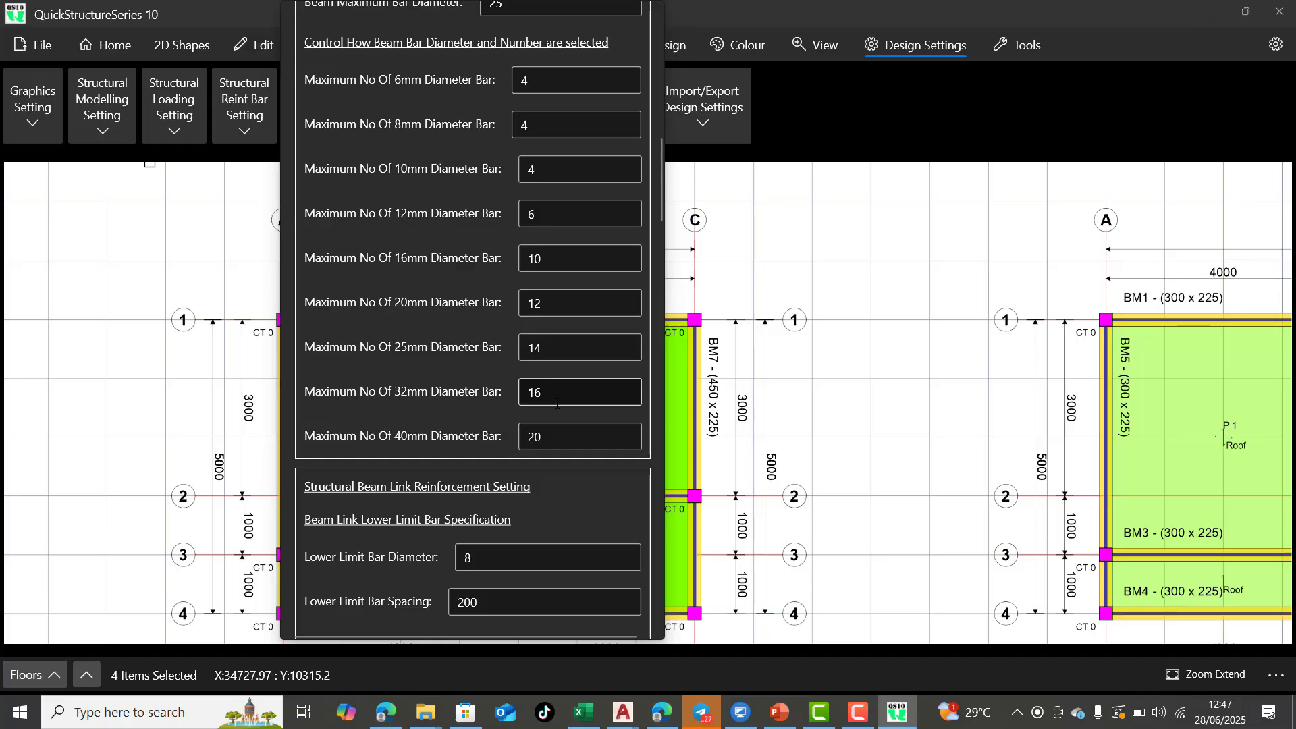
scroll(556, 406, "down", 5)
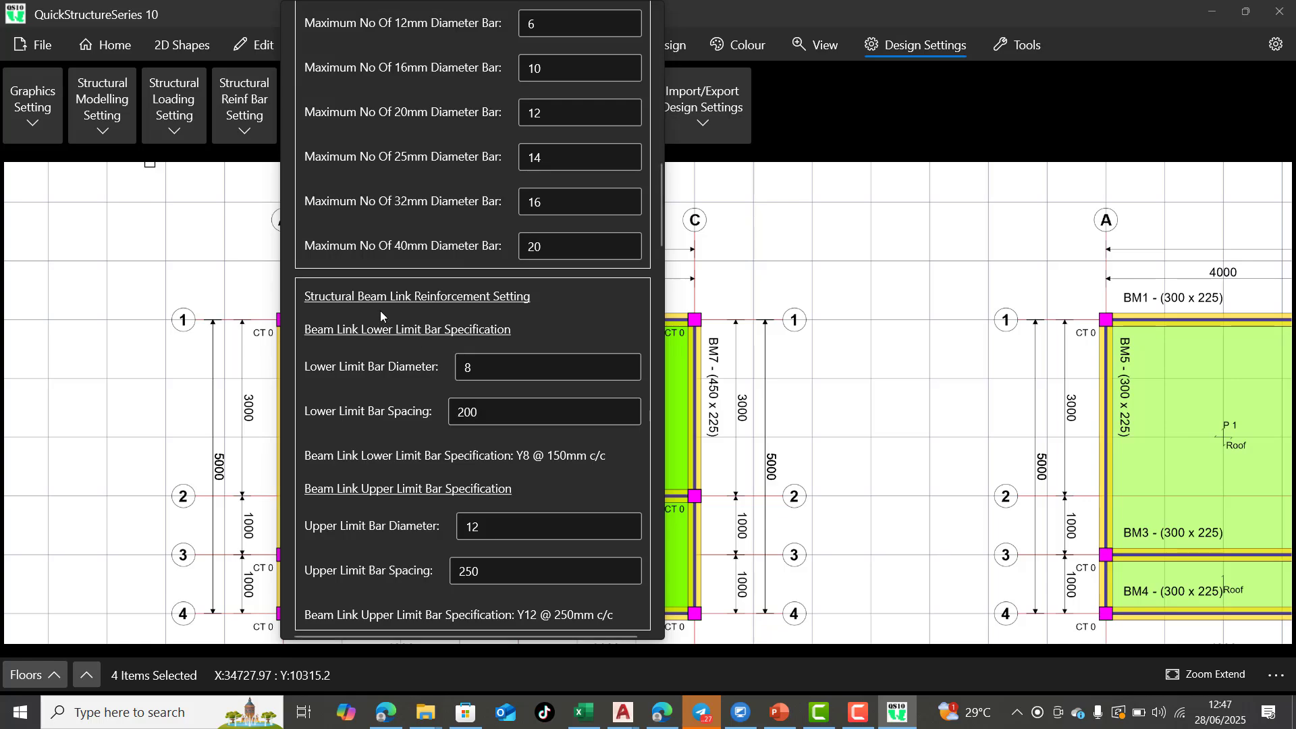
scroll(490, 368, "down", 3)
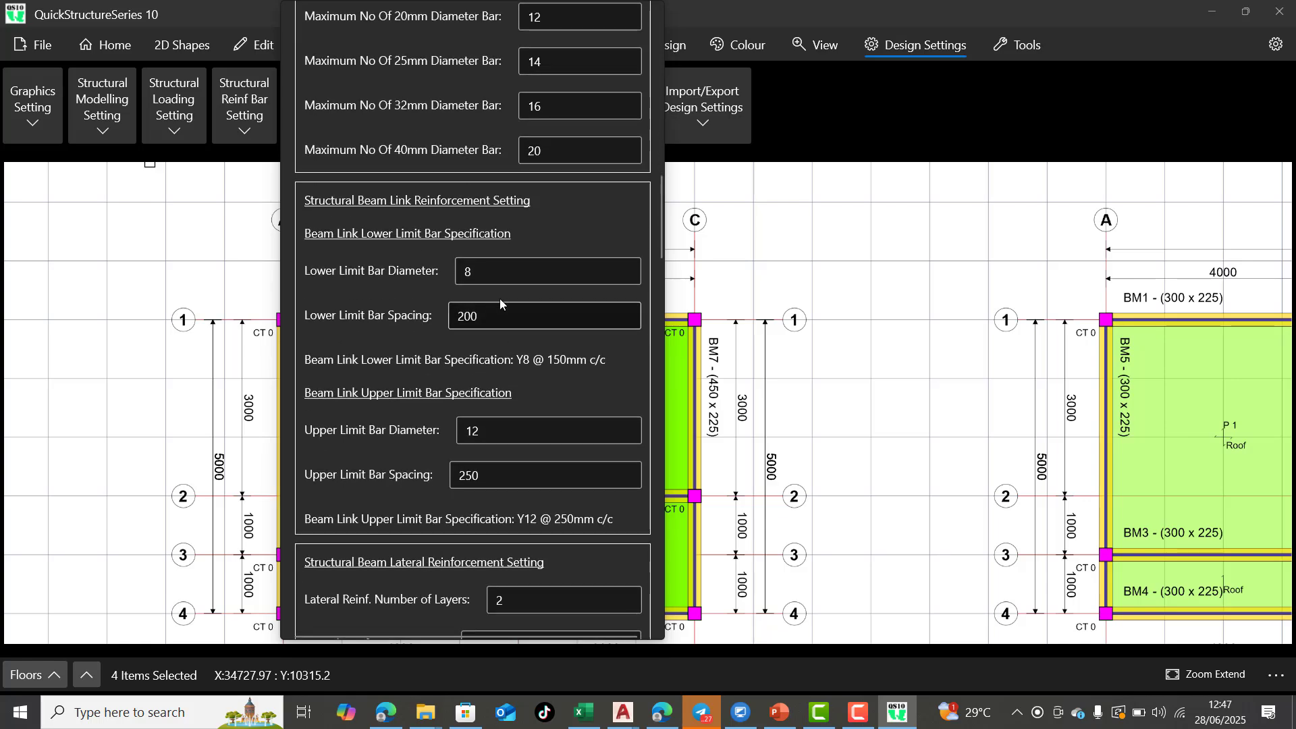
left_click(501, 276)
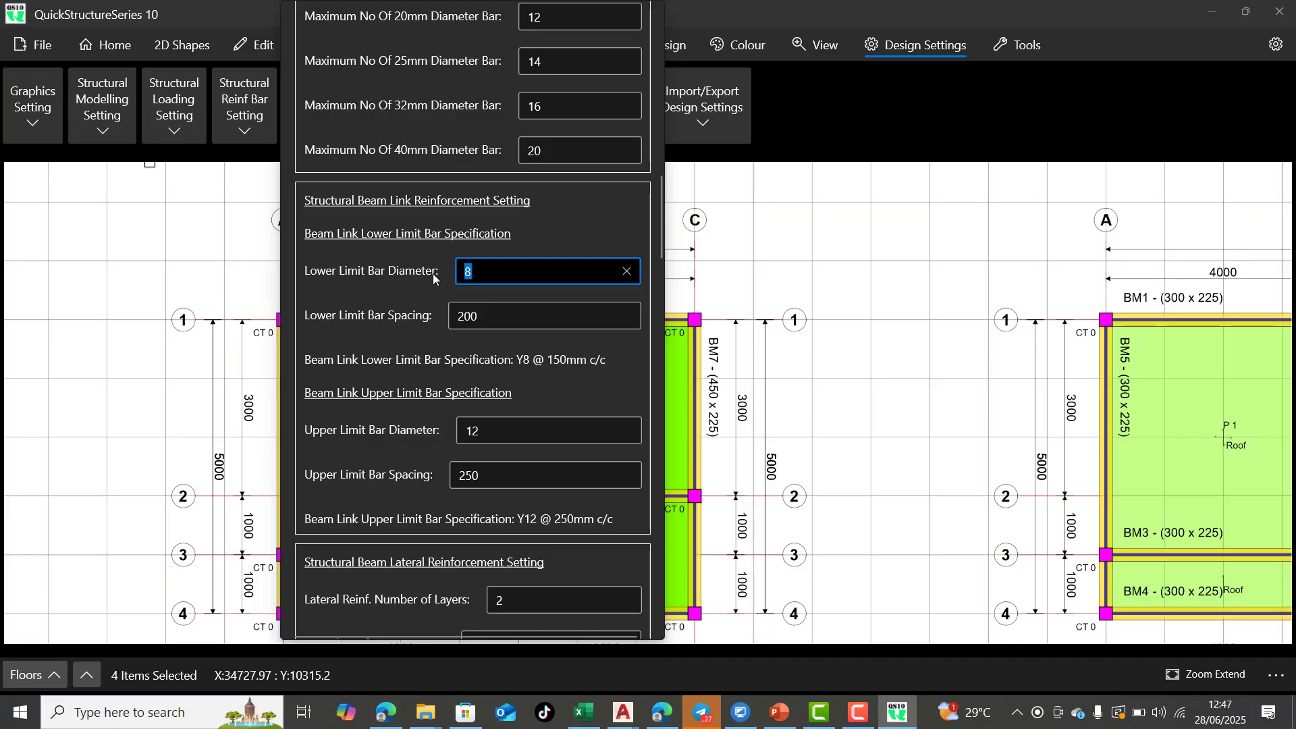
type("10")
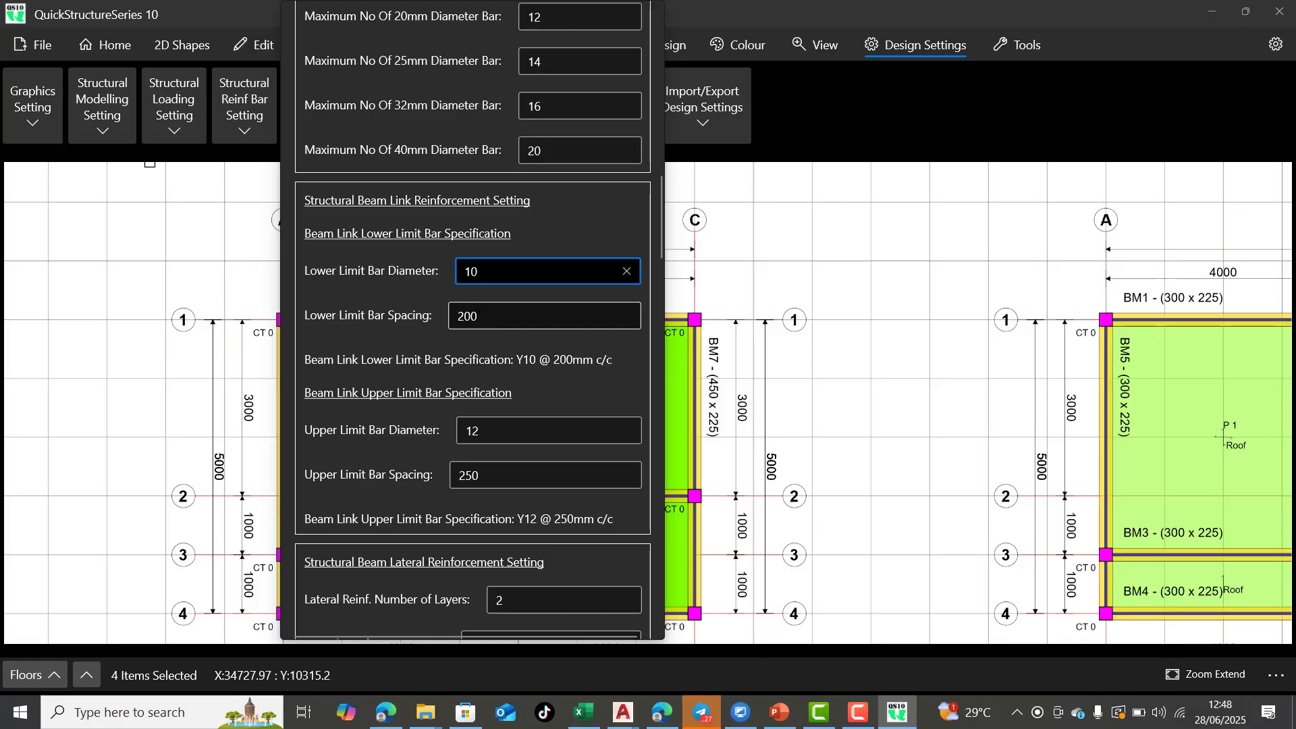
Set the column minimum bar diameter to 16 in the structural column reinforcement settings
scroll(518, 348, "down", 3)
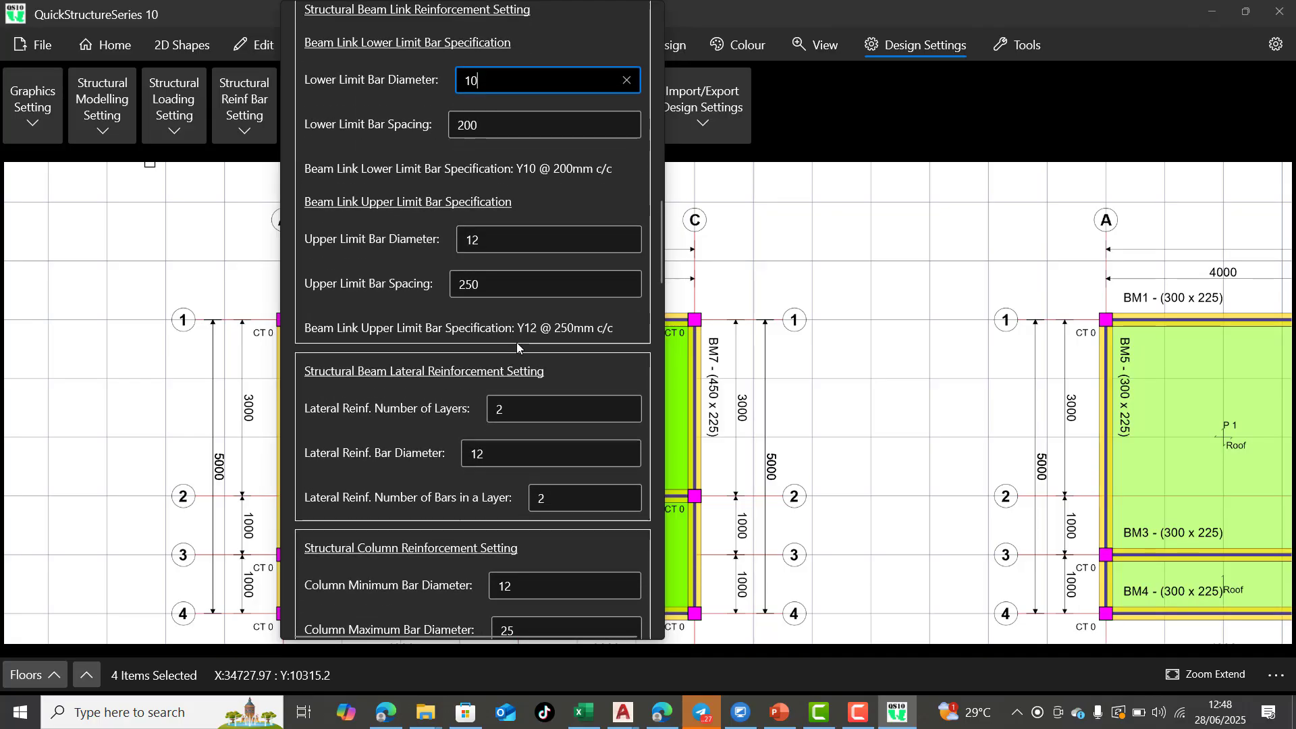
scroll(518, 347, "down", 5)
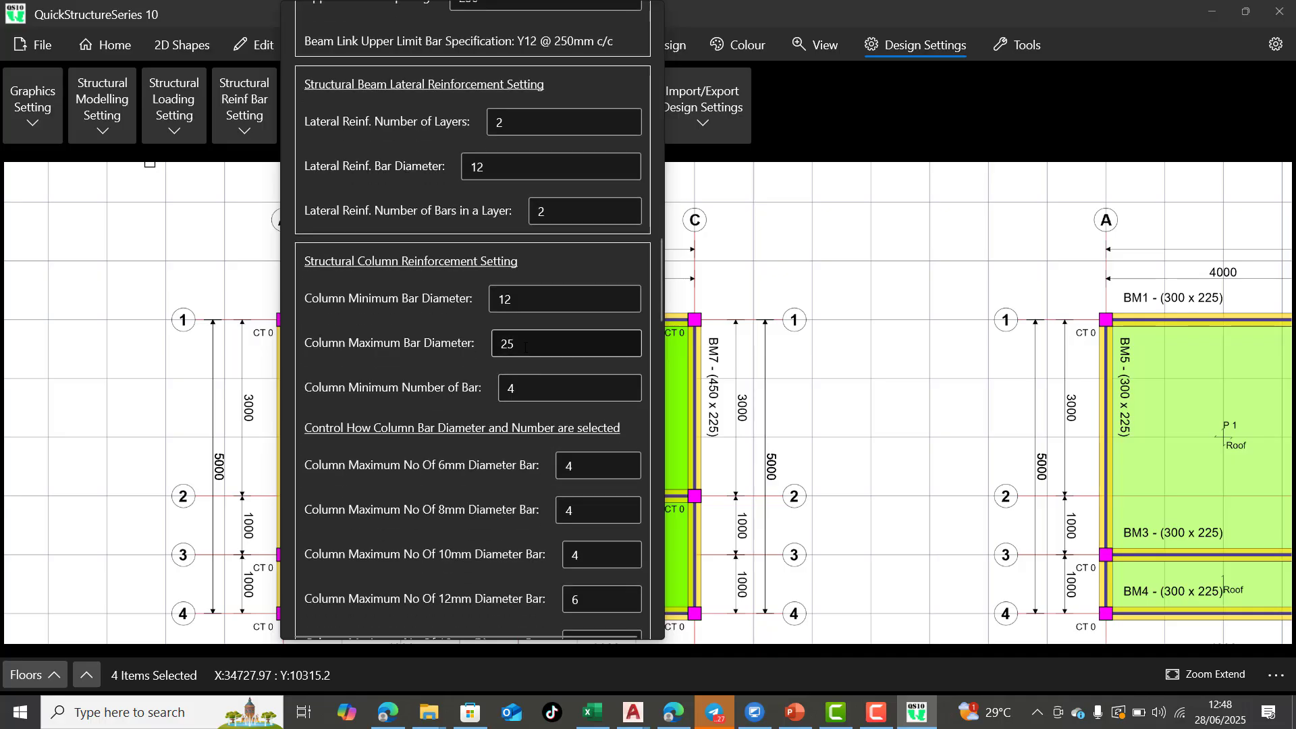
left_click(542, 298)
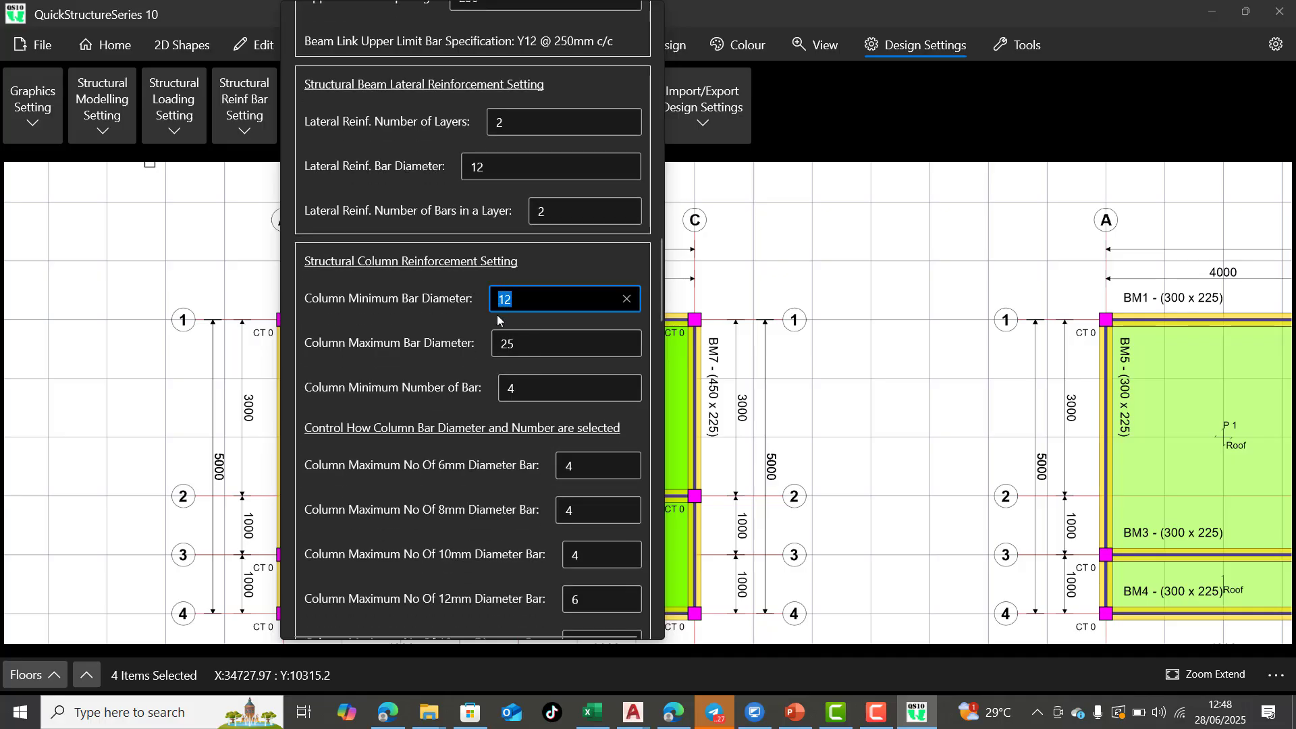
type("16")
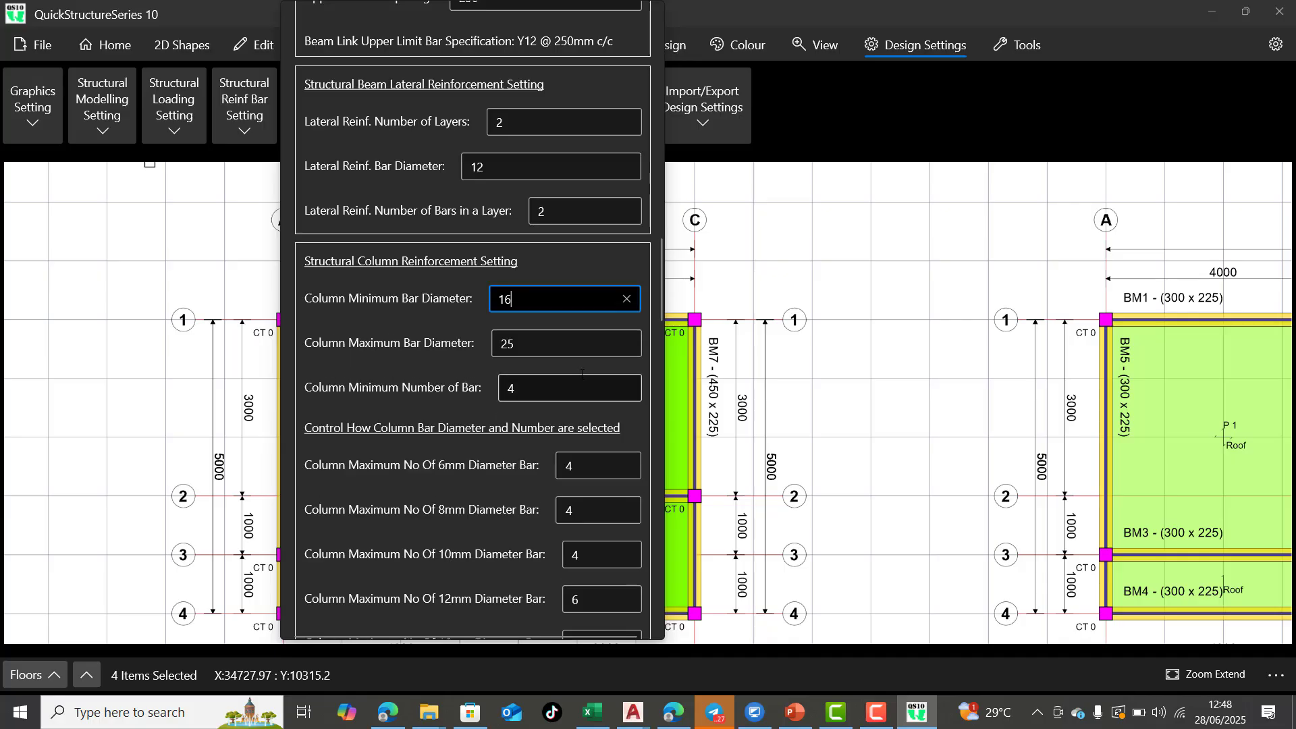
Review the column bar count limits, reinforcement area factors, column link bars, depth-based minimum diameters and pad foundation reinforcement, and close the settings
scroll(566, 393, "down", 2)
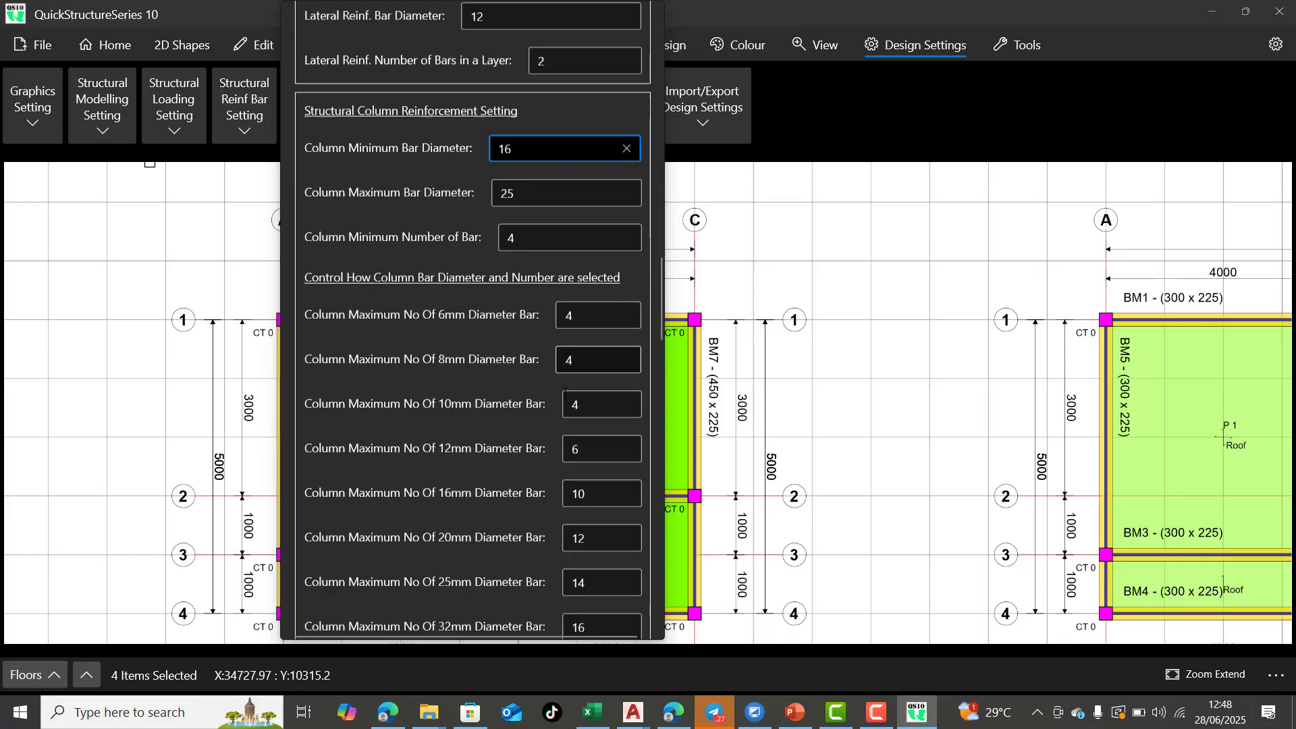
scroll(566, 392, "down", 2)
scroll(563, 394, "down", 5)
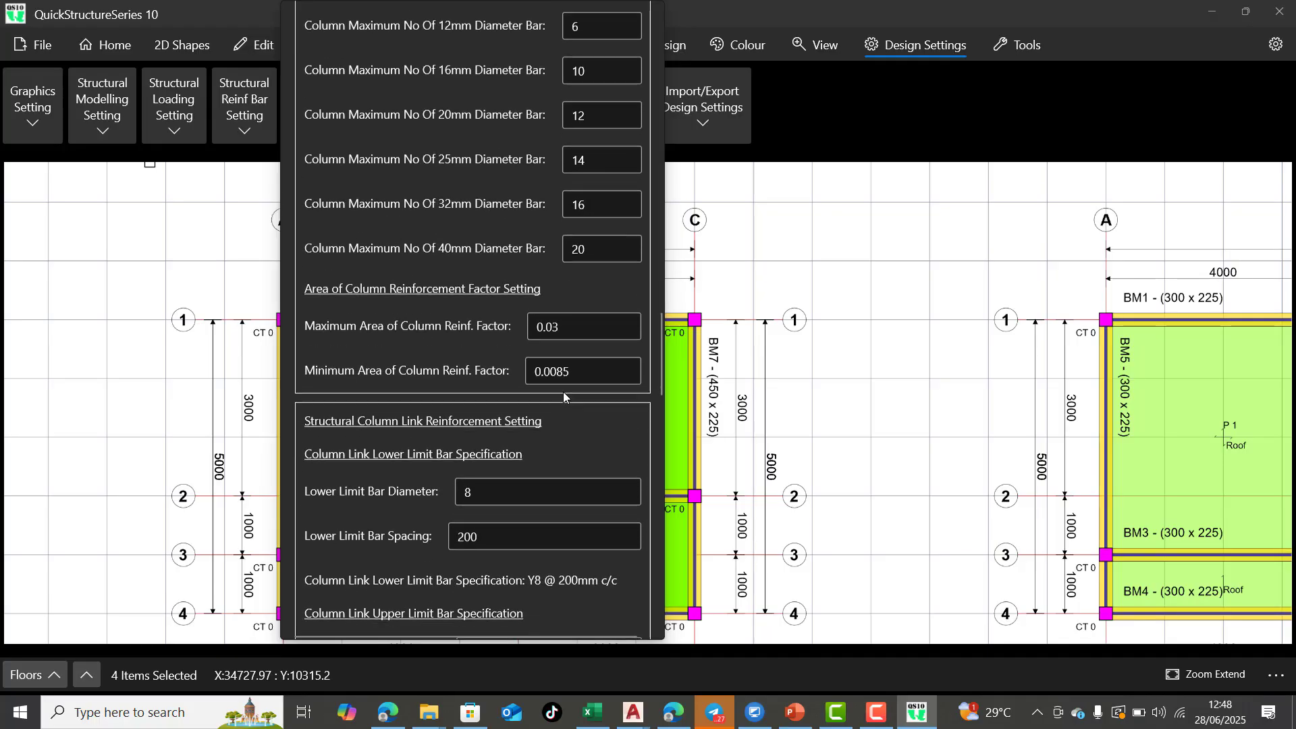
scroll(563, 394, "down", 7)
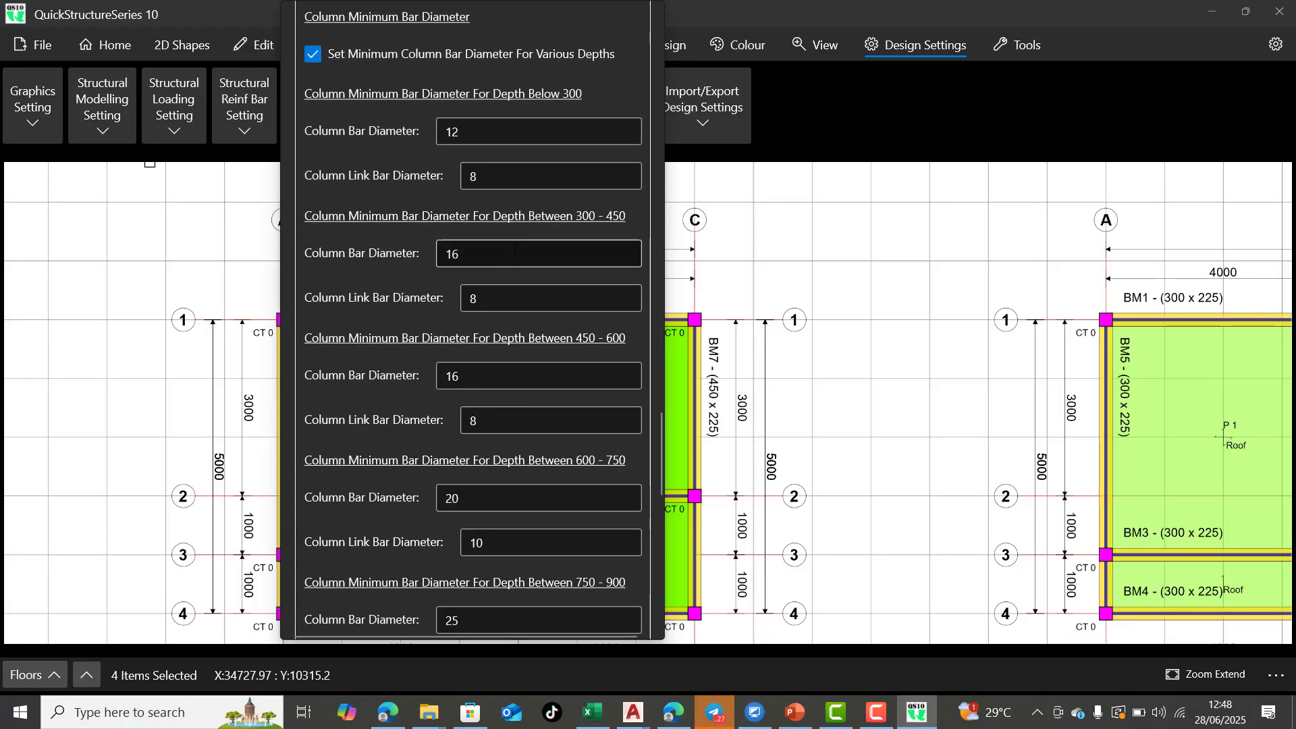
scroll(483, 162, "down", 4)
scroll(487, 242, "down", 7)
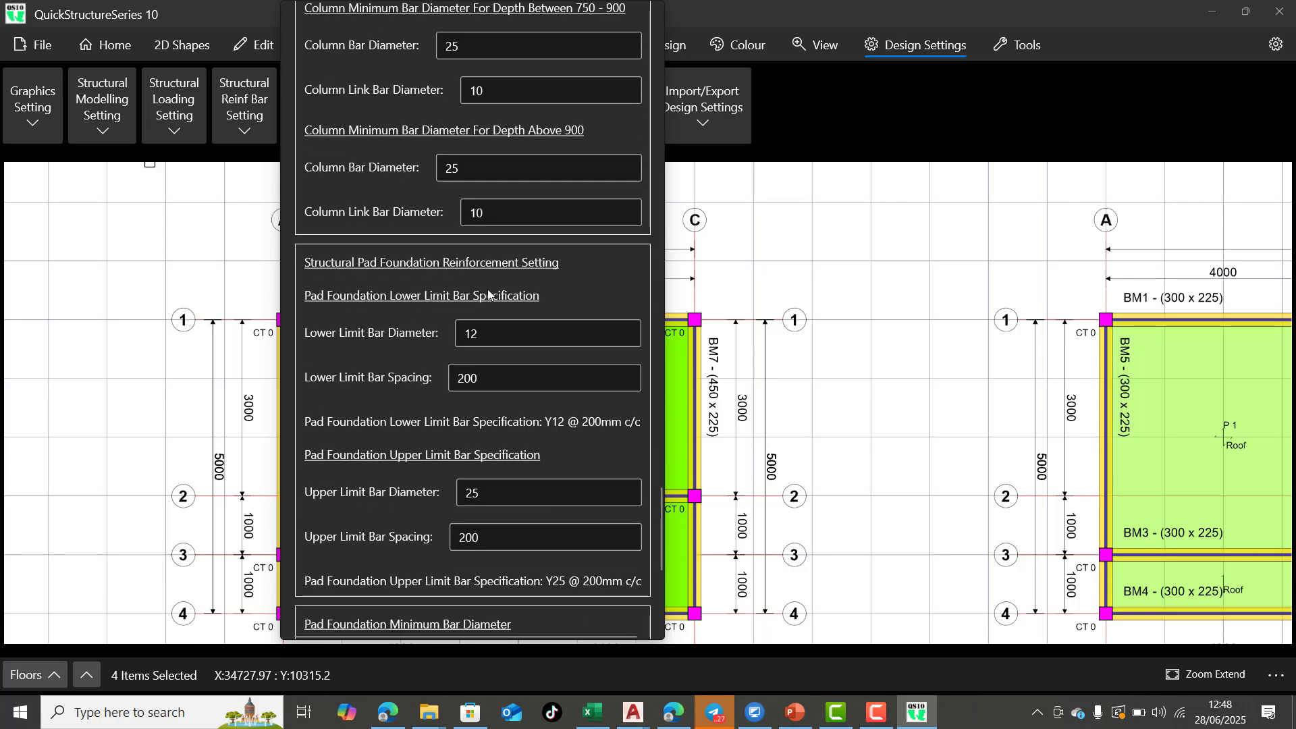
scroll(514, 154, "up", 1)
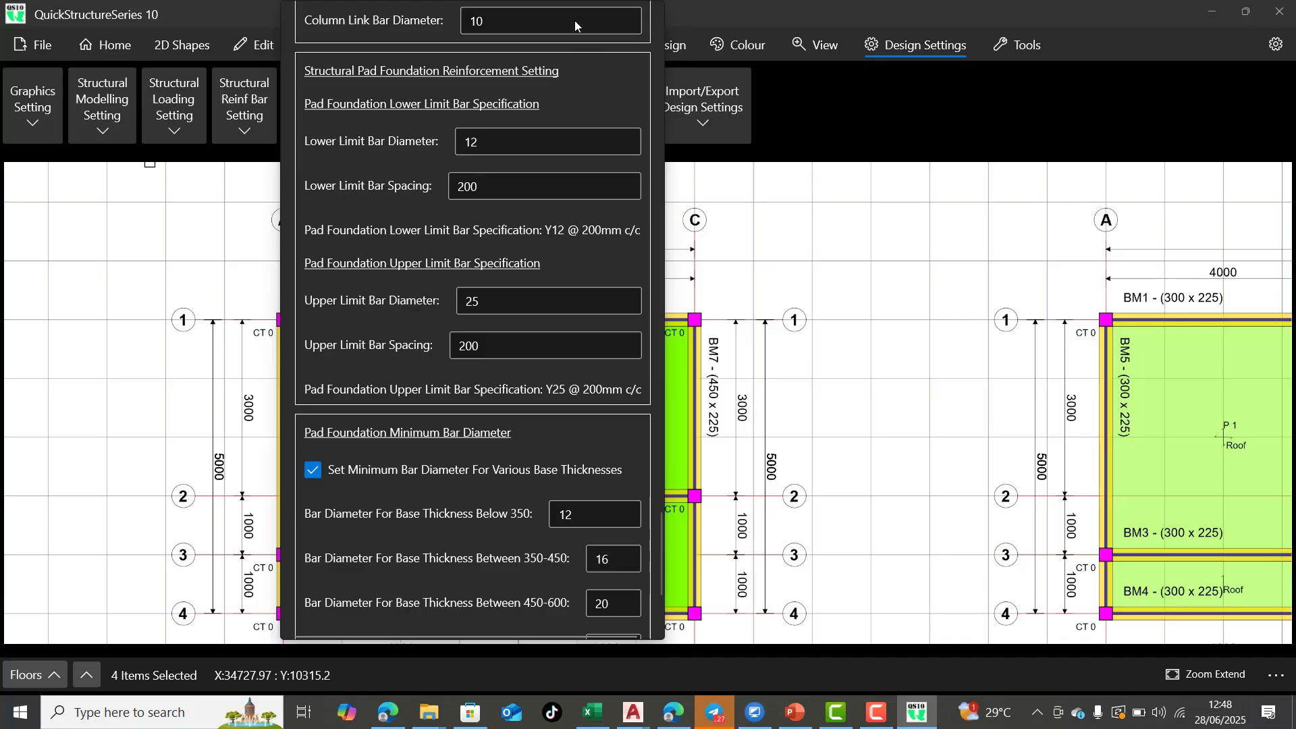
left_click(254, 16)
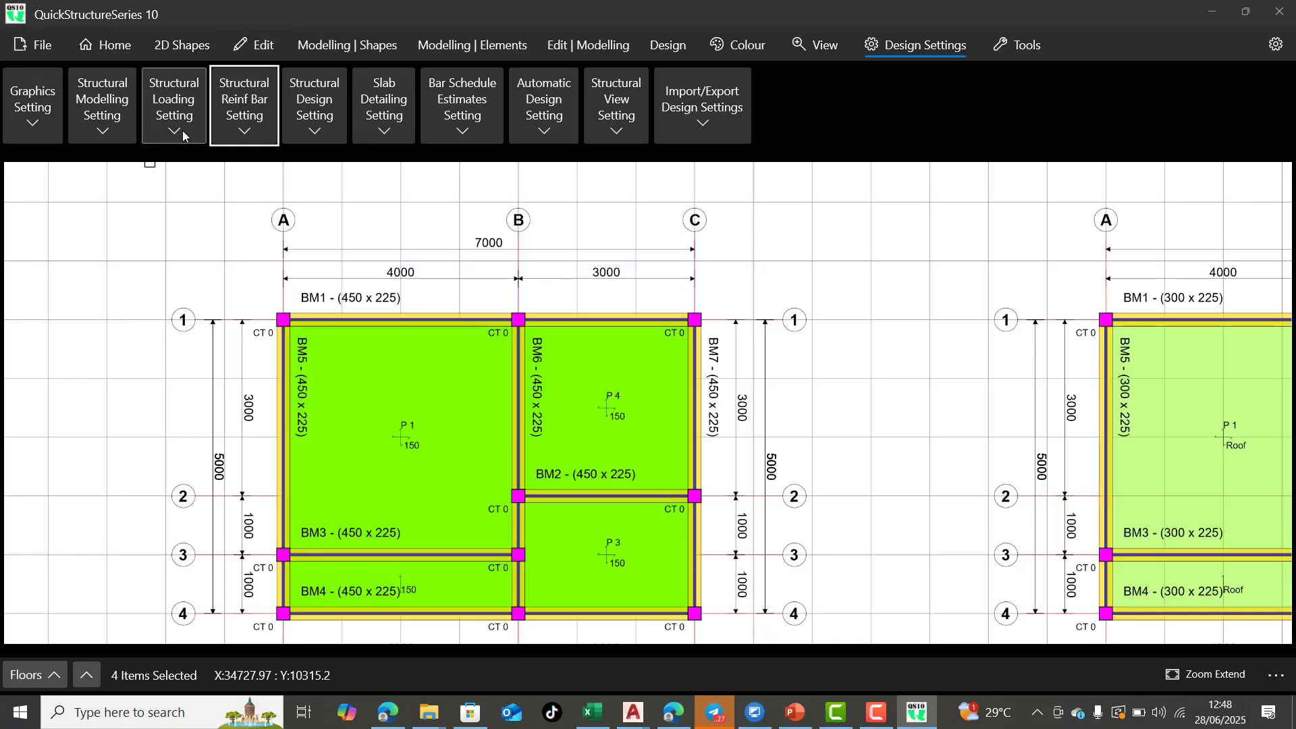
Open the structural loading settings and examine the concrete density and the slab, roof, beam, wall, column and foundation loading values
left_click(183, 133)
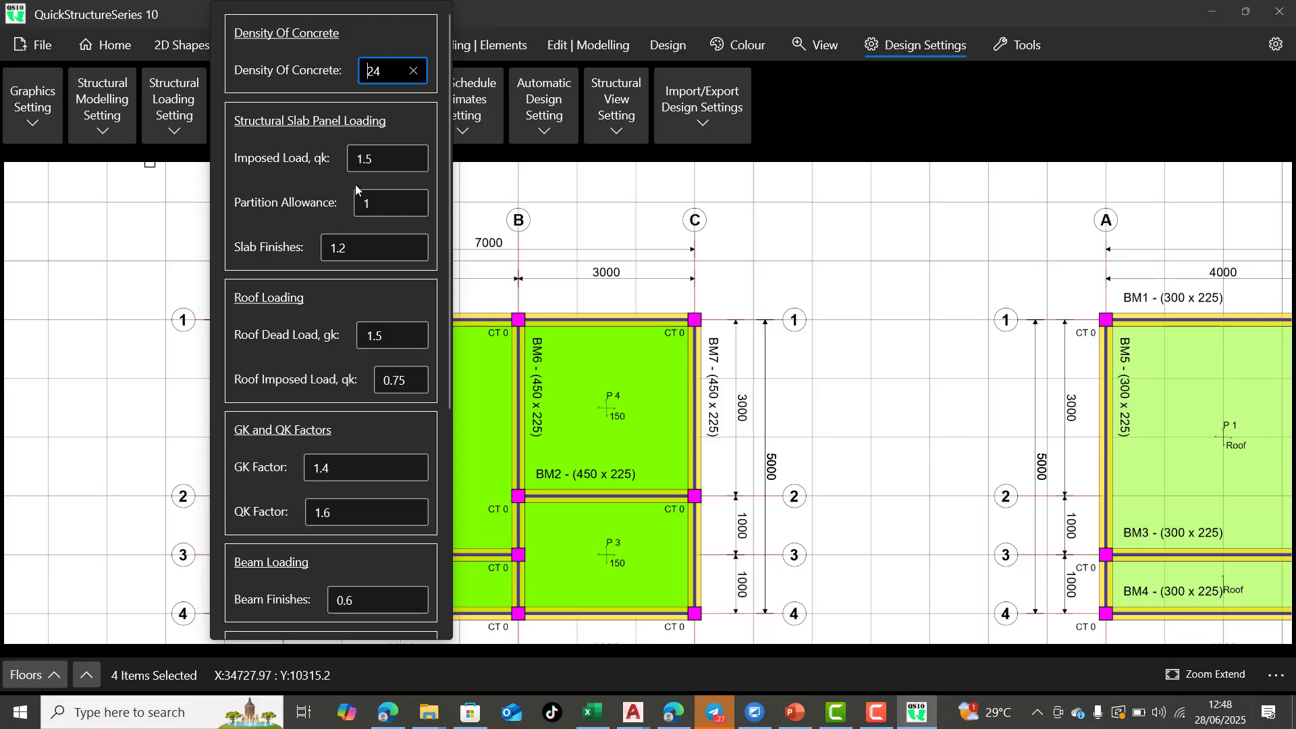
scroll(351, 218, "down", 6)
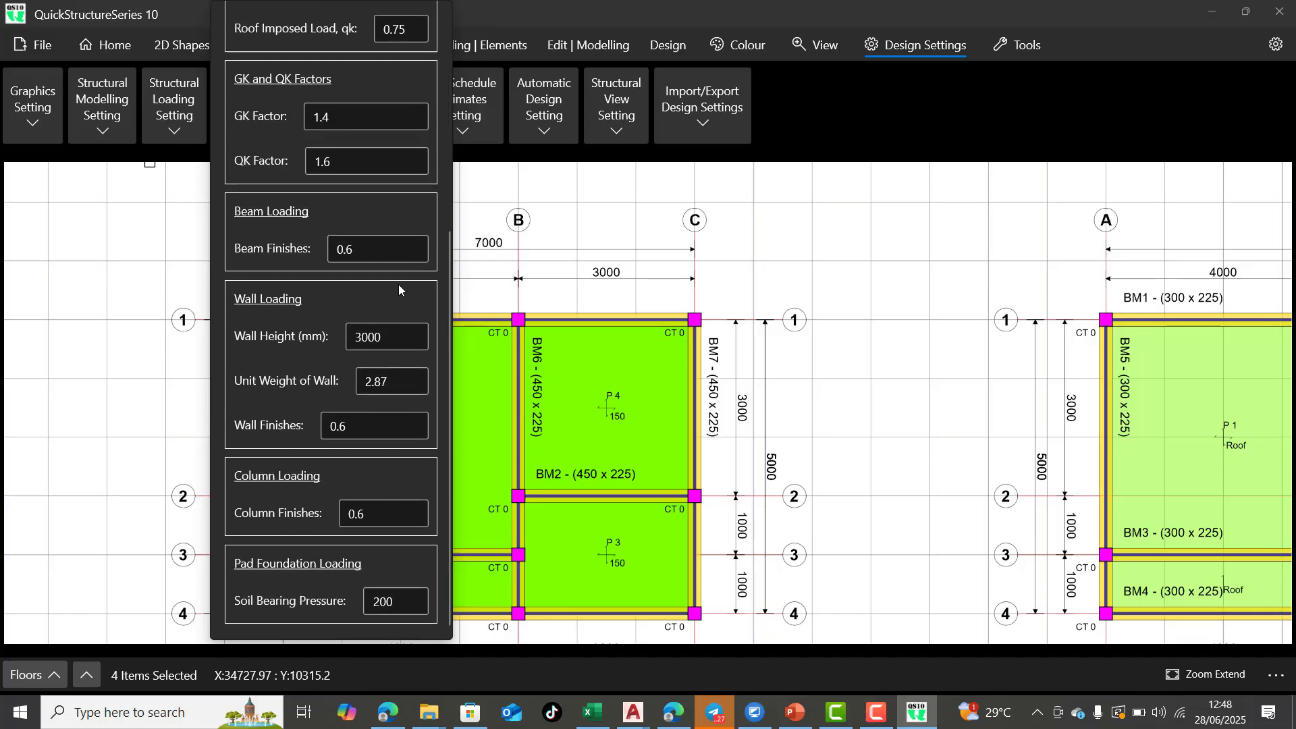
scroll(385, 391, "up", 6)
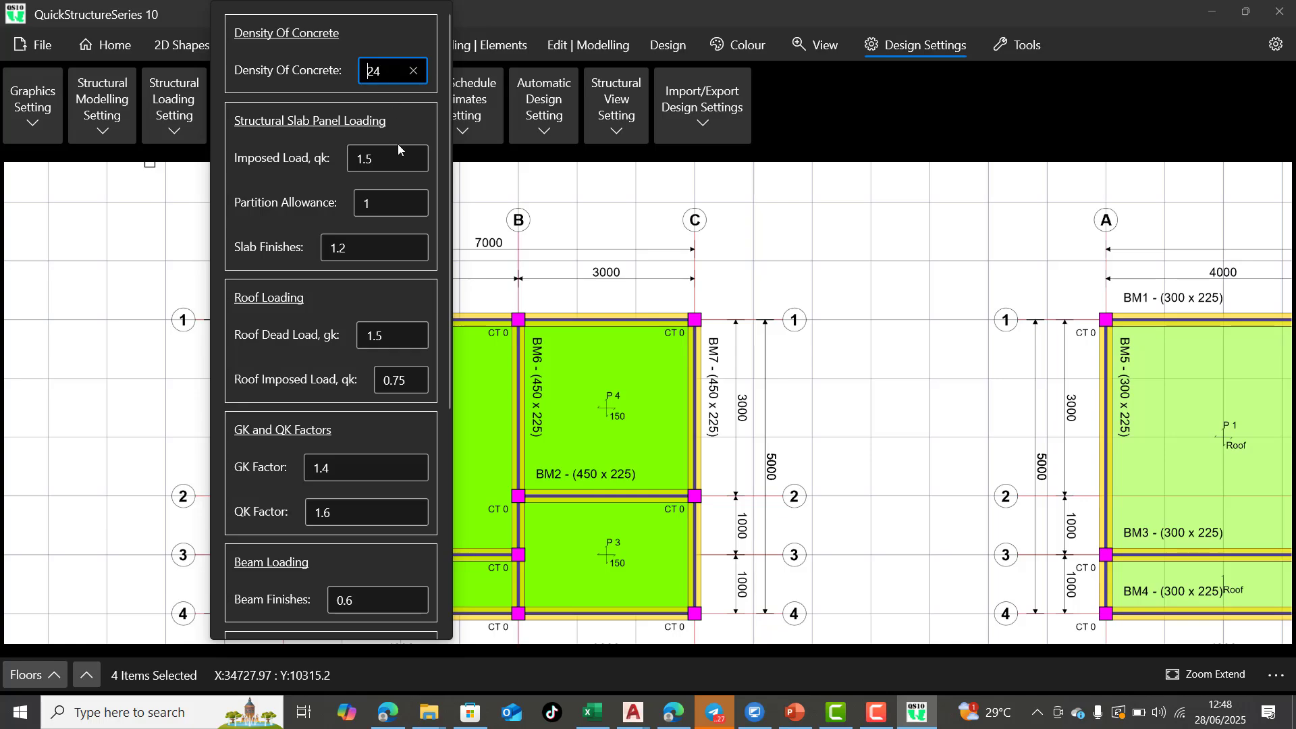
scroll(270, 216, "down", 2)
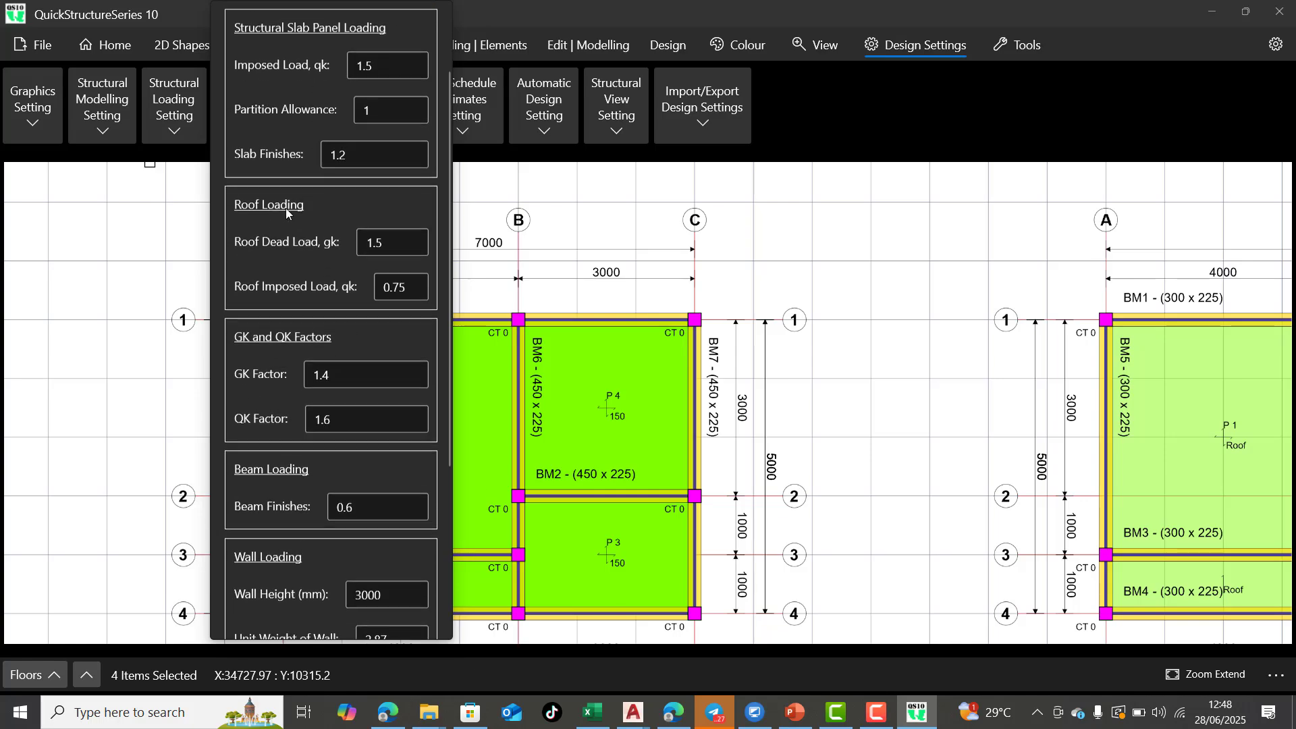
scroll(320, 173, "down", 2)
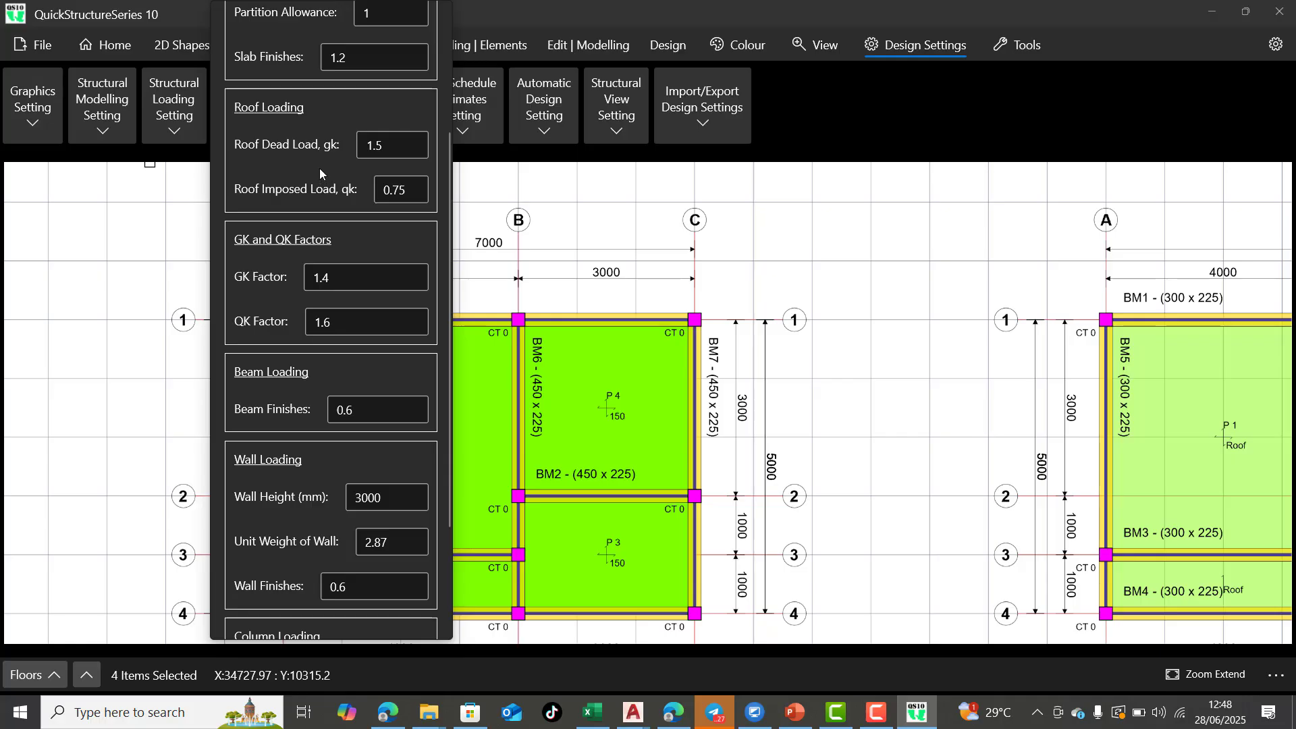
scroll(292, 201, "up", 2)
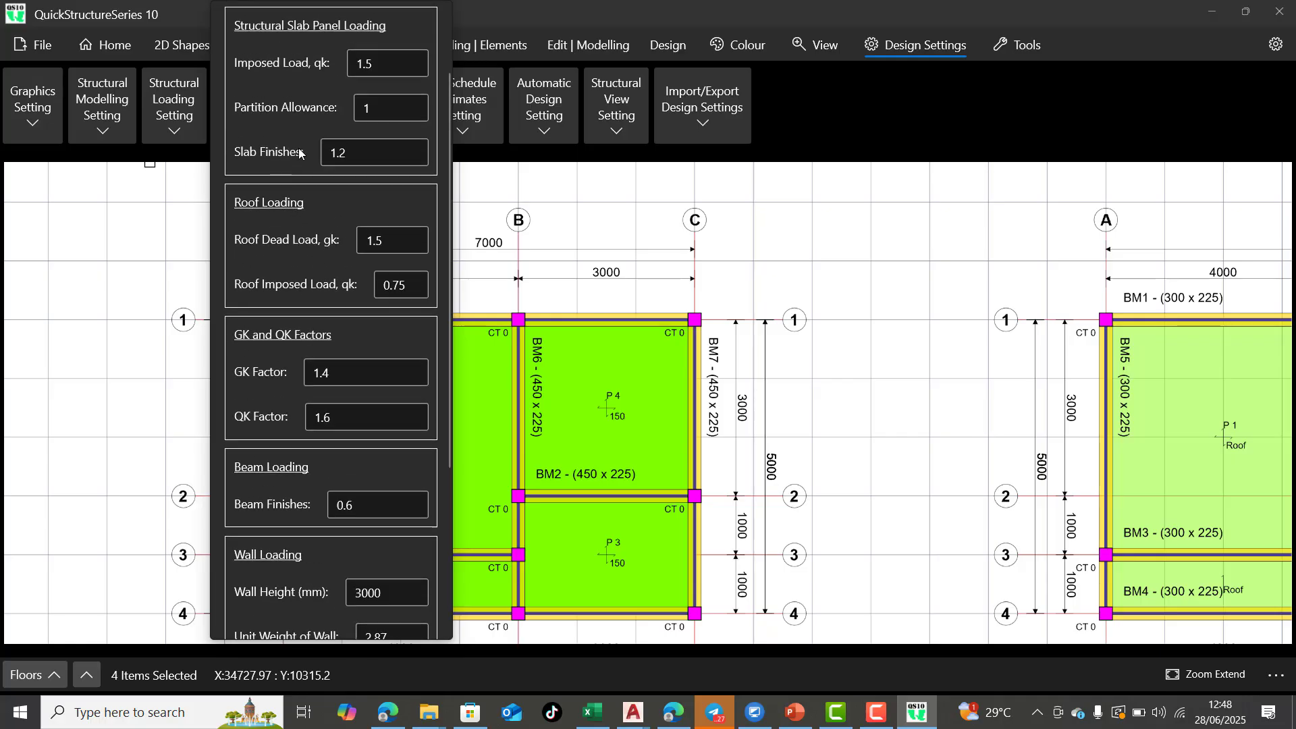
scroll(356, 200, "down", 2)
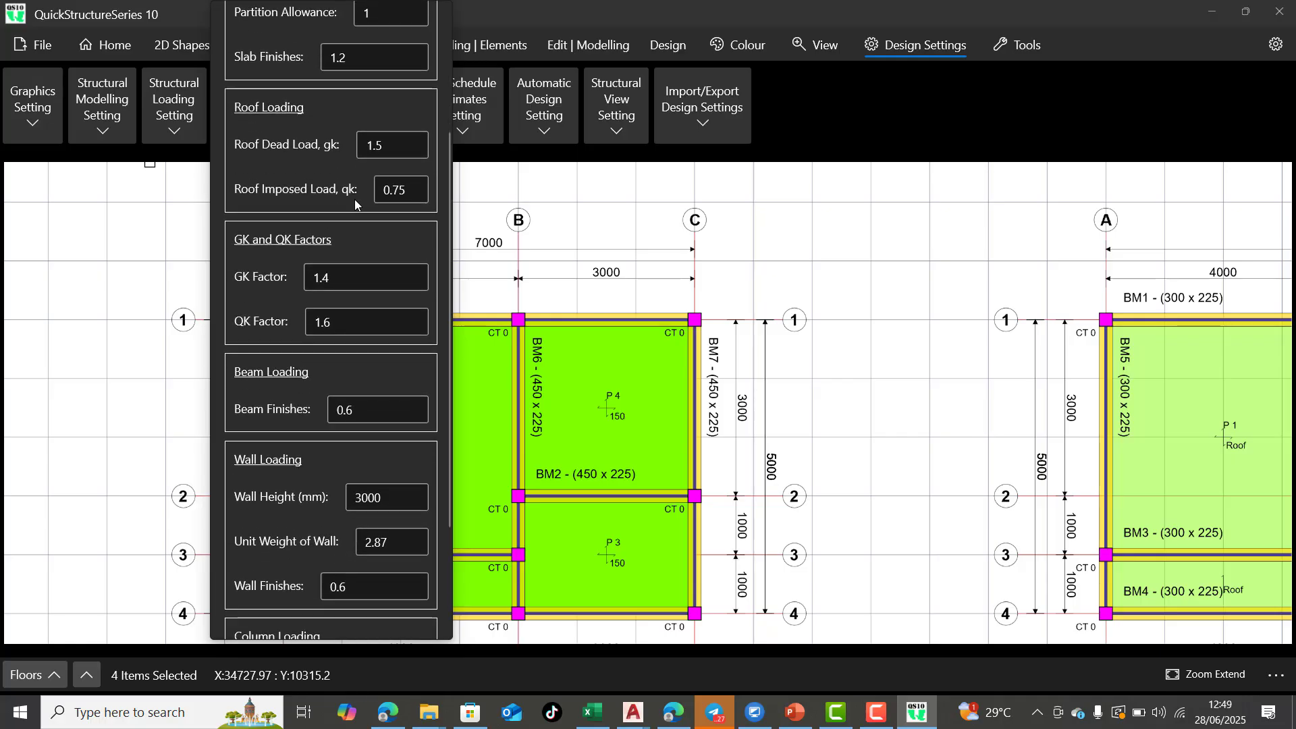
scroll(337, 260, "down", 2)
scroll(326, 267, "down", 2)
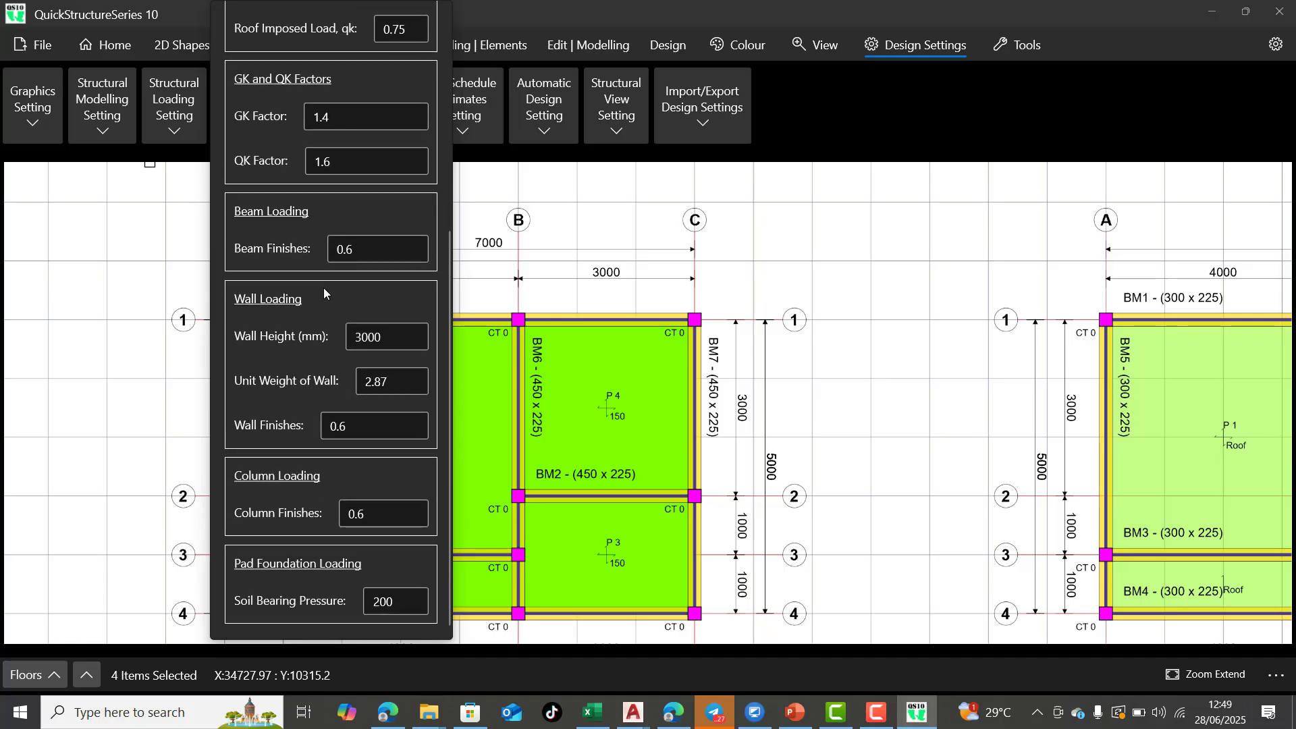
scroll(330, 277, "up", 7)
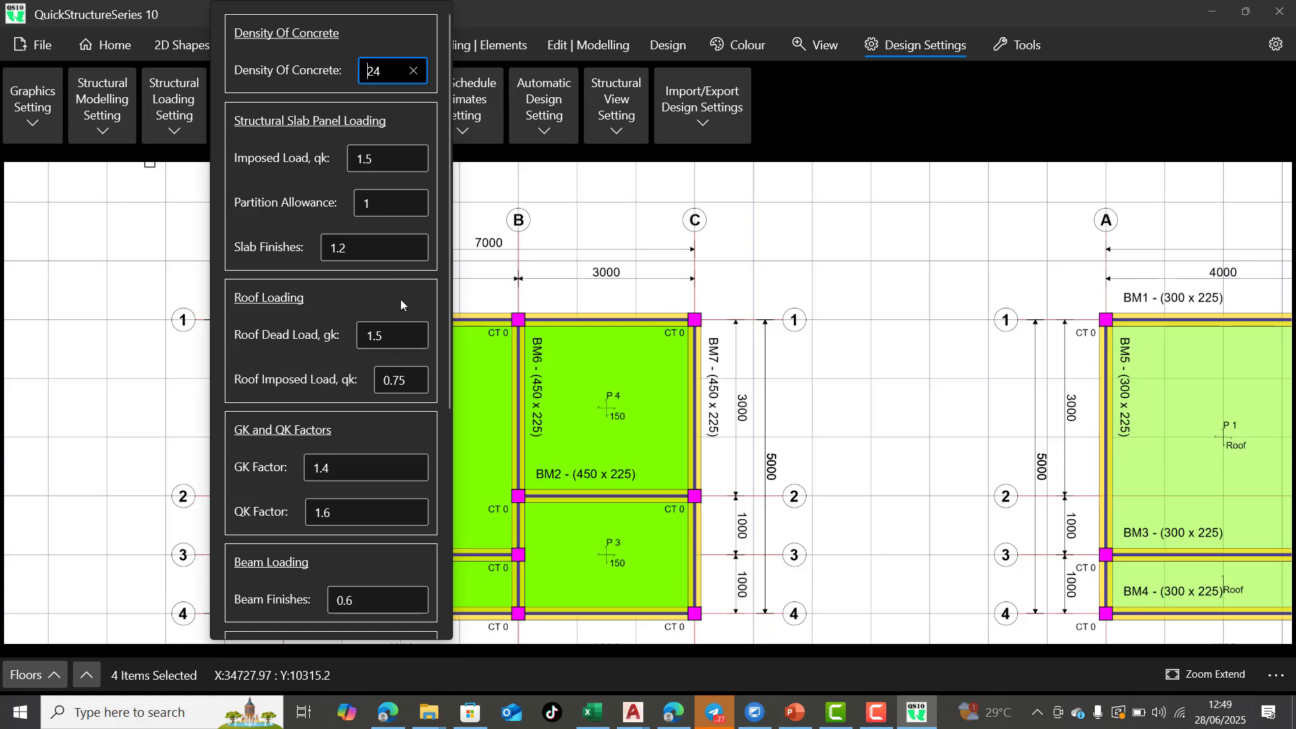
Review the GK and QK load factors, the finishes loads and the soil bearing pressure, and close the loading settings
scroll(399, 299, "down", 2)
scroll(378, 327, "down", 2)
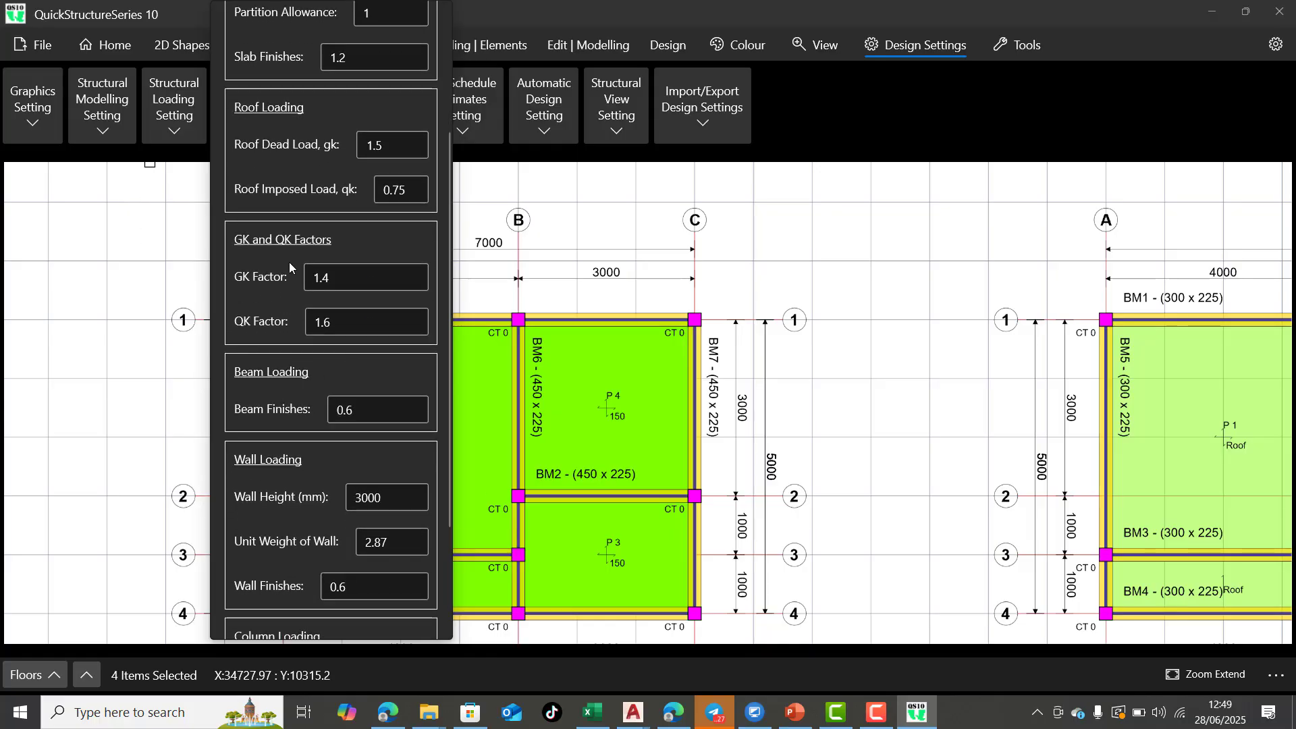
scroll(323, 289, "down", 2)
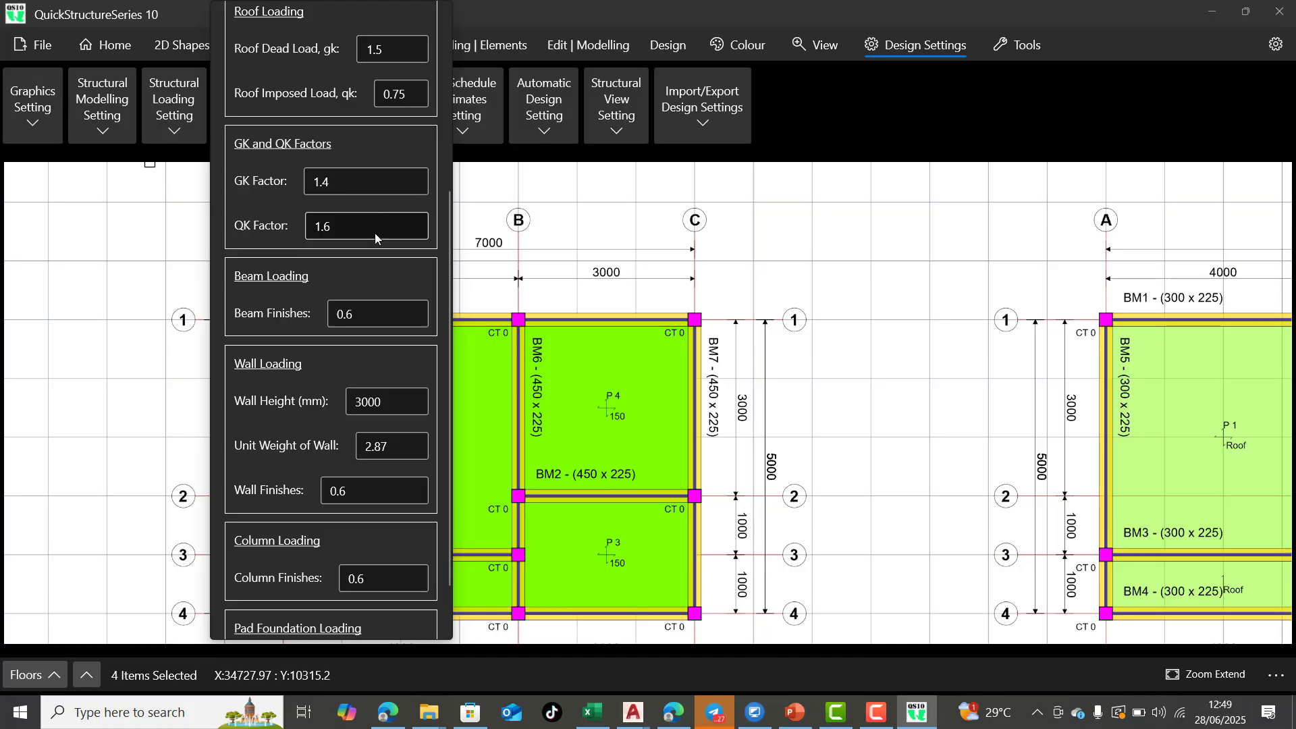
scroll(368, 228, "down", 1)
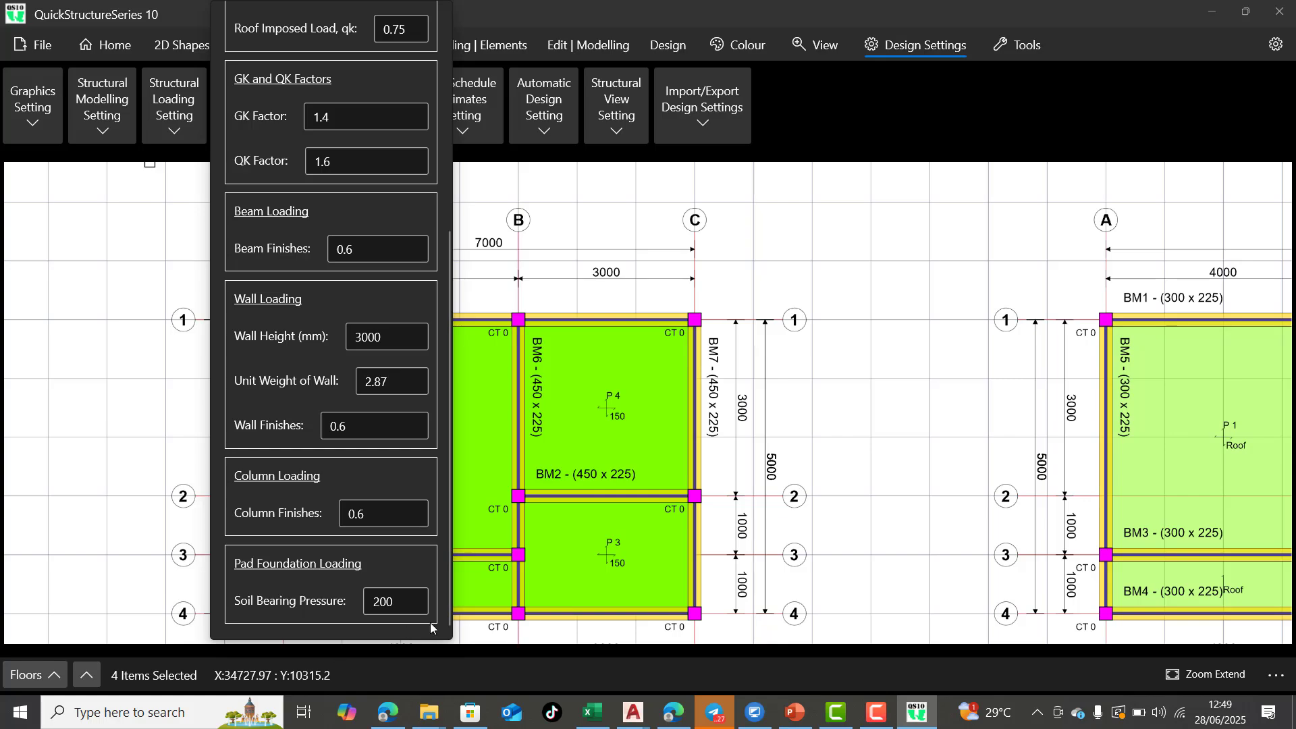
left_click(173, 188)
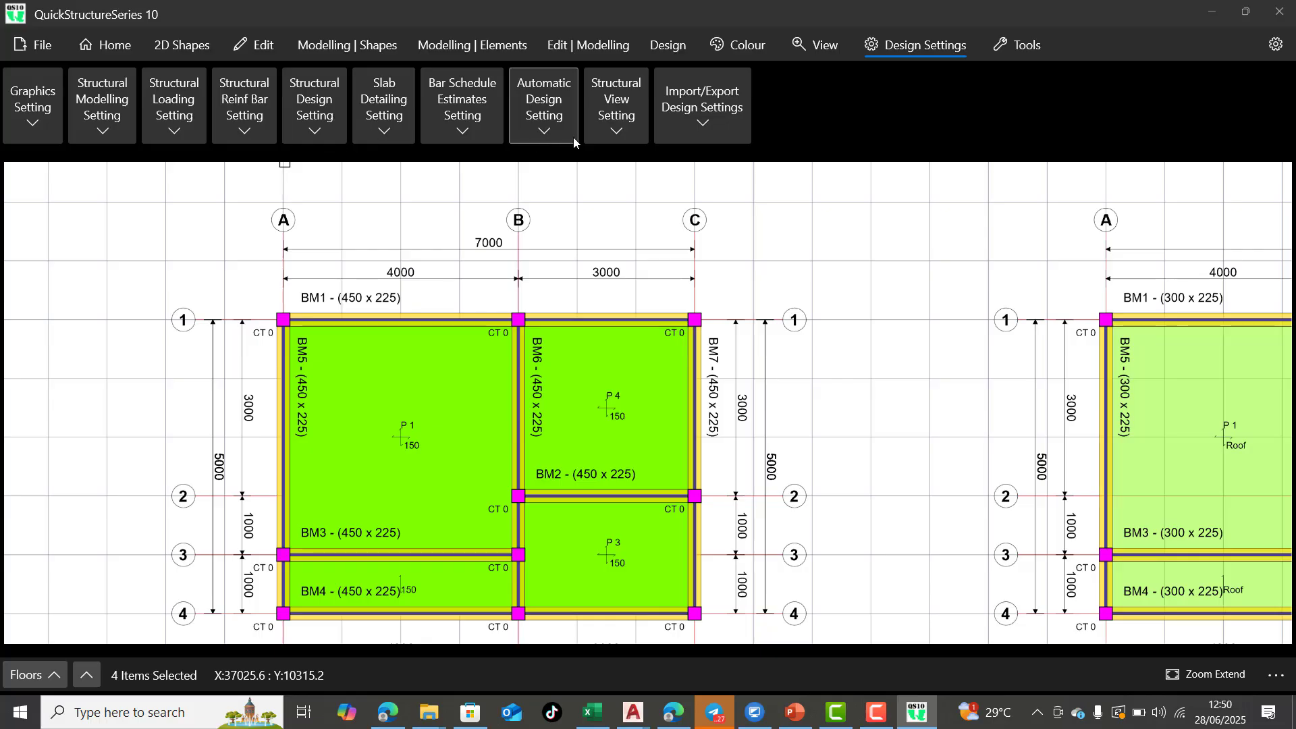
Look through the structural view, automatic design, bar schedule estimates and slab detailing settings
left_click(619, 134)
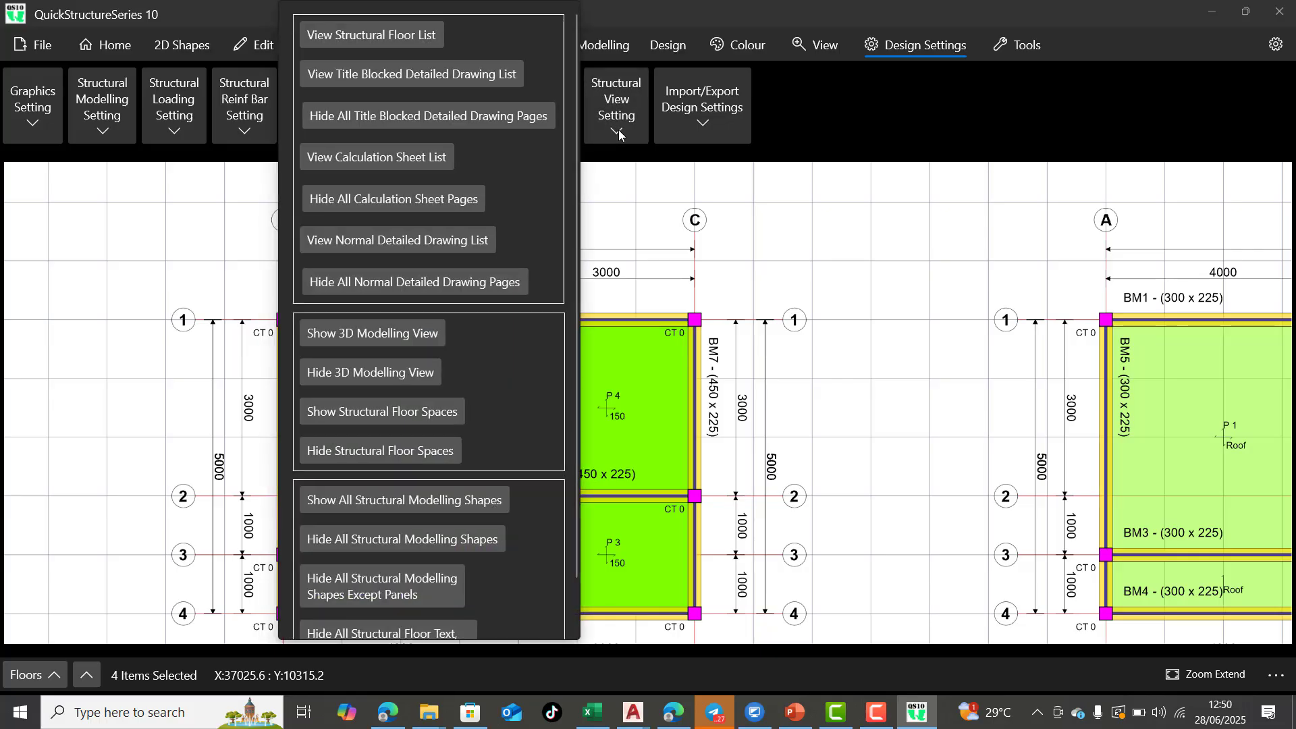
left_click(562, 131)
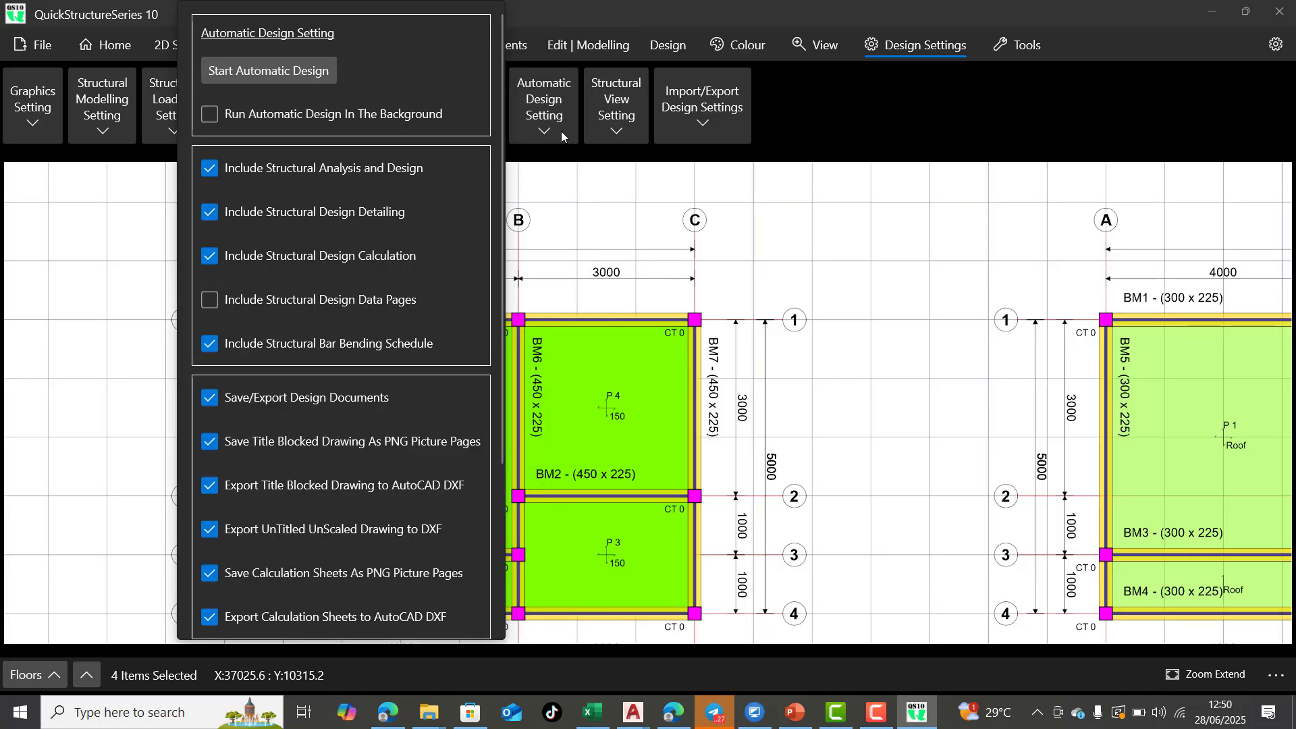
left_click(561, 131)
left_click(456, 132)
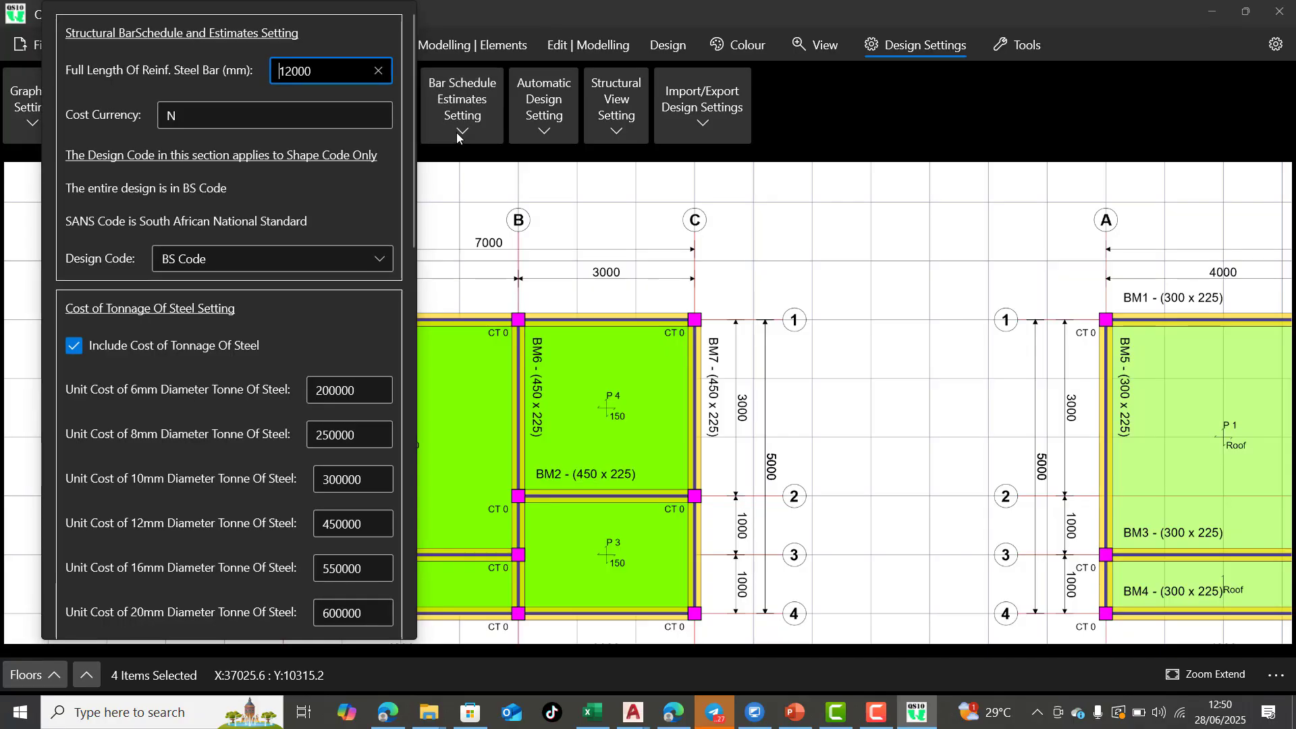
left_click(456, 132)
left_click(390, 135)
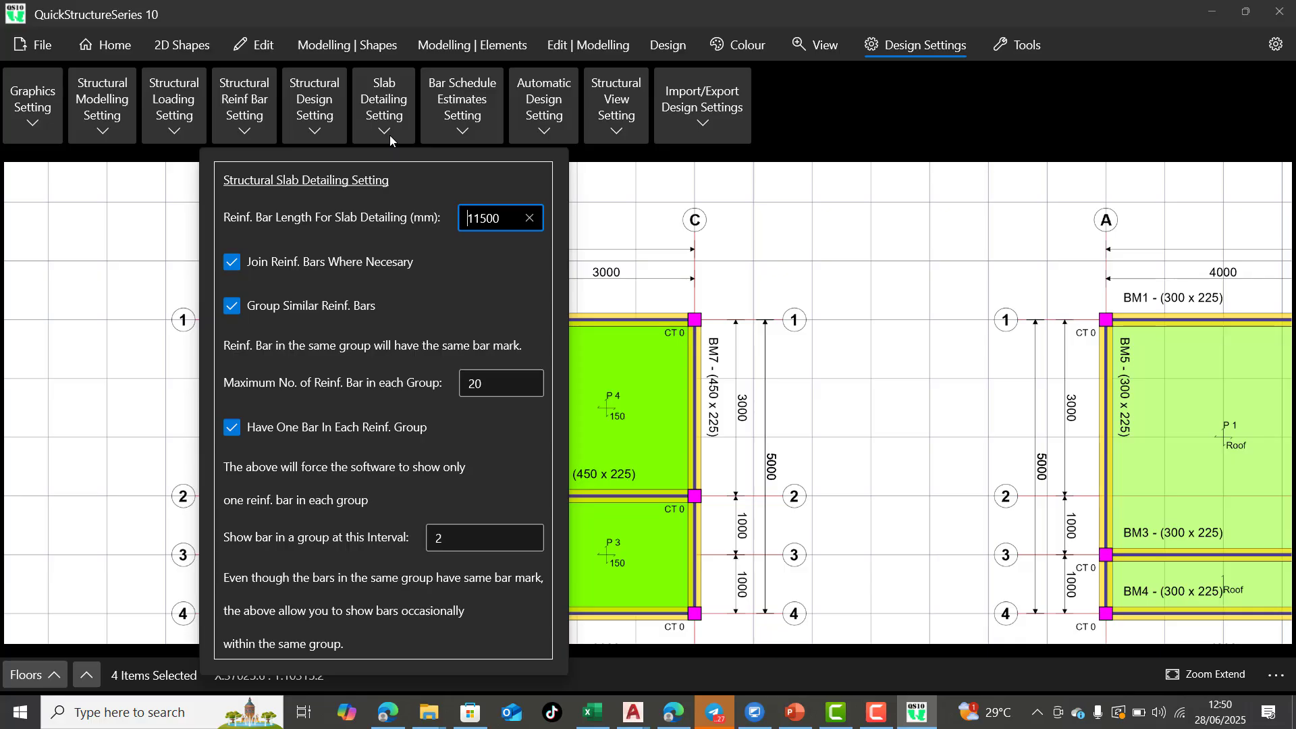
left_click(390, 135)
Open the structural design settings and examine the concrete strength, steel strength, cover and steel type for slabs, beams, columns and foundations
left_click(317, 135)
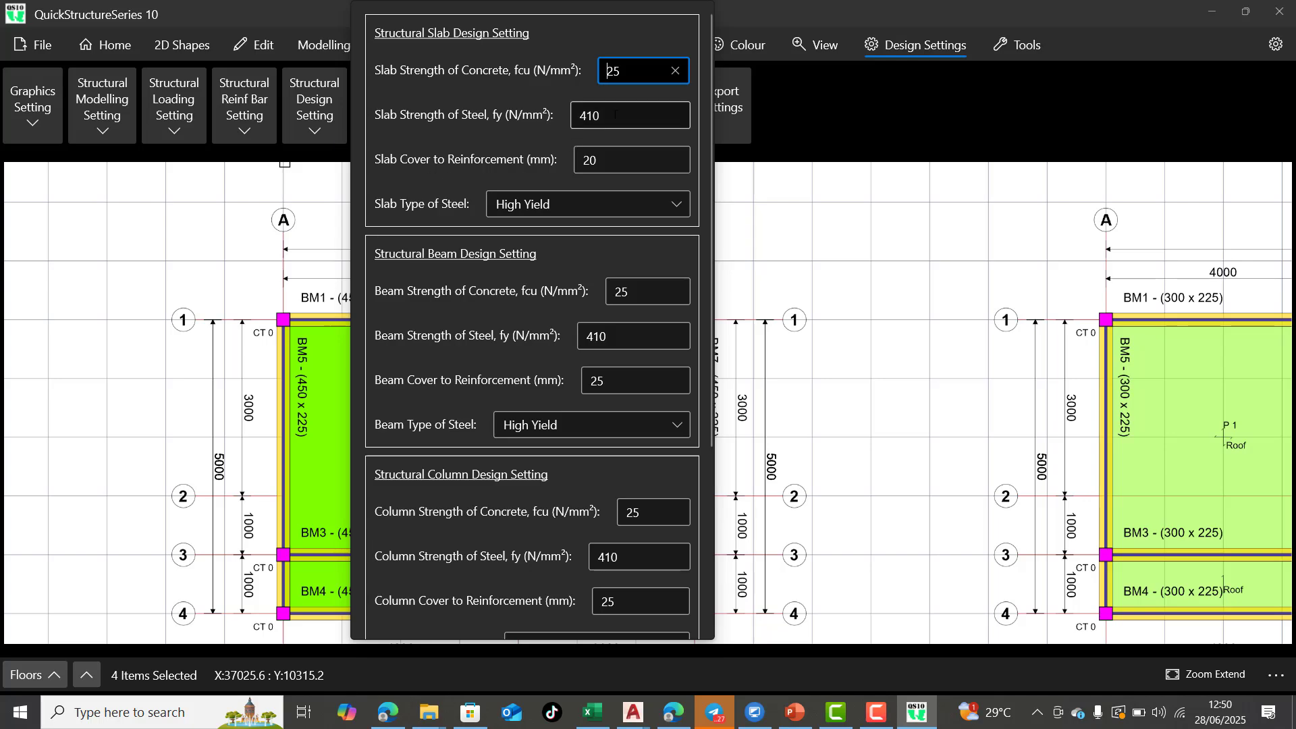
scroll(611, 132, "down", 5)
scroll(572, 276, "up", 5)
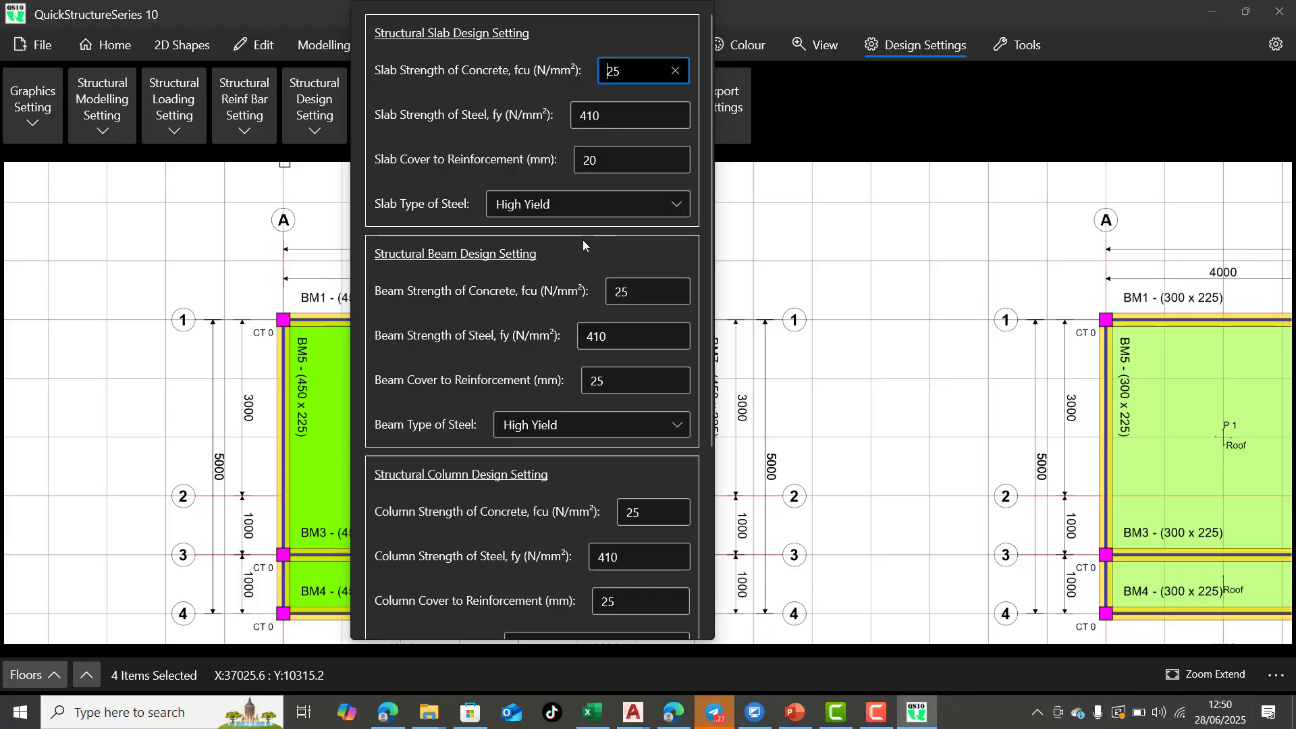
scroll(527, 260, "down", 1)
scroll(530, 269, "down", 2)
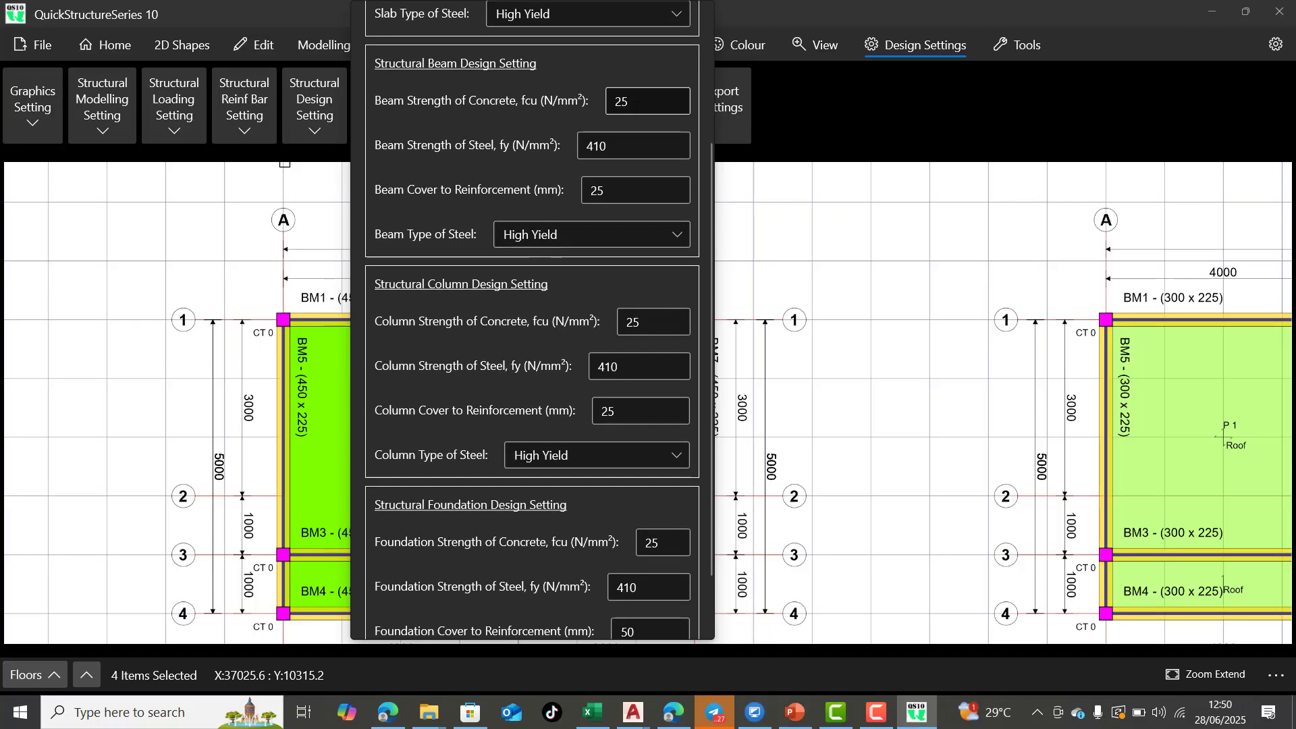
scroll(631, 129, "down", 1)
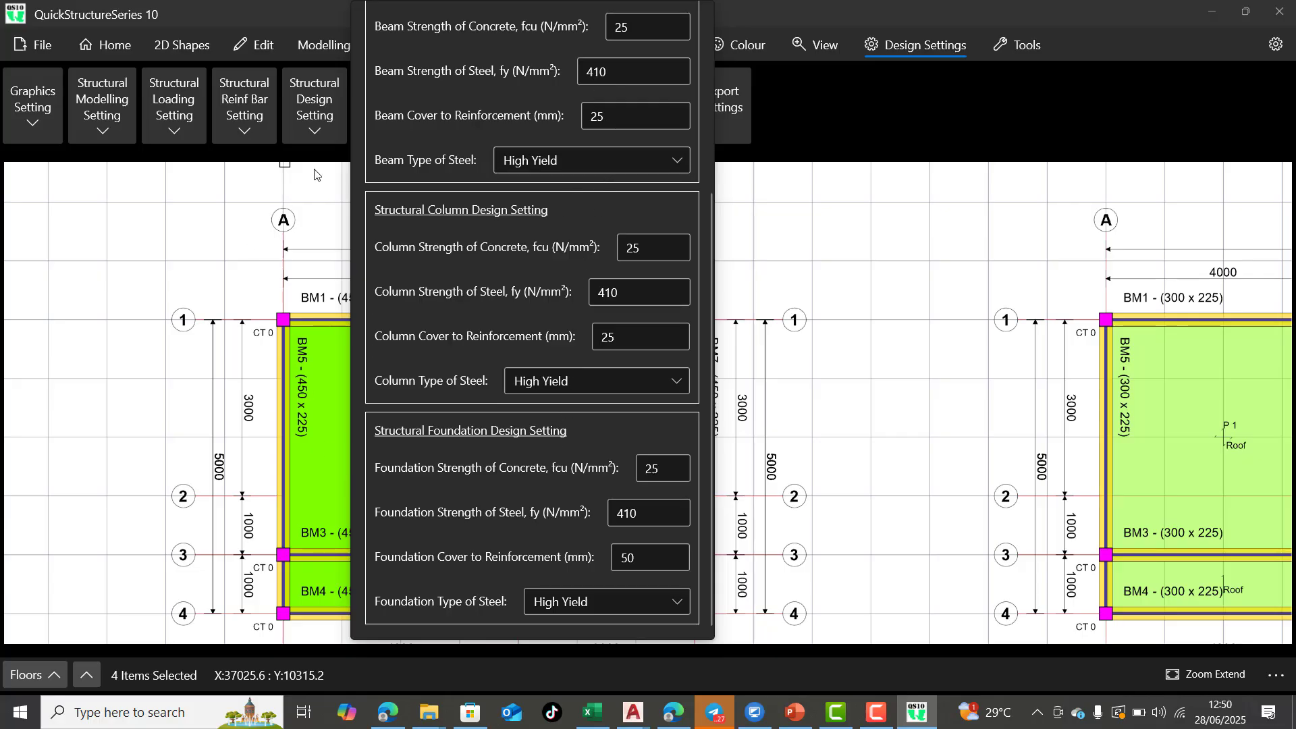
scroll(563, 96, "up", 3)
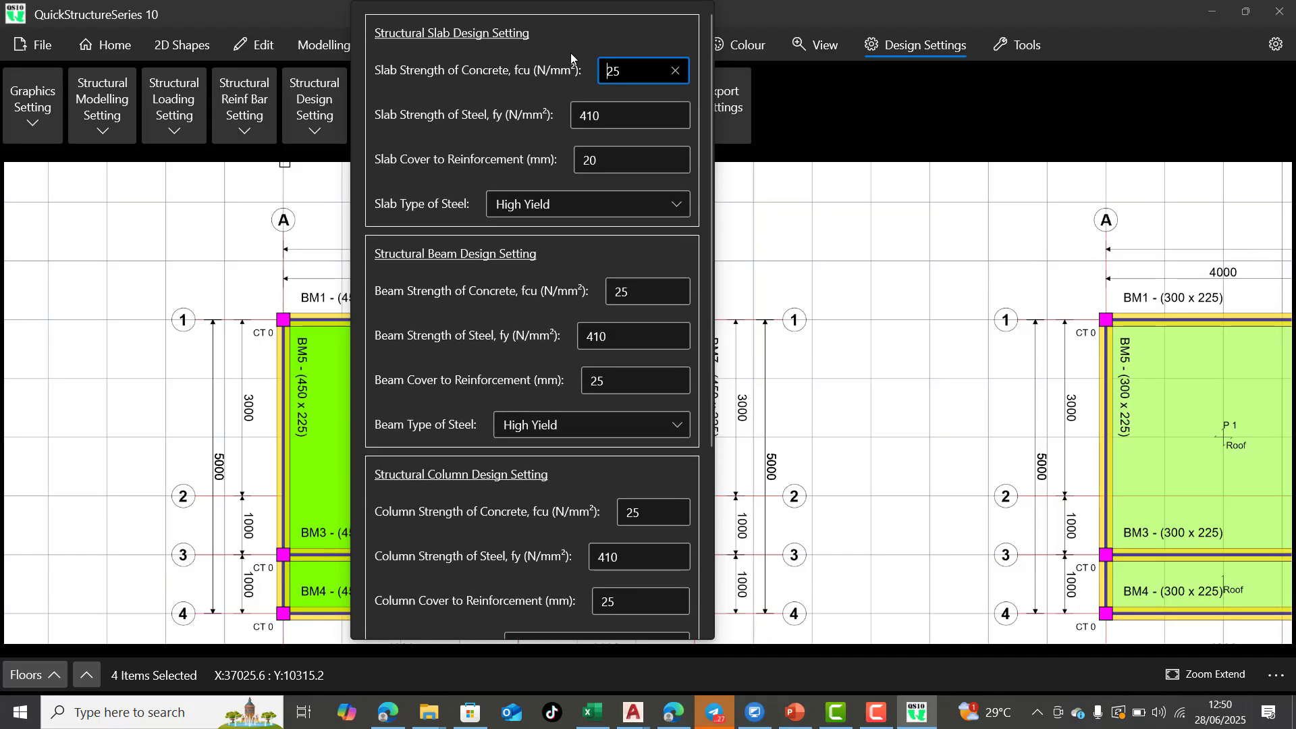
scroll(570, 52, "down", 3)
scroll(574, 181, "down", 1)
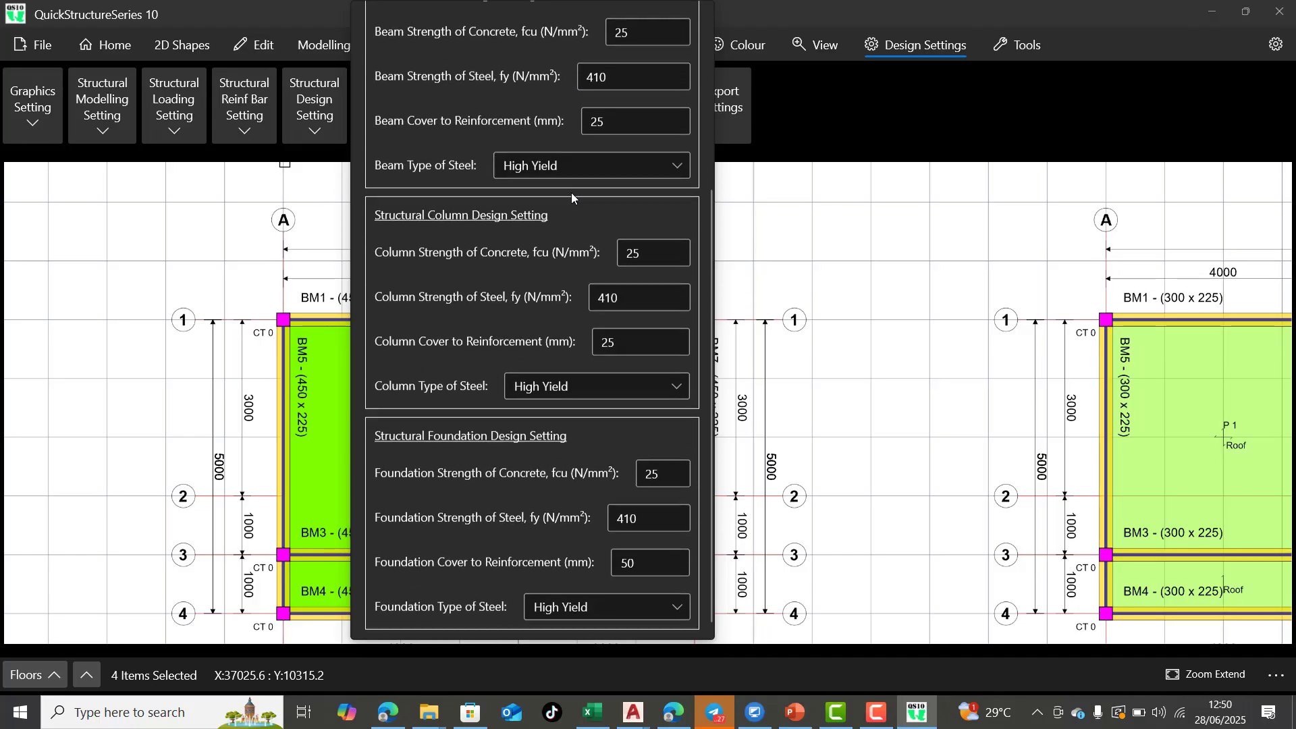
left_click(294, 189)
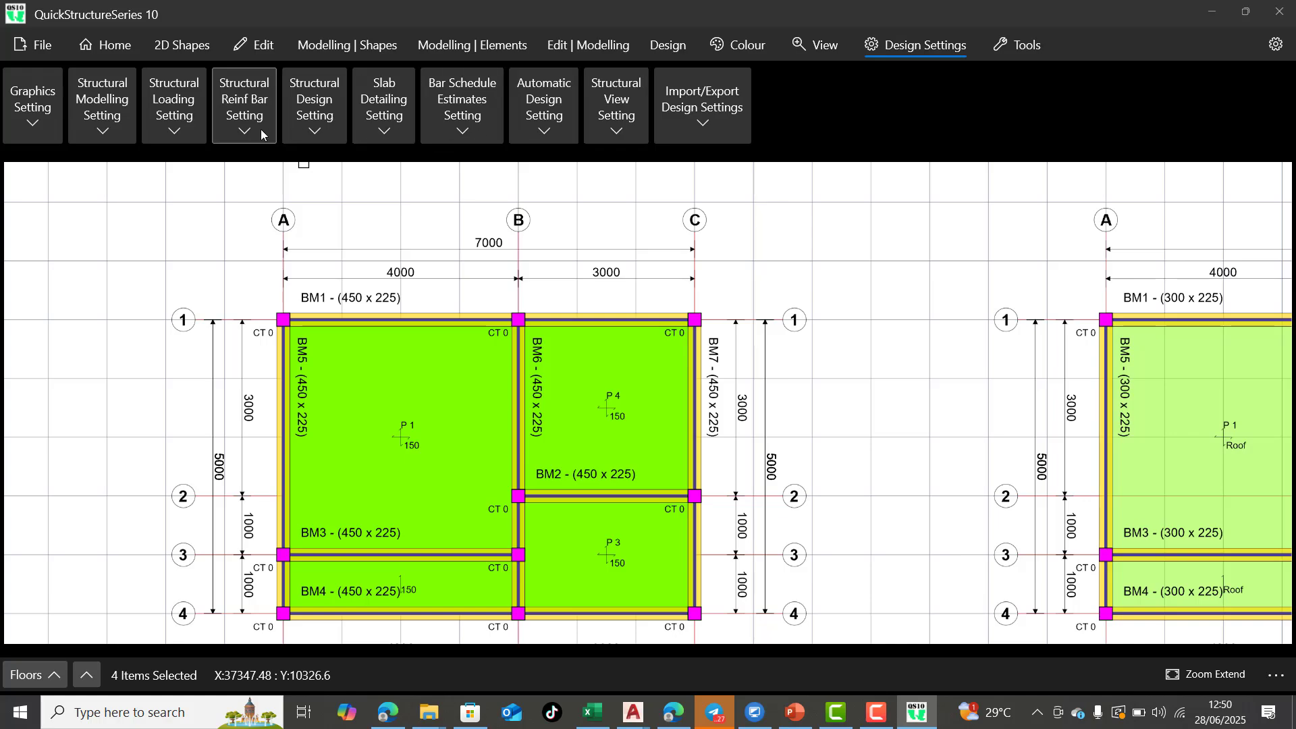
Look through the reinforcement bar, loading and modelling settings again and open the graphics settings
left_click(243, 134)
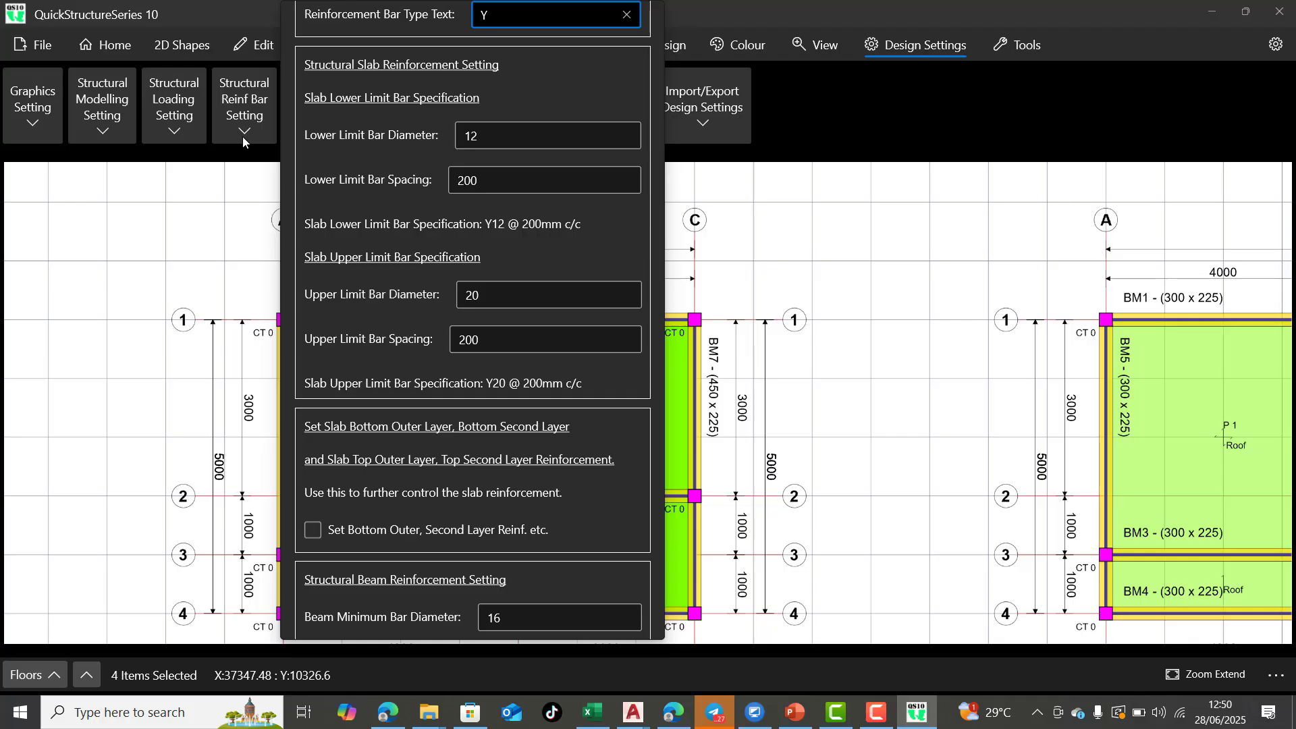
left_click(242, 137)
left_click(177, 135)
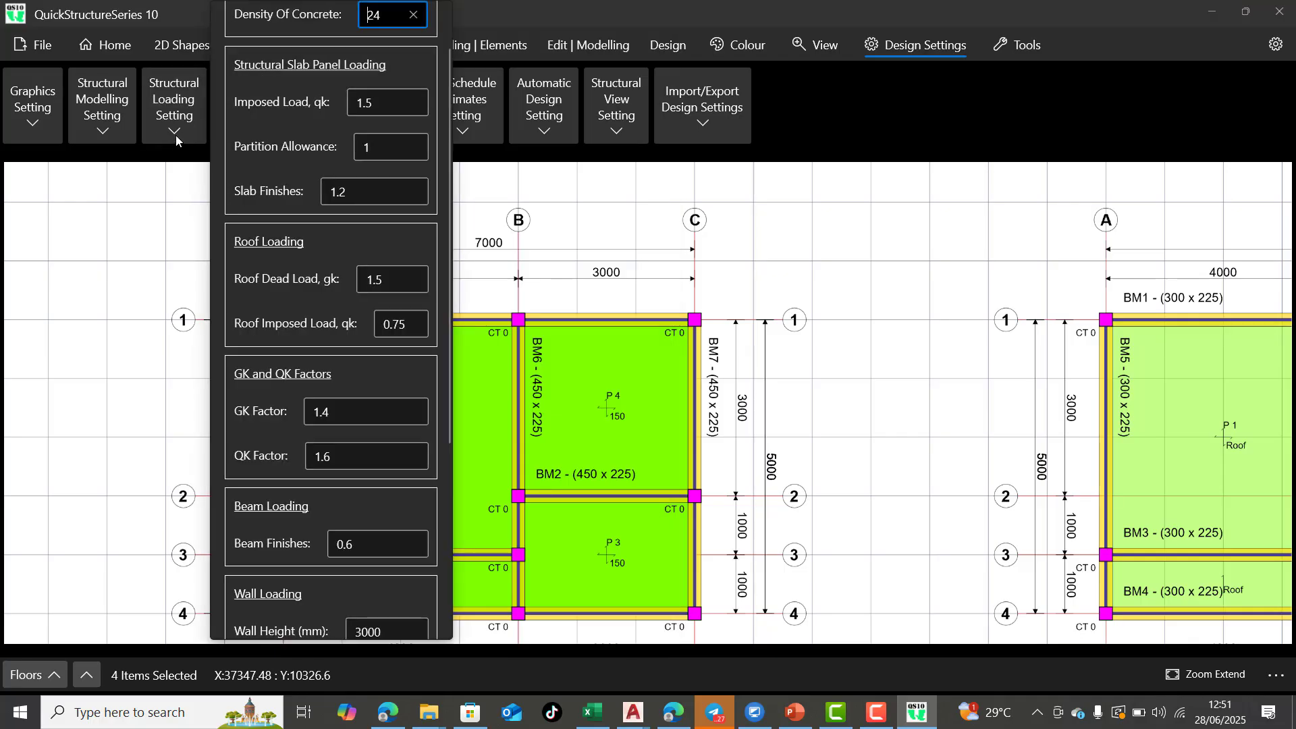
left_click(175, 135)
left_click(118, 128)
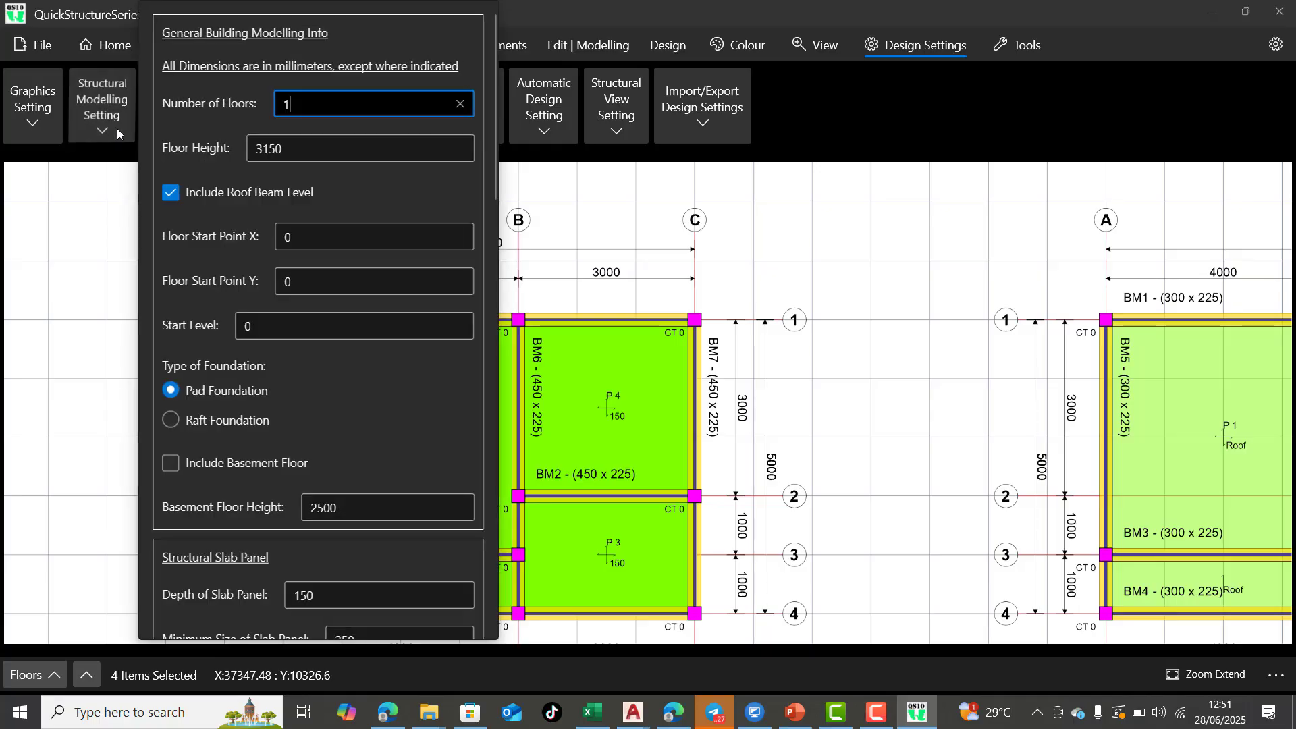
left_click(118, 133)
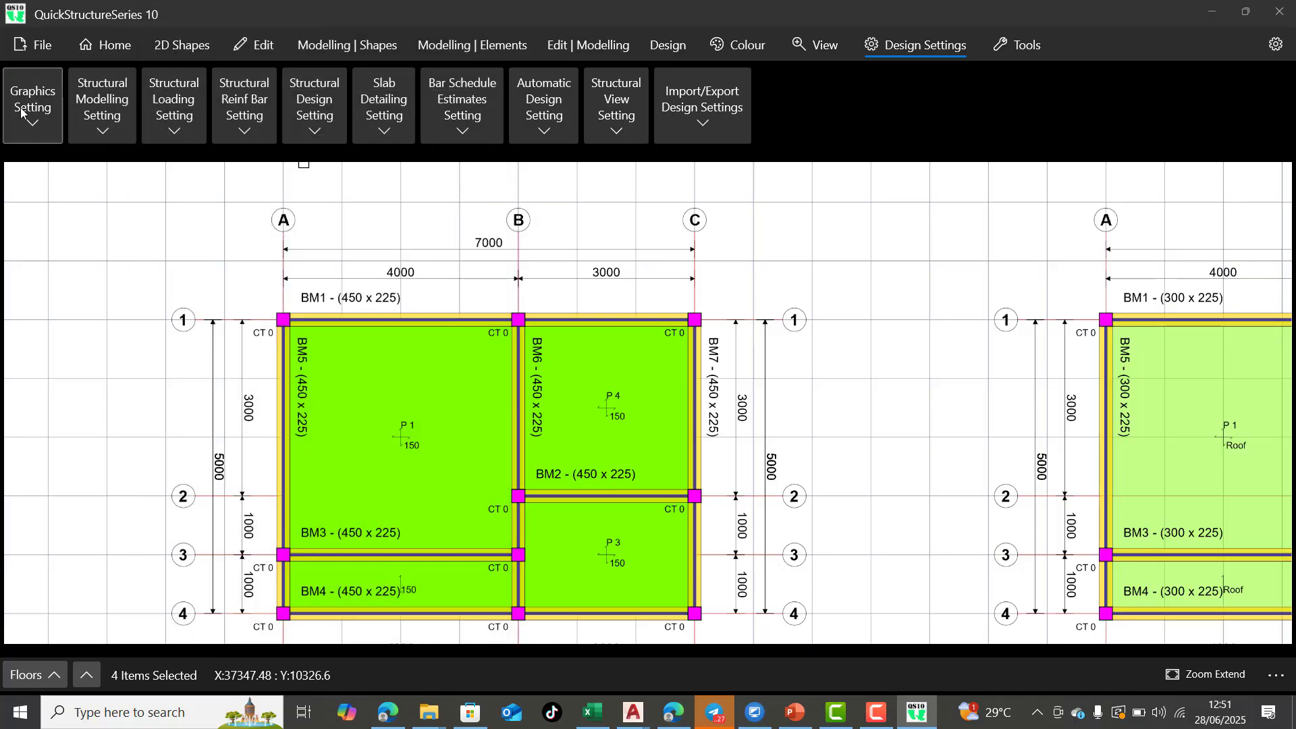
left_click(32, 124)
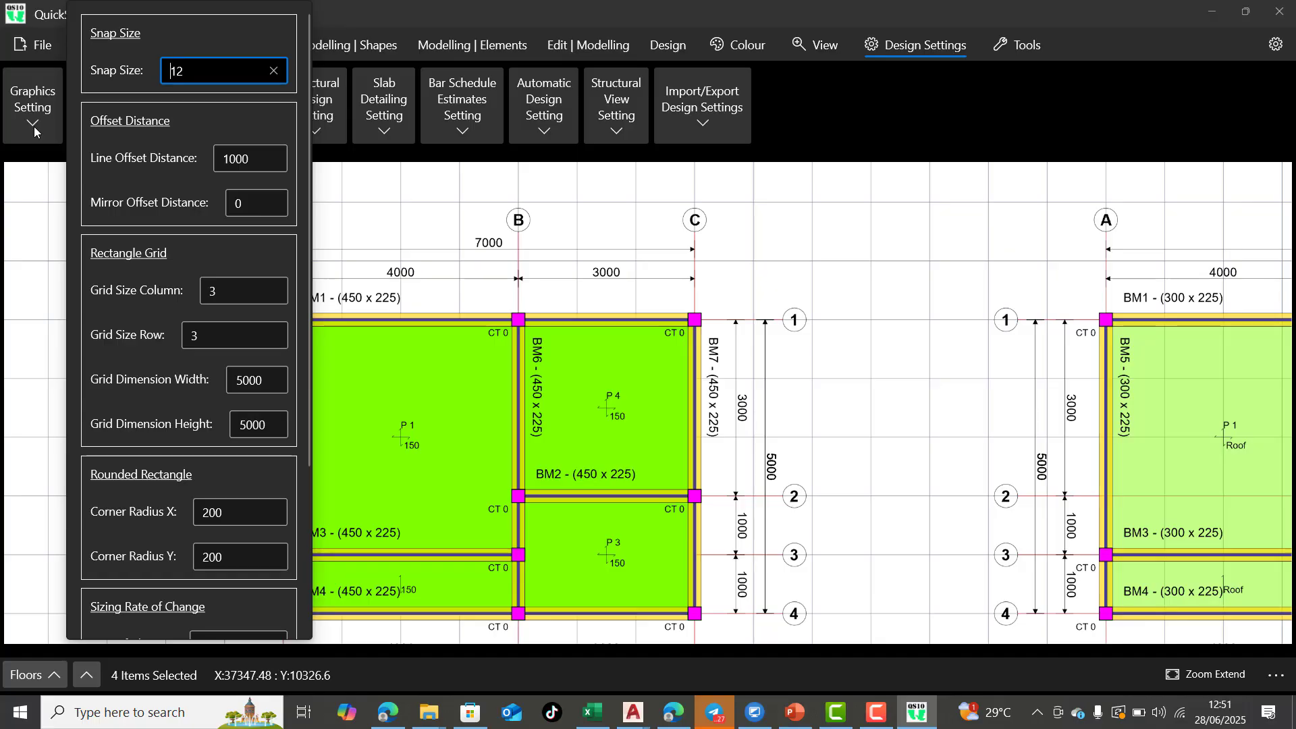
left_click(33, 127)
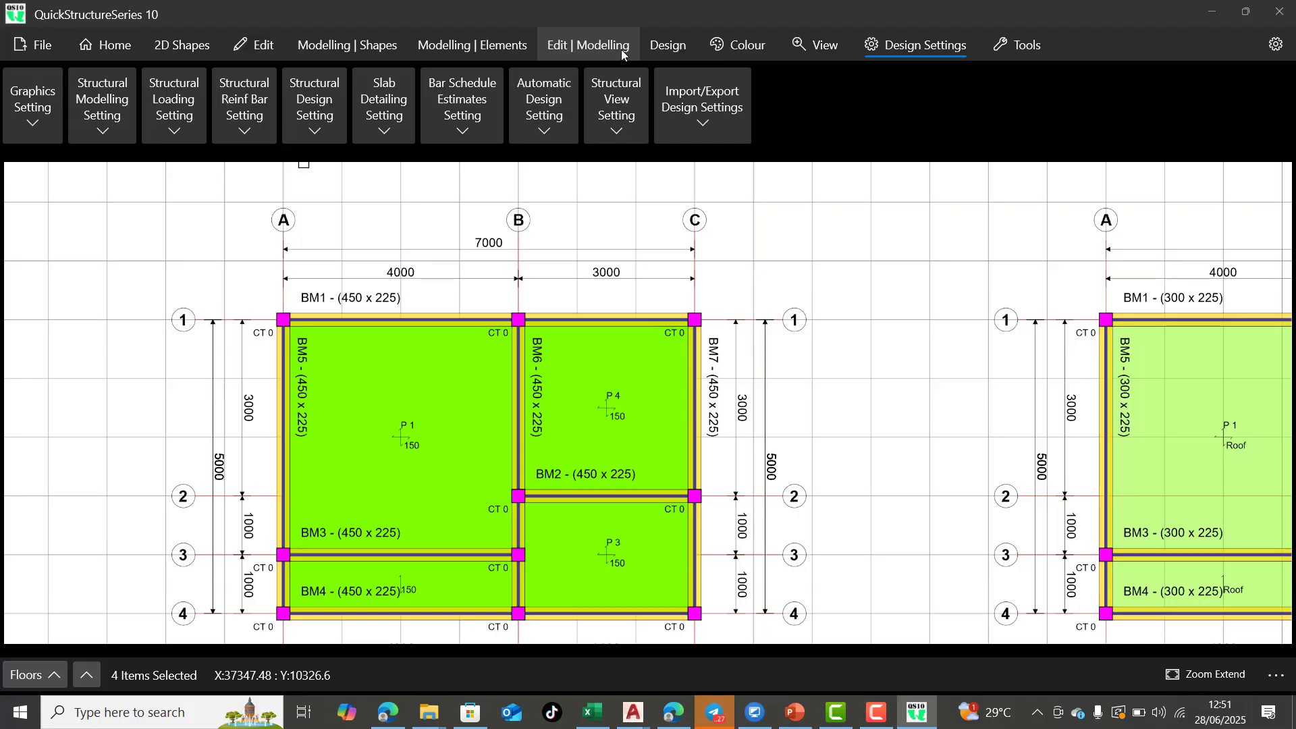
left_click(658, 48)
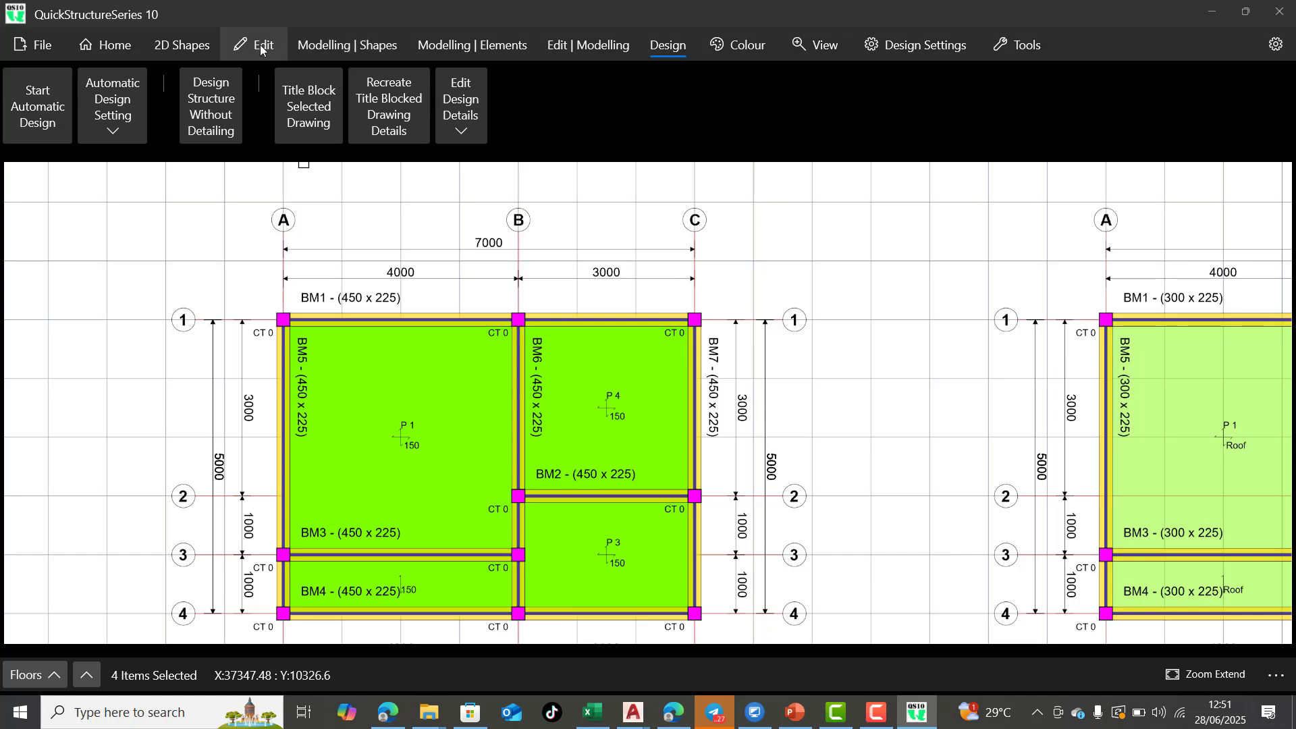
scroll(556, 317, "down", 1)
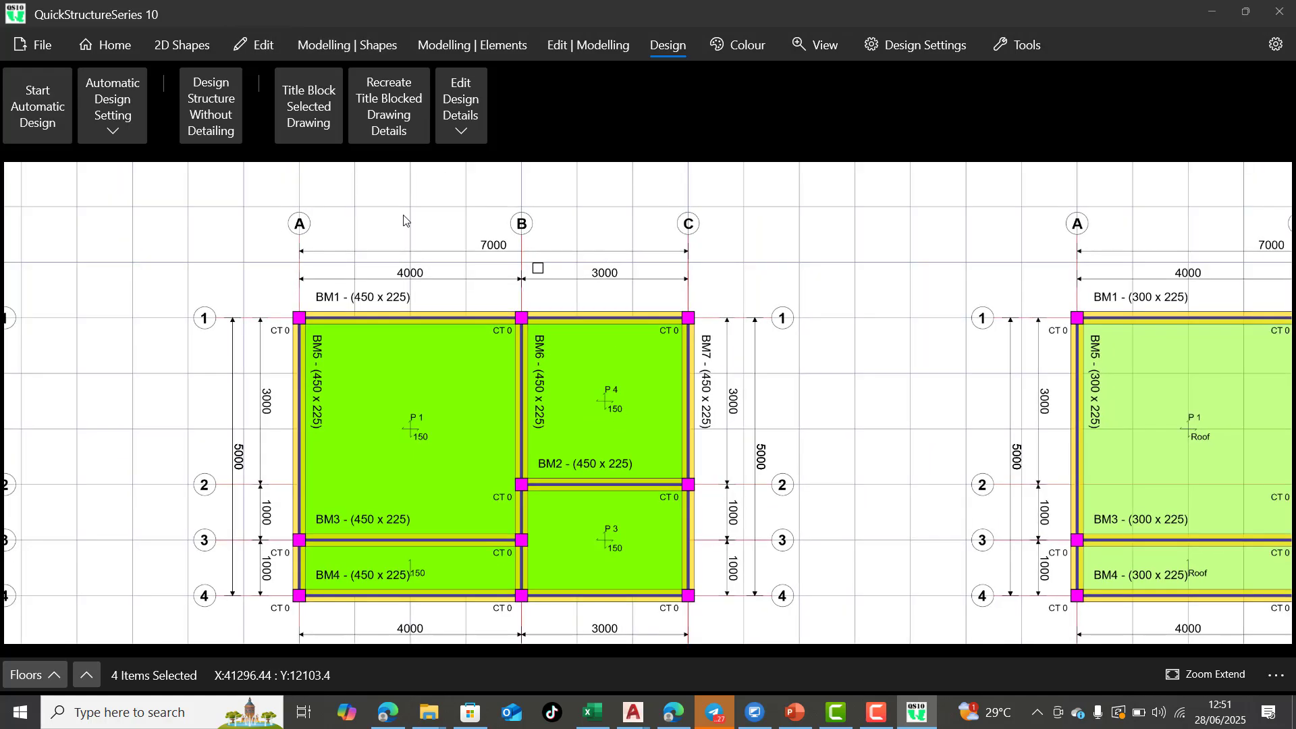
left_click(181, 45)
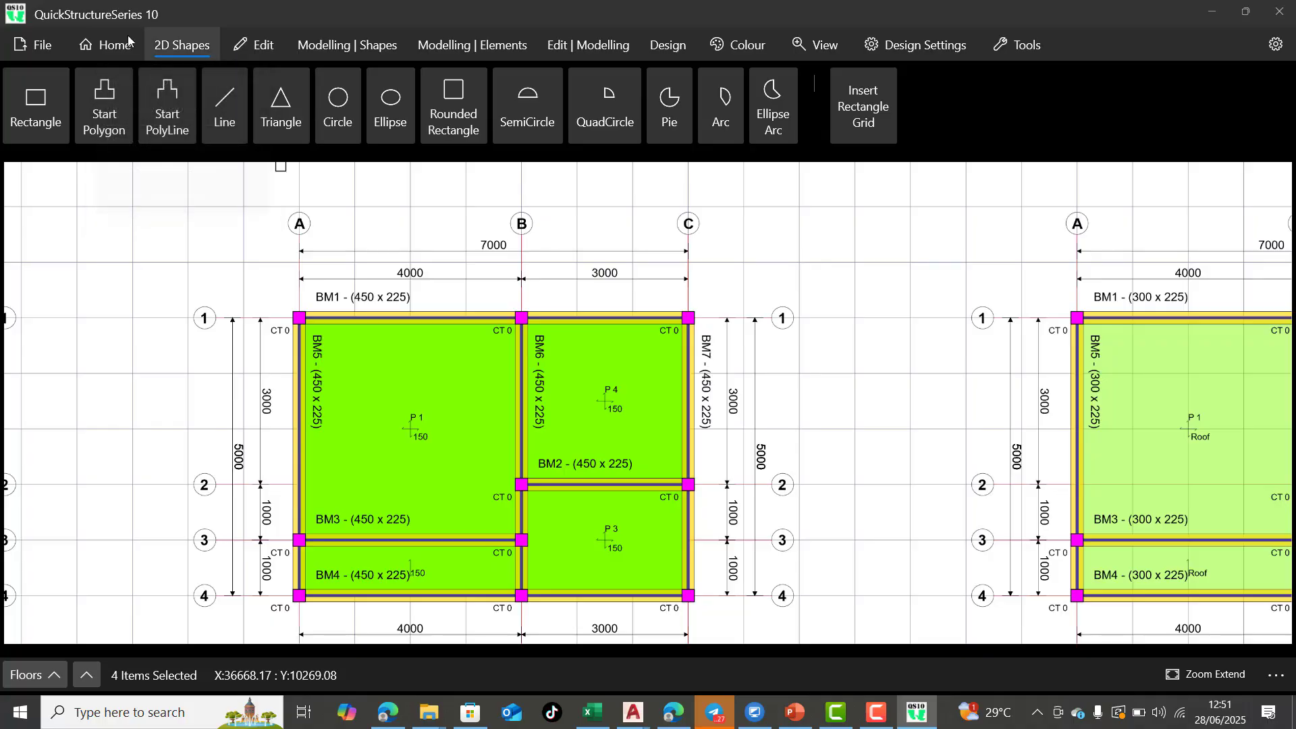
Delete the first-floor column at grid intersection A-4, using the columns-only option so that the beam spans are not edited
left_click(270, 45)
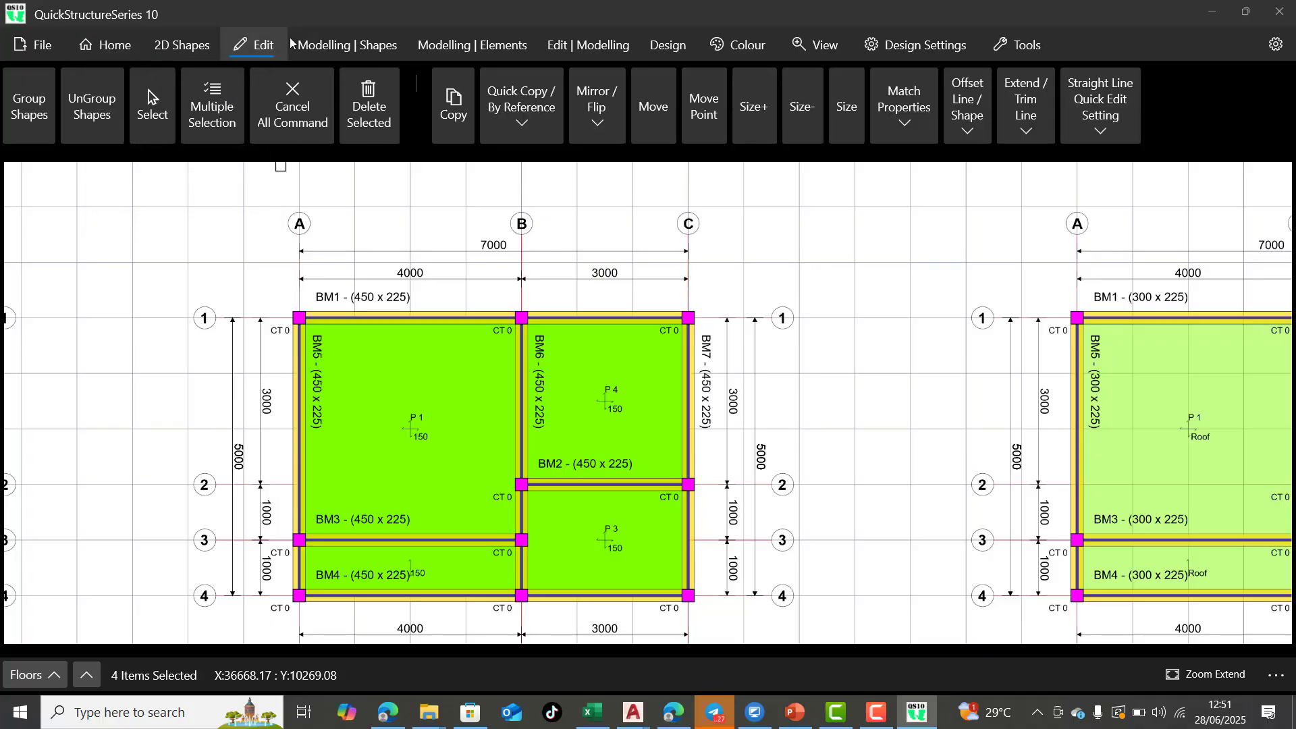
scroll(537, 303, "down", 5)
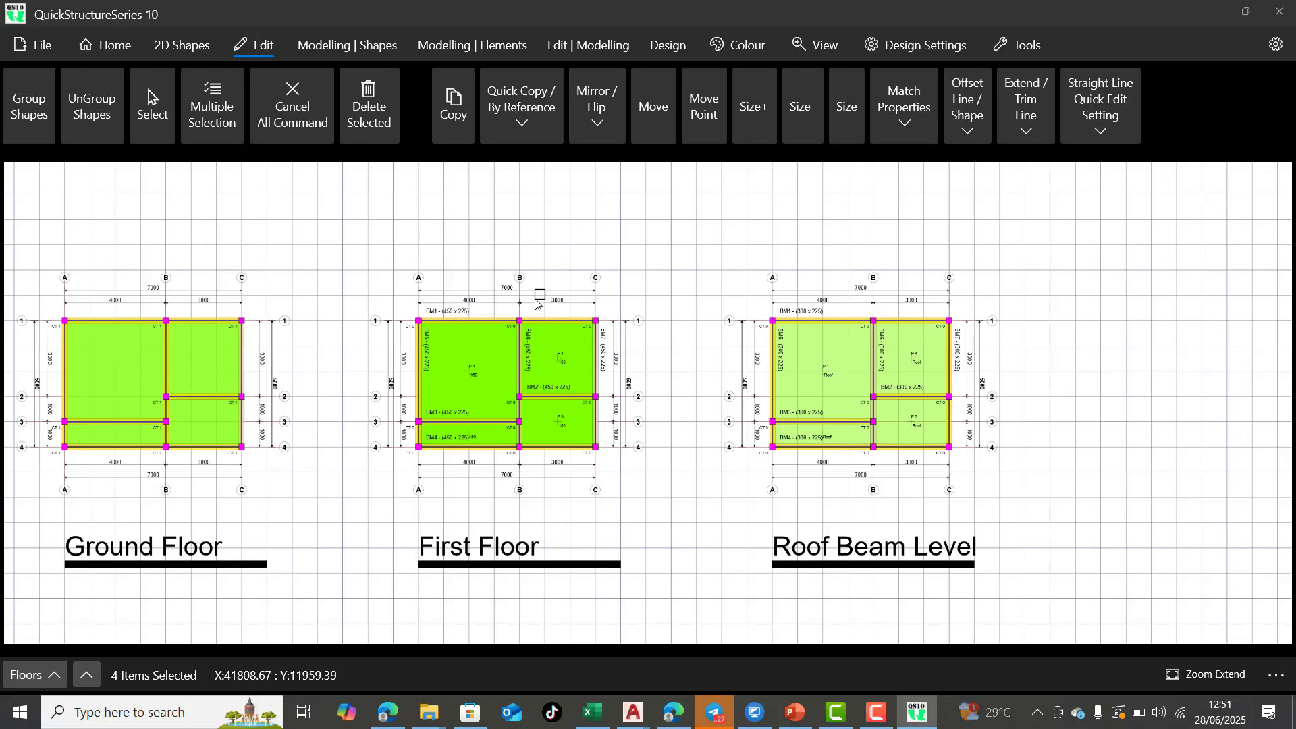
scroll(537, 302, "down", 3)
scroll(509, 378, "up", 3)
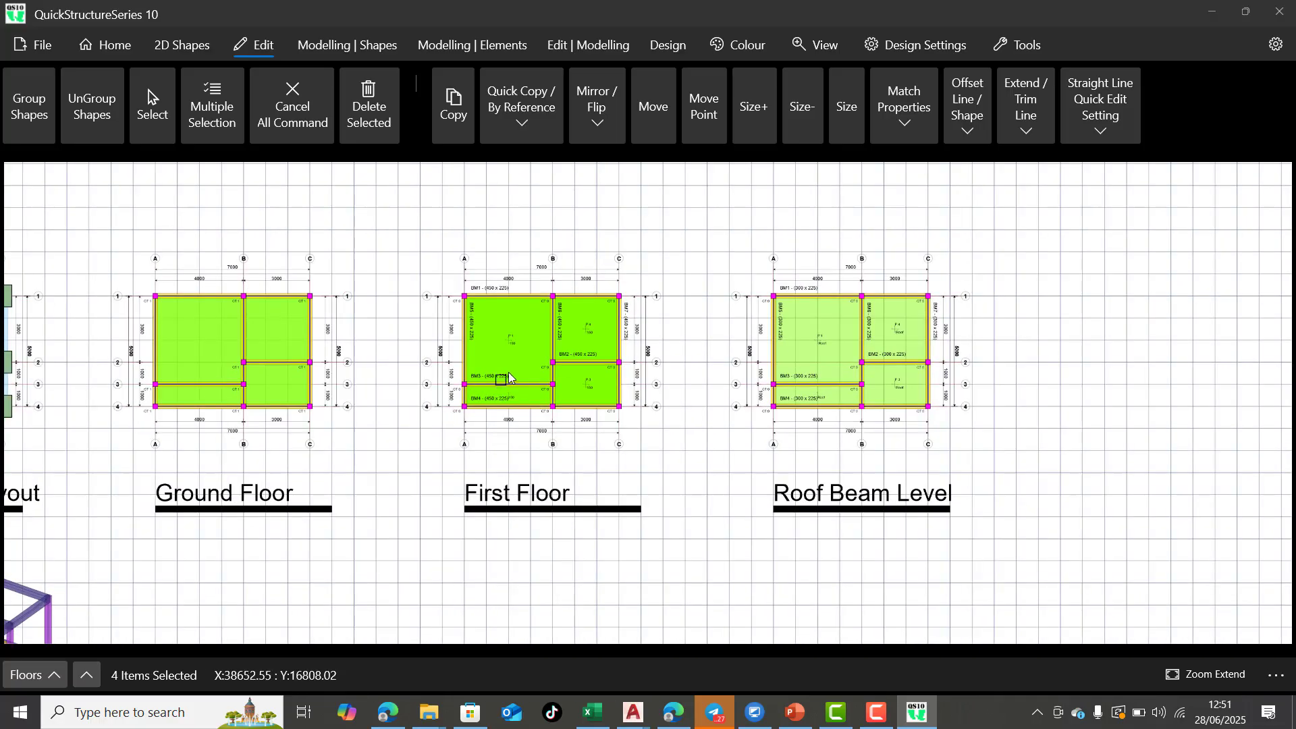
scroll(510, 378, "up", 4)
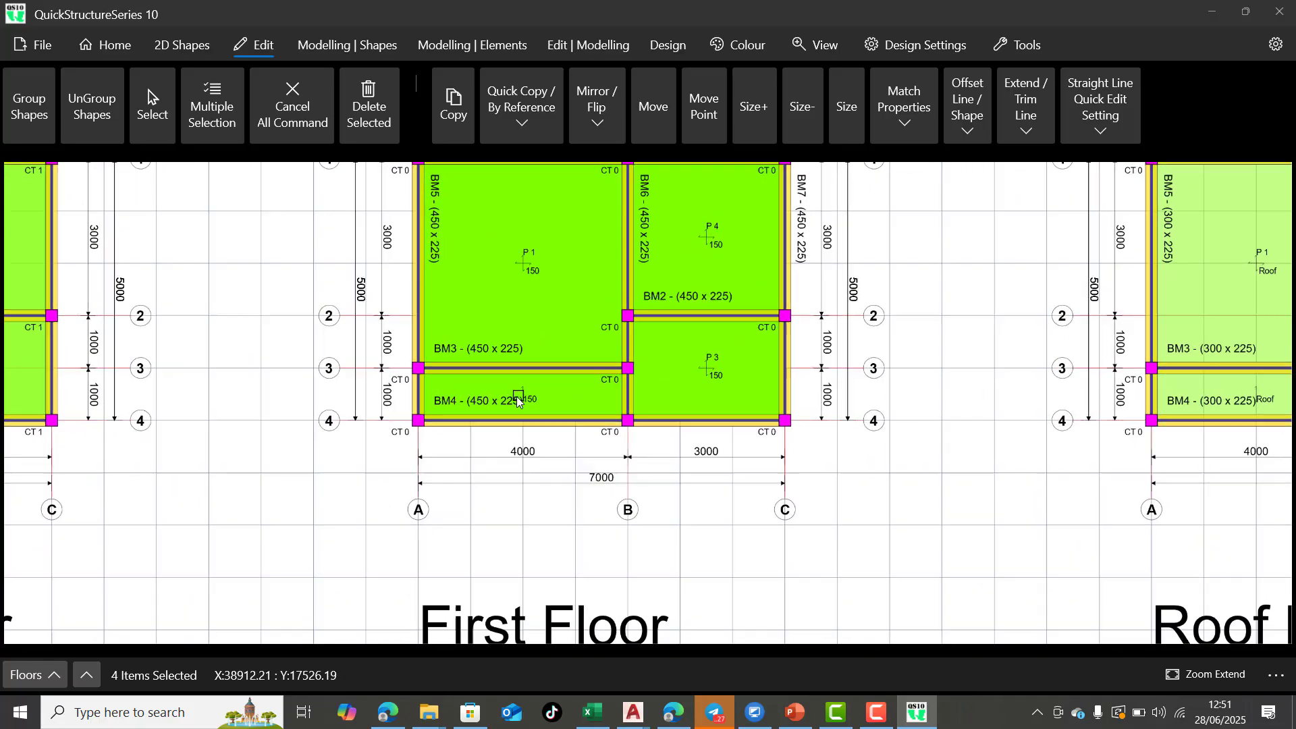
scroll(518, 398, "up", 1)
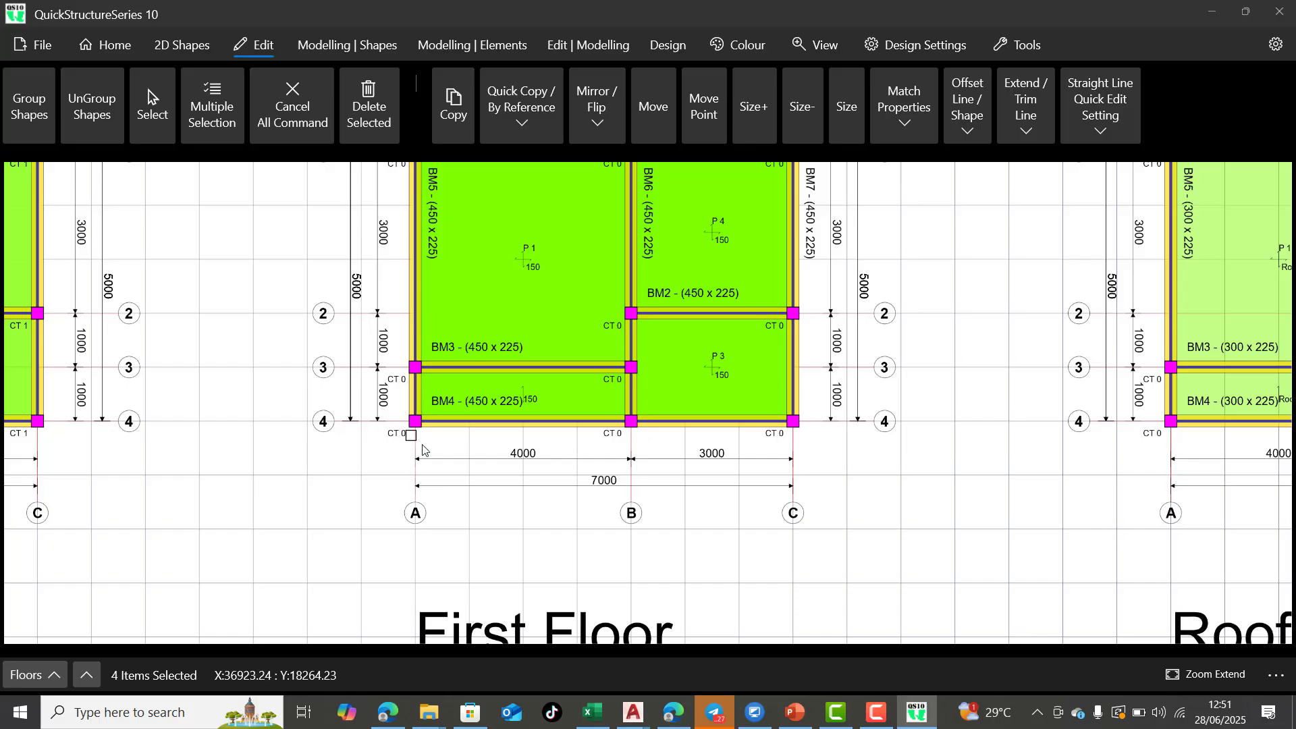
scroll(439, 460, "down", 2)
scroll(635, 305, "up", 3)
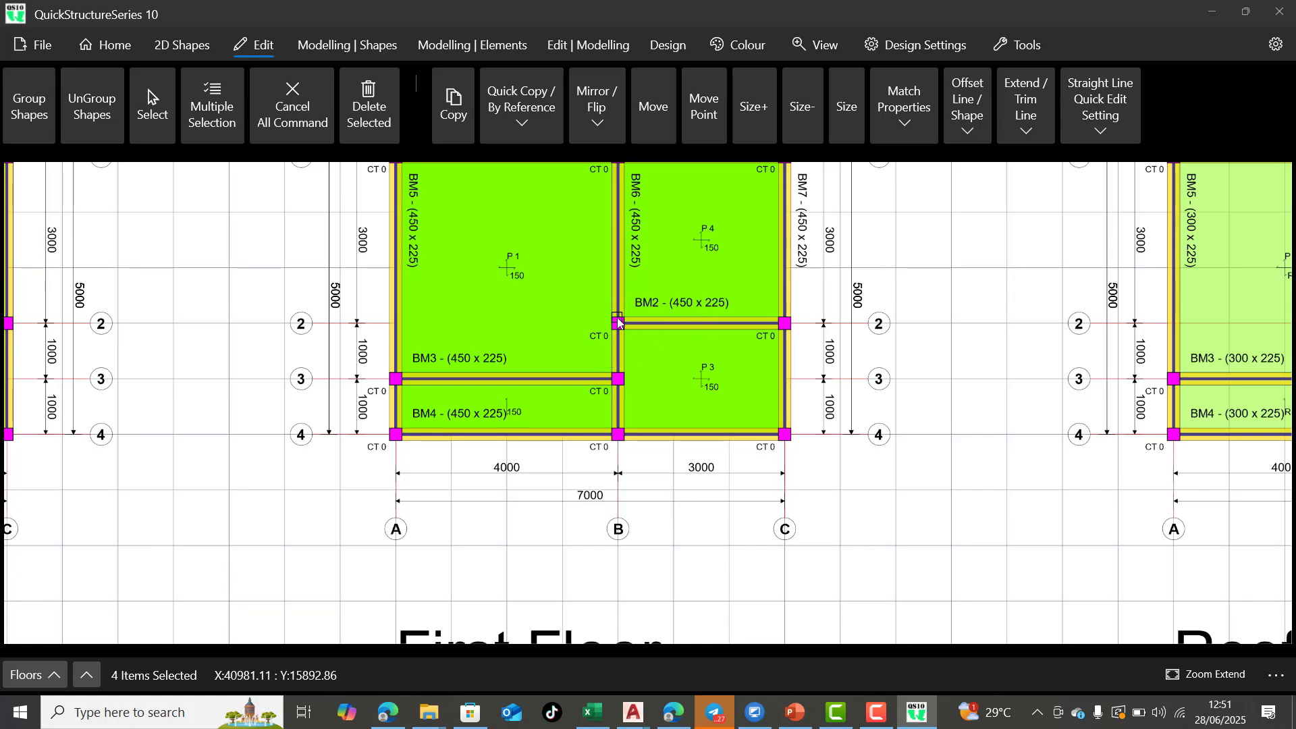
scroll(438, 421, "up", 2)
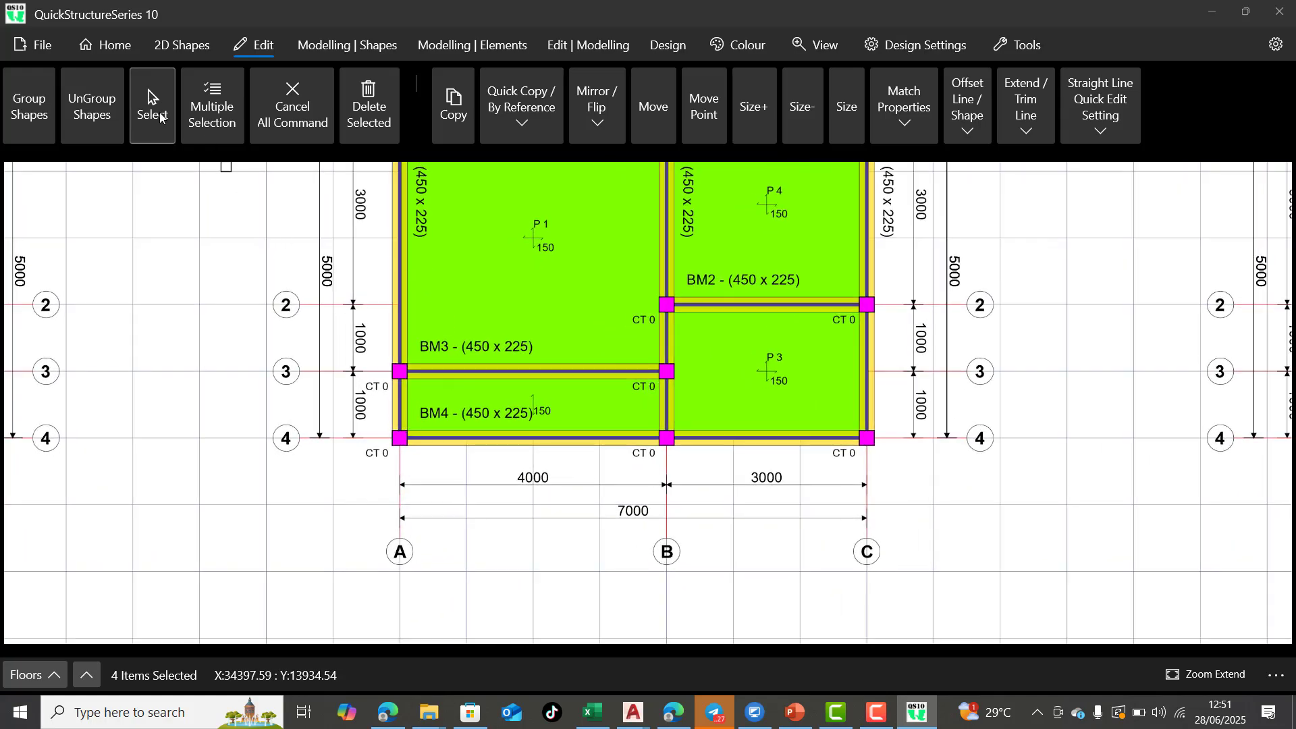
left_click(149, 101)
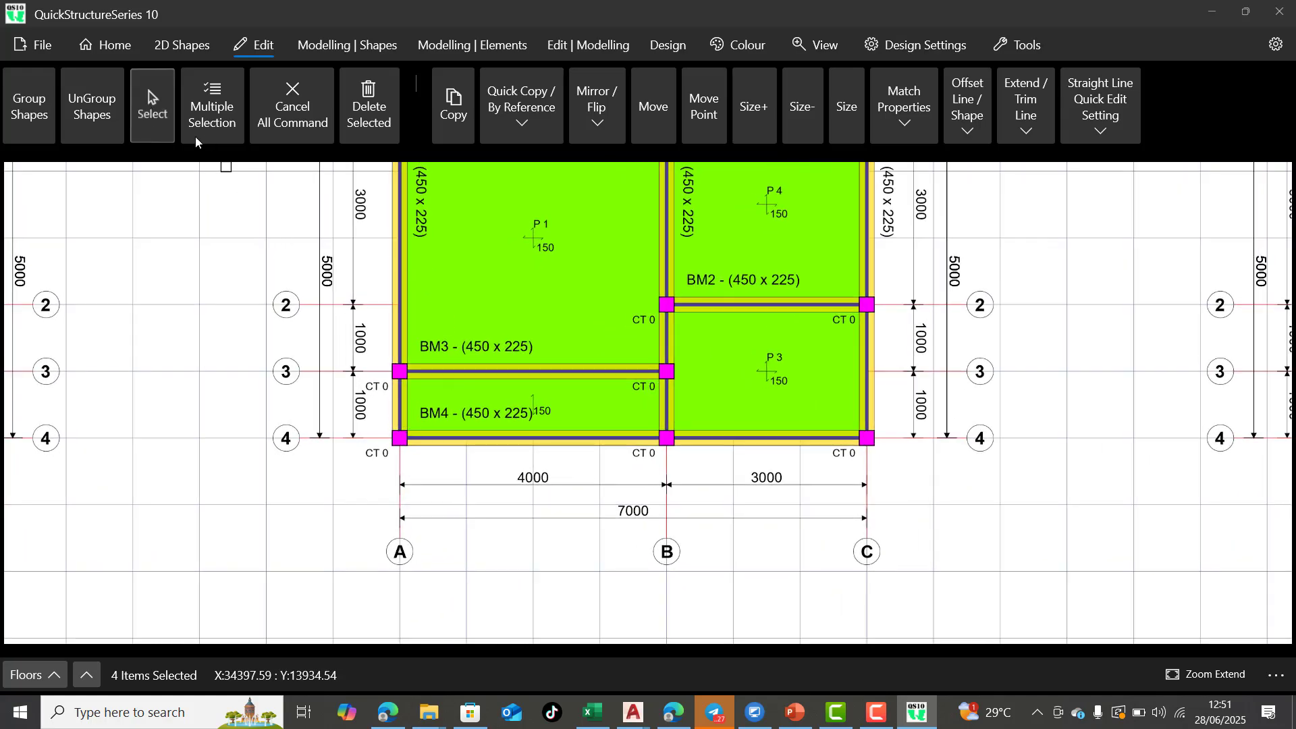
left_click(402, 439)
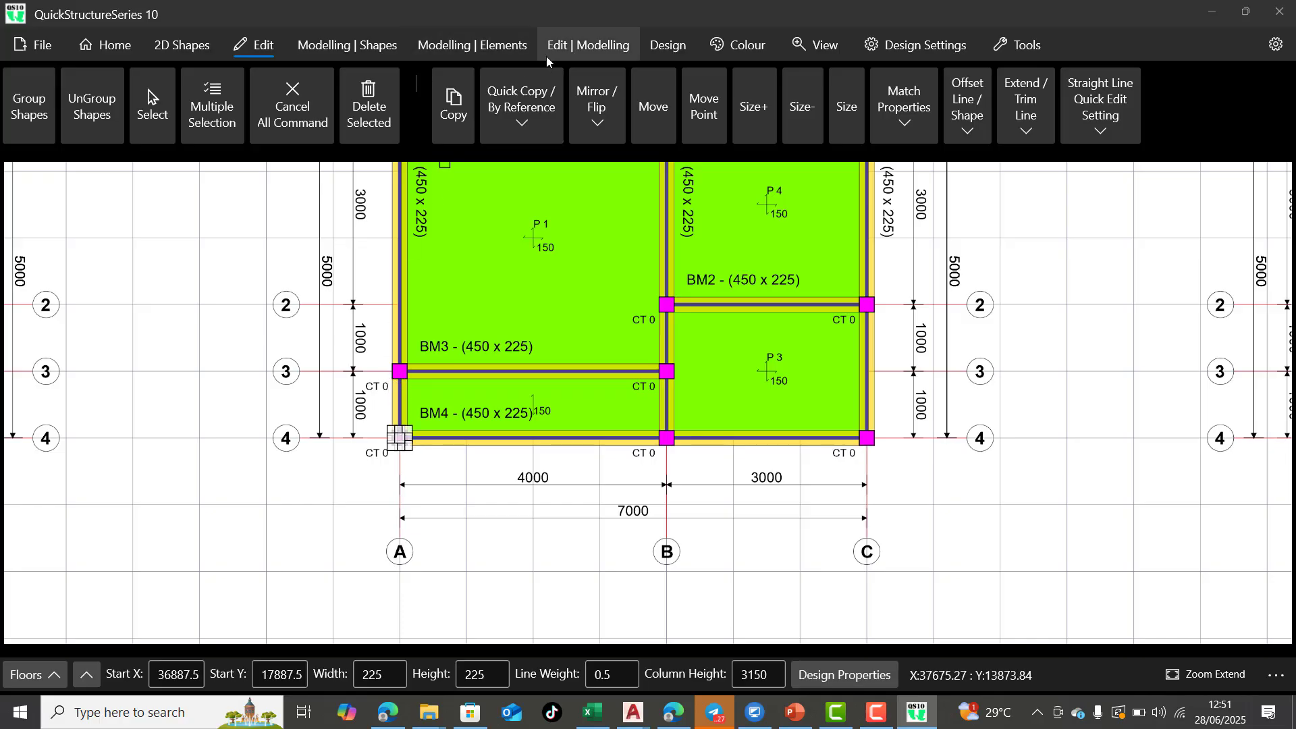
left_click(562, 49)
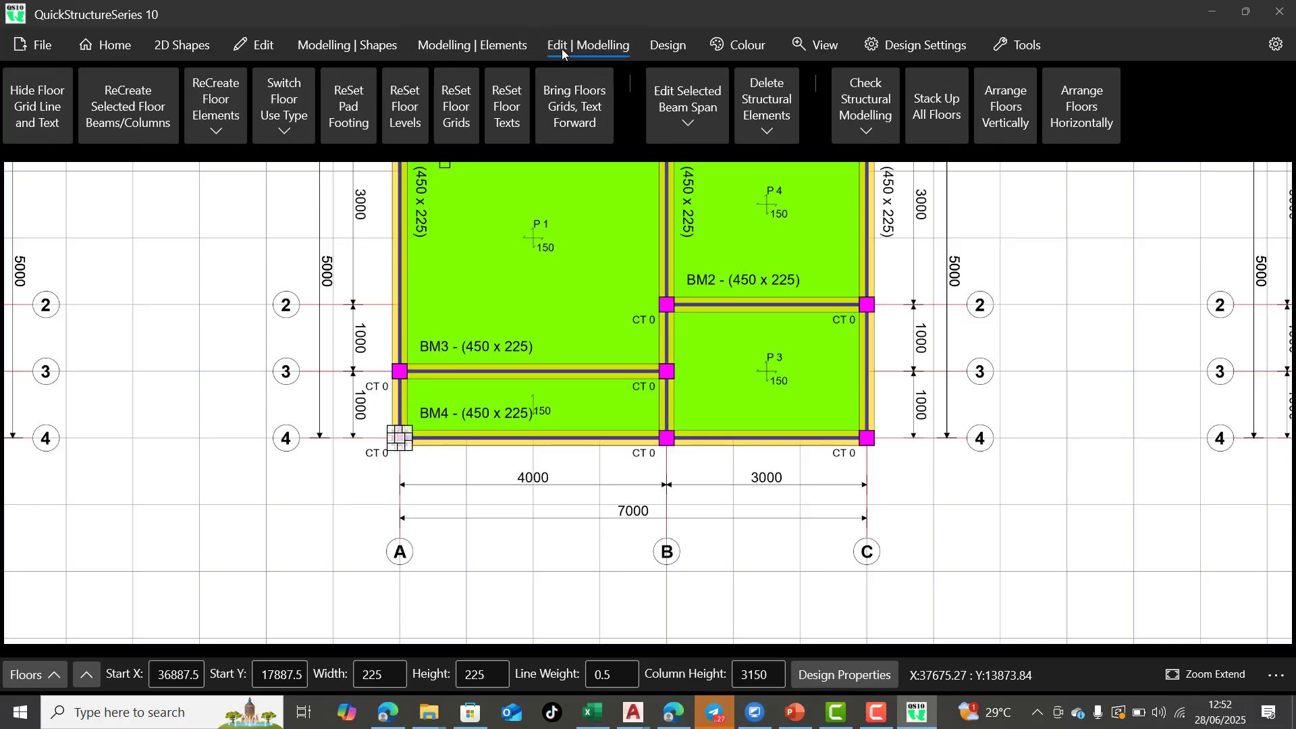
left_click(756, 139)
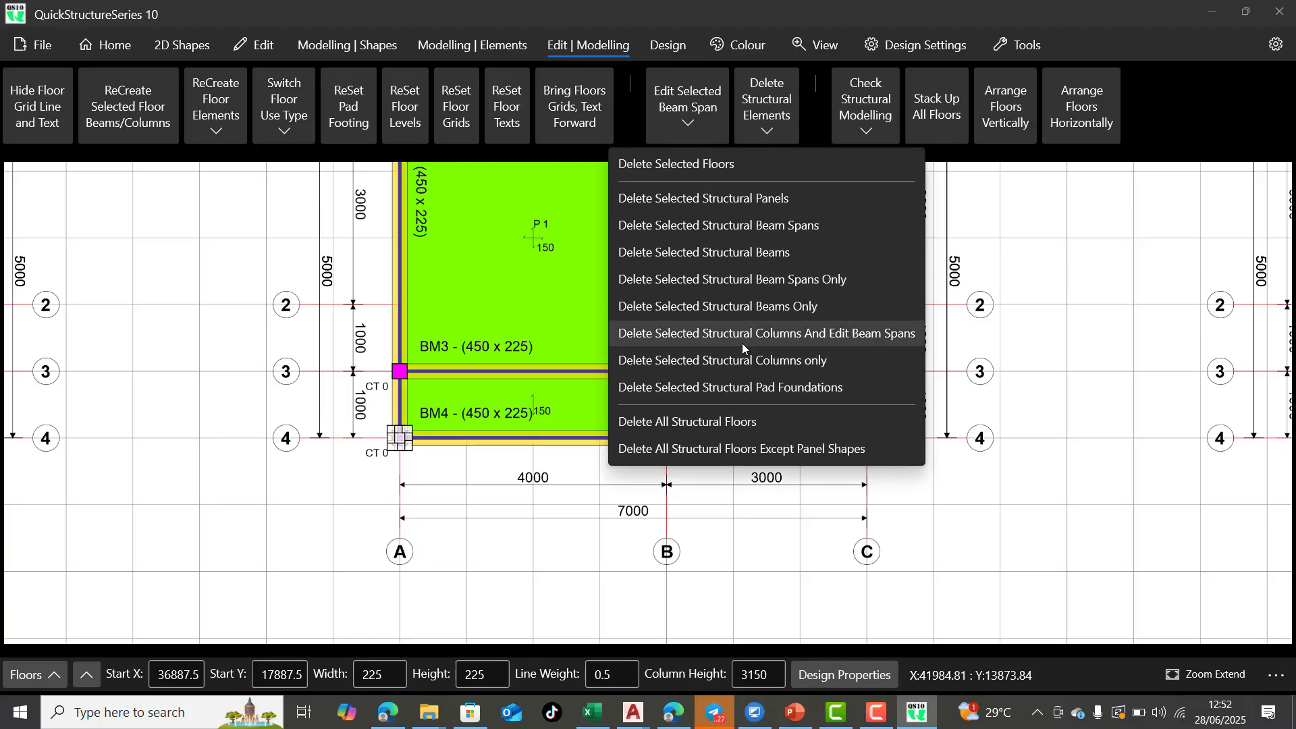
left_click(753, 361)
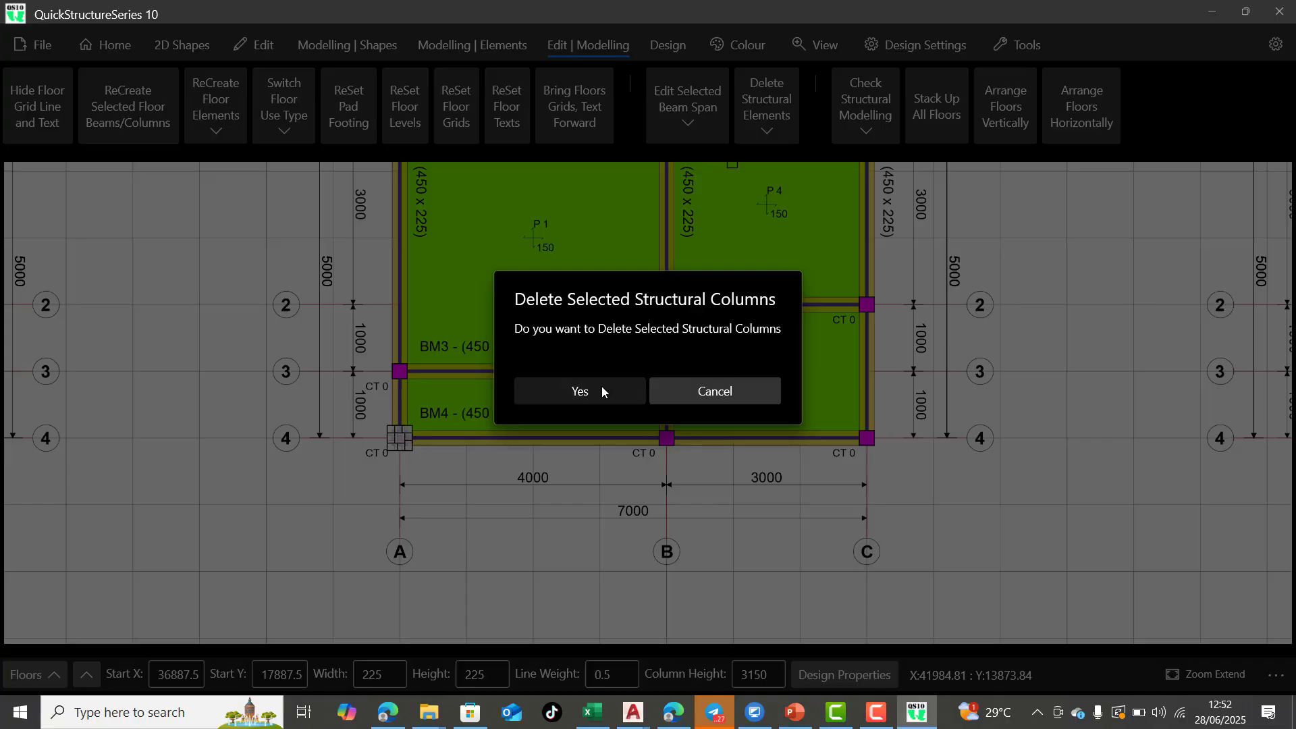
left_click(602, 386)
Inspect grid intersection A-4 on the ground floor layout and compare it with the first floor layout
scroll(741, 341, "down", 2)
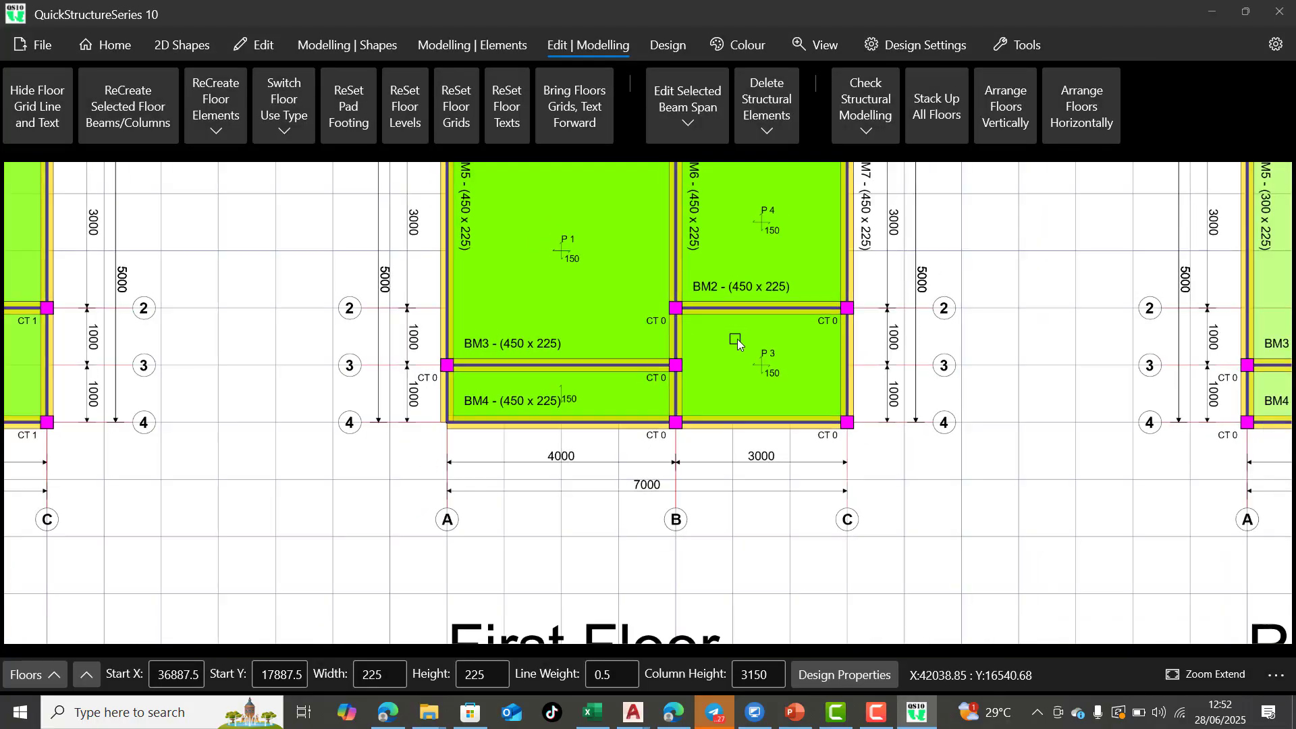
scroll(745, 345, "down", 1)
scroll(631, 394, "down", 2)
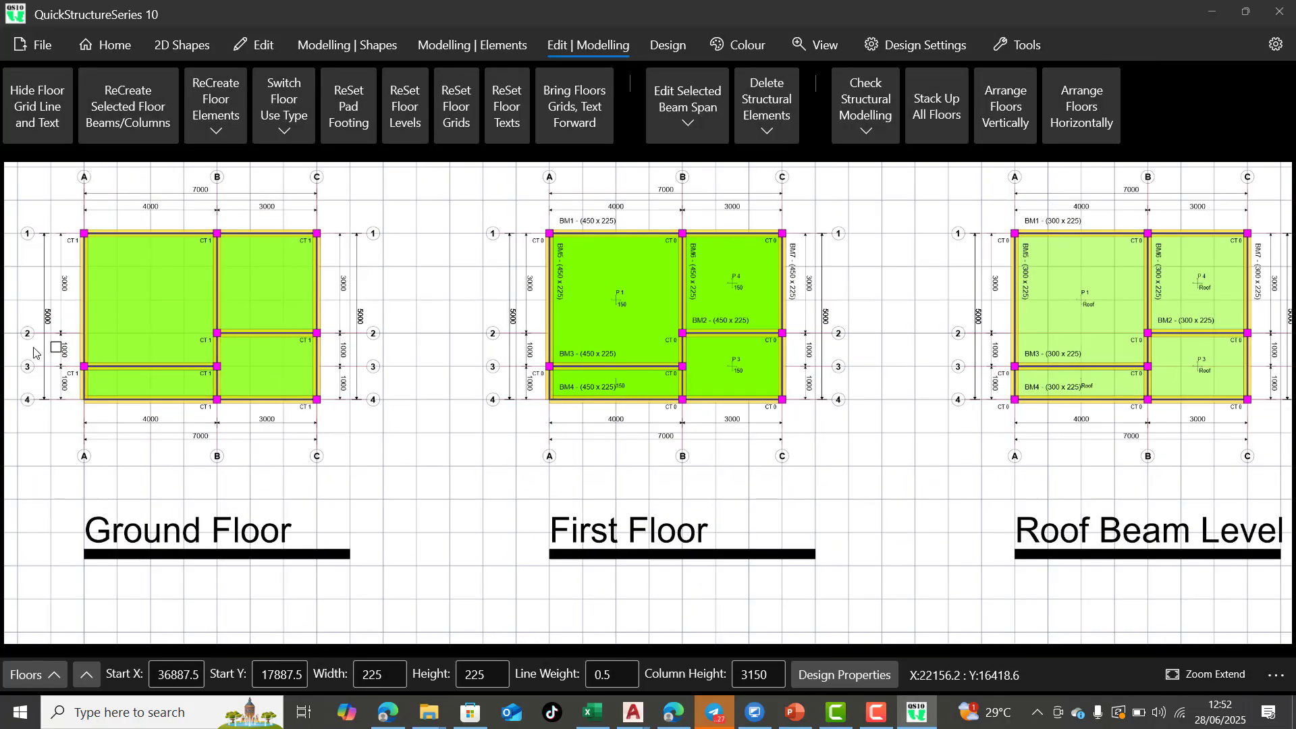
scroll(30, 404, "up", 2)
scroll(58, 399, "up", 3)
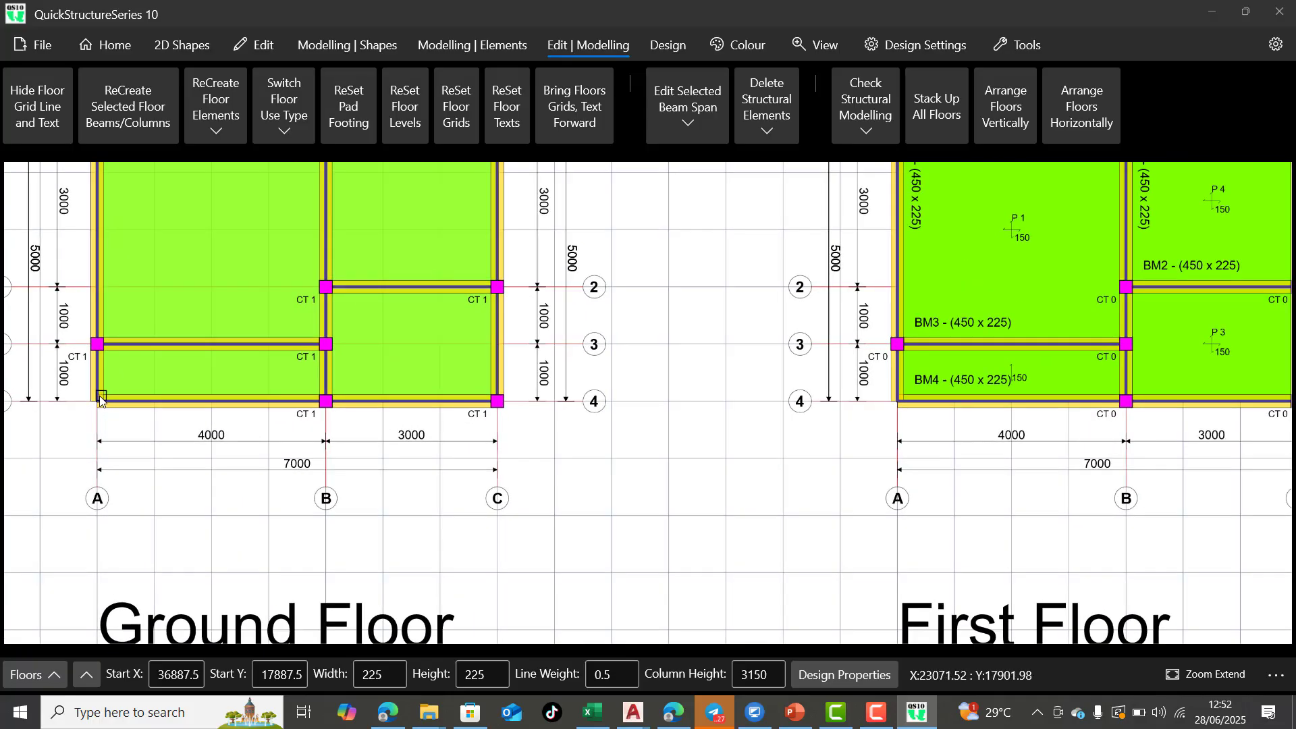
scroll(540, 446, "down", 2)
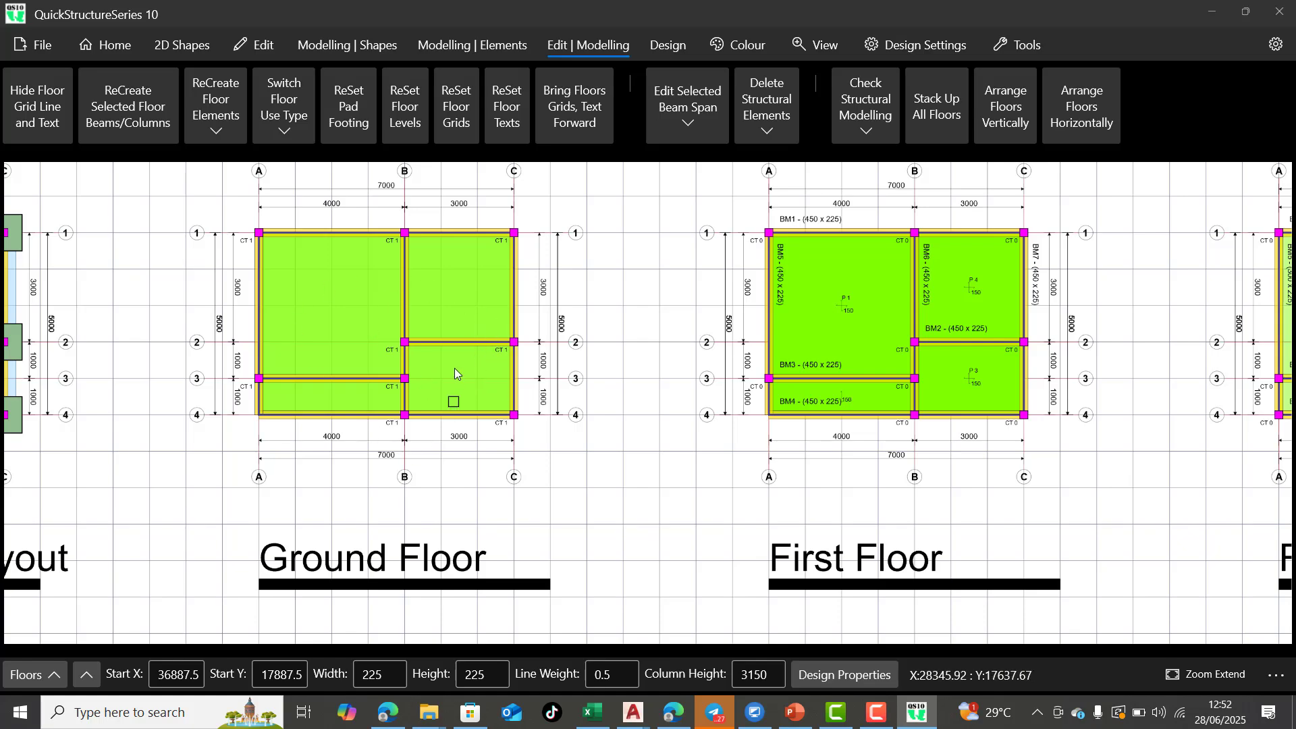
Delete the first-floor column at grid intersection B-2 with the columns-only option and check the other floor layouts
scroll(345, 254, "up", 3)
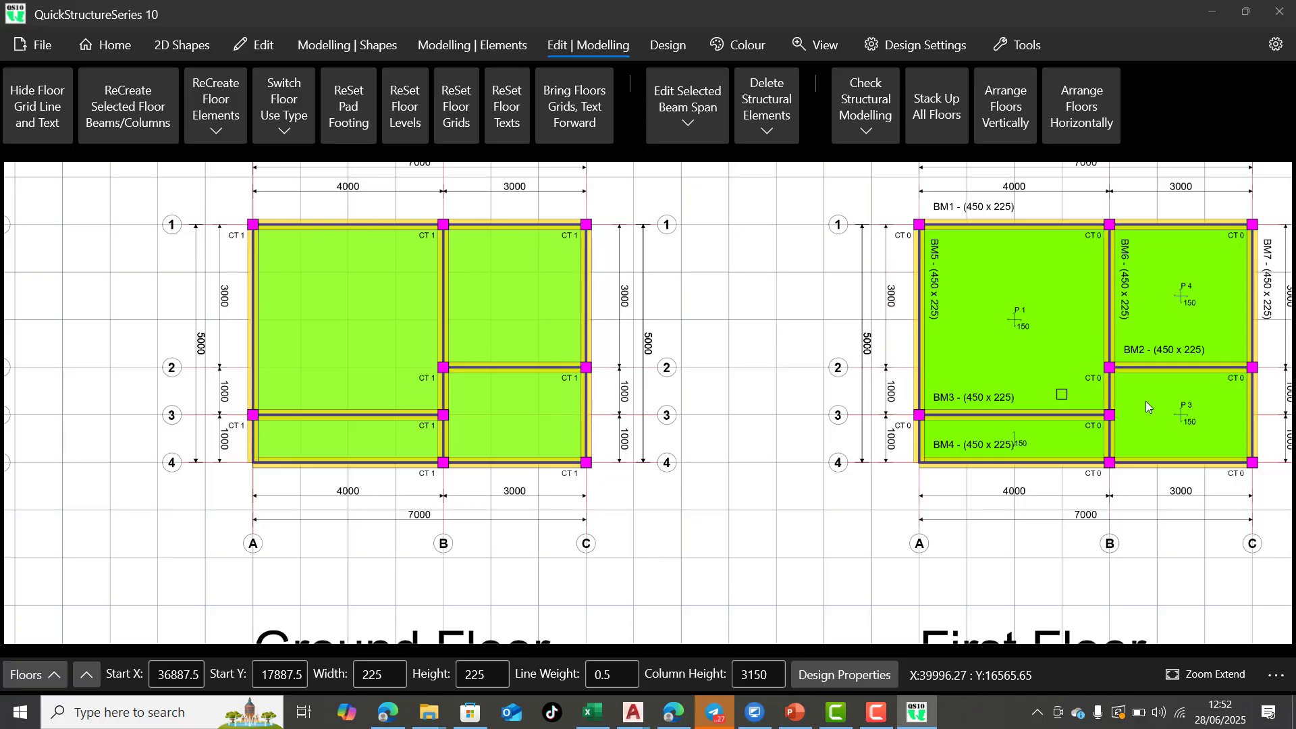
scroll(1148, 406, "up", 5)
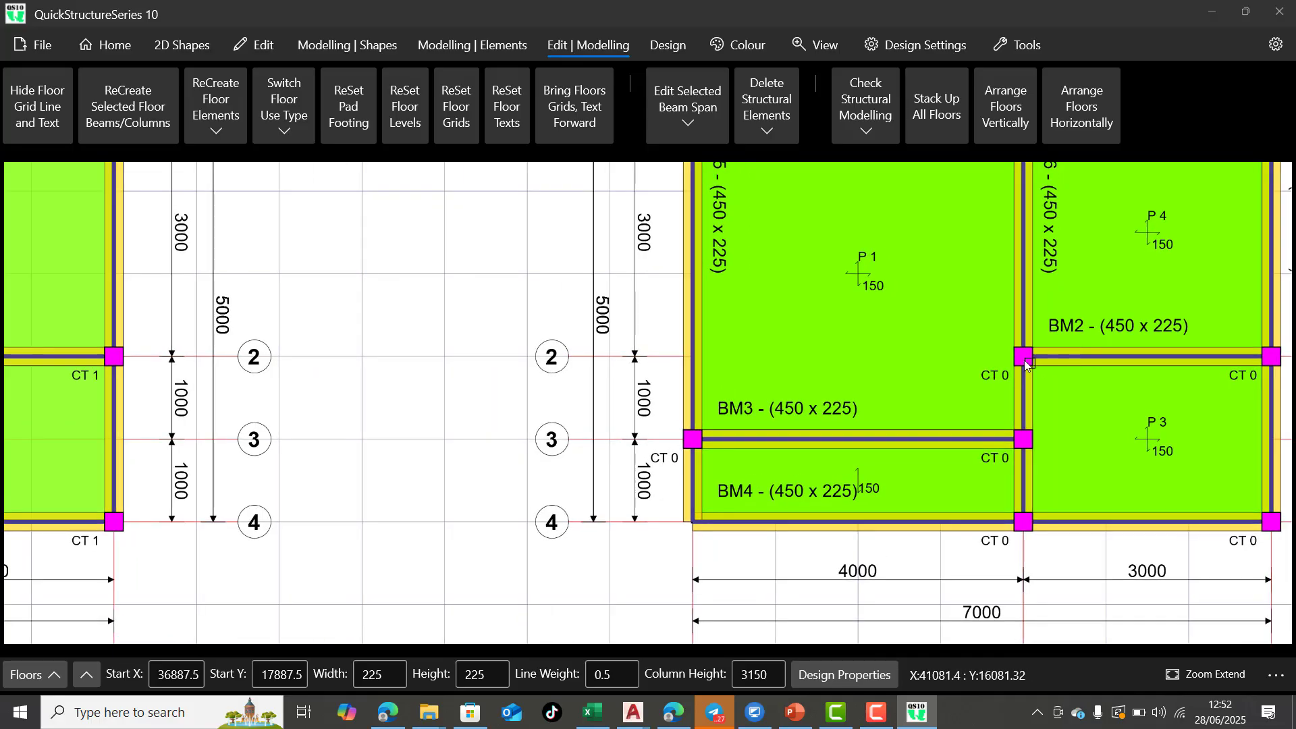
left_click(1025, 363)
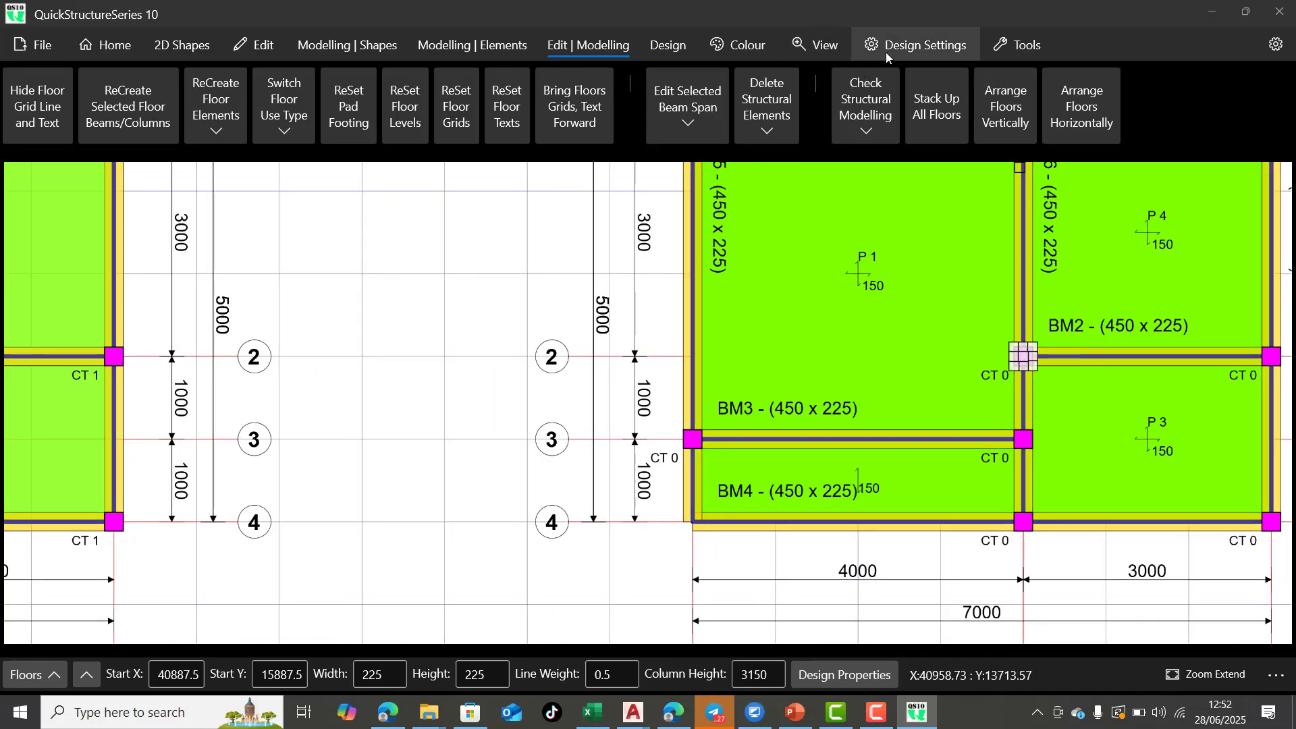
left_click(766, 134)
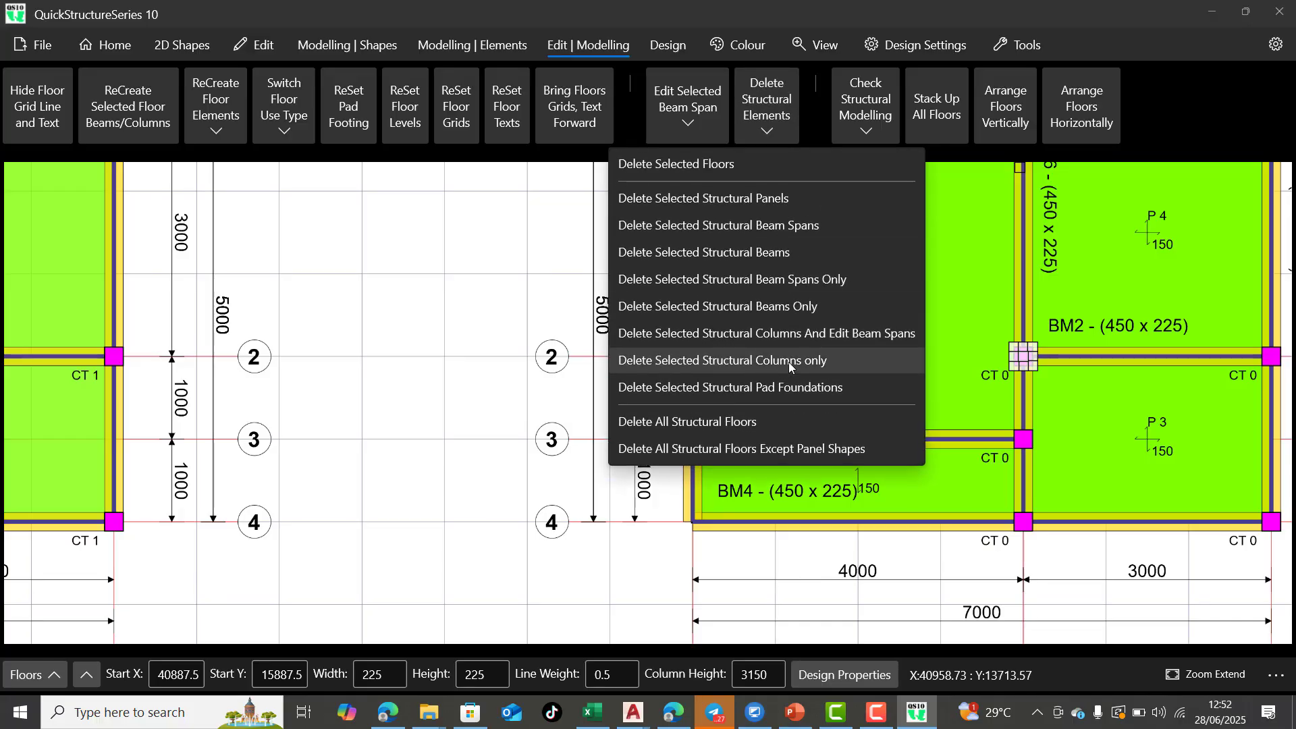
left_click(789, 362)
left_click(593, 391)
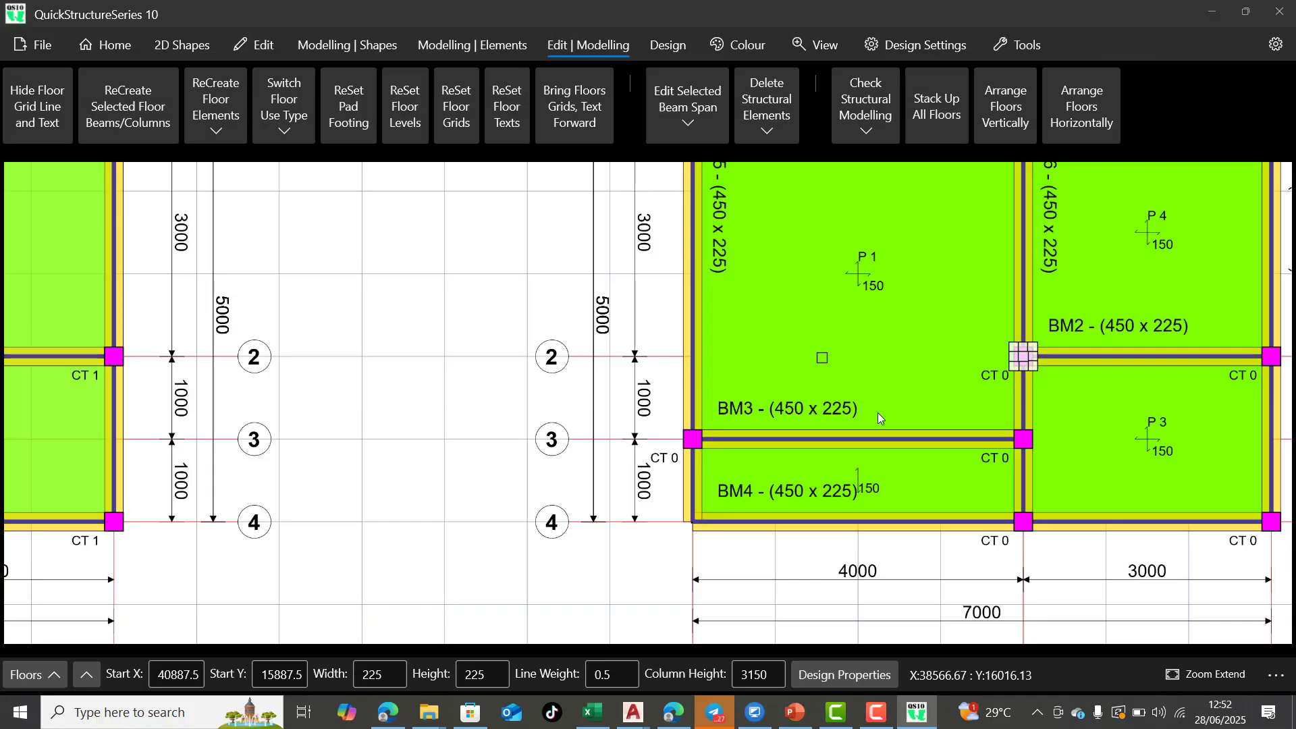
scroll(878, 417, "down", 3)
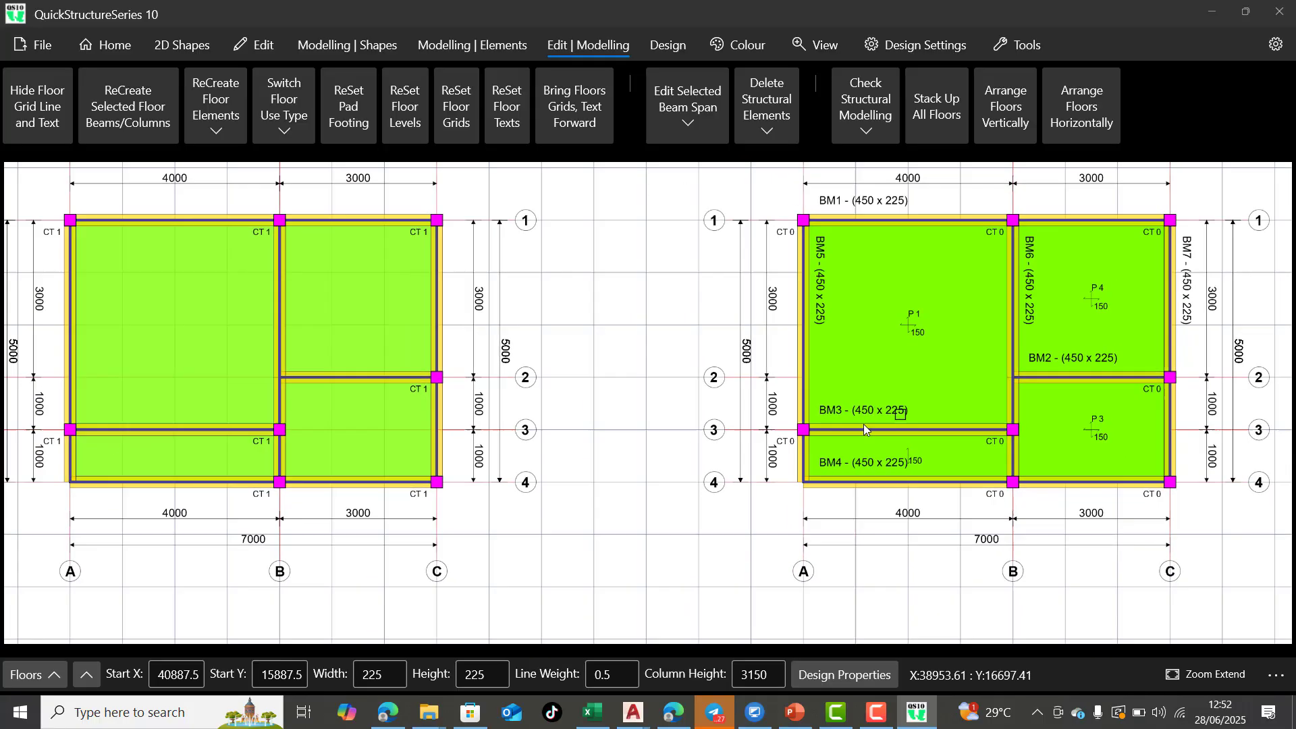
scroll(864, 425, "down", 5)
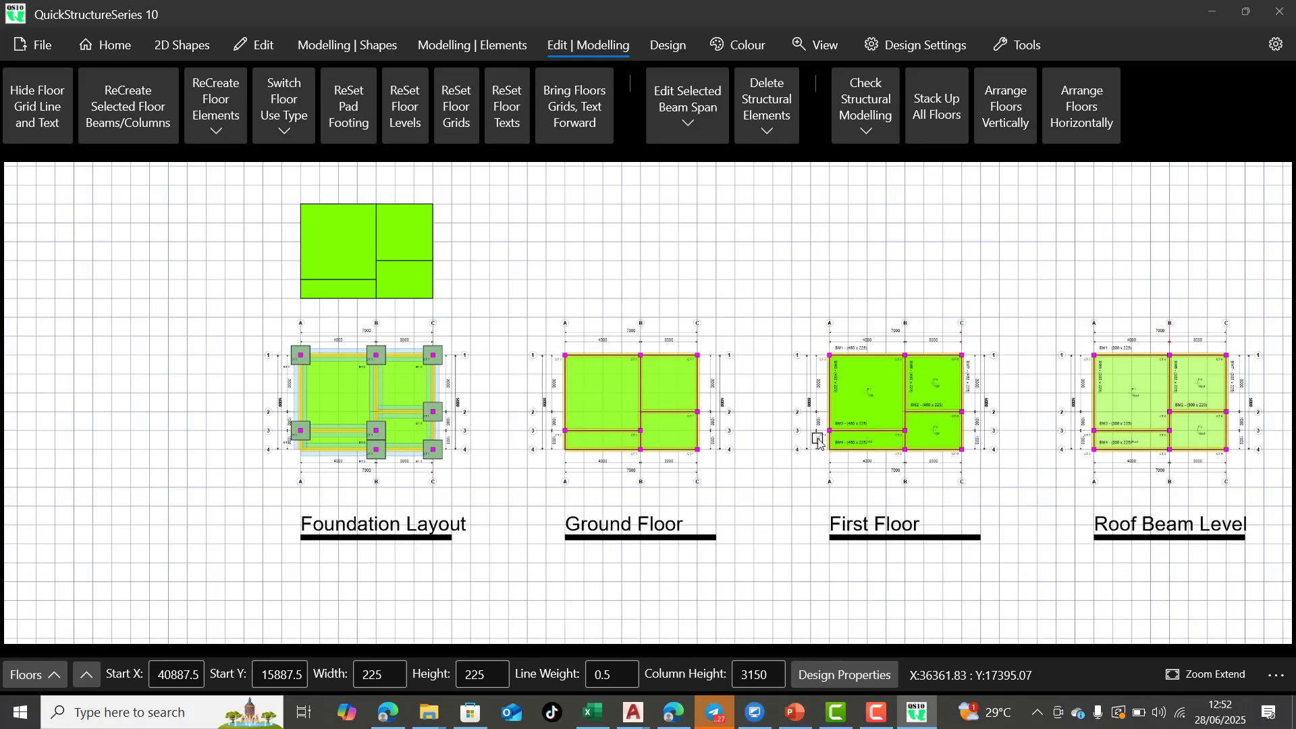
Delete the roof beam level column at grid intersection A-4 with the columns-only option
scroll(1253, 409, "up", 5)
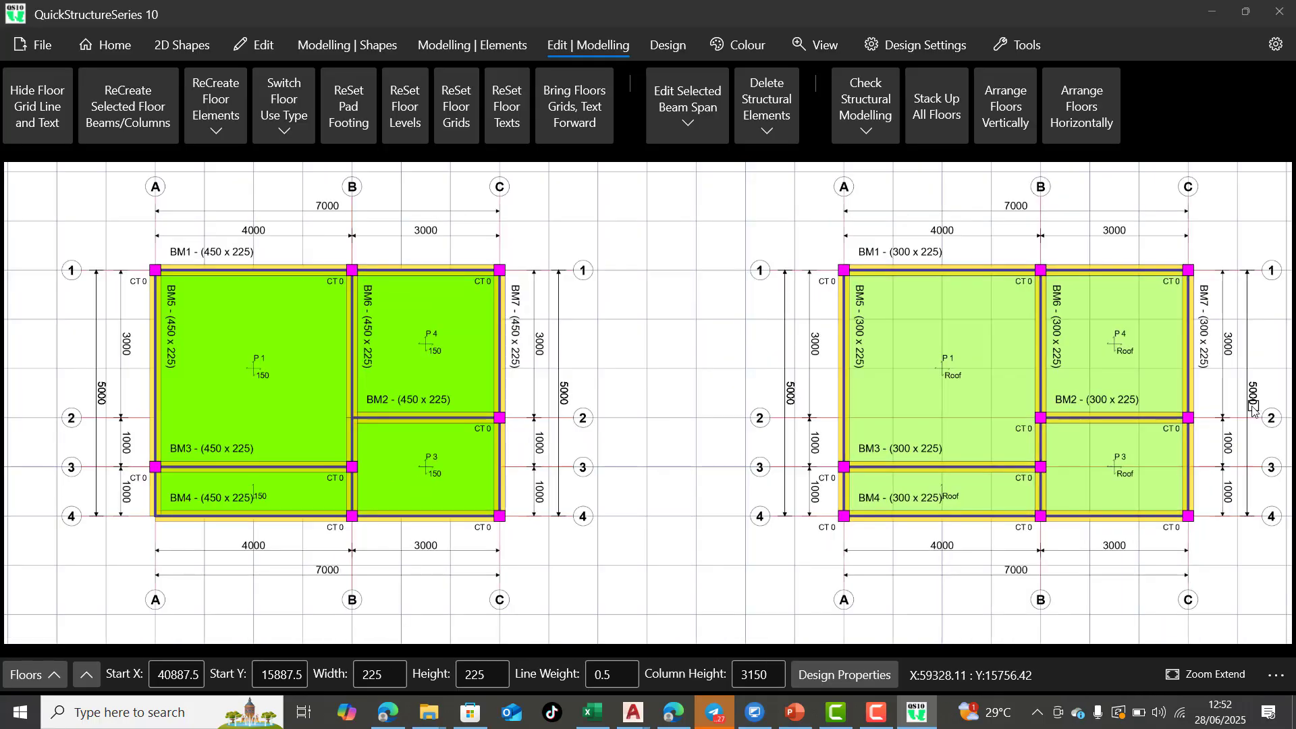
scroll(1252, 408, "up", 1)
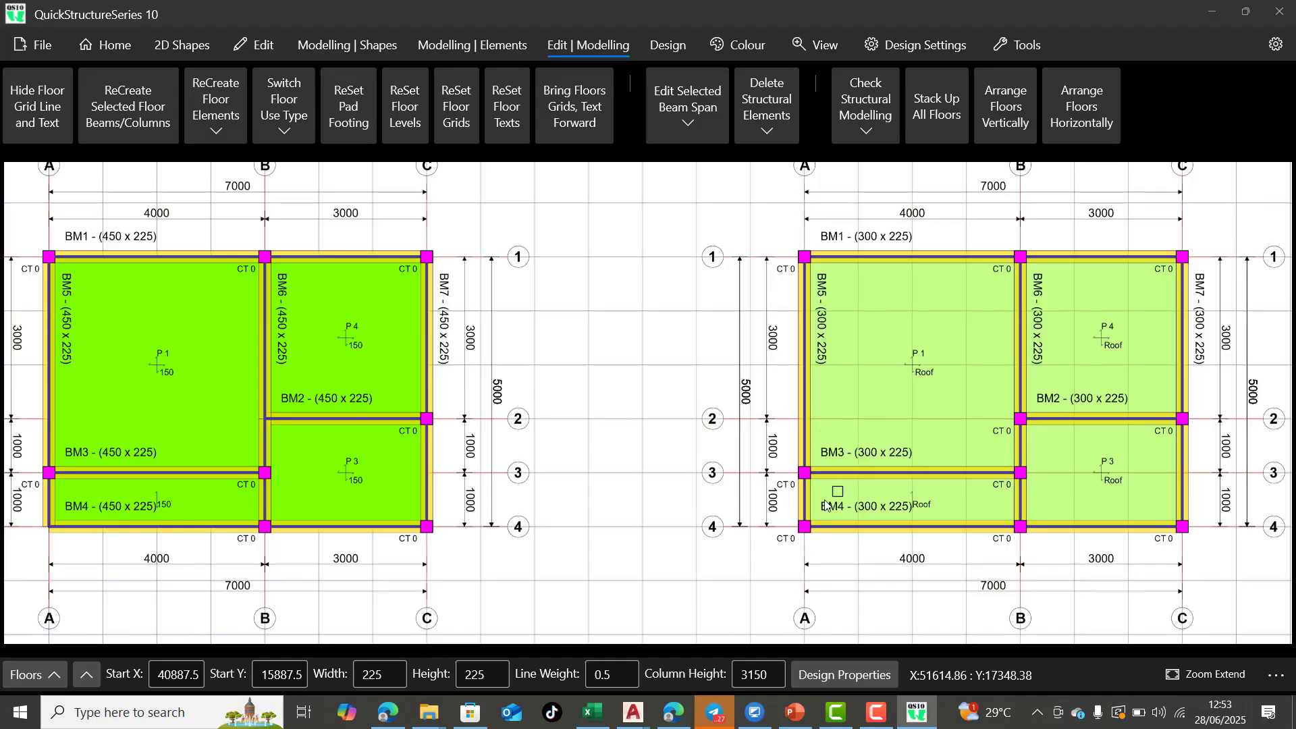
left_click(806, 532)
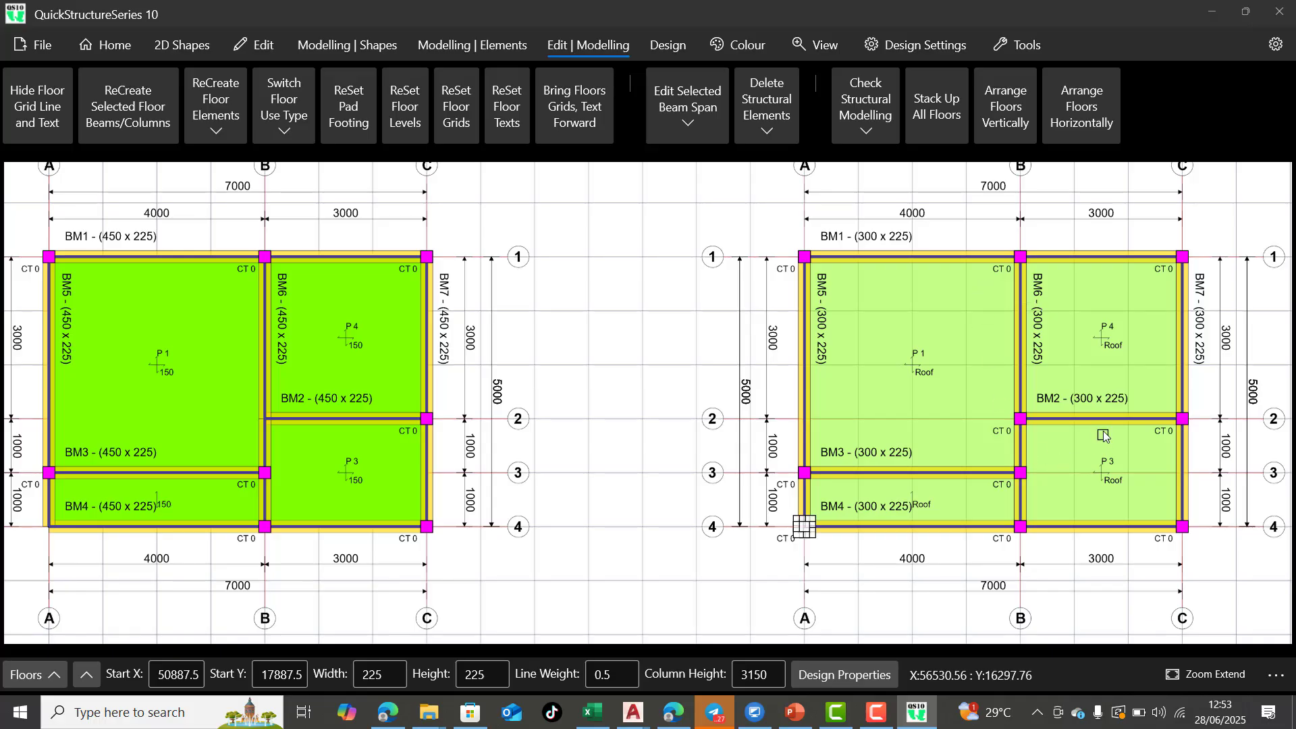
scroll(1033, 370, "down", 5)
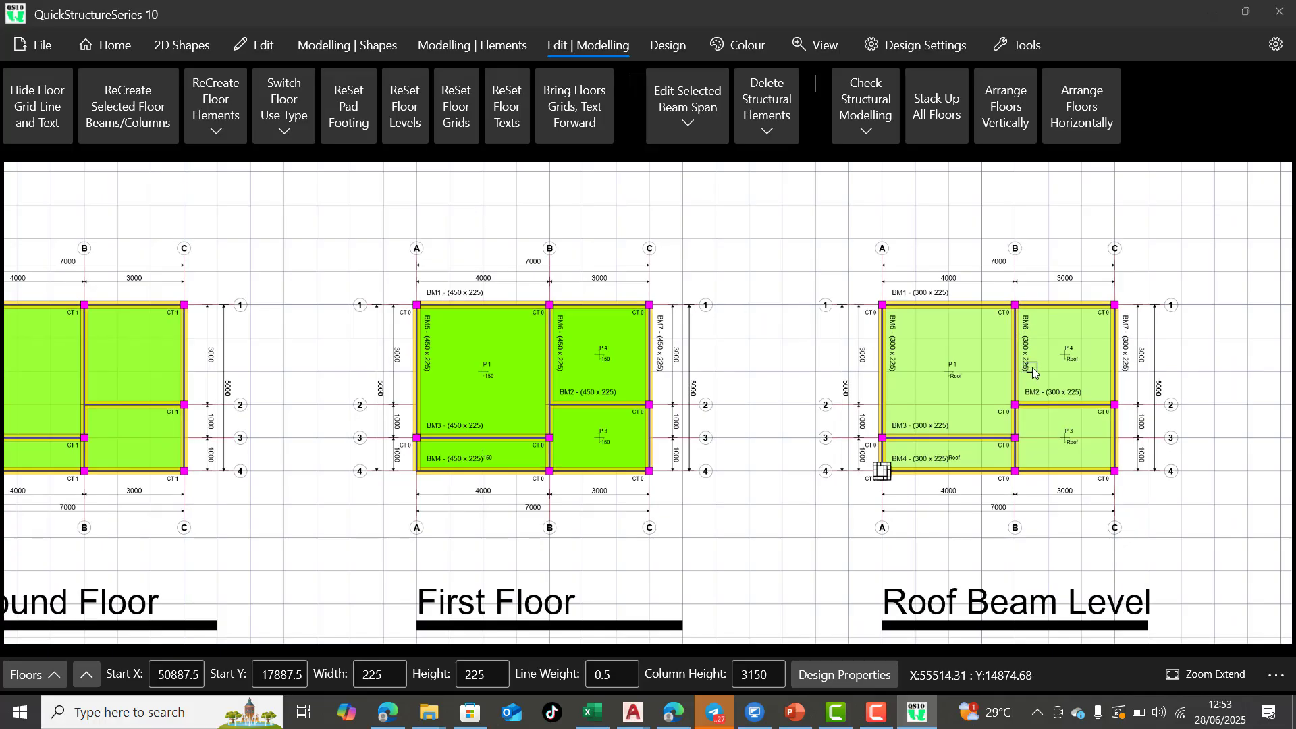
scroll(1023, 364, "up", 5)
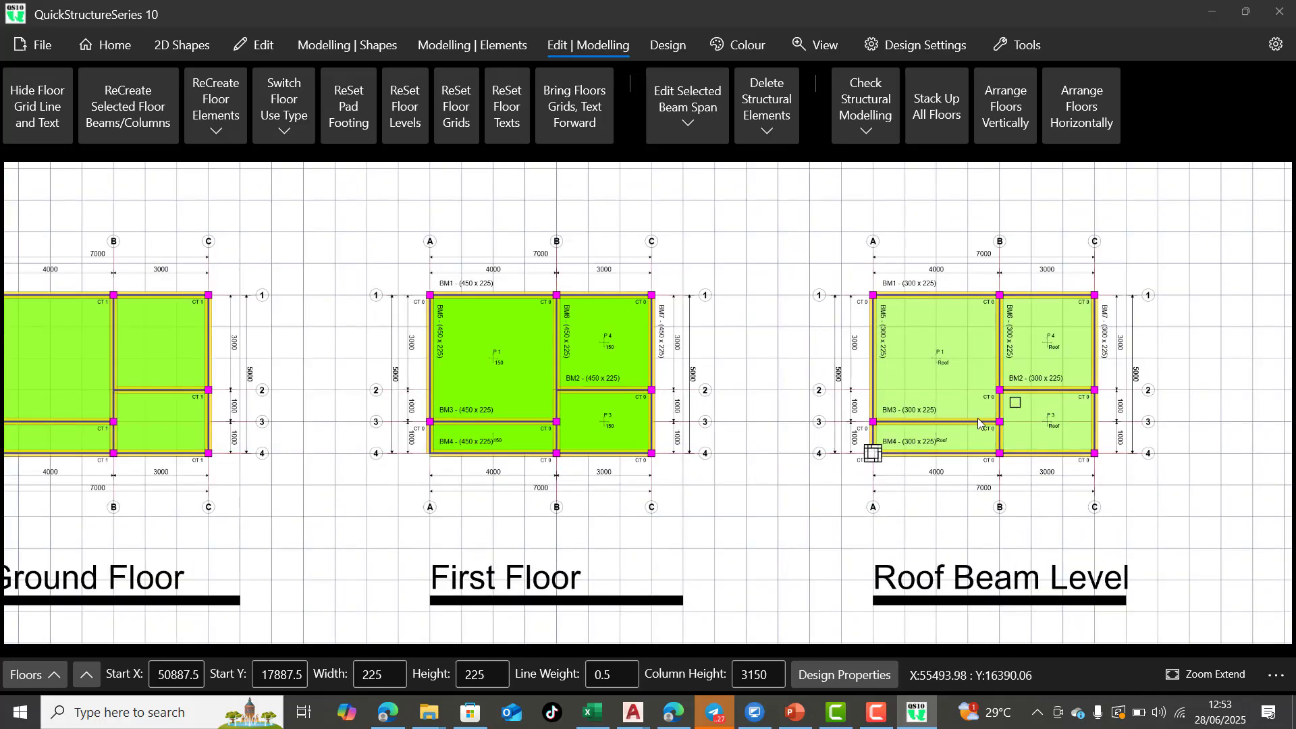
scroll(927, 408, "up", 3)
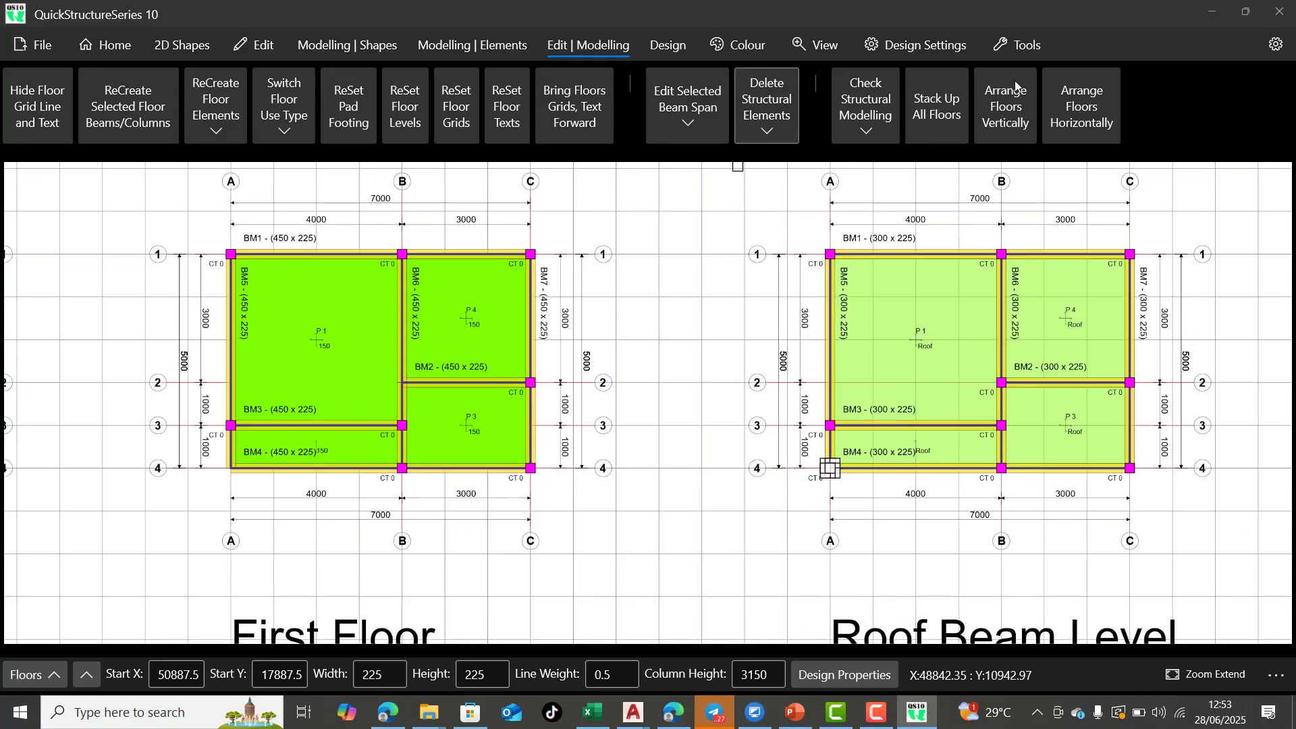
left_click(763, 133)
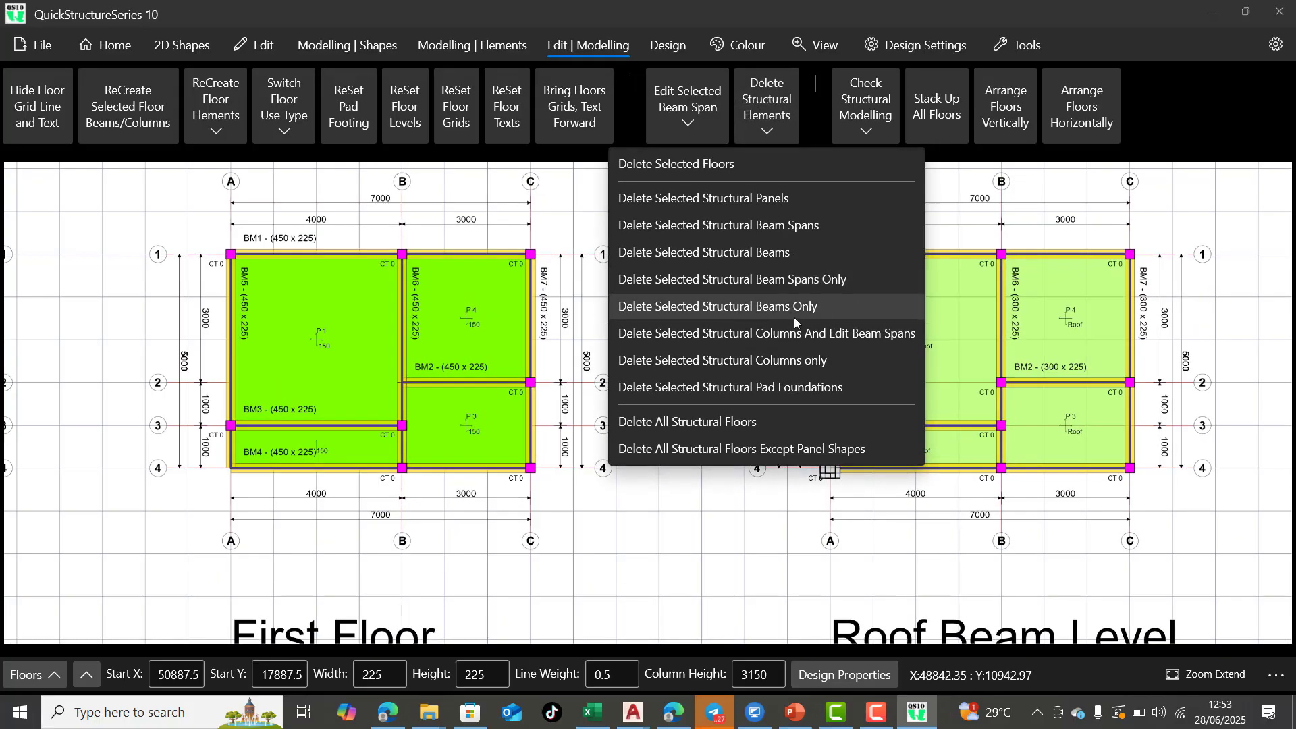
left_click(798, 360)
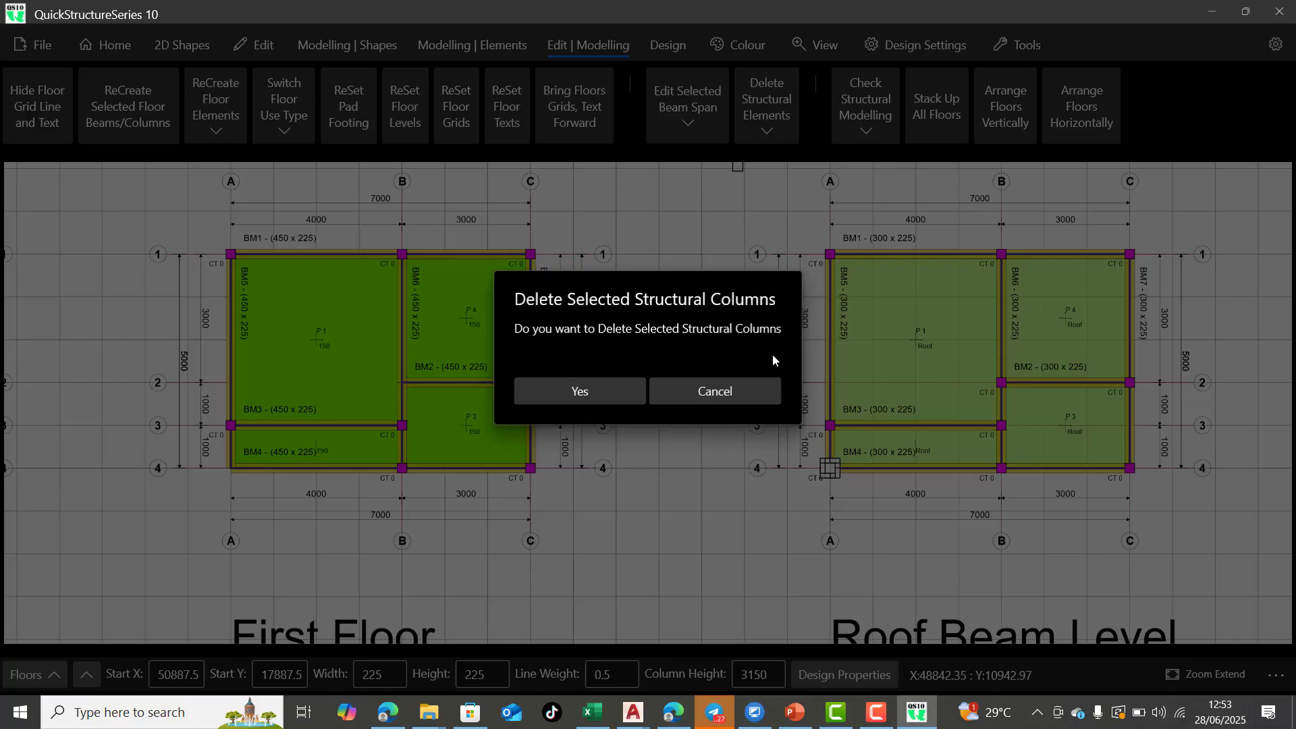
left_click(618, 393)
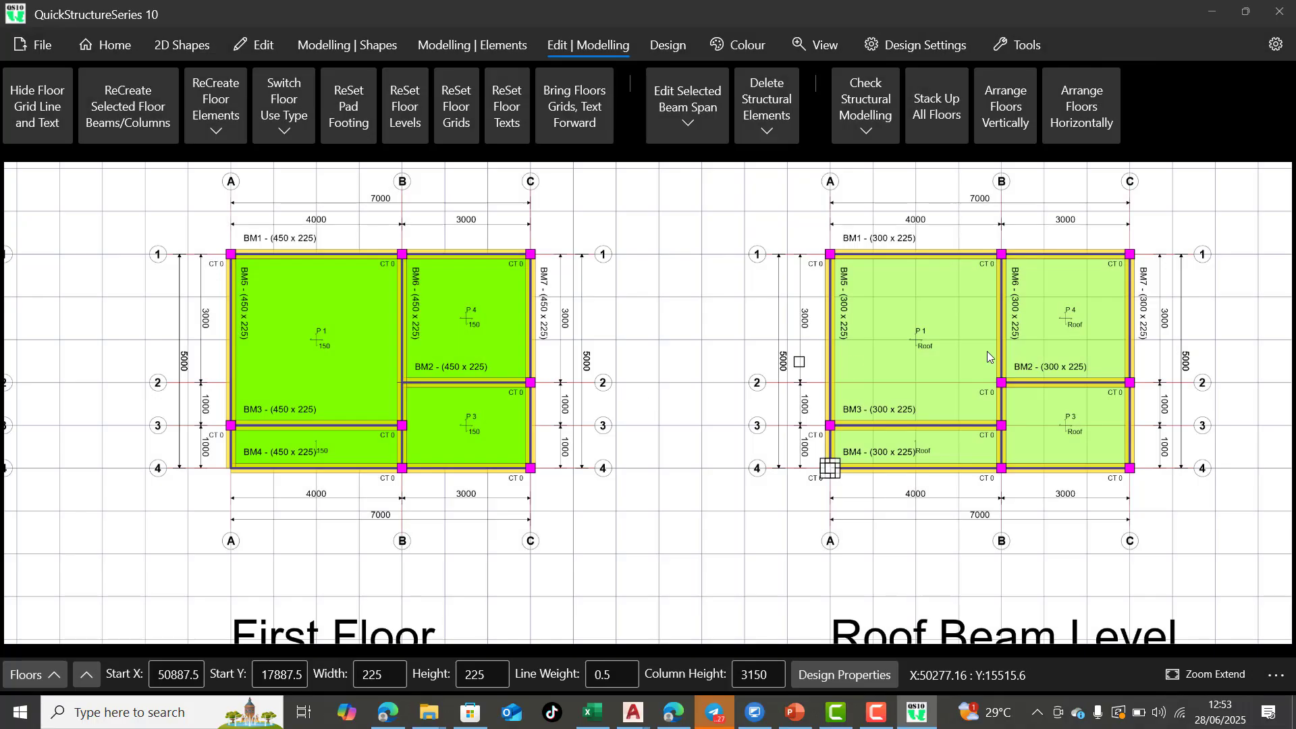
Delete the roof beam level column at grid intersection B-2, leaving the beam spans unedited
left_click(1002, 383)
left_click(764, 132)
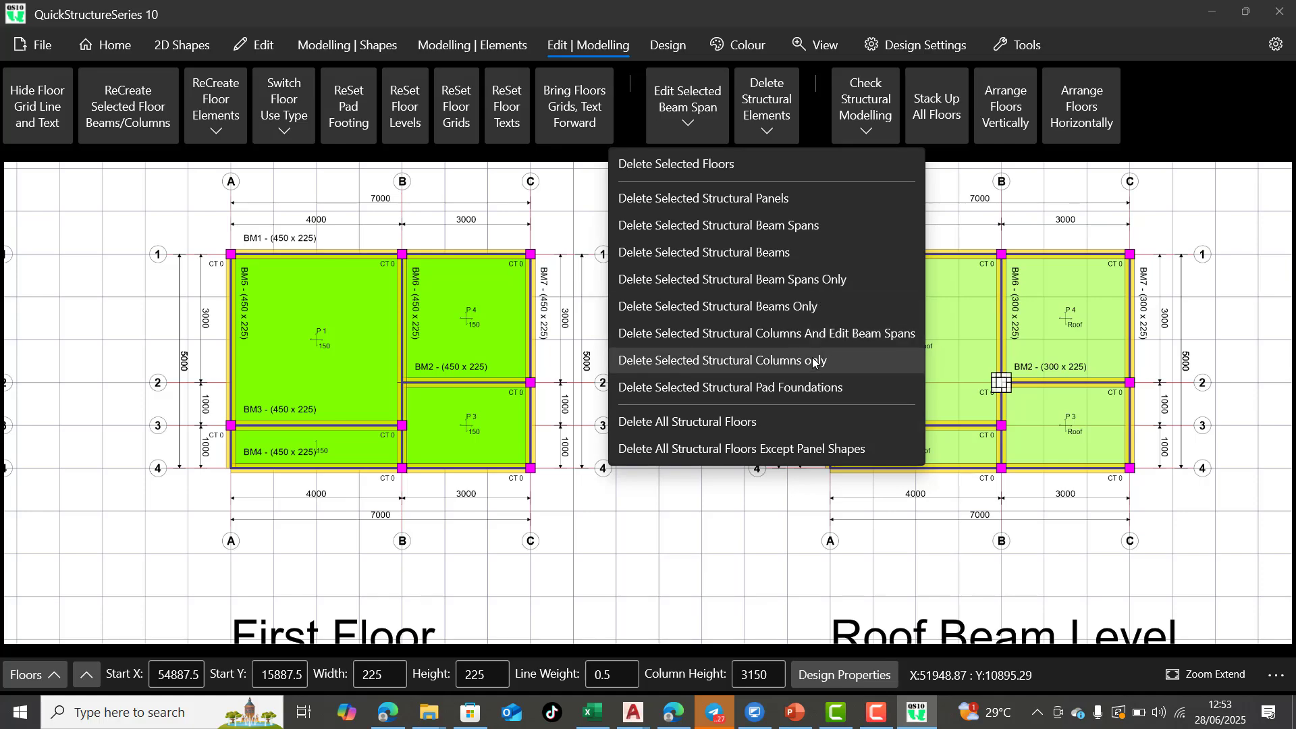
left_click(813, 361)
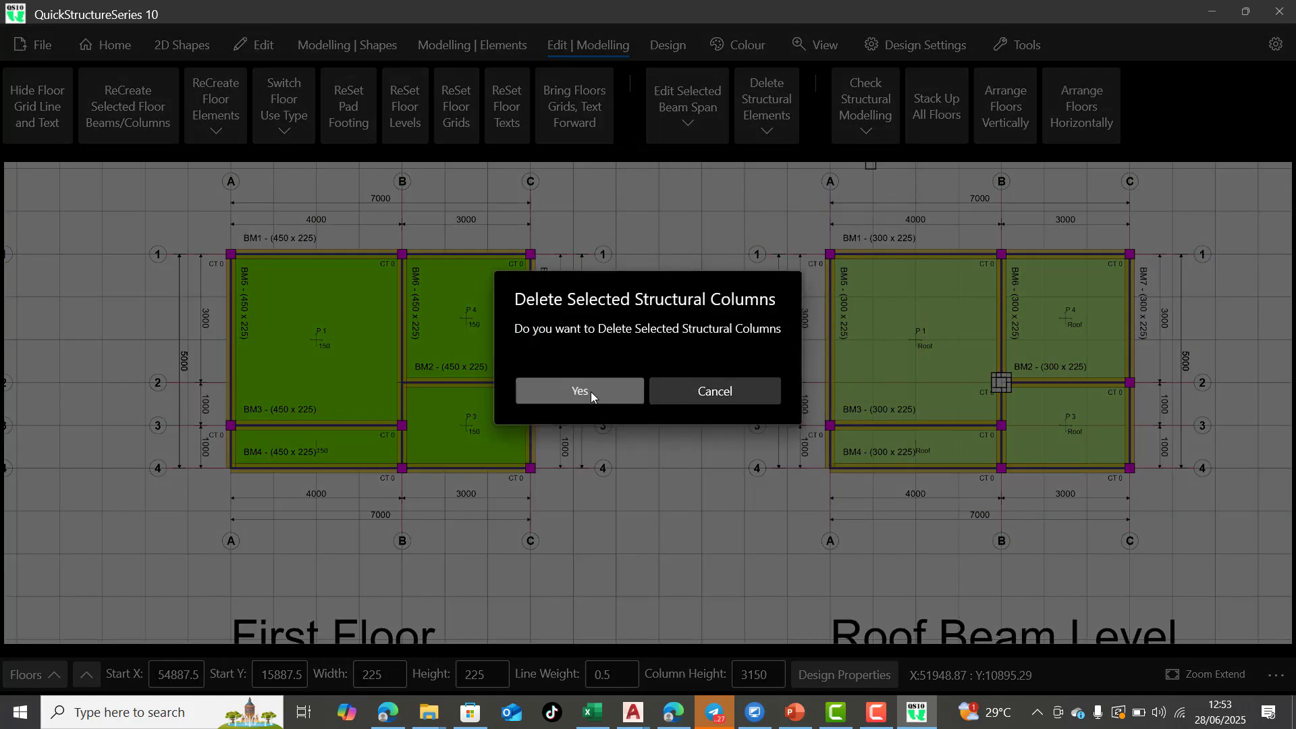
left_click(590, 391)
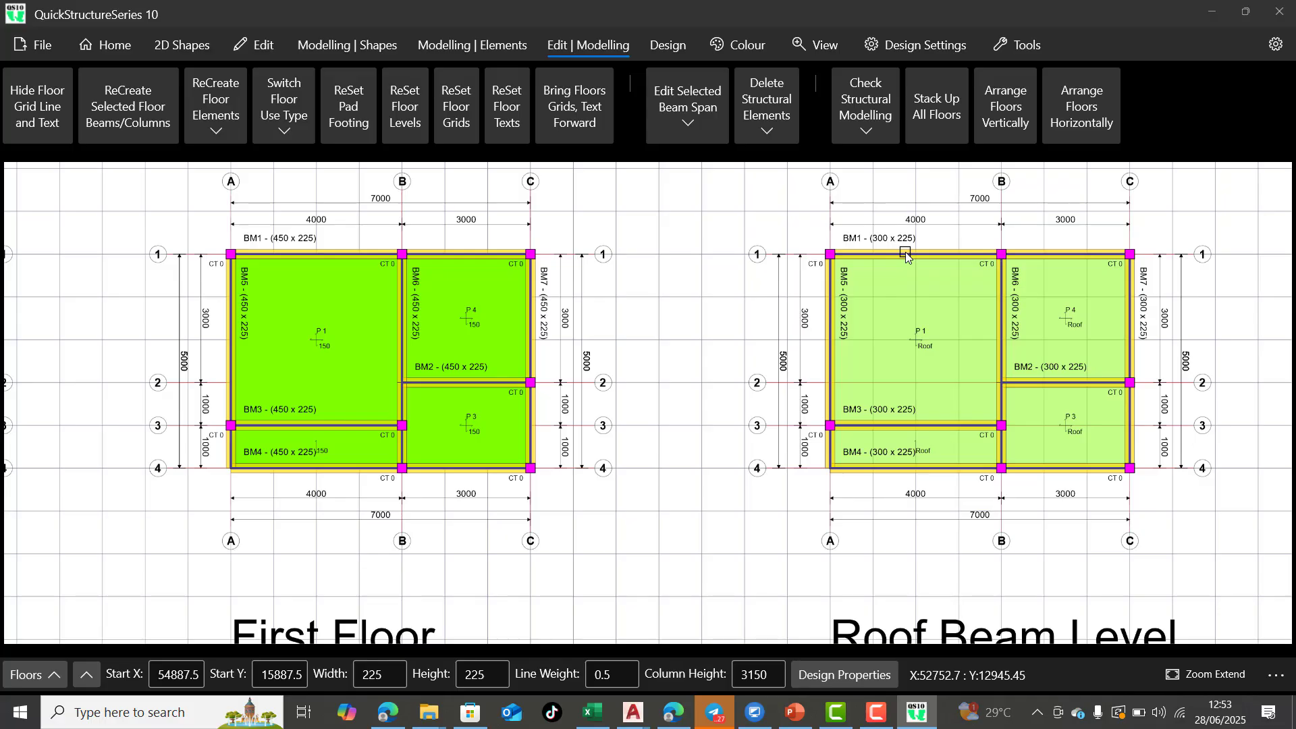
Examine the first floor and roof beam level layouts, comparing the beams around grid intersections A-4 and B-2 where columns were removed
scroll(905, 252, "up", 3)
scroll(905, 238, "up", 1)
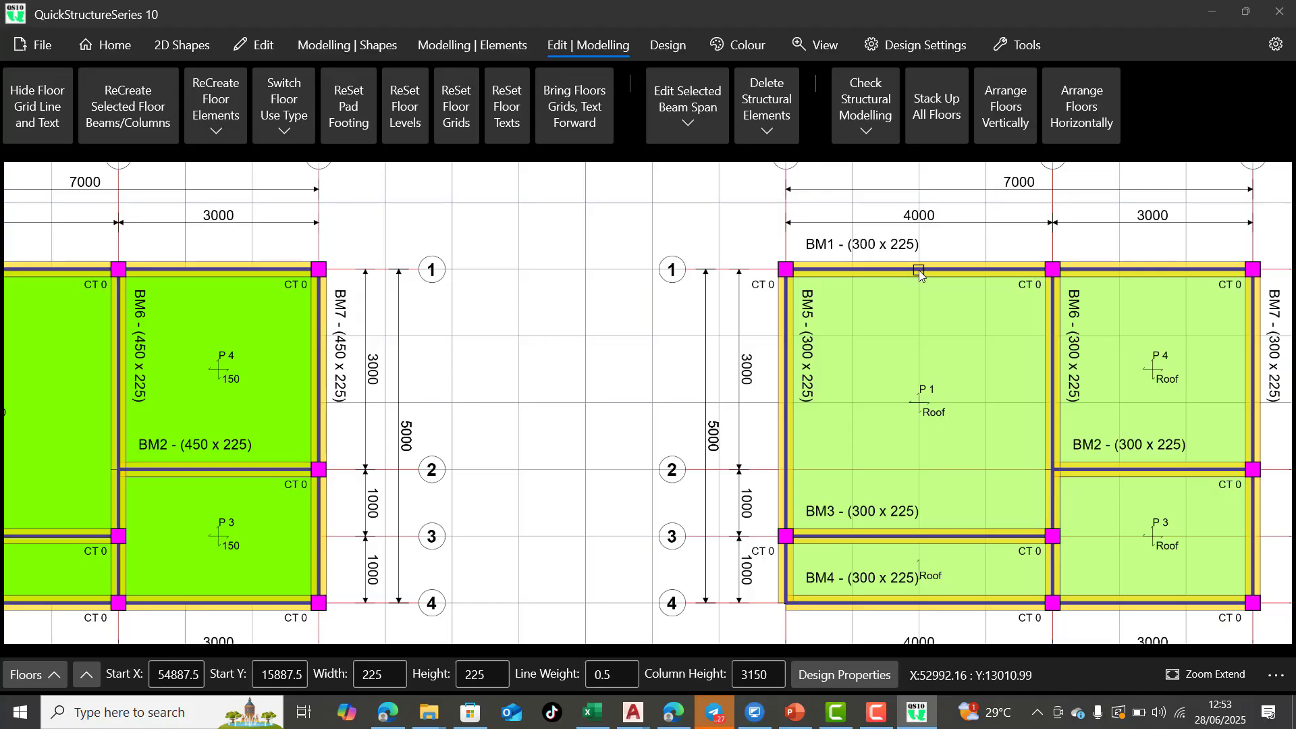
scroll(920, 271, "down", 5)
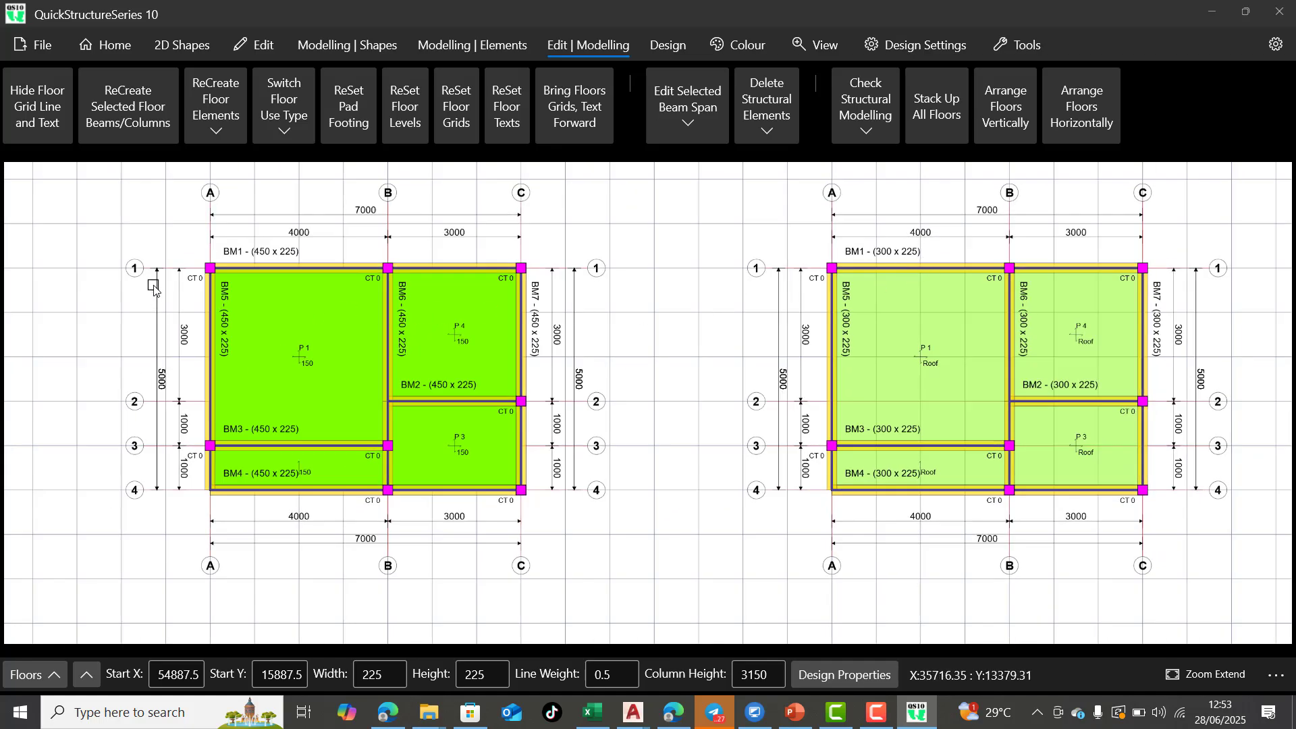
scroll(169, 289, "up", 4)
scroll(172, 289, "up", 1)
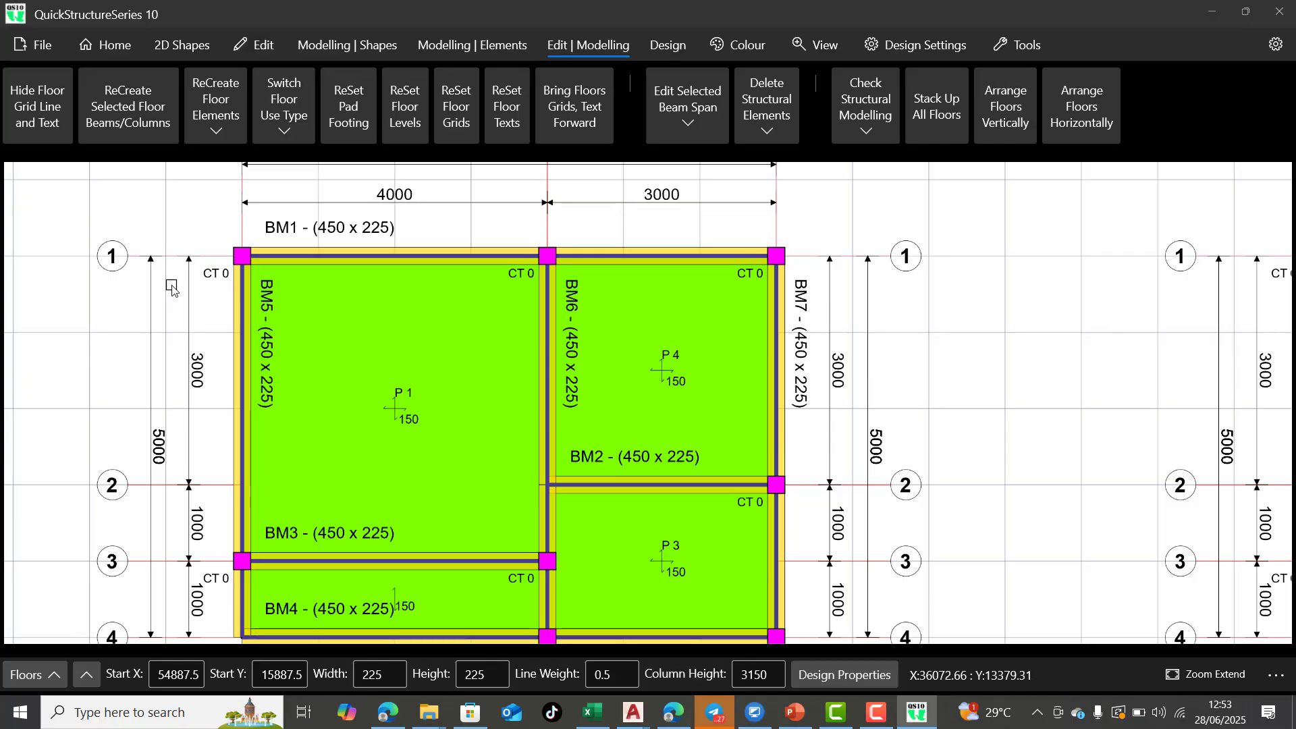
scroll(593, 305, "down", 5)
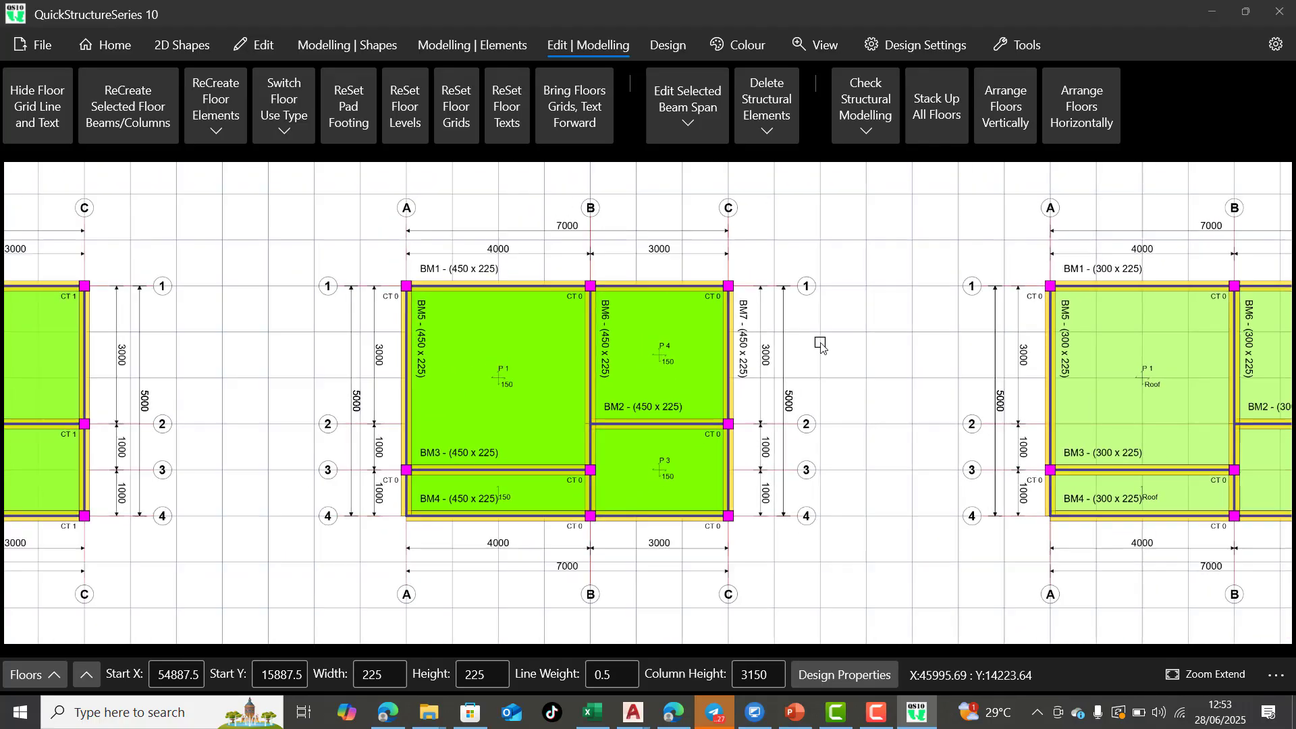
scroll(817, 348, "down", 1)
scroll(551, 417, "up", 1)
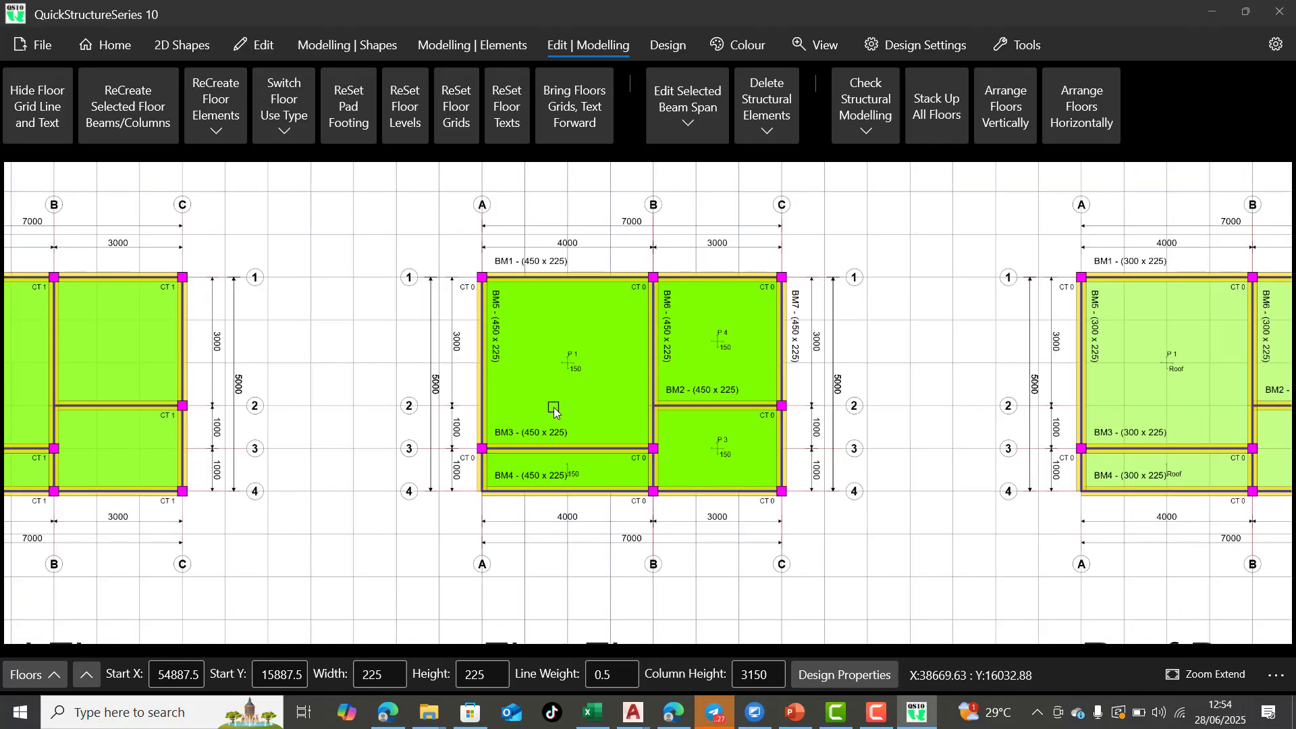
scroll(554, 409, "up", 2)
scroll(472, 513, "up", 2)
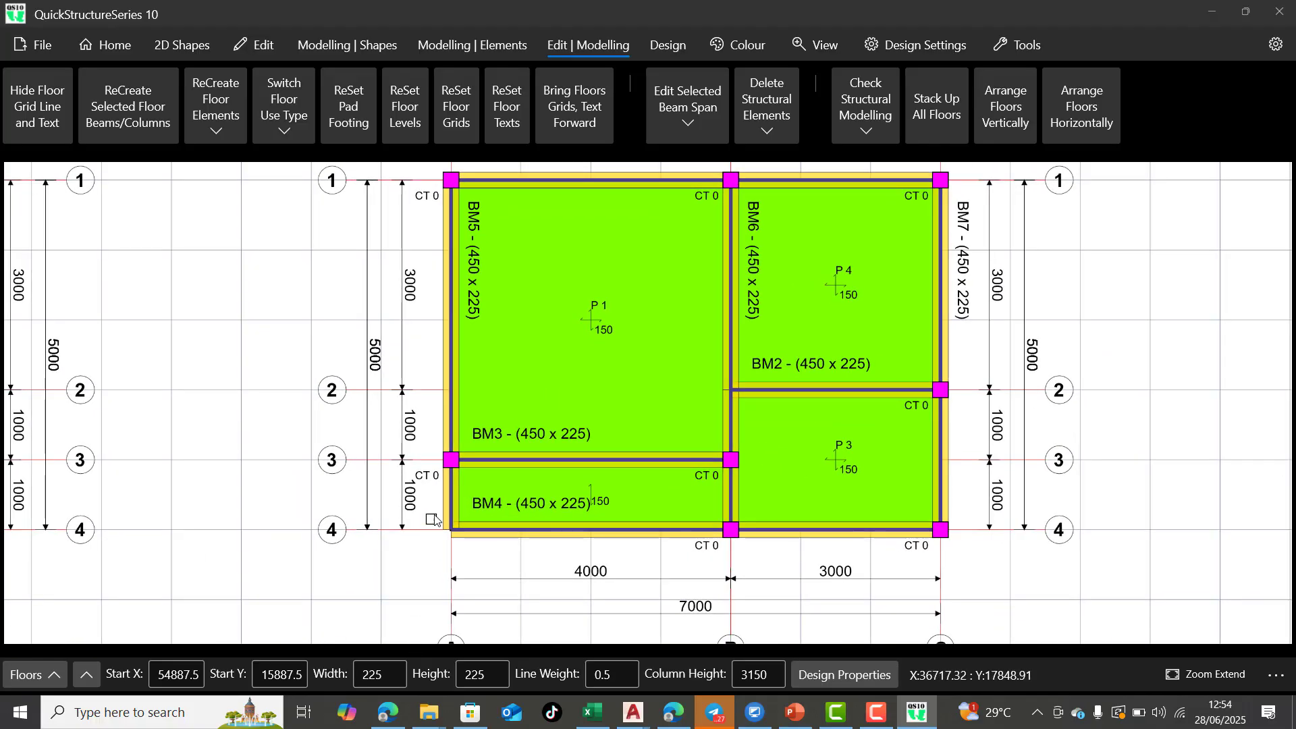
scroll(436, 516, "down", 2)
scroll(453, 499, "up", 2)
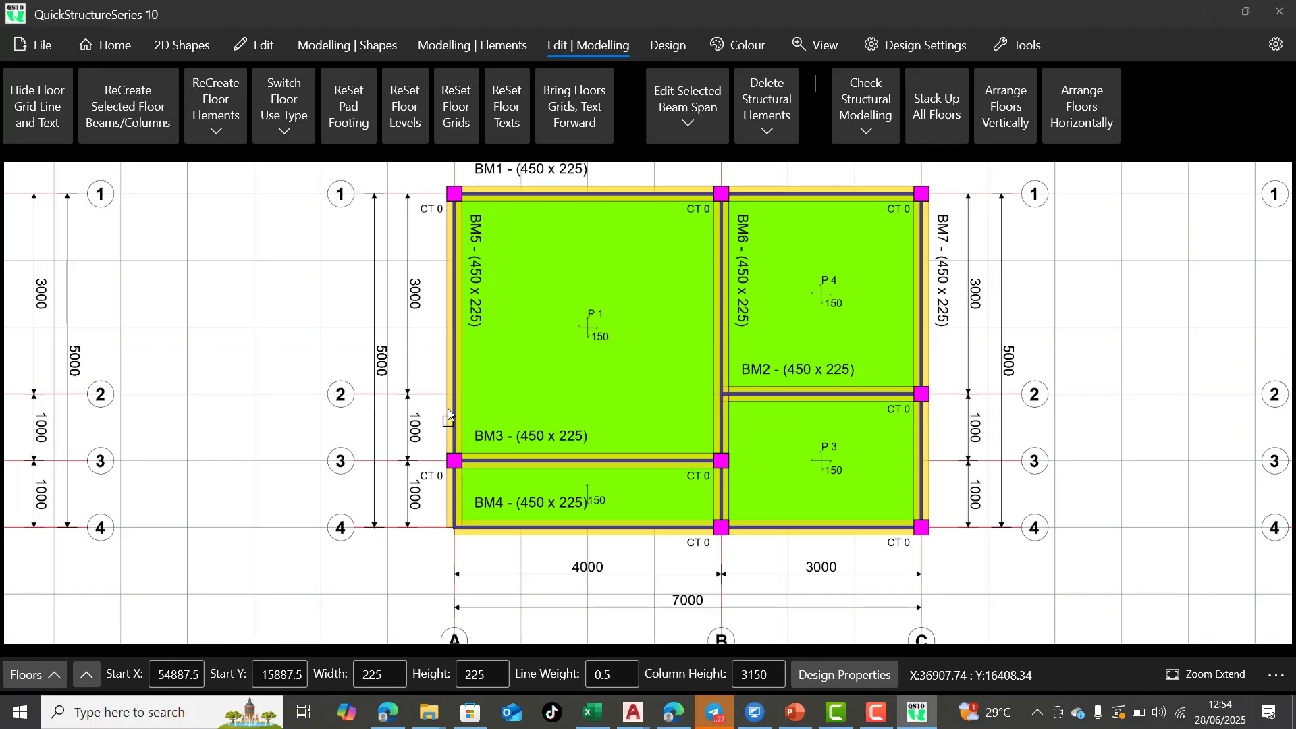
left_click(456, 499)
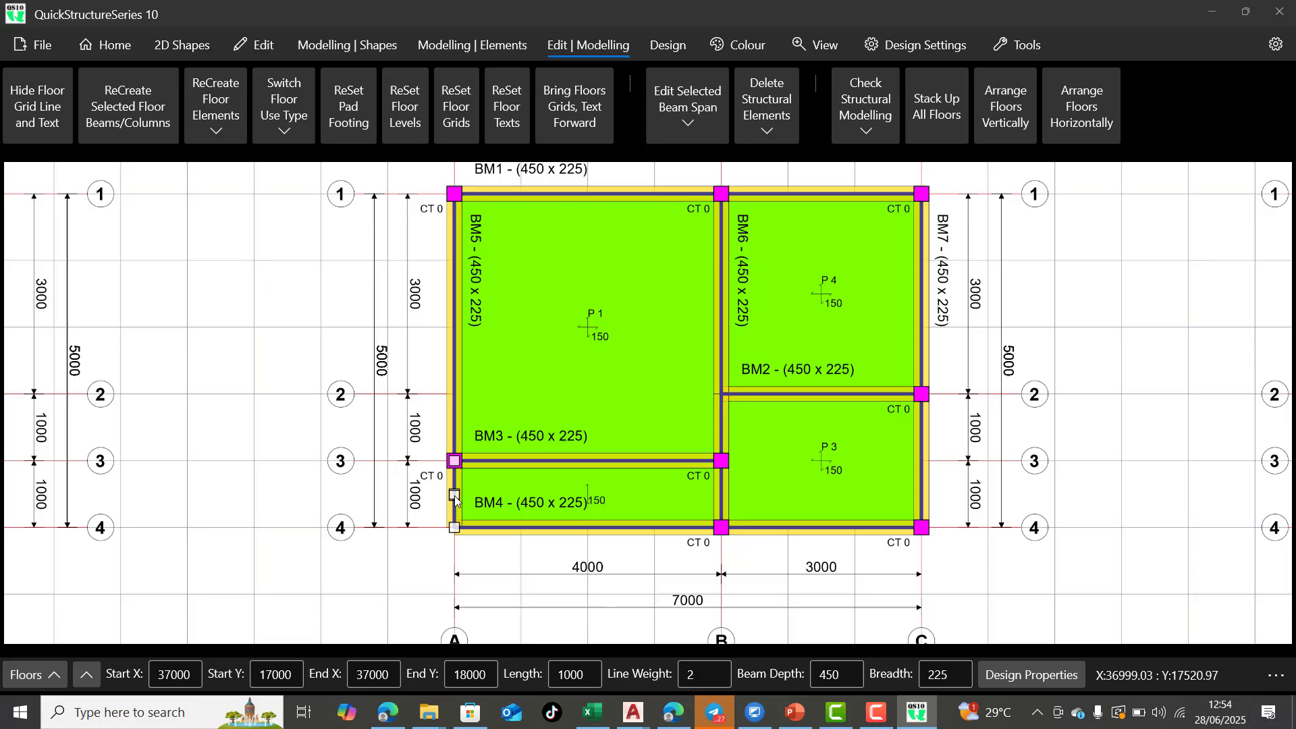
left_click(497, 529)
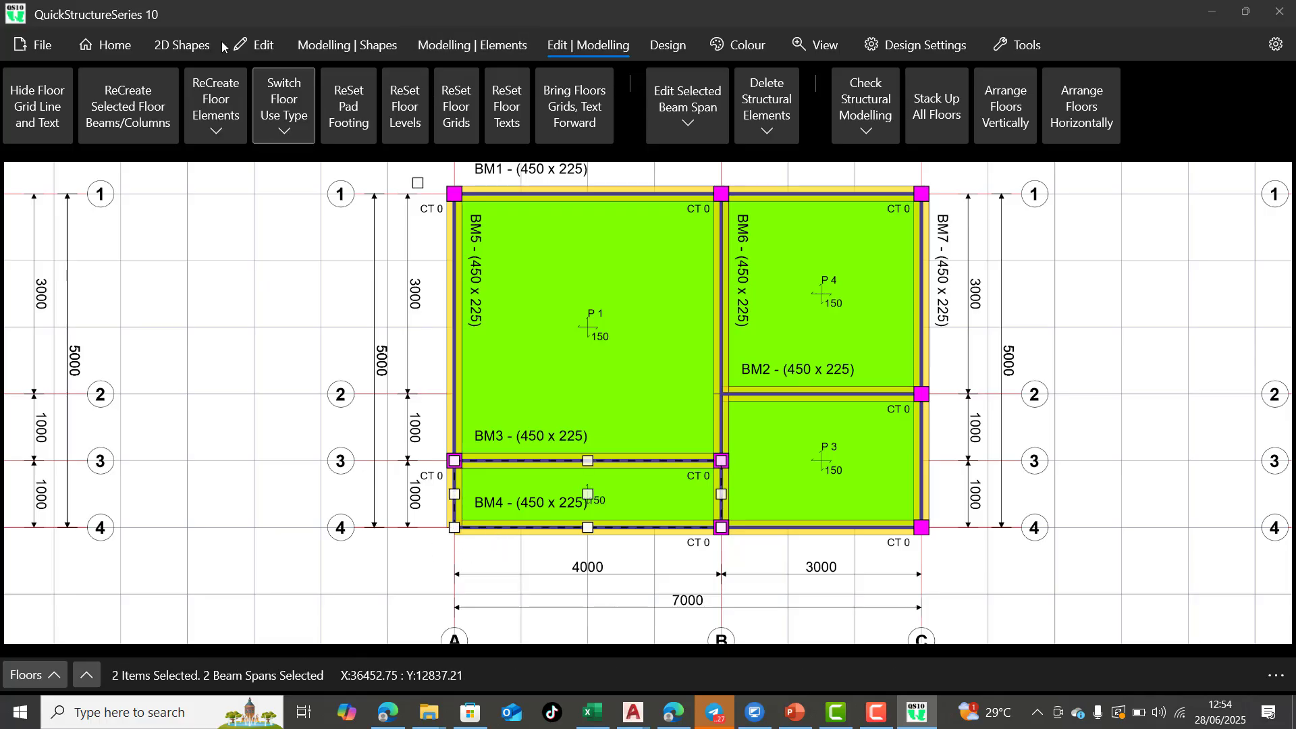
left_click(257, 46)
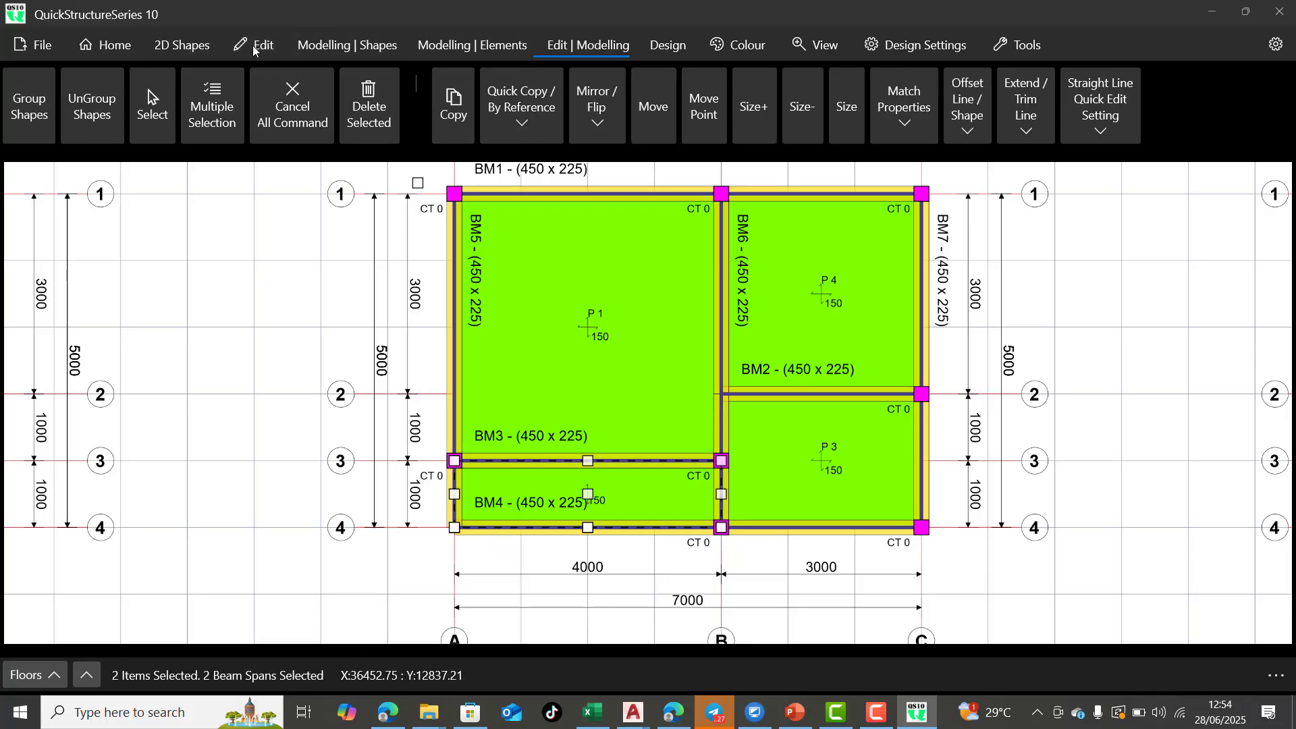
left_click(304, 108)
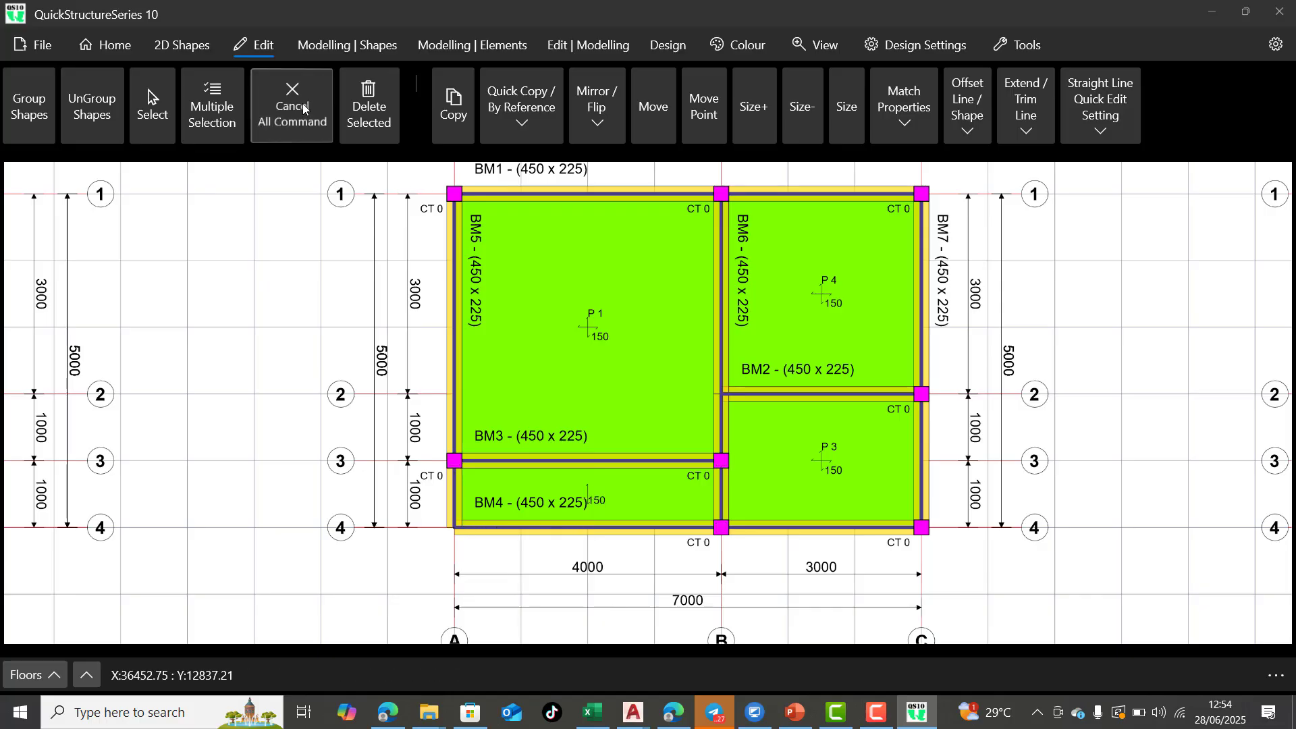
Set the end point support type of the first-floor BM5 span between grids 3 and 4 to None, then clear the selection
left_click(456, 500)
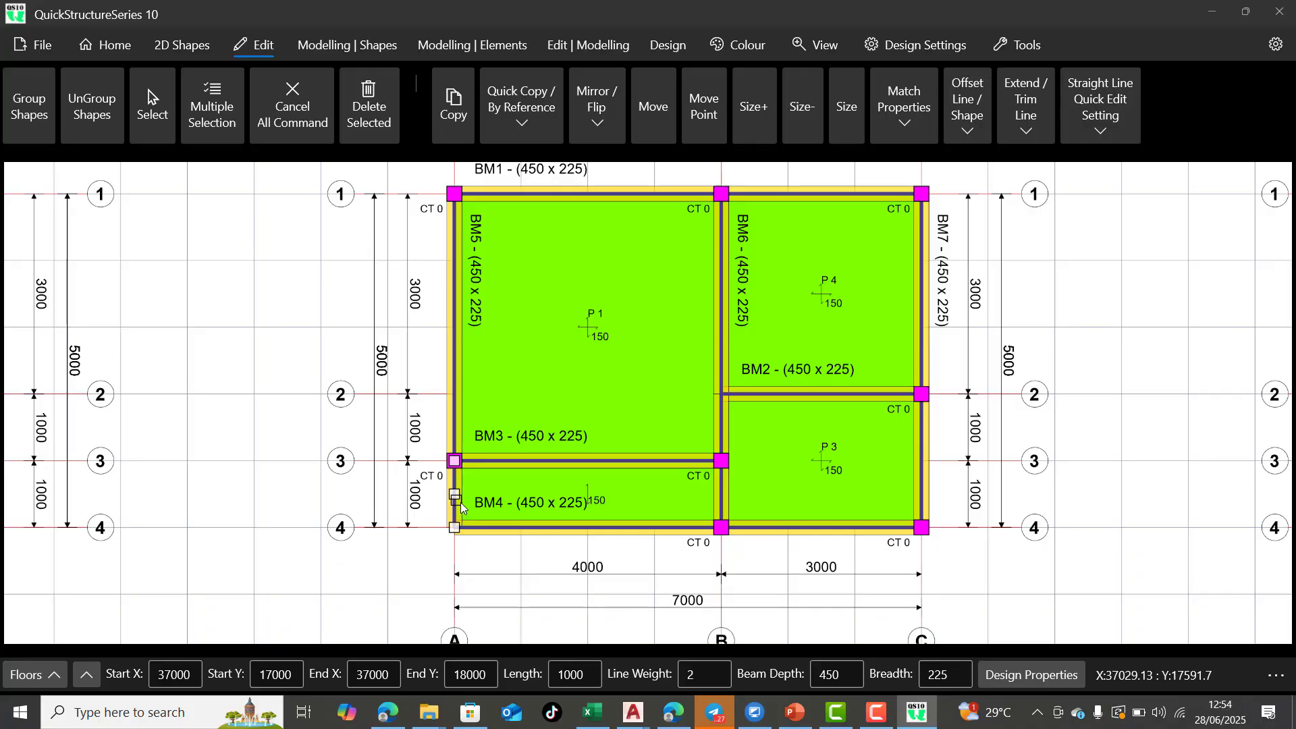
left_click(1042, 678)
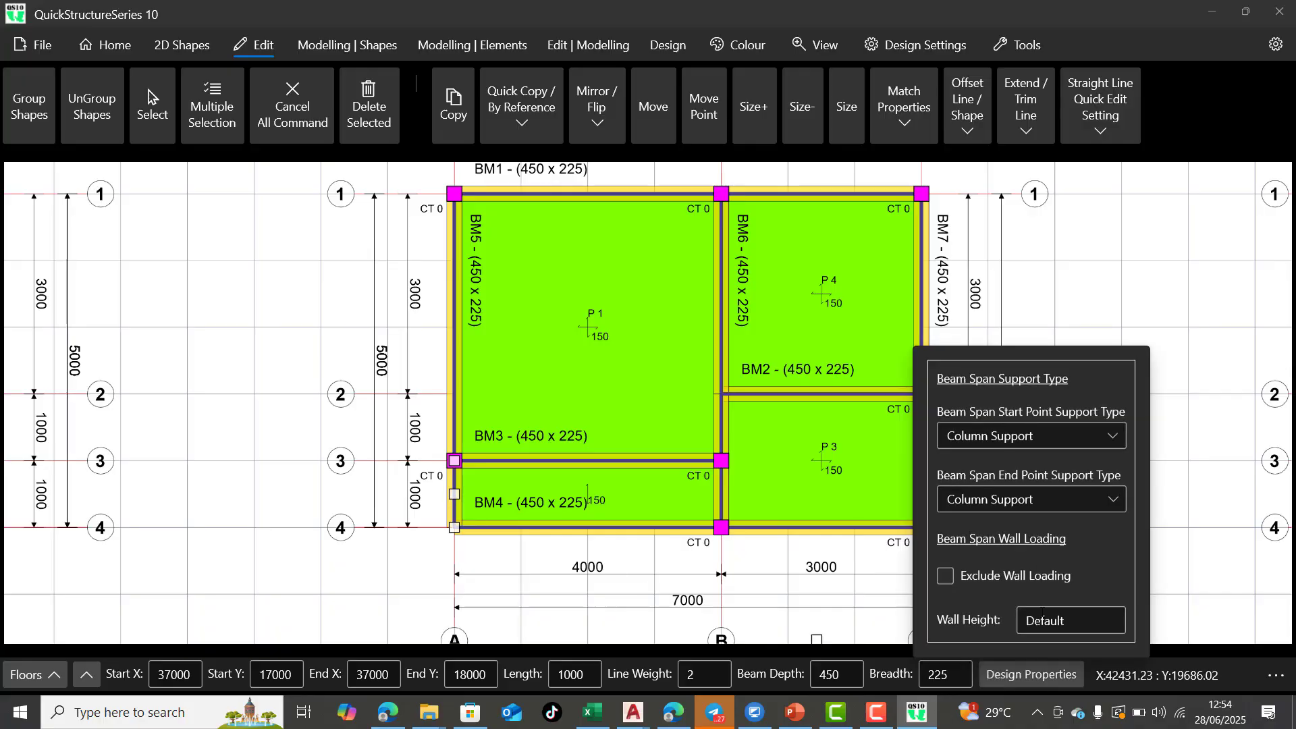
left_click(1024, 501)
left_click(984, 555)
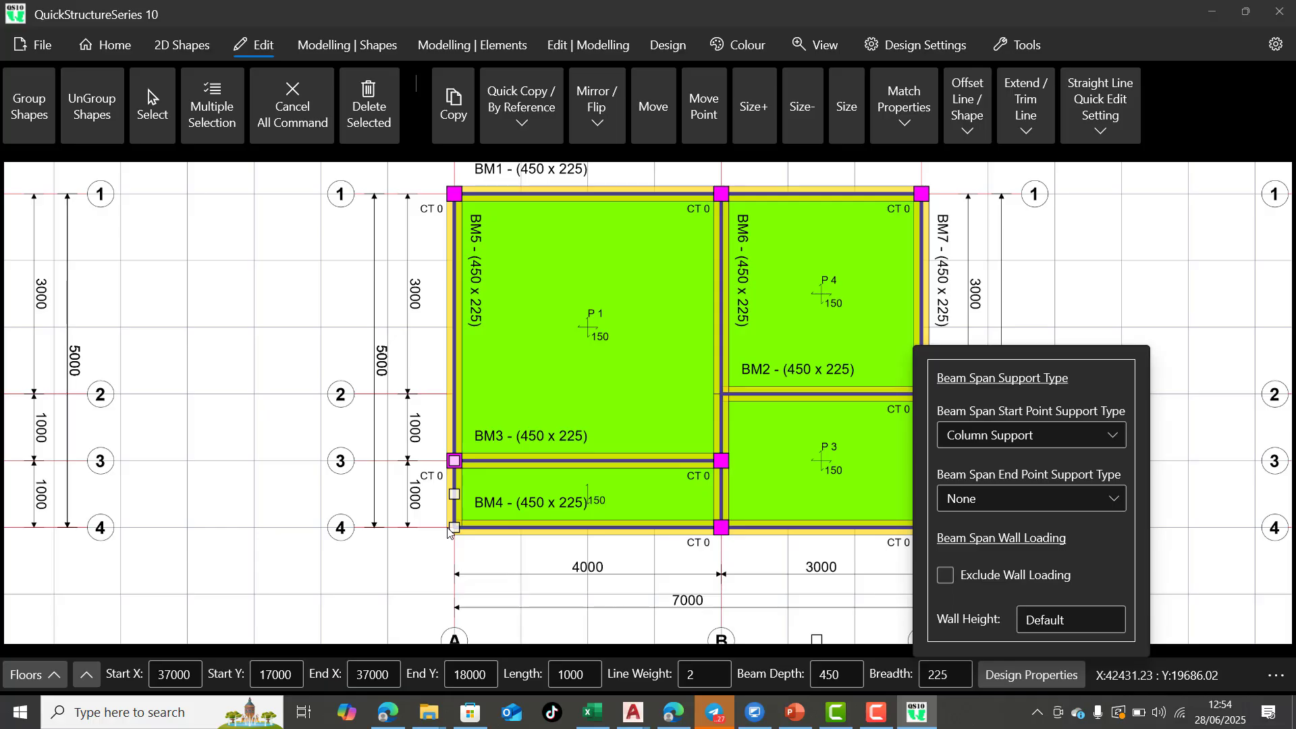
left_click(294, 101)
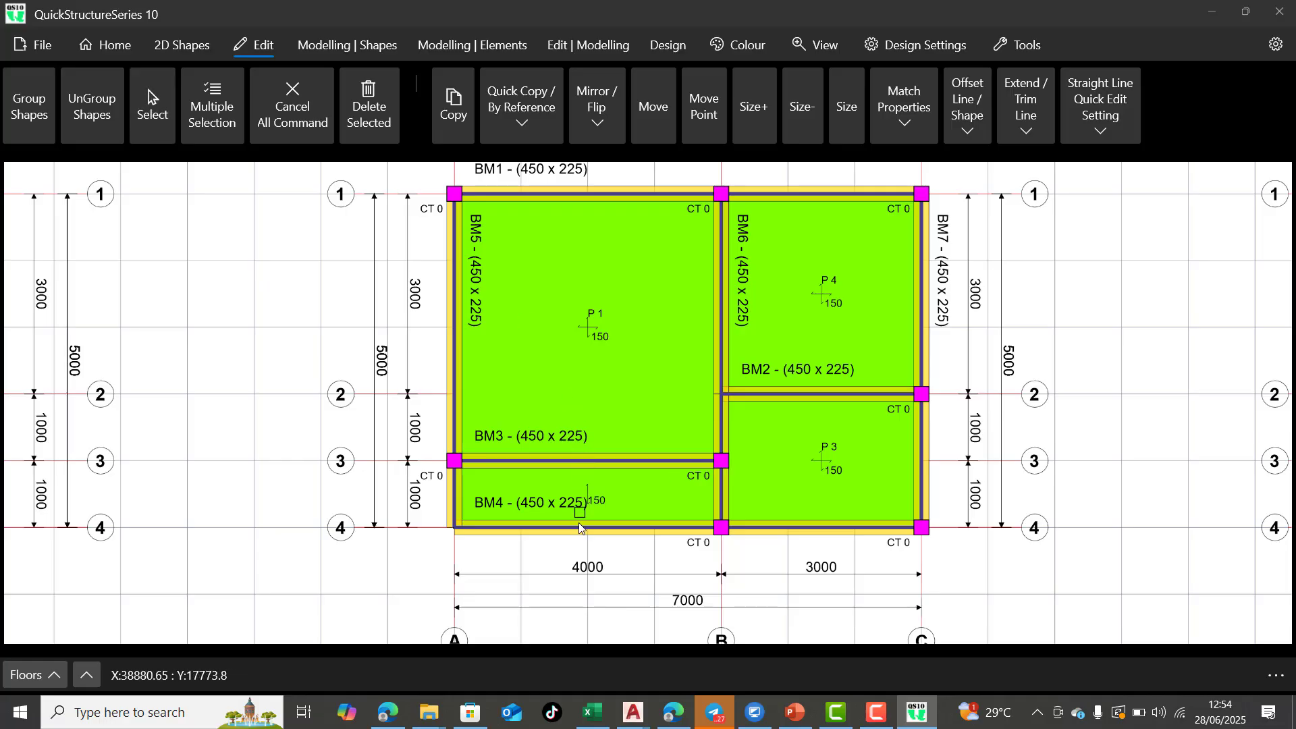
Set the start point support type of the first-floor BM4 span between grids A and B to Primary Beam Support, then deselect it
left_click(566, 536)
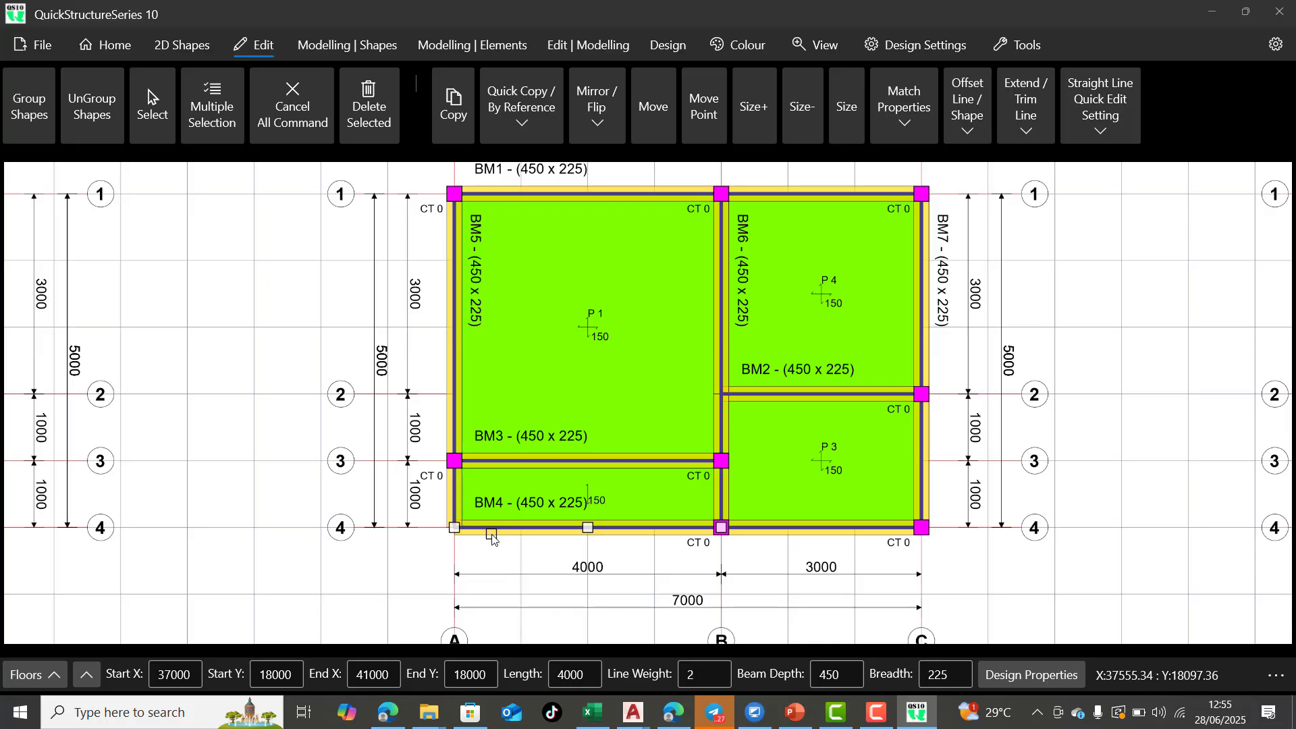
left_click(1032, 672)
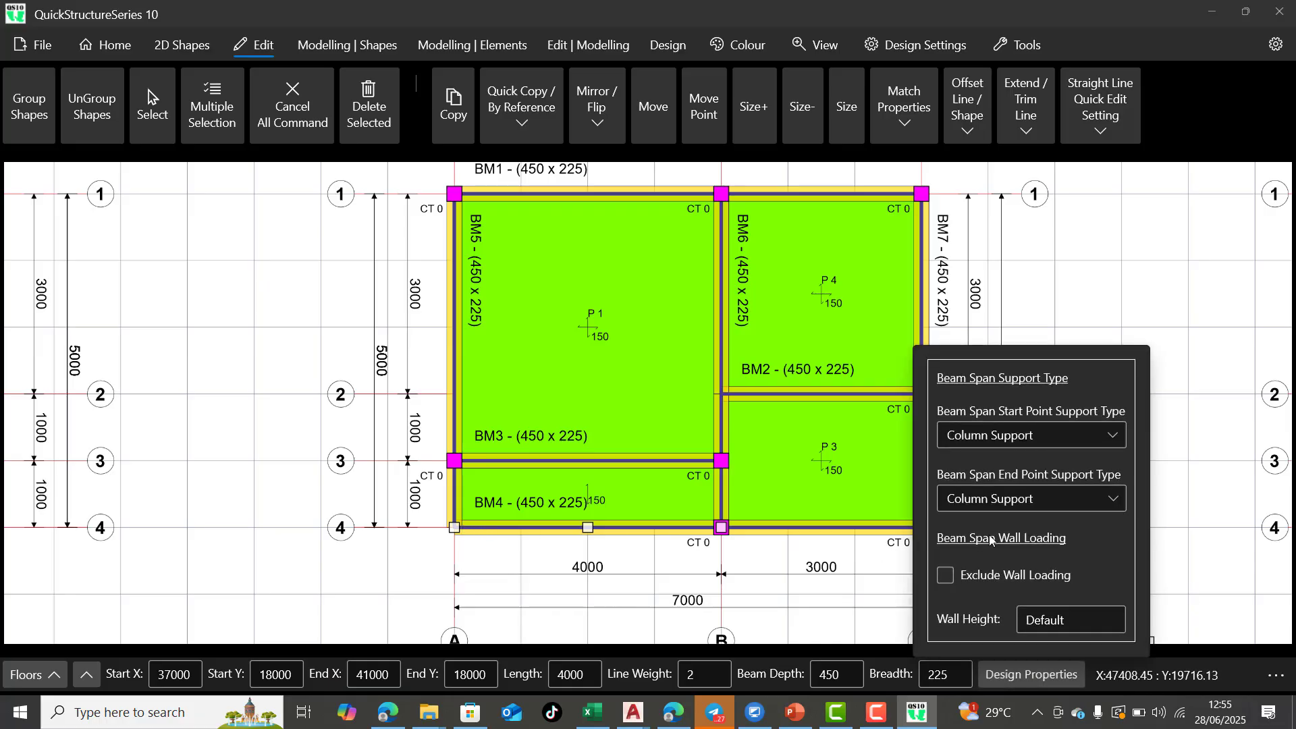
left_click(1039, 435)
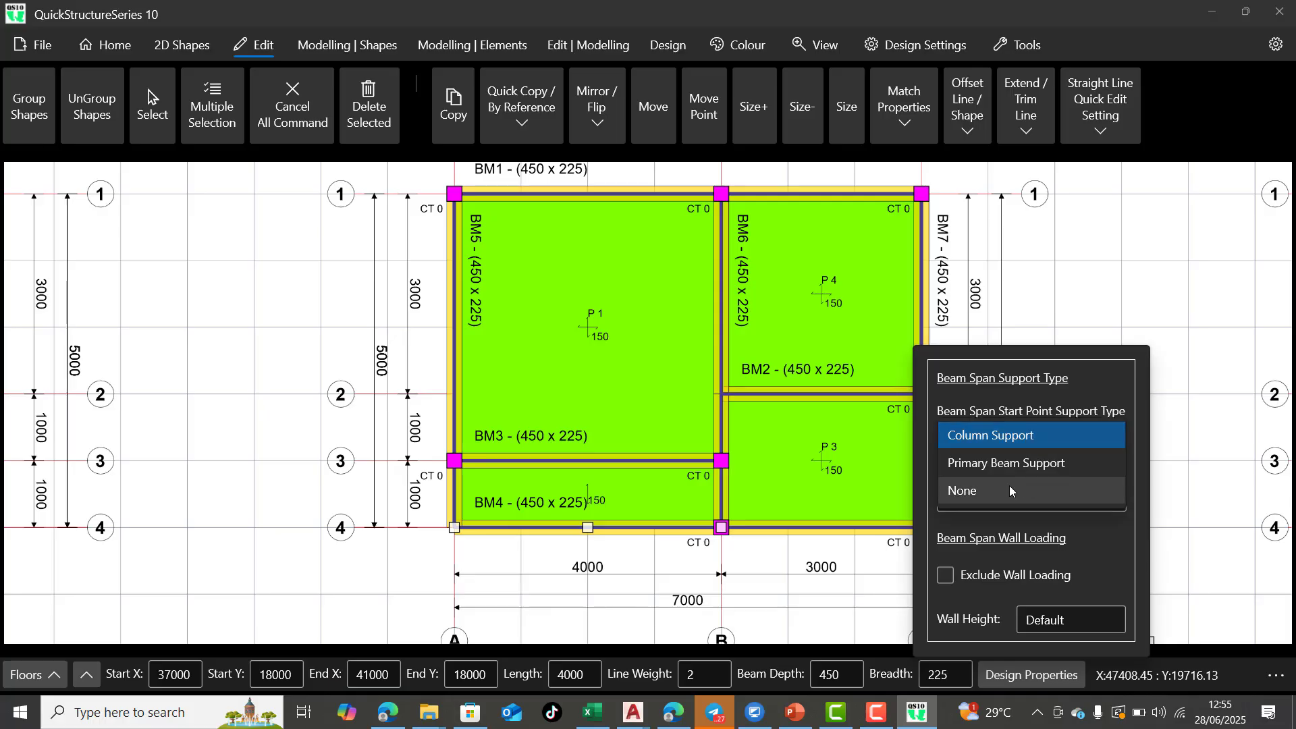
left_click(1017, 464)
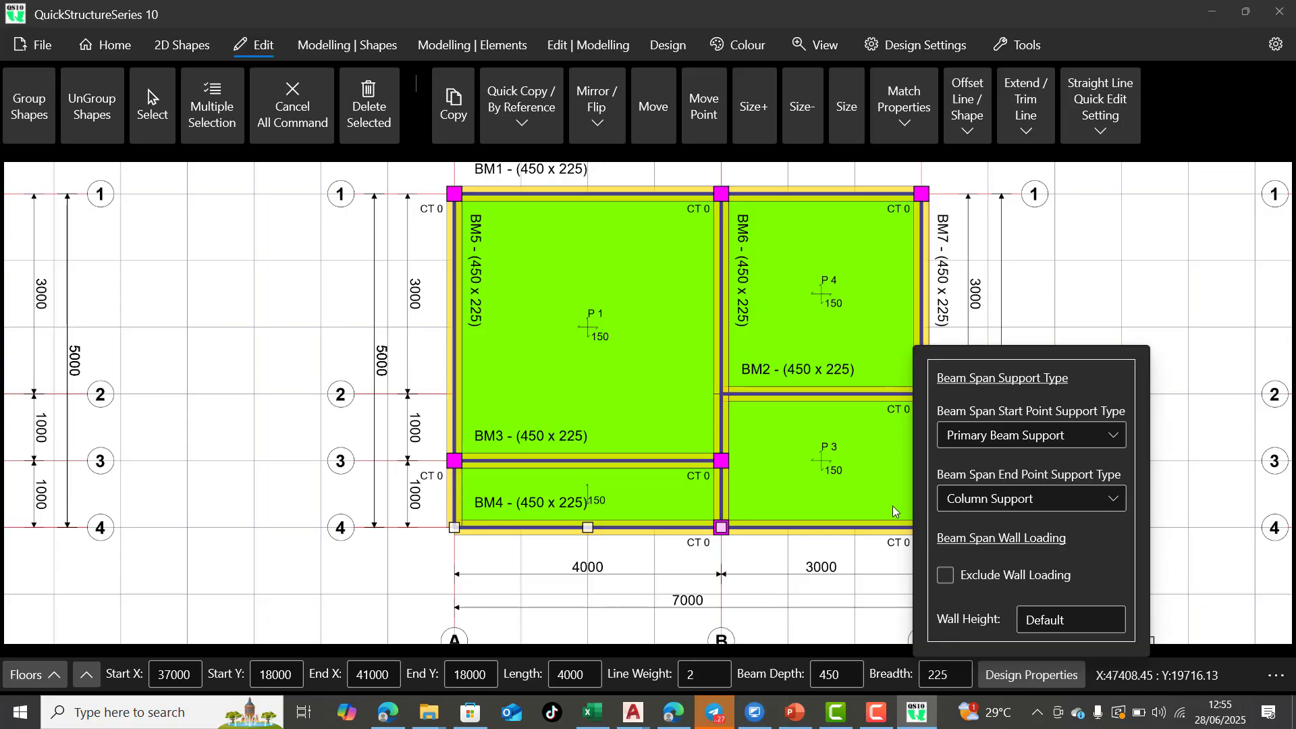
left_click(695, 524)
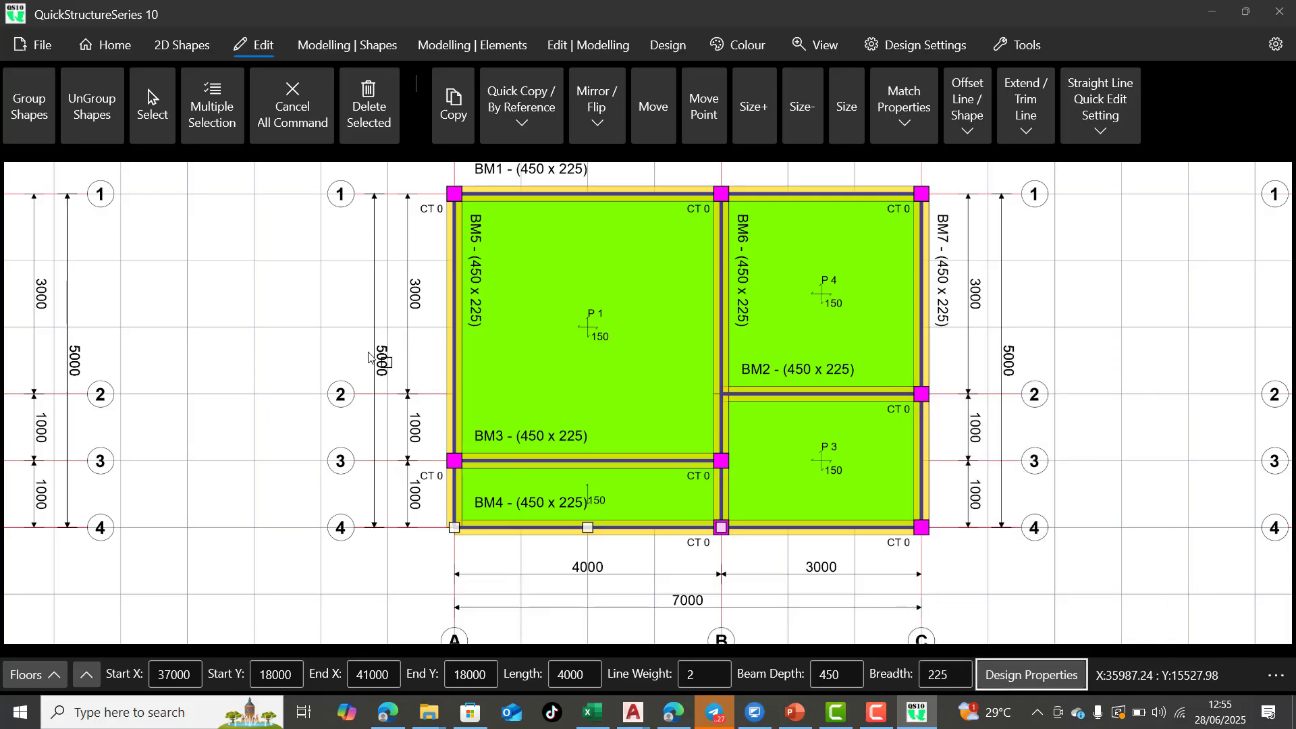
left_click(300, 108)
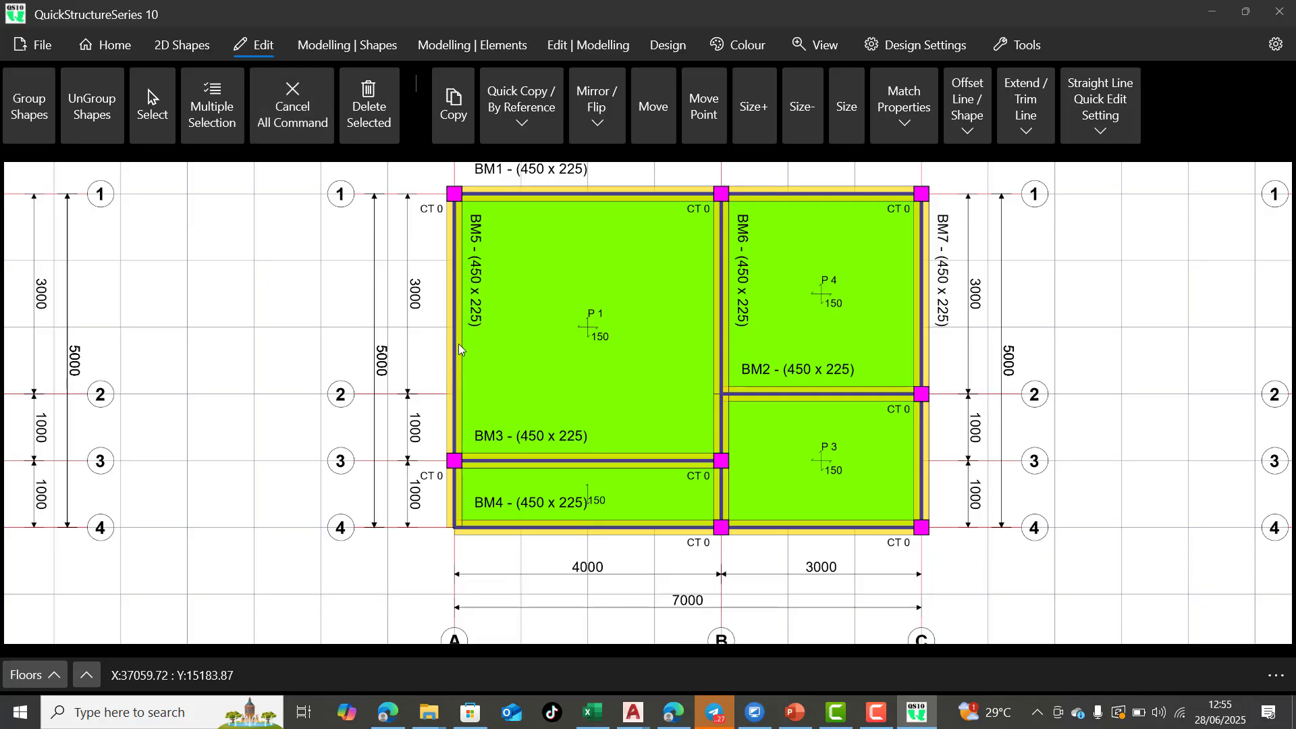
Merge the two BM5 beam spans along grid A, between grids 1-3 and 3-4, then clear the selection
left_click(156, 108)
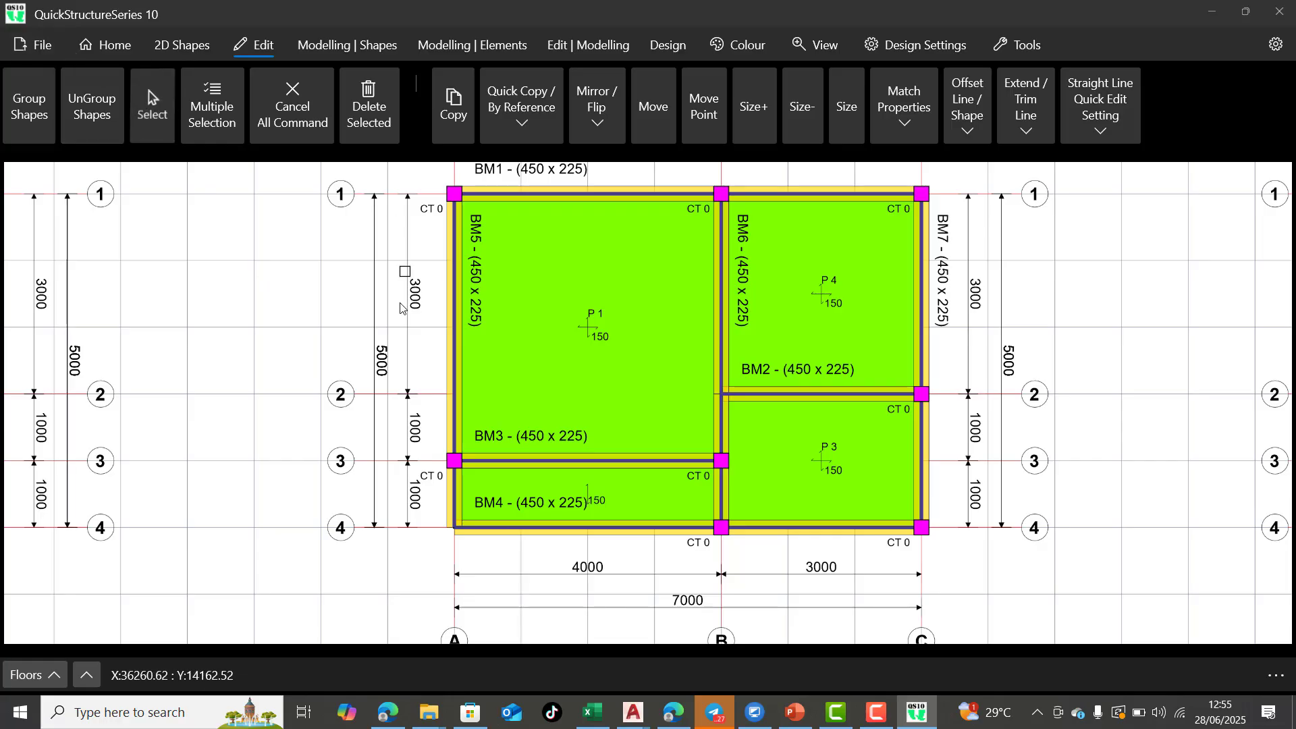
left_click(448, 345)
left_click(451, 506)
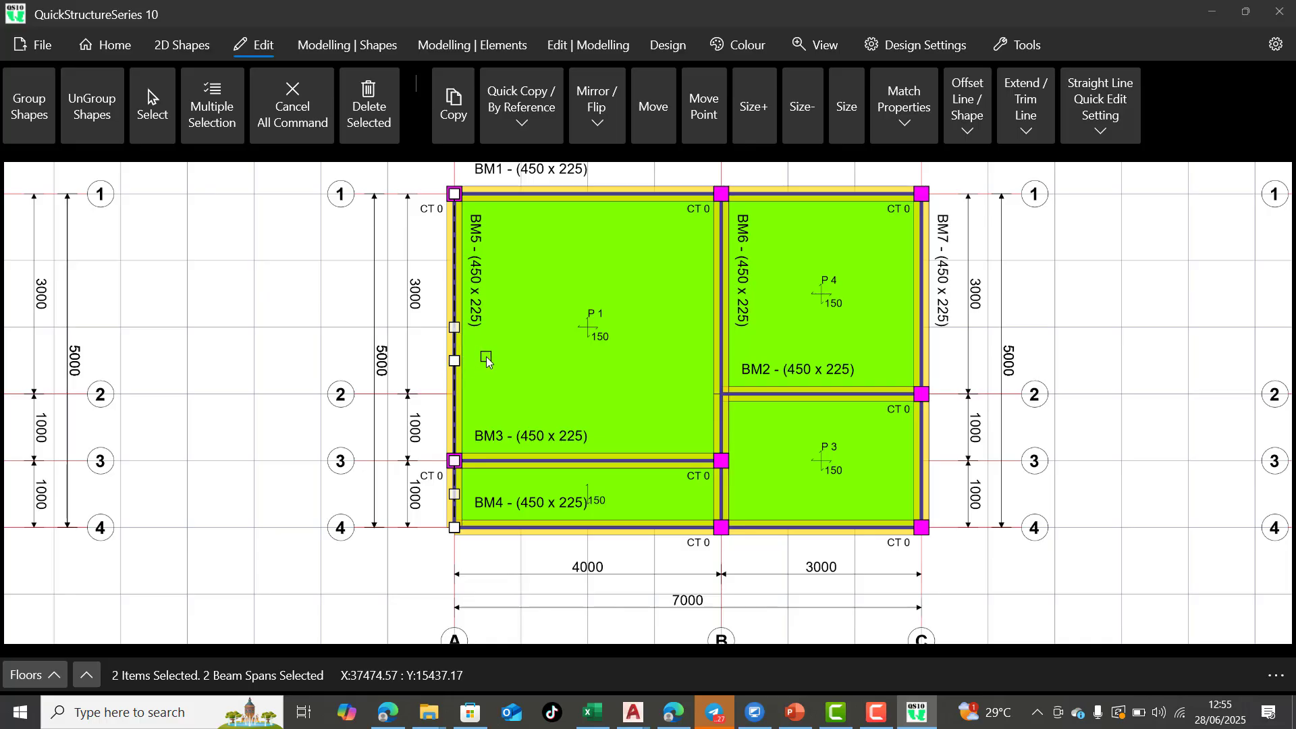
left_click(585, 50)
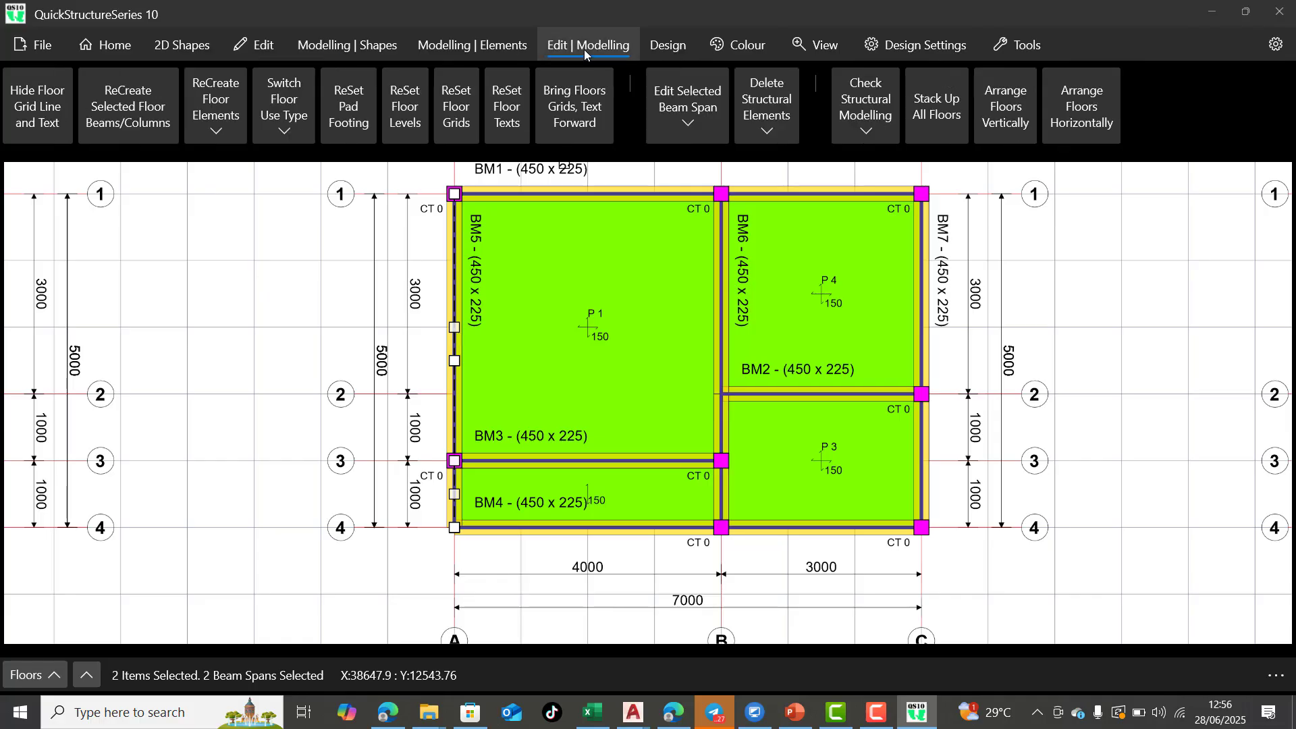
left_click(678, 131)
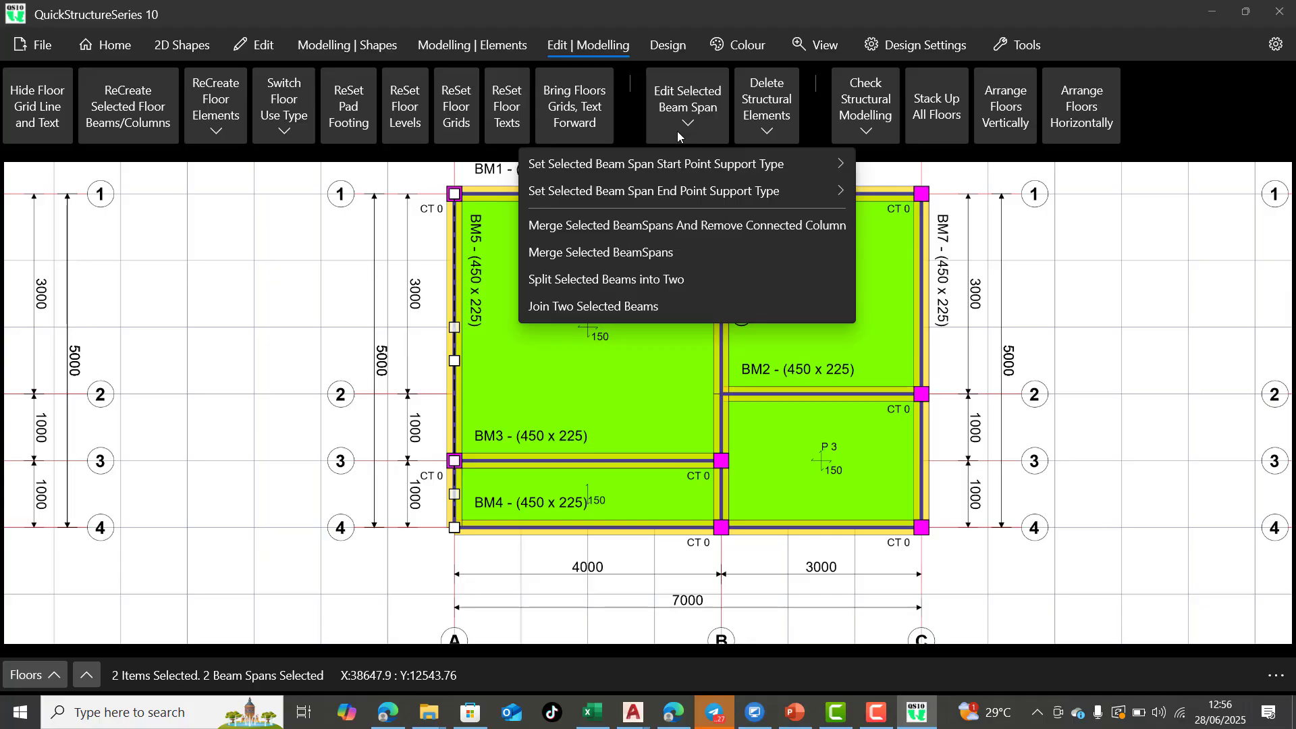
left_click(678, 253)
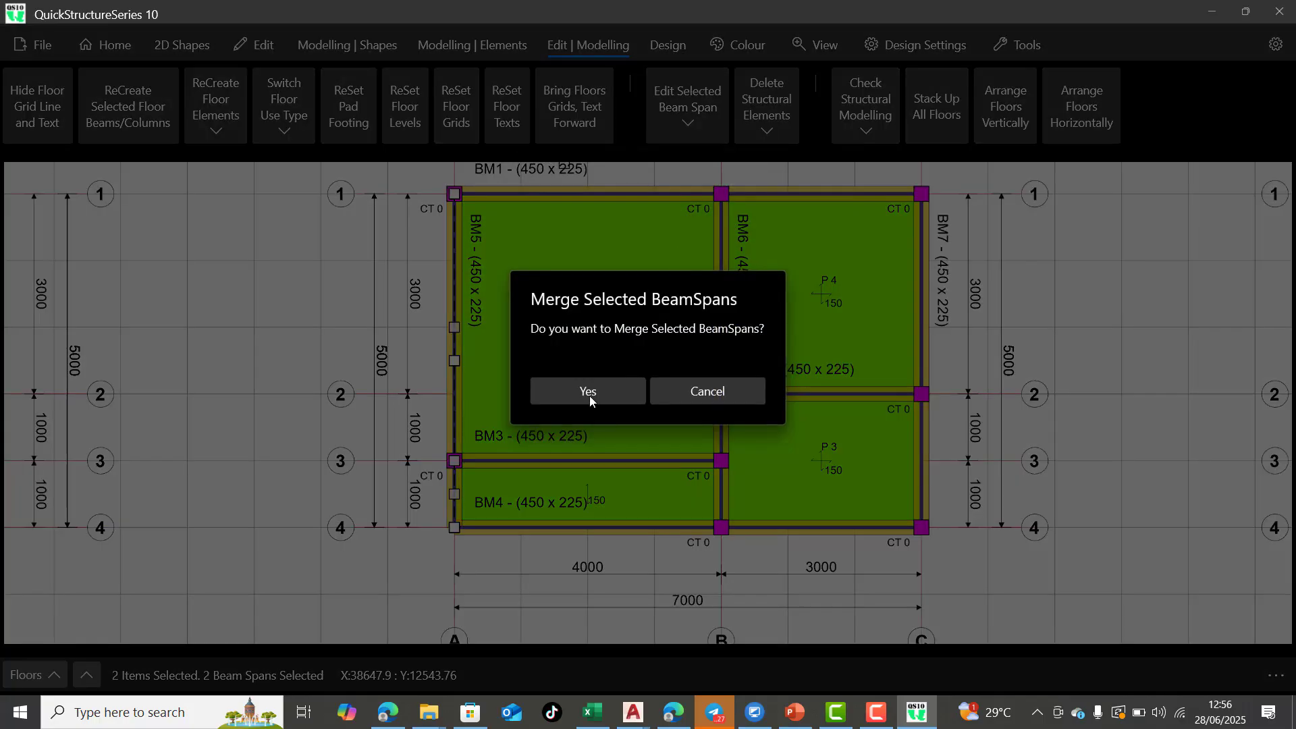
left_click(588, 392)
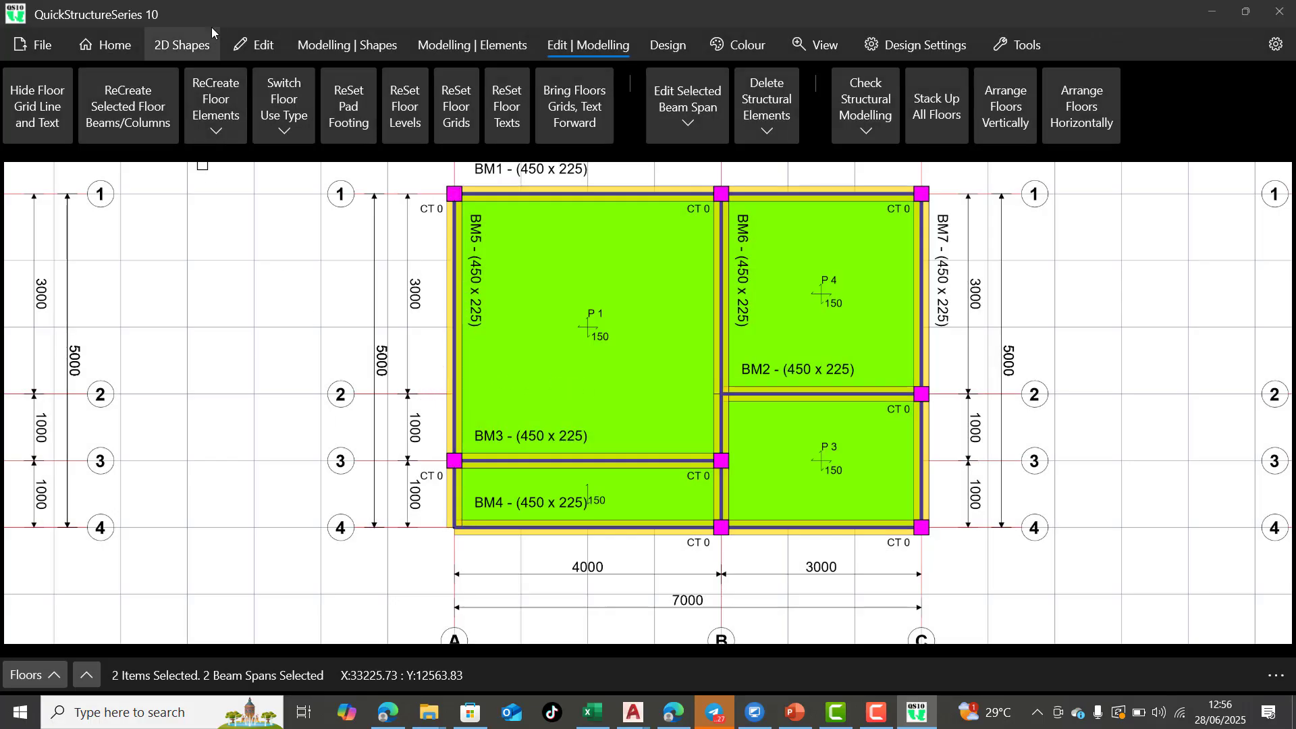
left_click(201, 54)
left_click(255, 51)
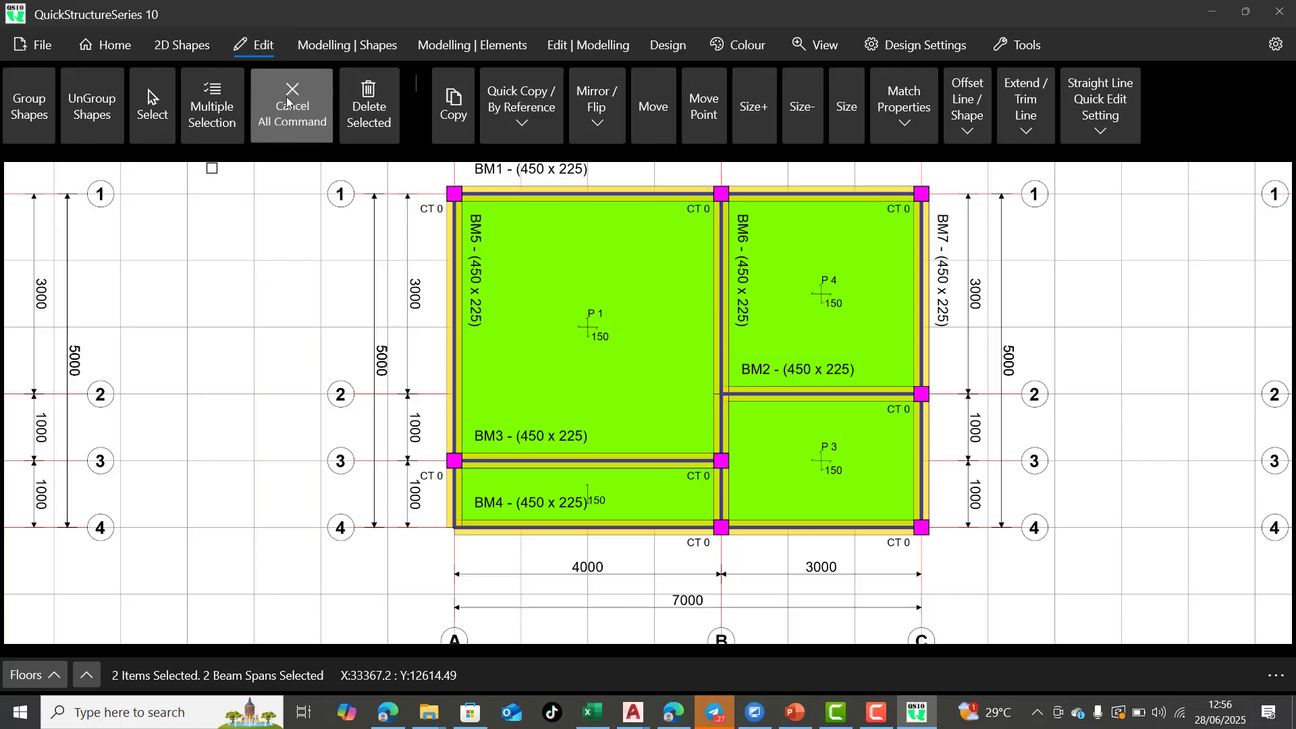
left_click(292, 113)
Select the BM5 beam on grid A to check the extent of its merged span, then deselect it
left_click(150, 102)
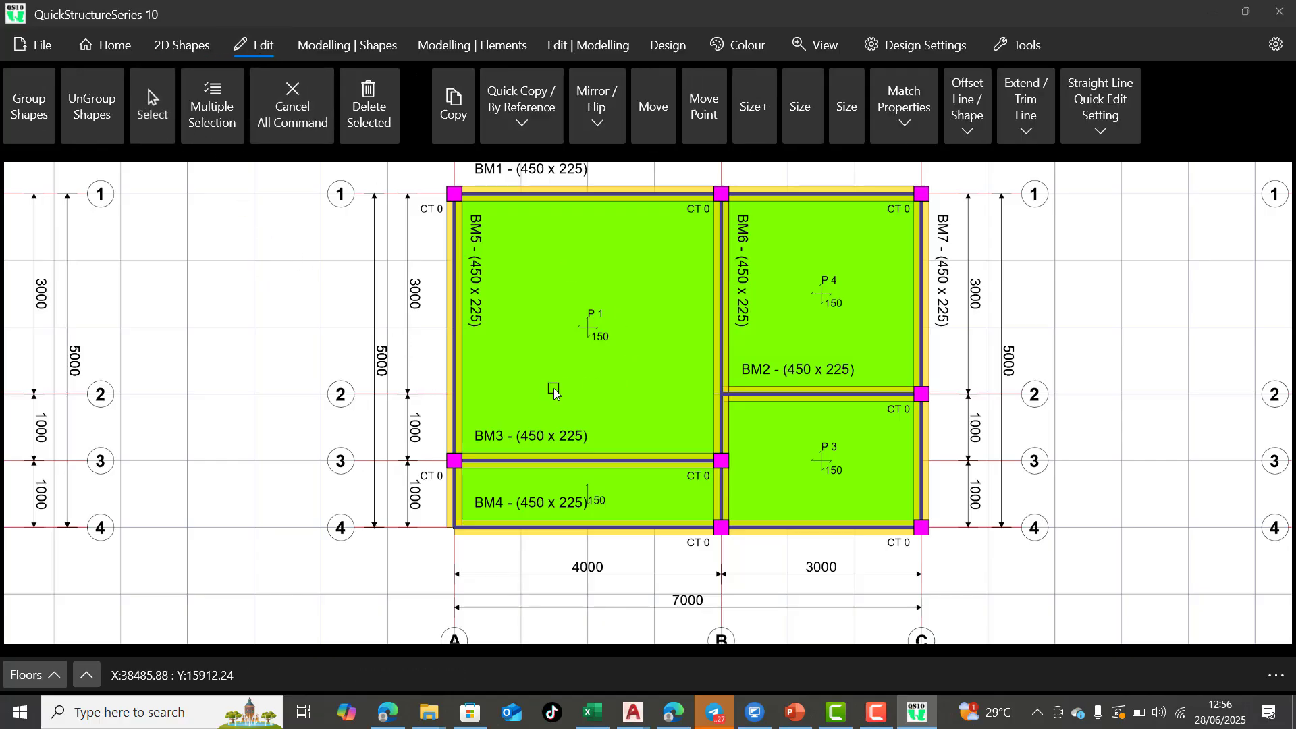
left_click(460, 328)
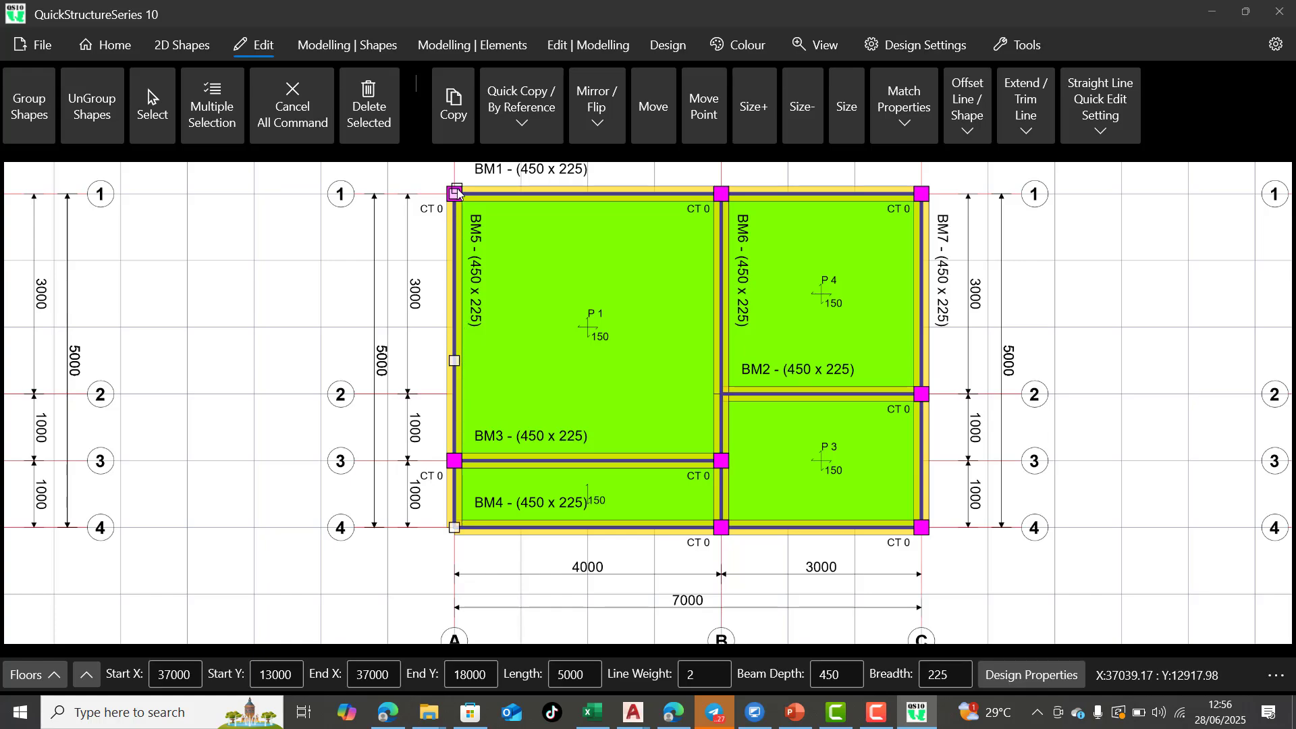
left_click(291, 112)
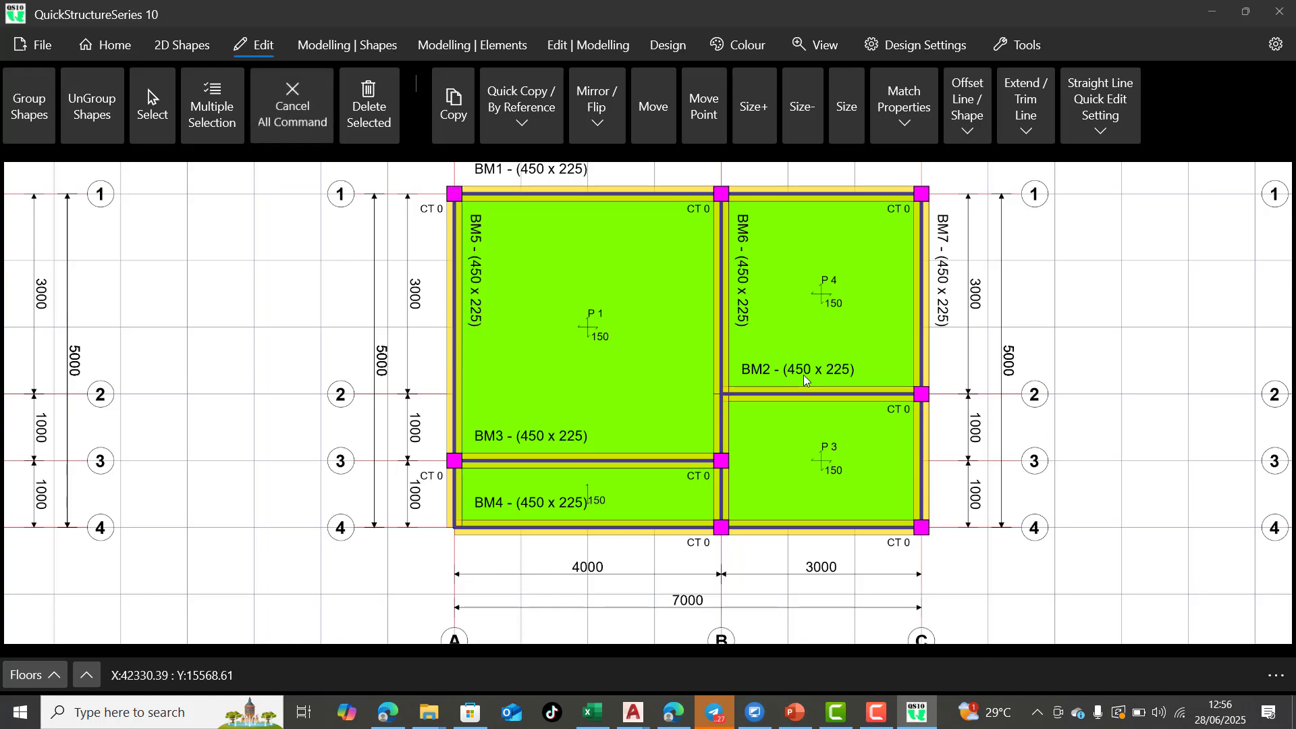
Merge the two BM6 beam spans along grid B between grids 1-2 and 2-3
left_click(149, 101)
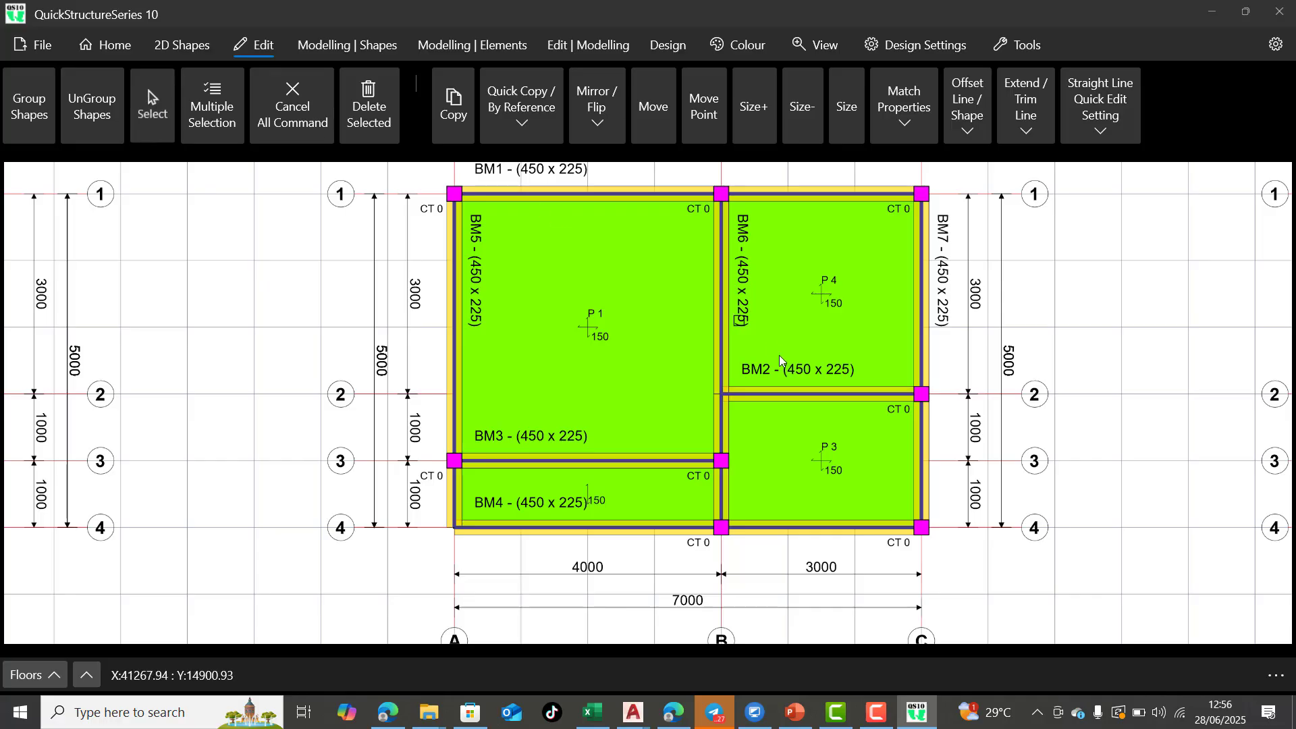
left_click(730, 327)
left_click(725, 428)
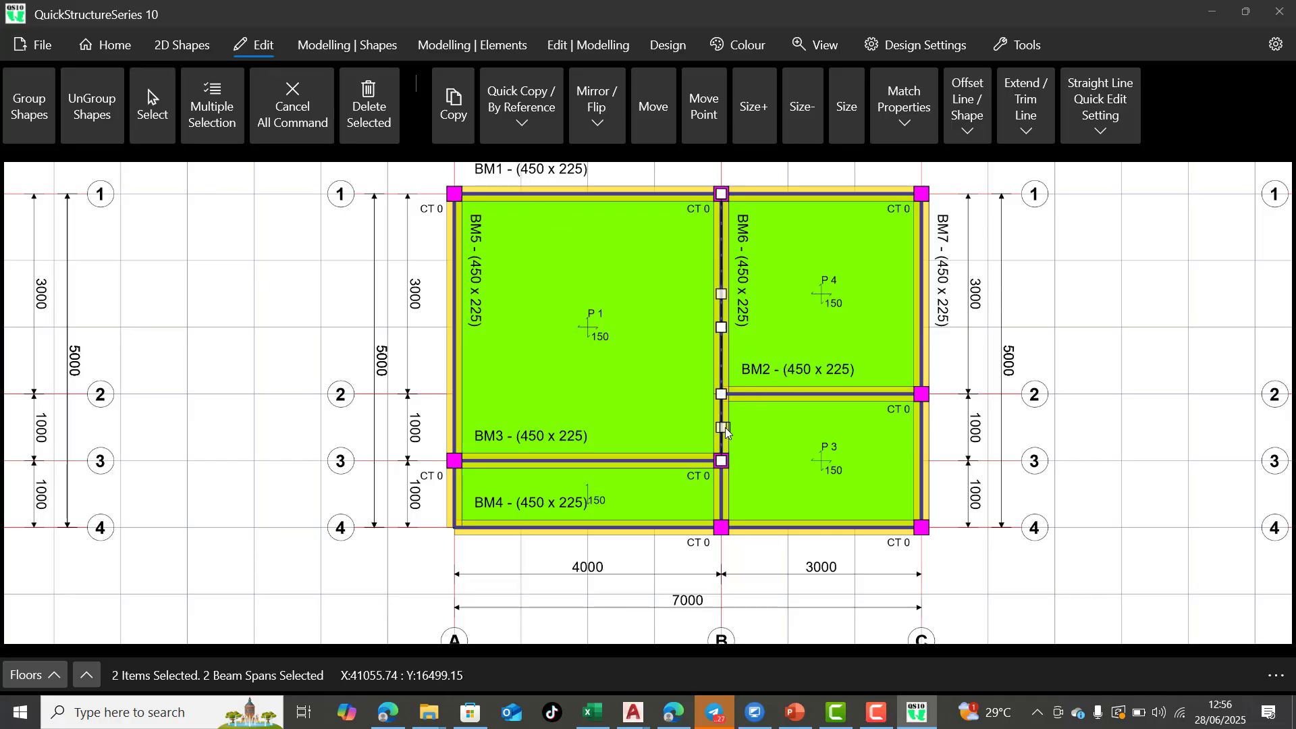
left_click(581, 48)
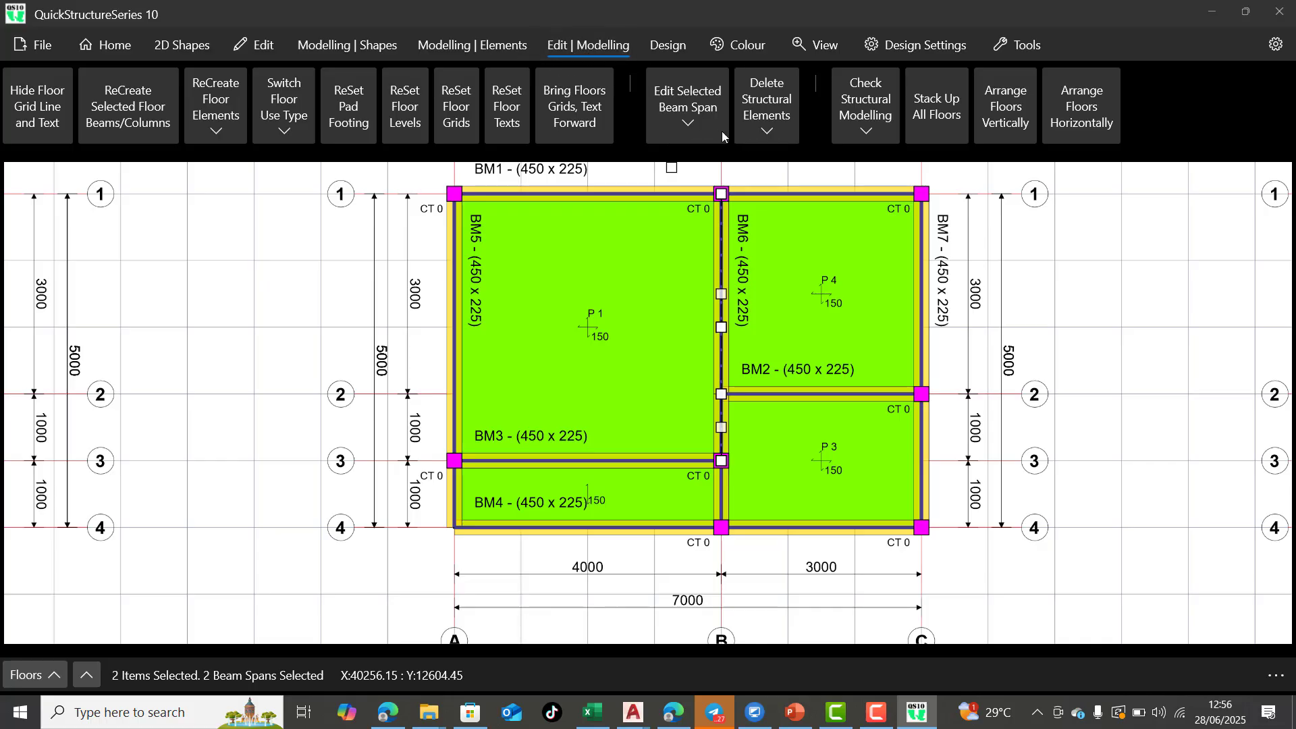
left_click(690, 131)
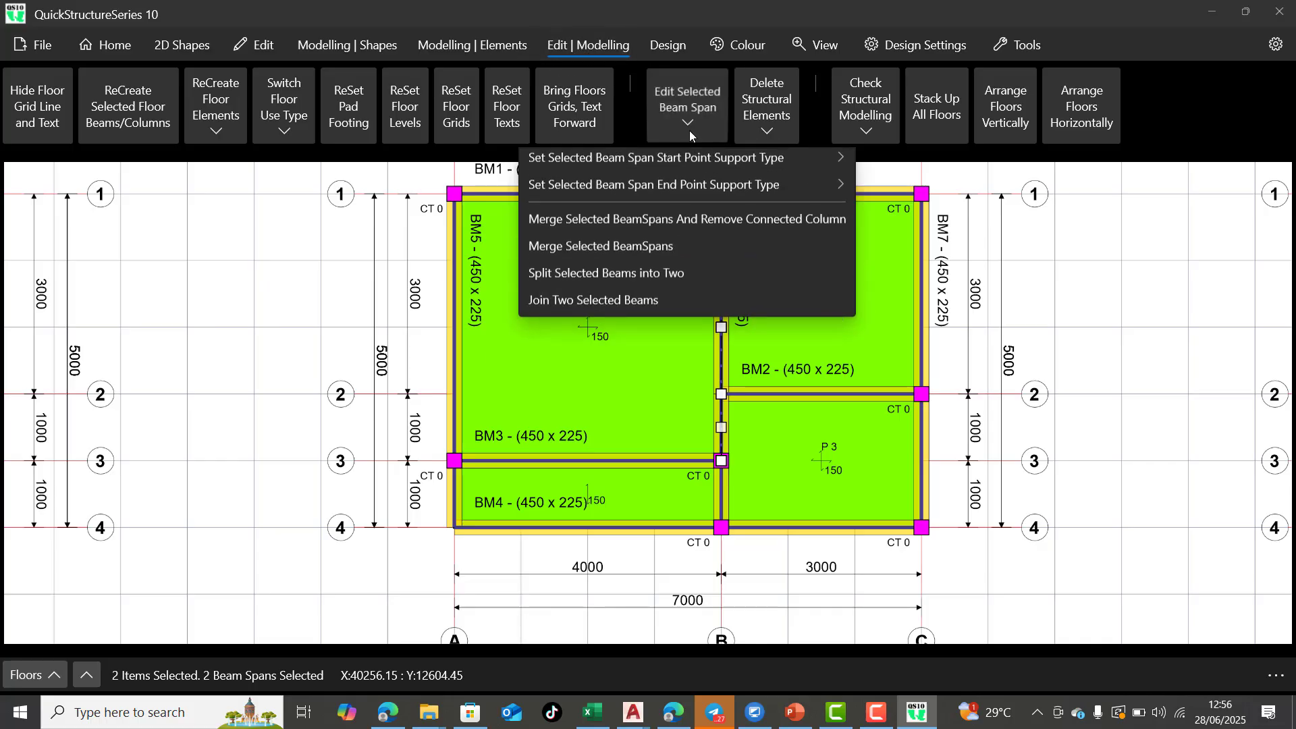
left_click(675, 252)
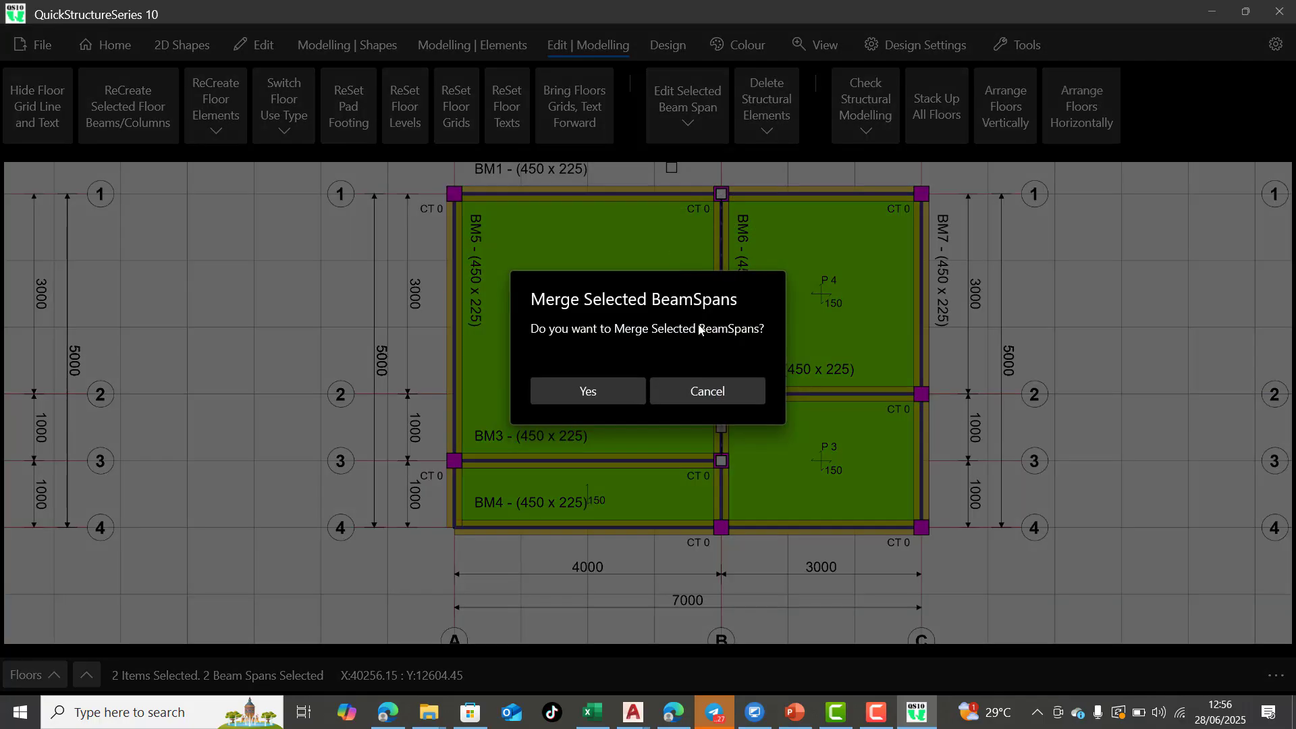
left_click(593, 390)
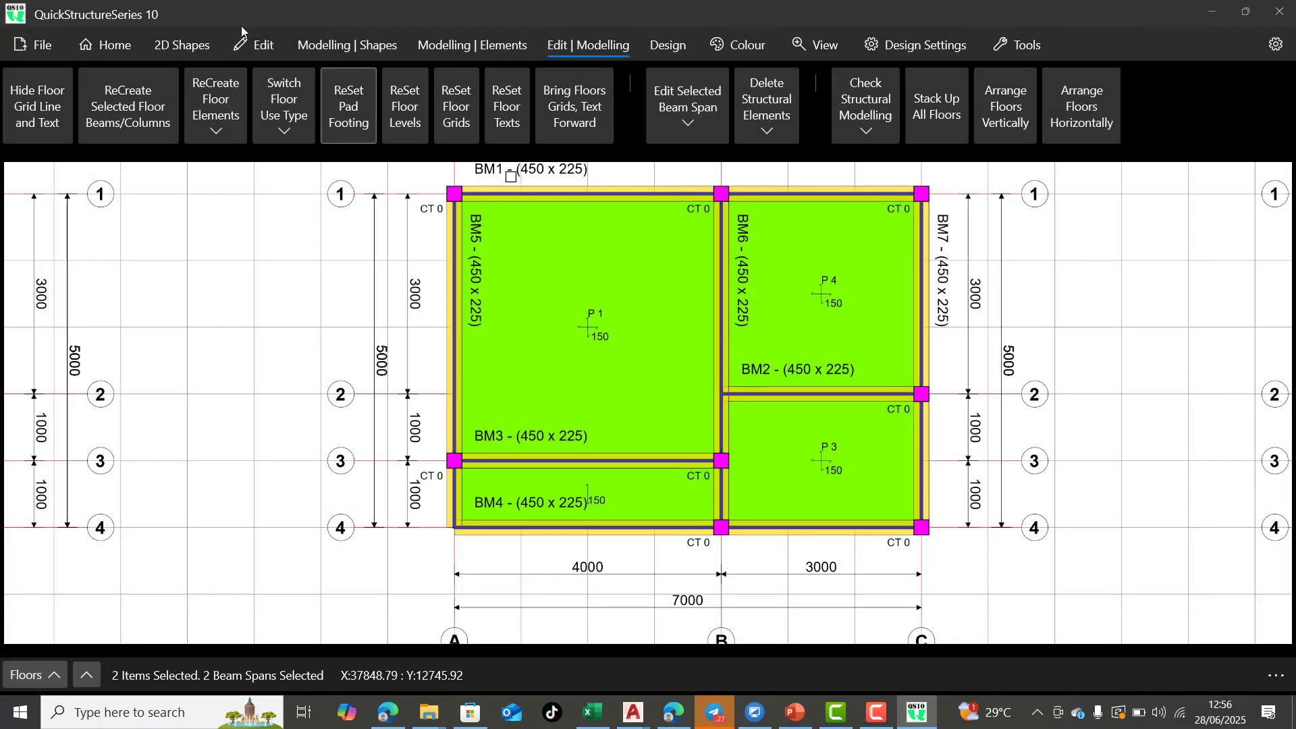
Merge the BM6 span between grids 1 and 3 with the one between grids 3 and 4 along grid B
left_click(108, 44)
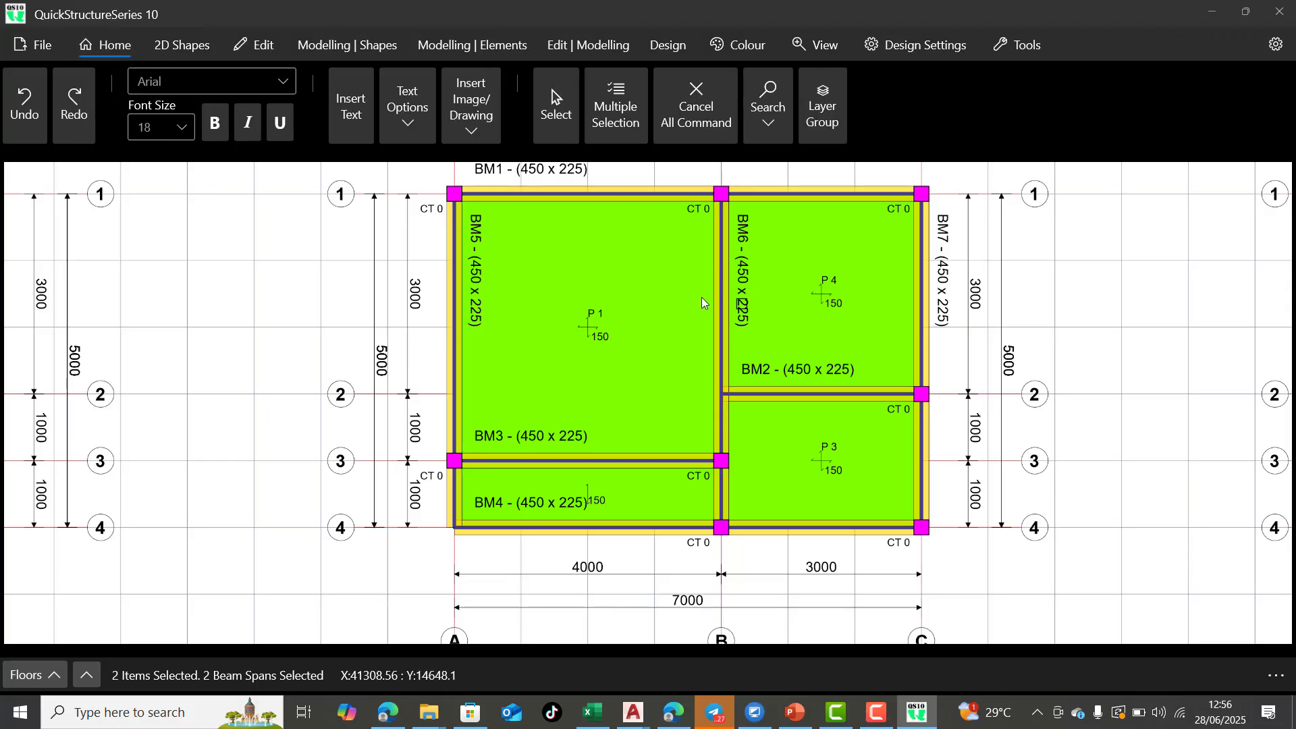
left_click(251, 45)
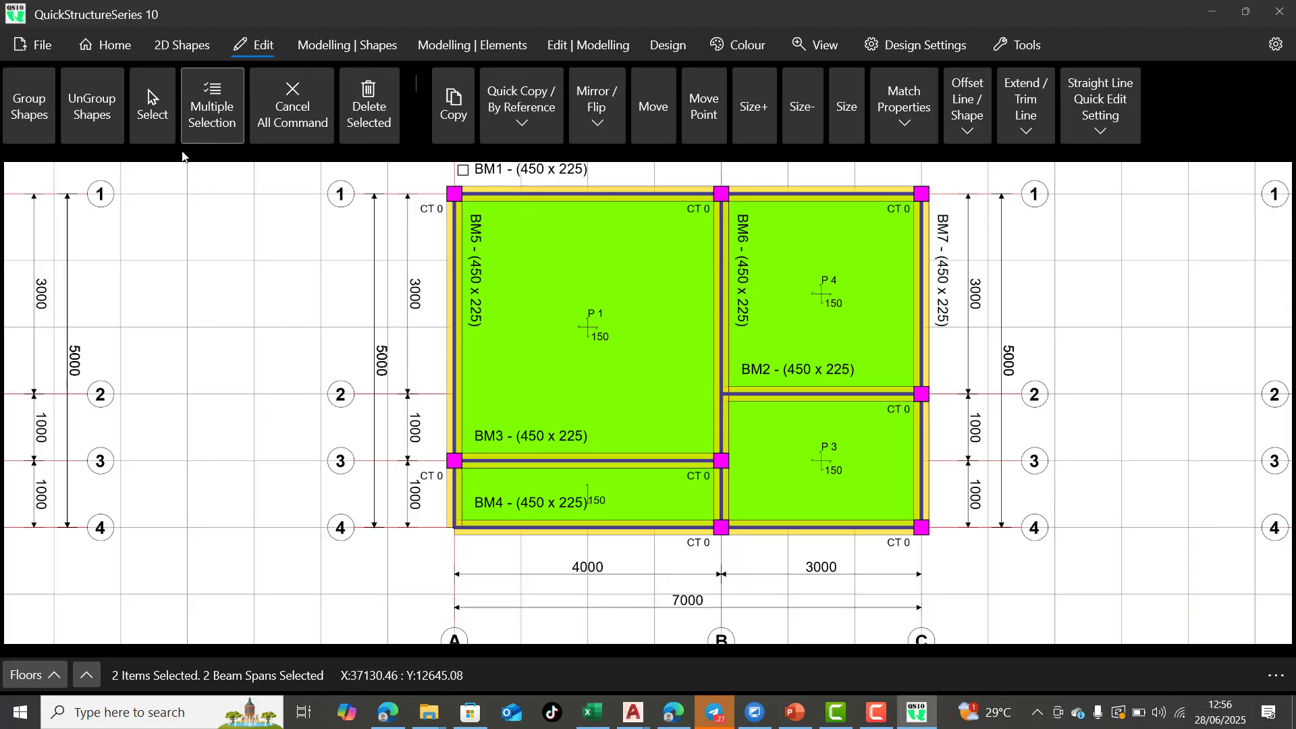
left_click(721, 311)
left_click(724, 500)
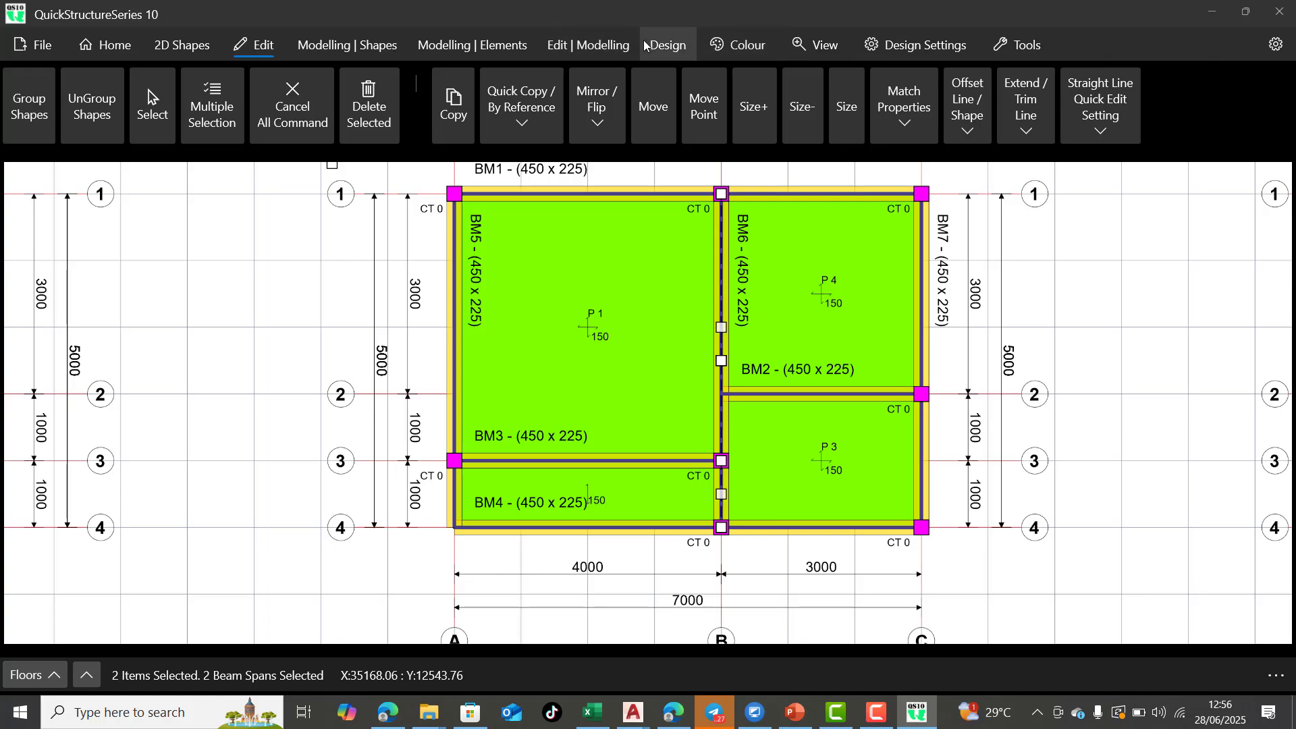
left_click(606, 47)
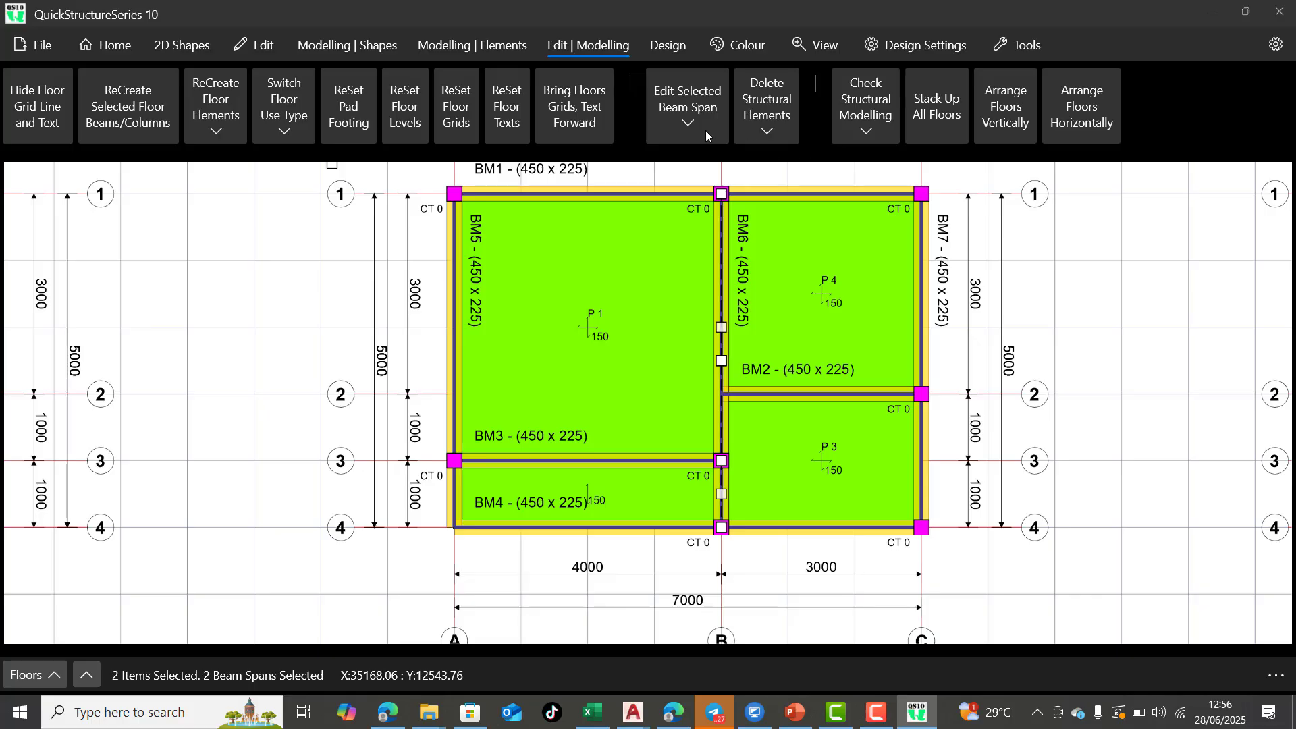
left_click(686, 124)
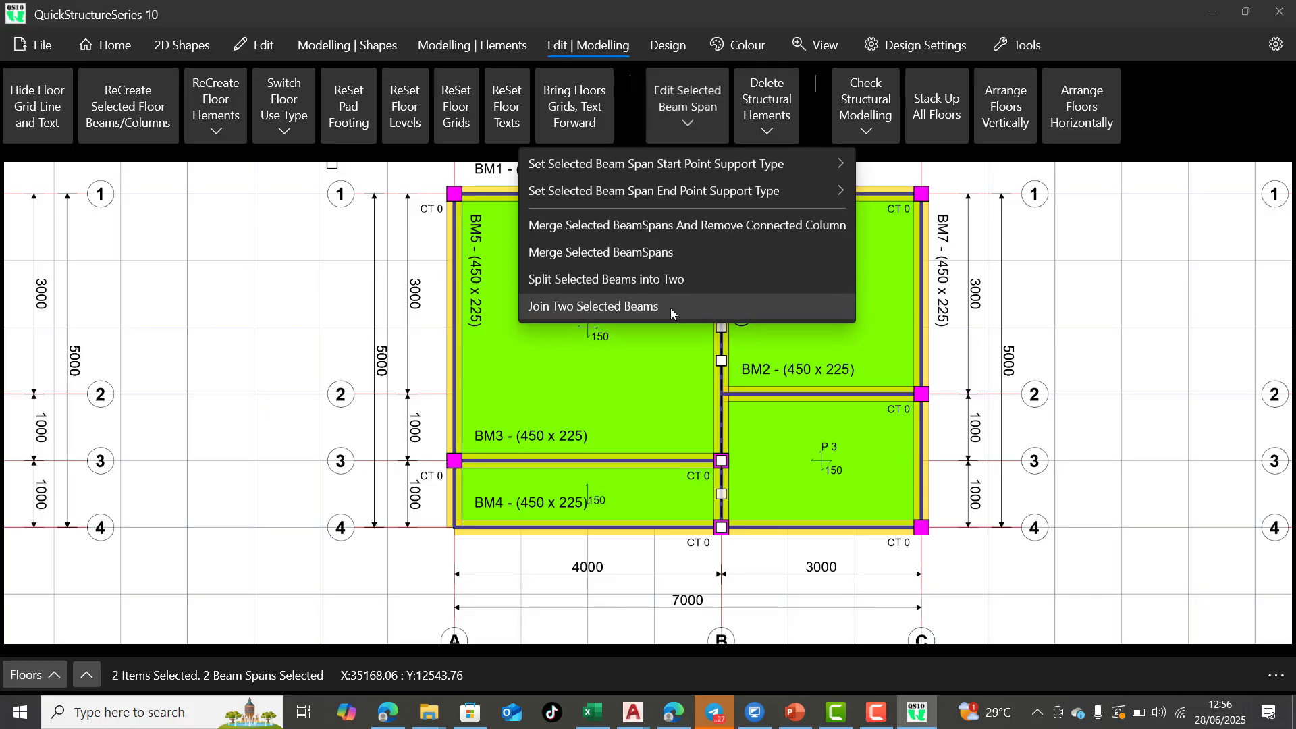
left_click(638, 253)
left_click(590, 390)
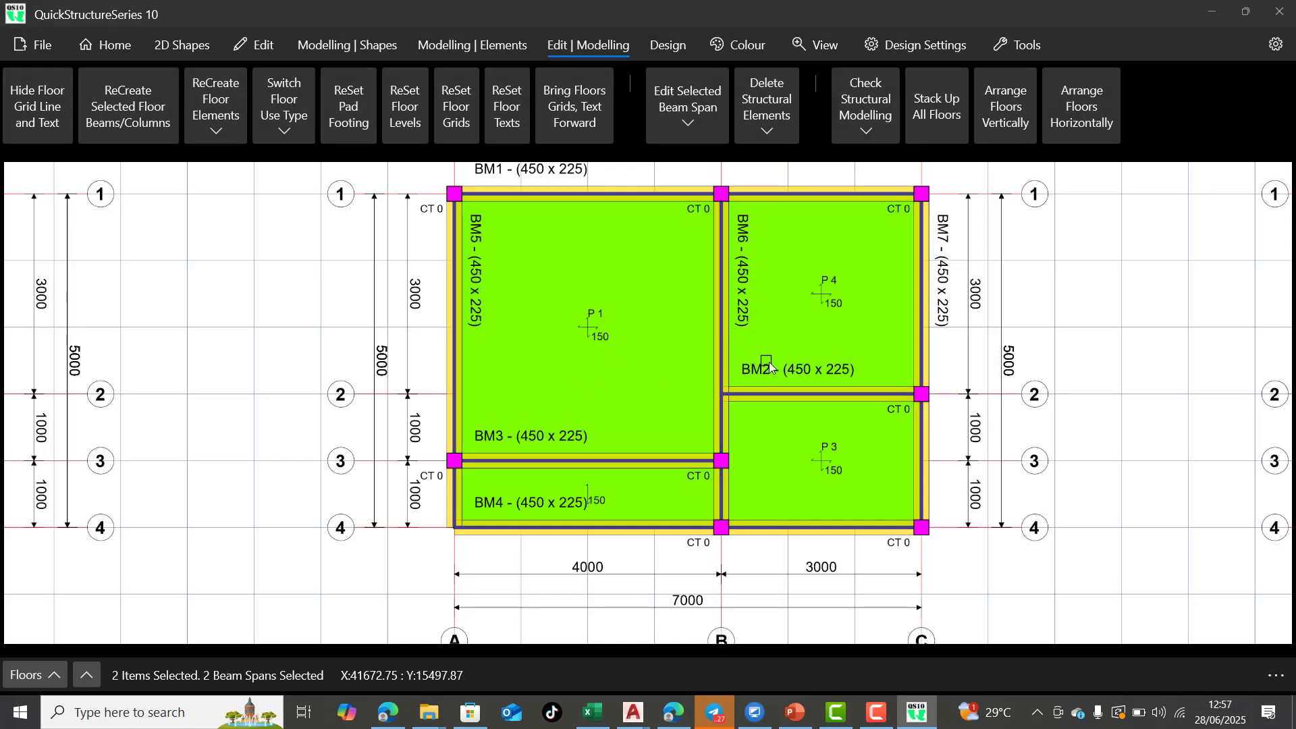
Merge the two BM4 beam spans along grid 4, between grids A-B and B-C
left_click(628, 533)
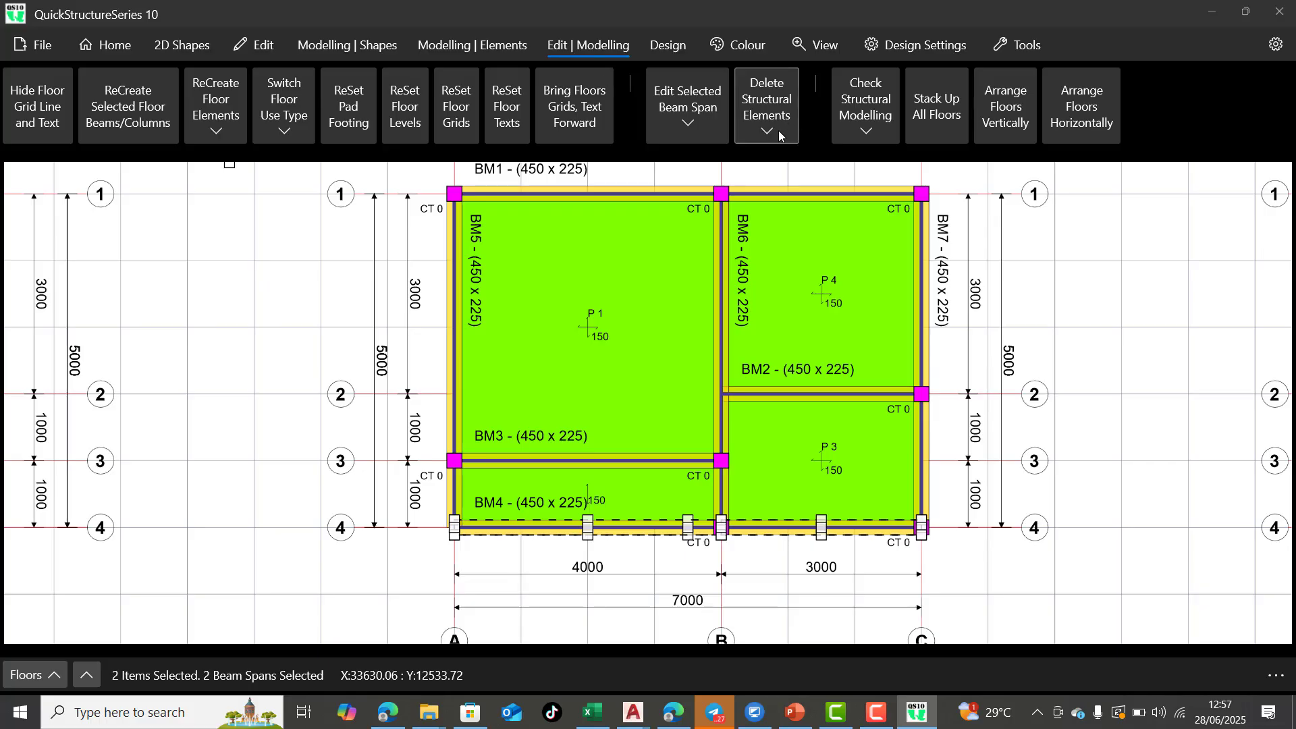
left_click(690, 127)
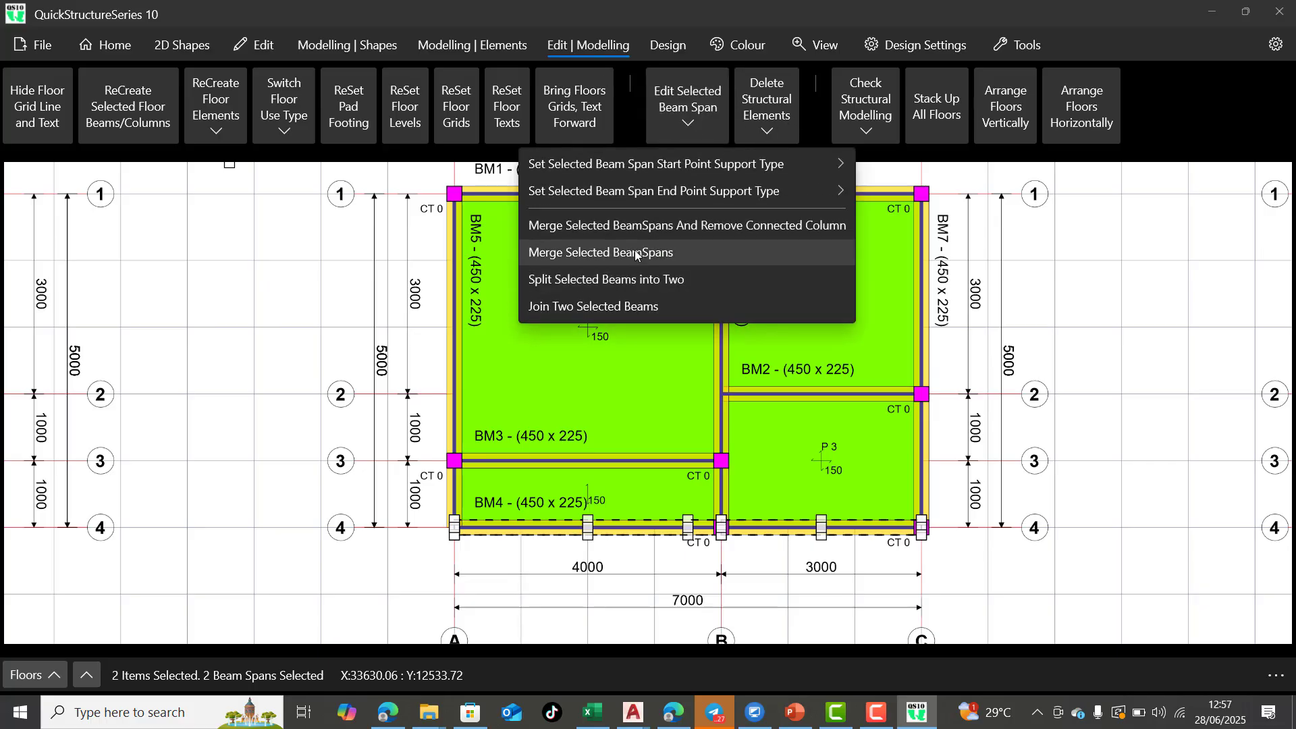
left_click(636, 254)
left_click(576, 383)
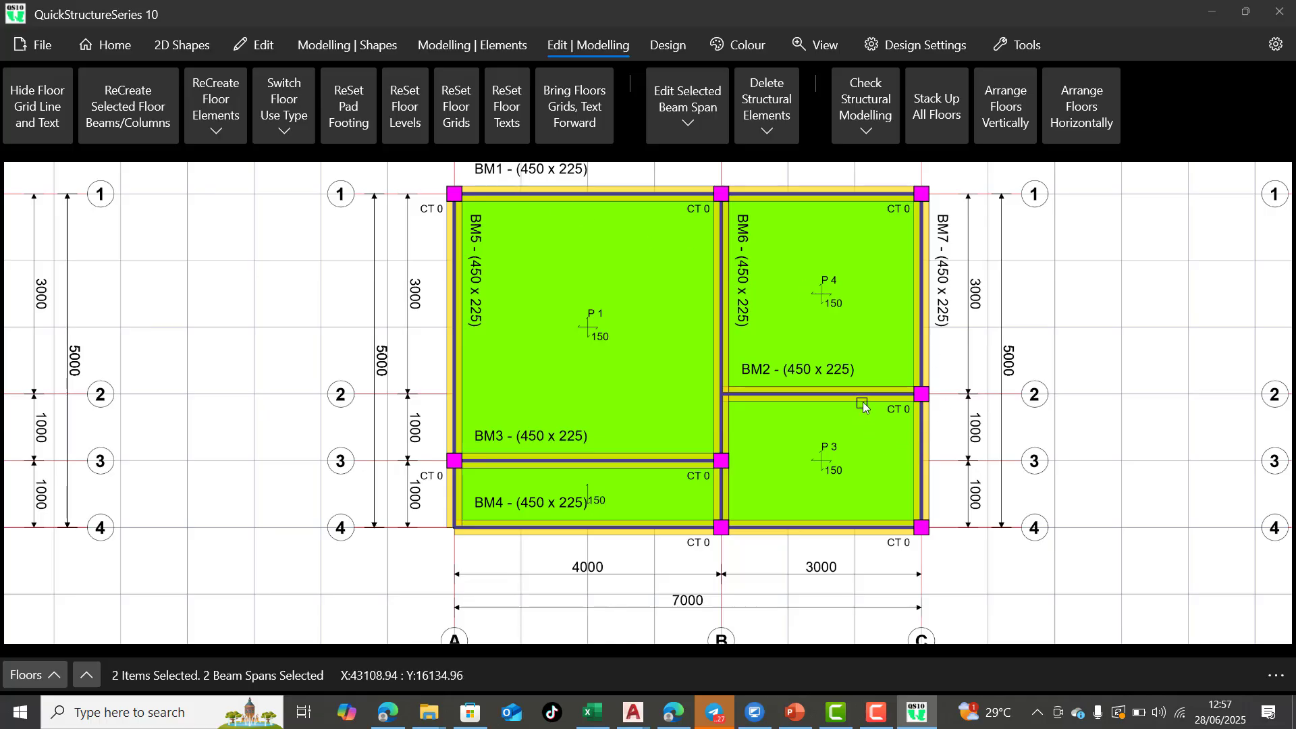
Merge the two BM7 beam spans along grid C, between grids 1-2 and 2-4
left_click(923, 341)
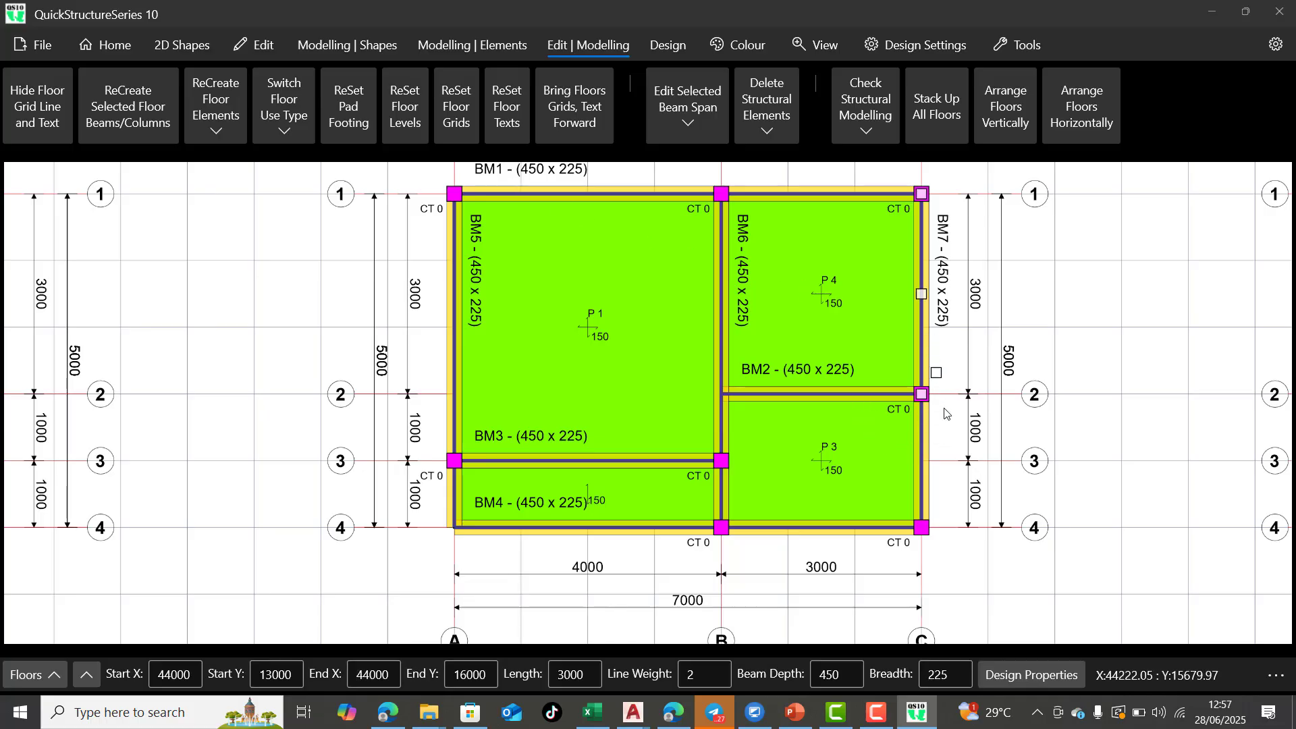
left_click(928, 466, "shift")
left_click(684, 133)
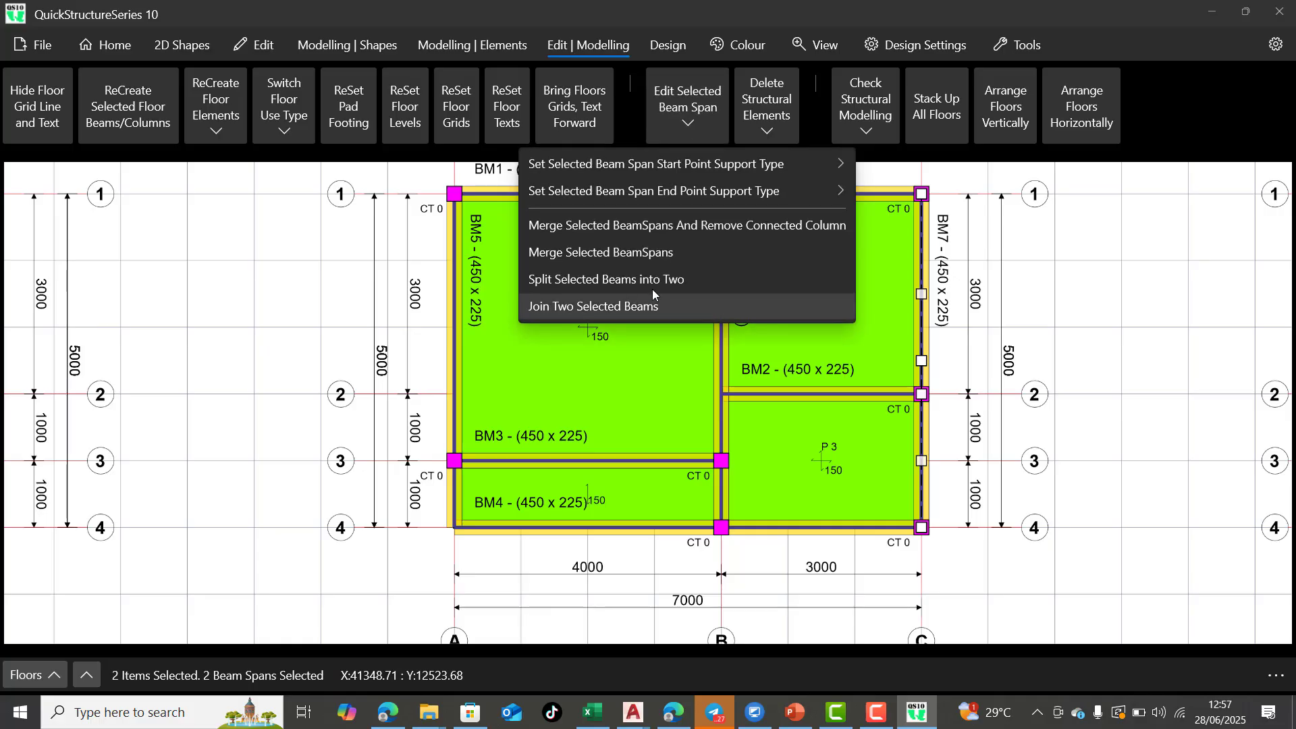
left_click(649, 253)
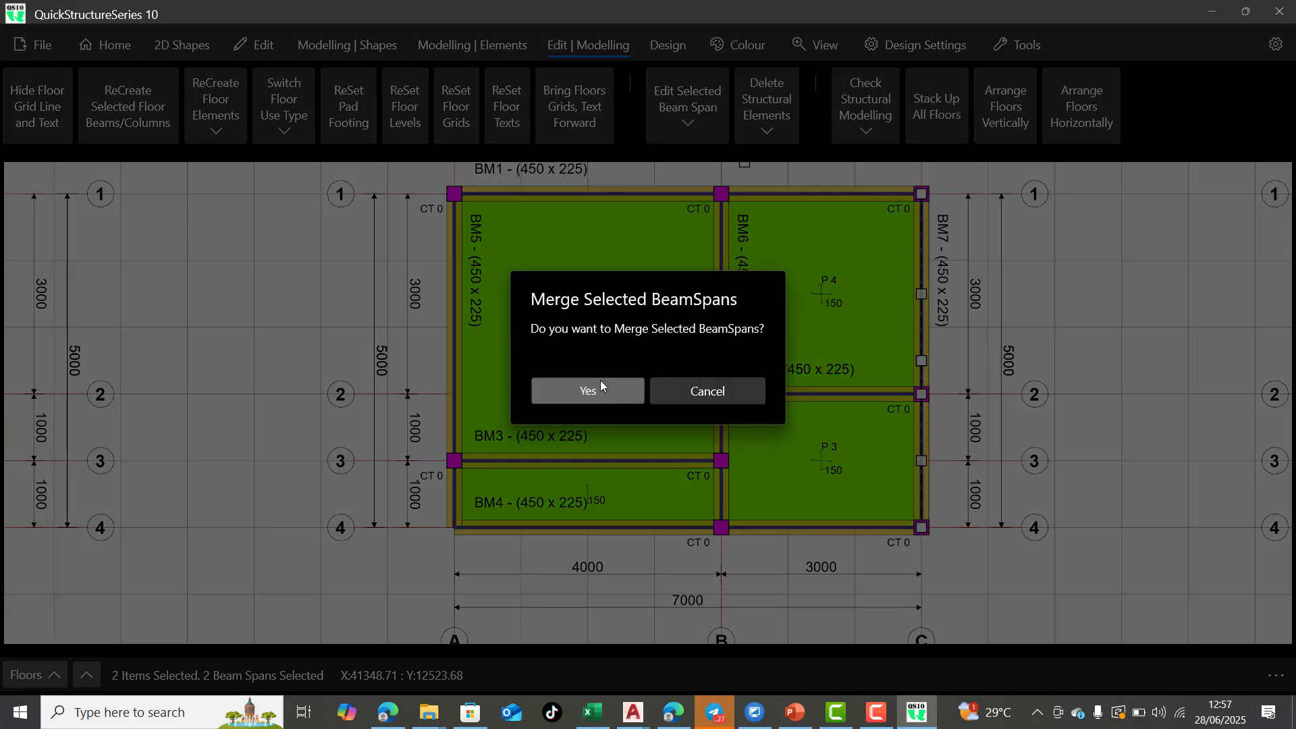
left_click(587, 390)
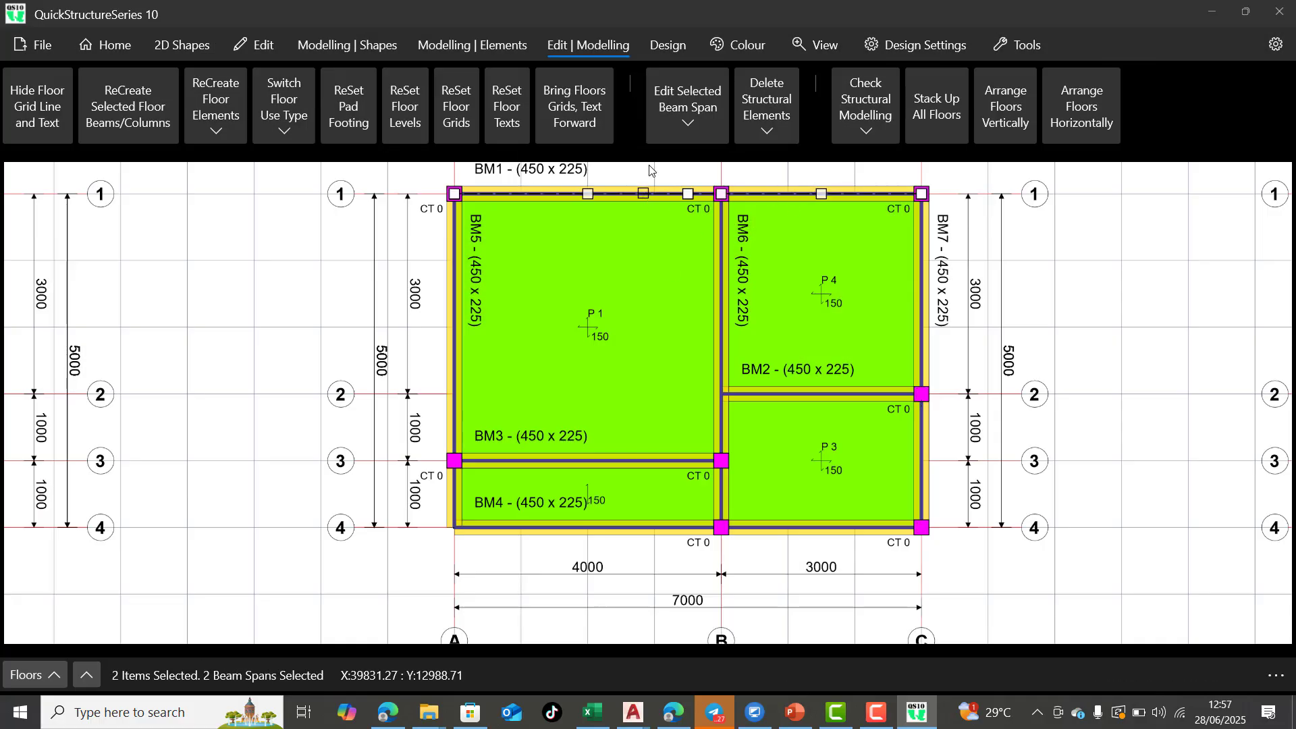
Merge the two BM1 beam spans along grid 1, between grids A-B and B-C
left_click(682, 133)
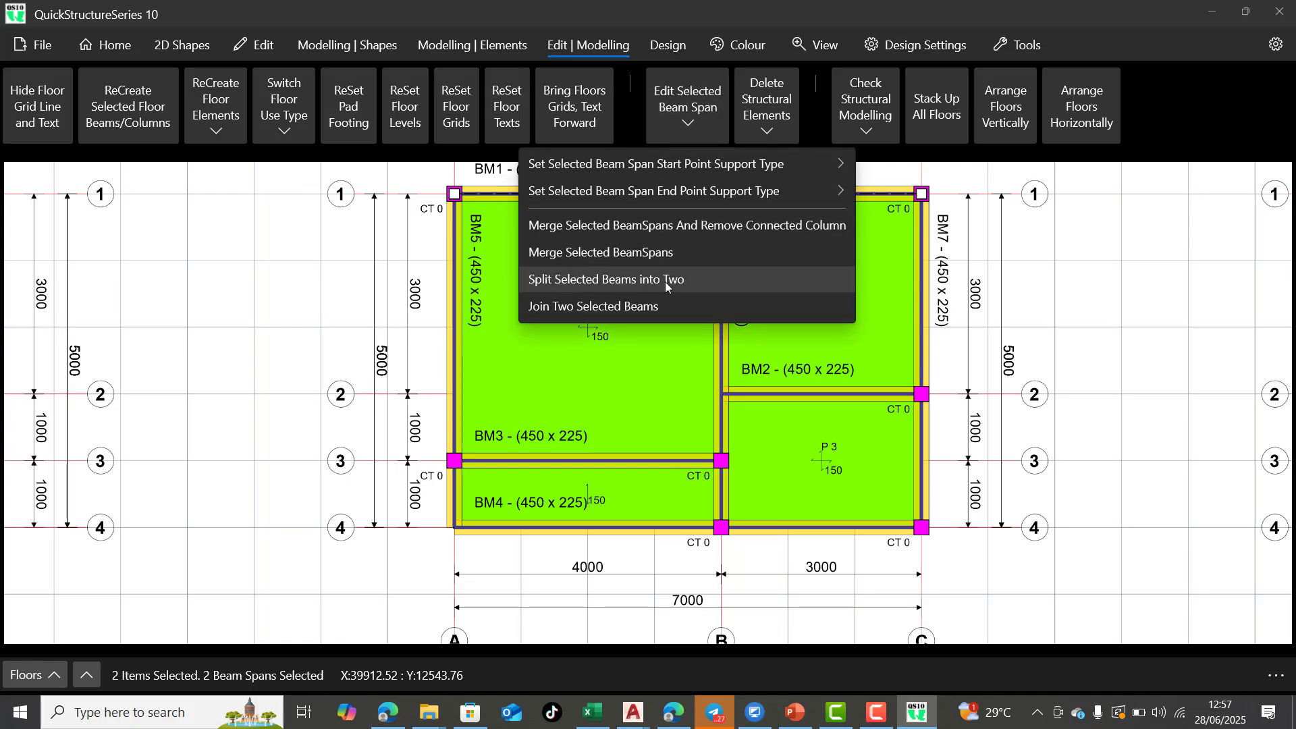
left_click(677, 252)
left_click(587, 390)
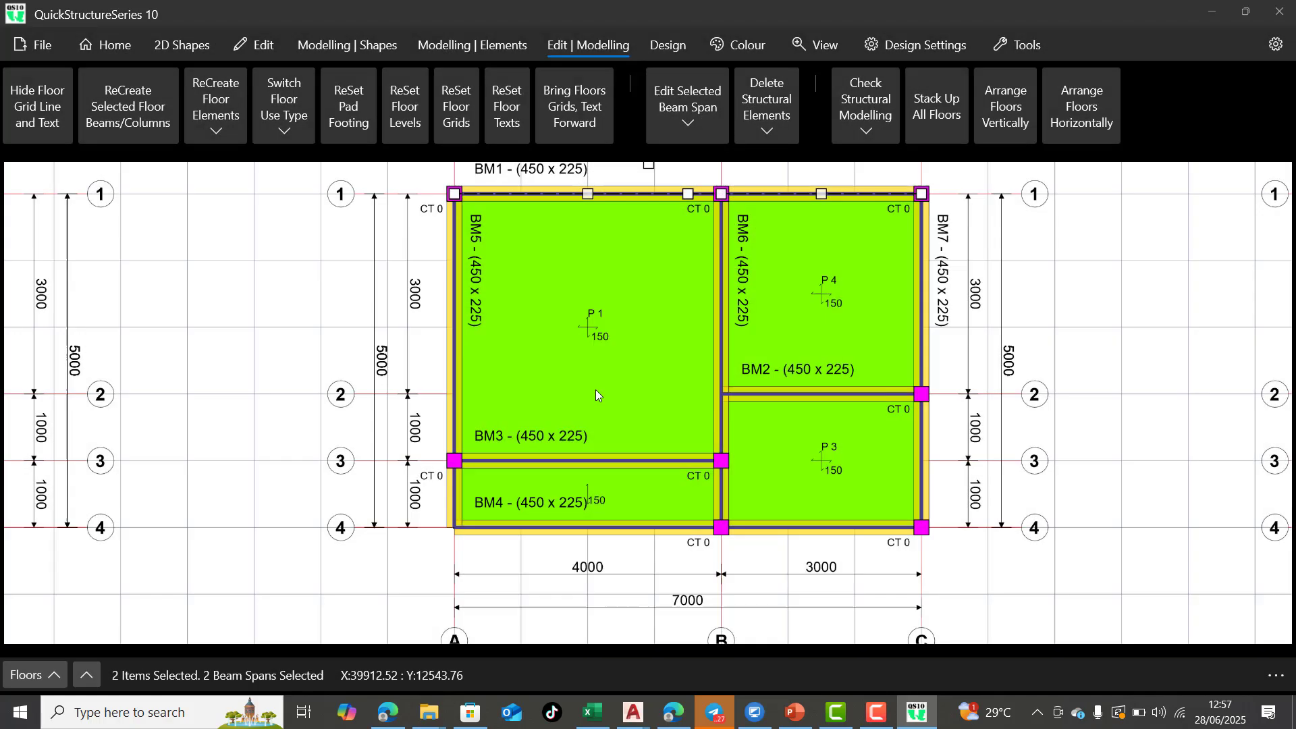
Set the BM2 span's start point support to Primary Beam Support and its end point support to Column Support
left_click(837, 394)
left_click(1007, 679)
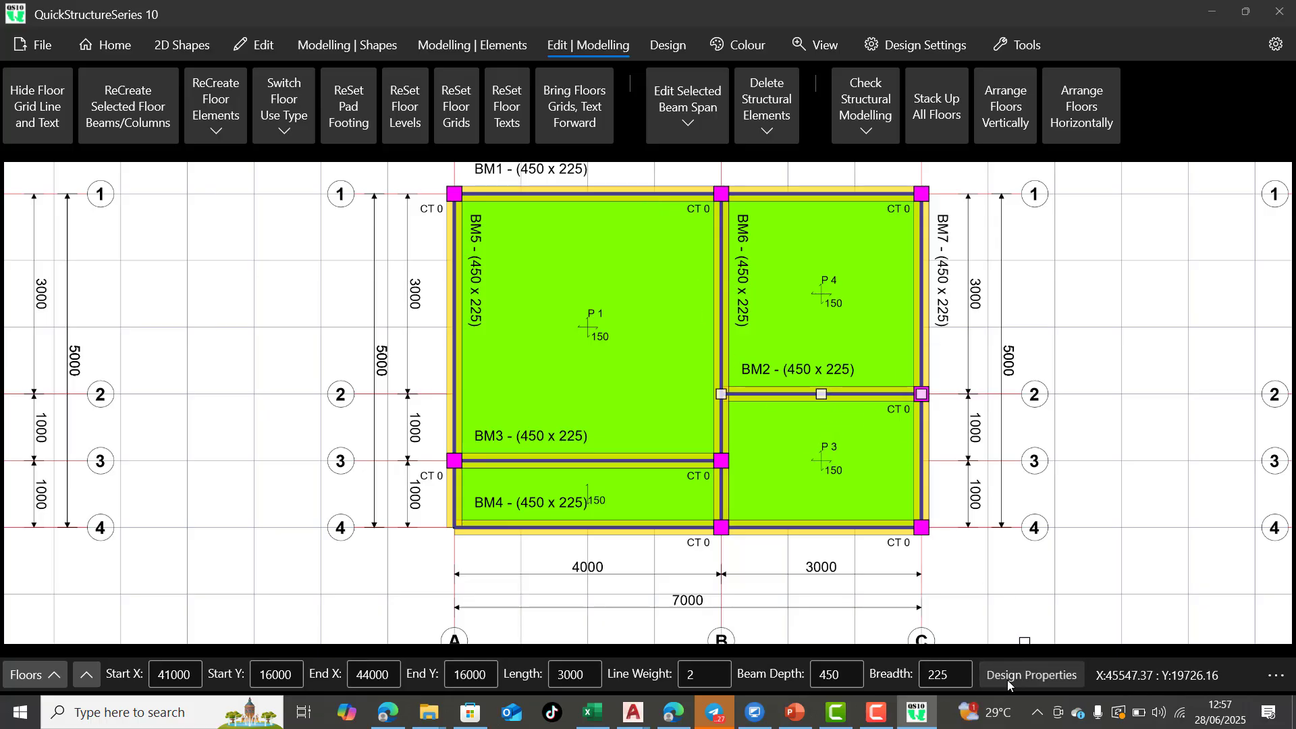
left_click(1026, 437)
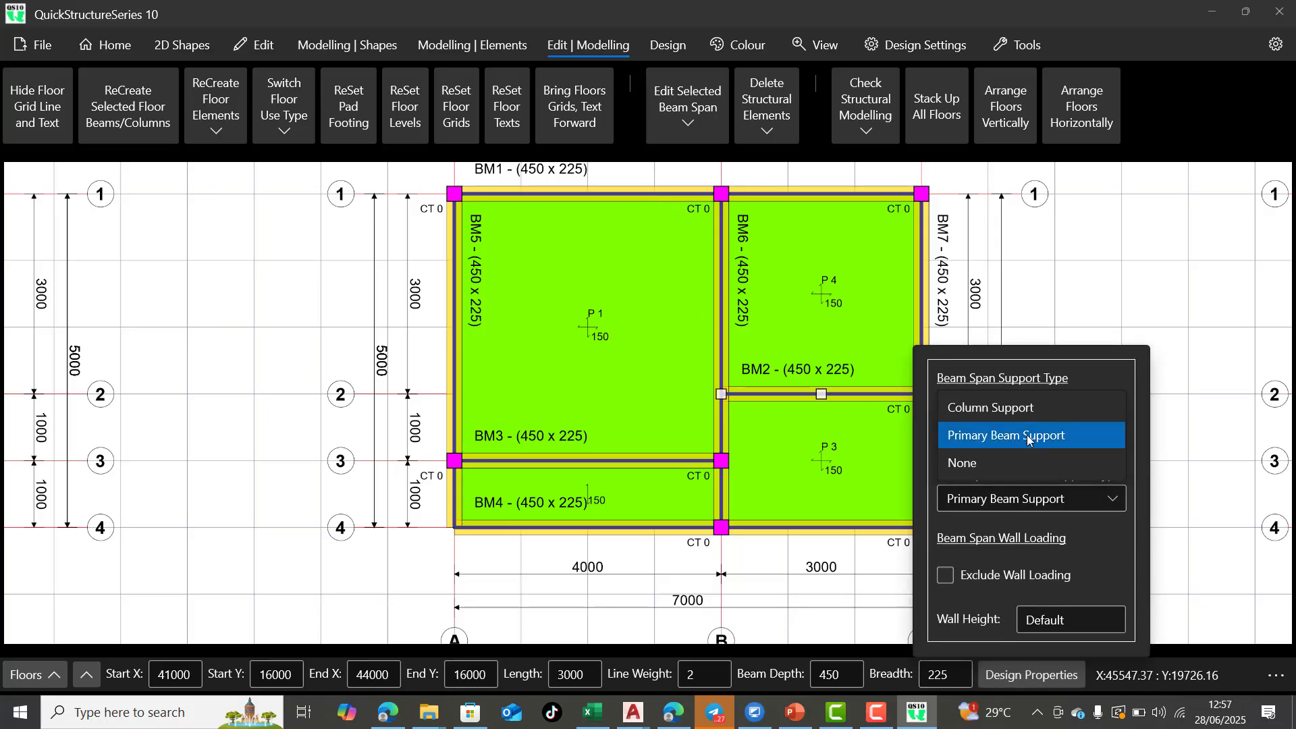
left_click(1027, 435)
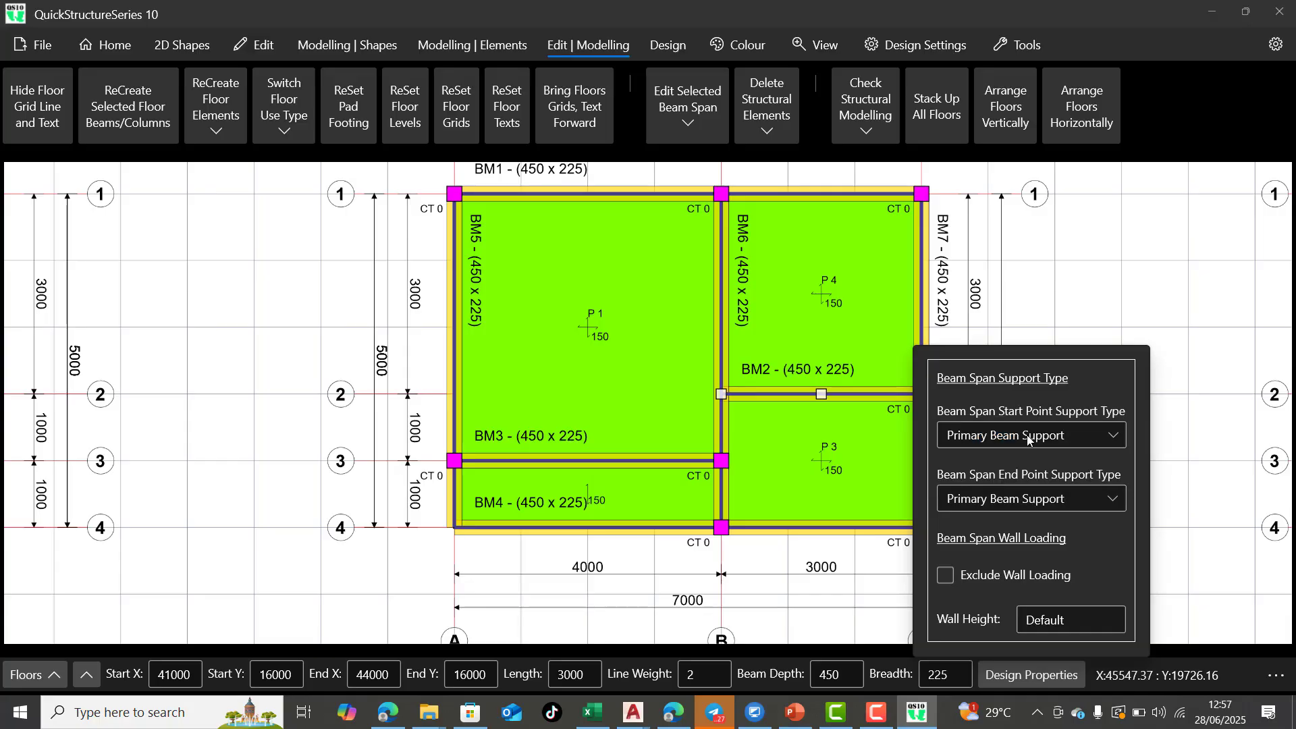
left_click(1031, 501)
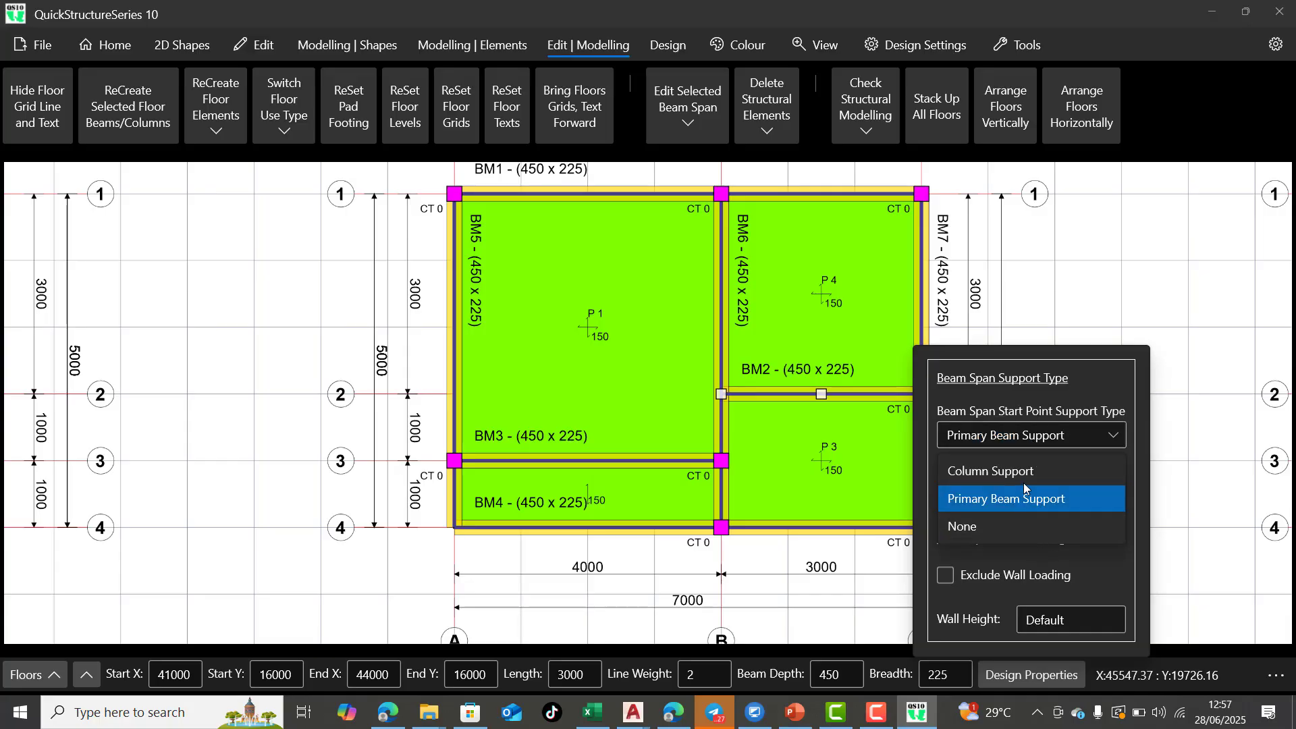
left_click(1039, 472)
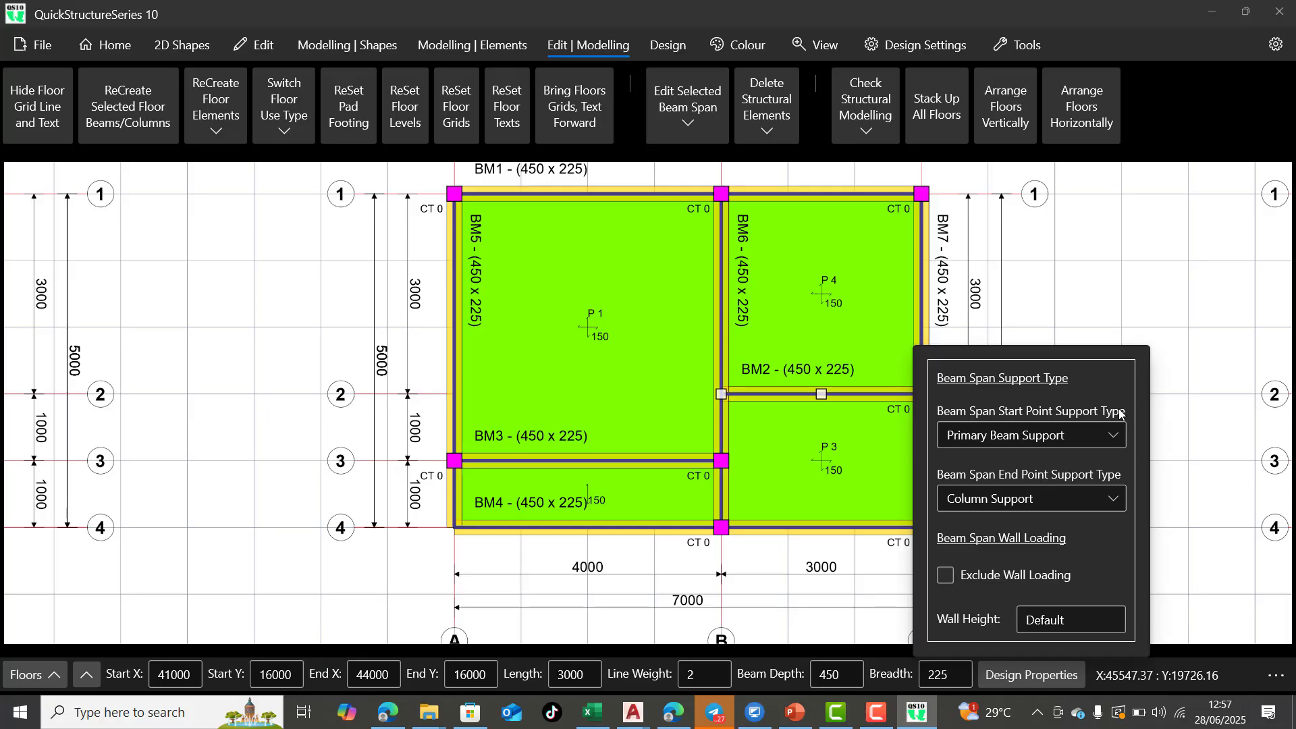
left_click(979, 319)
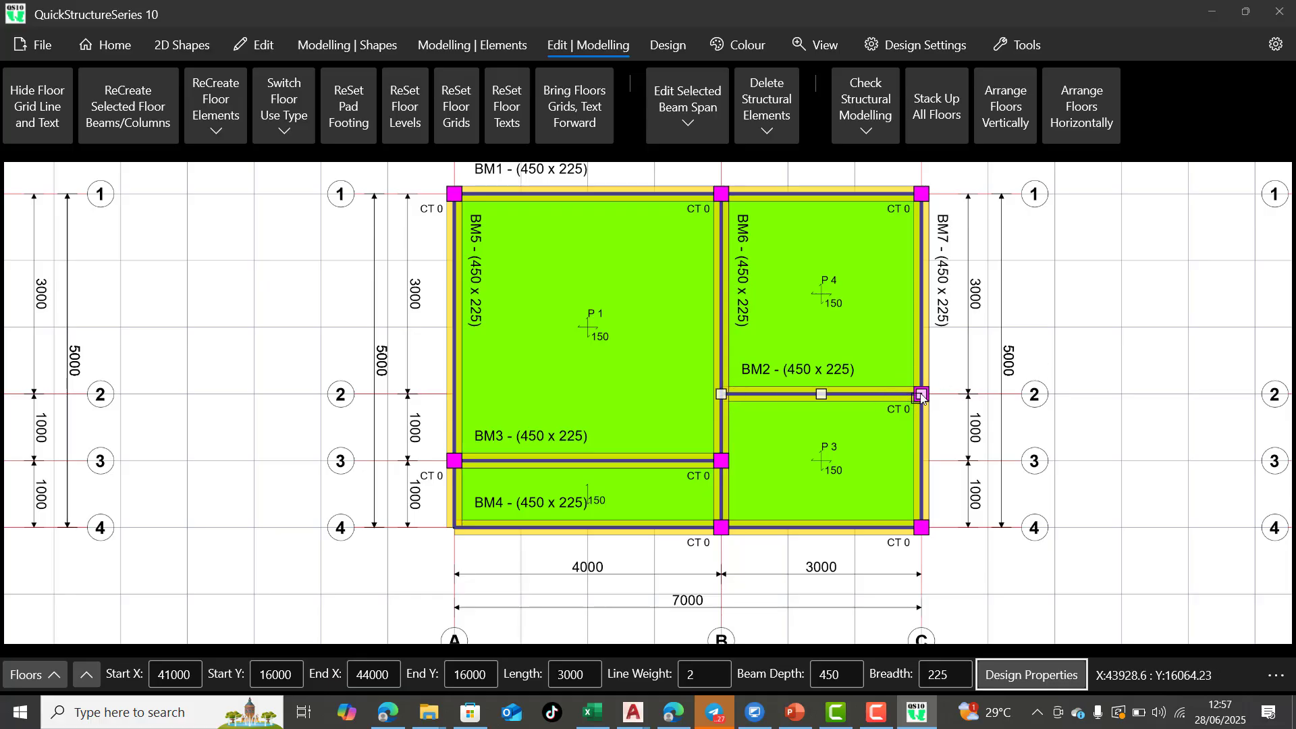
Clear the current span selection and check the start and end support types of the merged BM1 span along grid 1
left_click(925, 462)
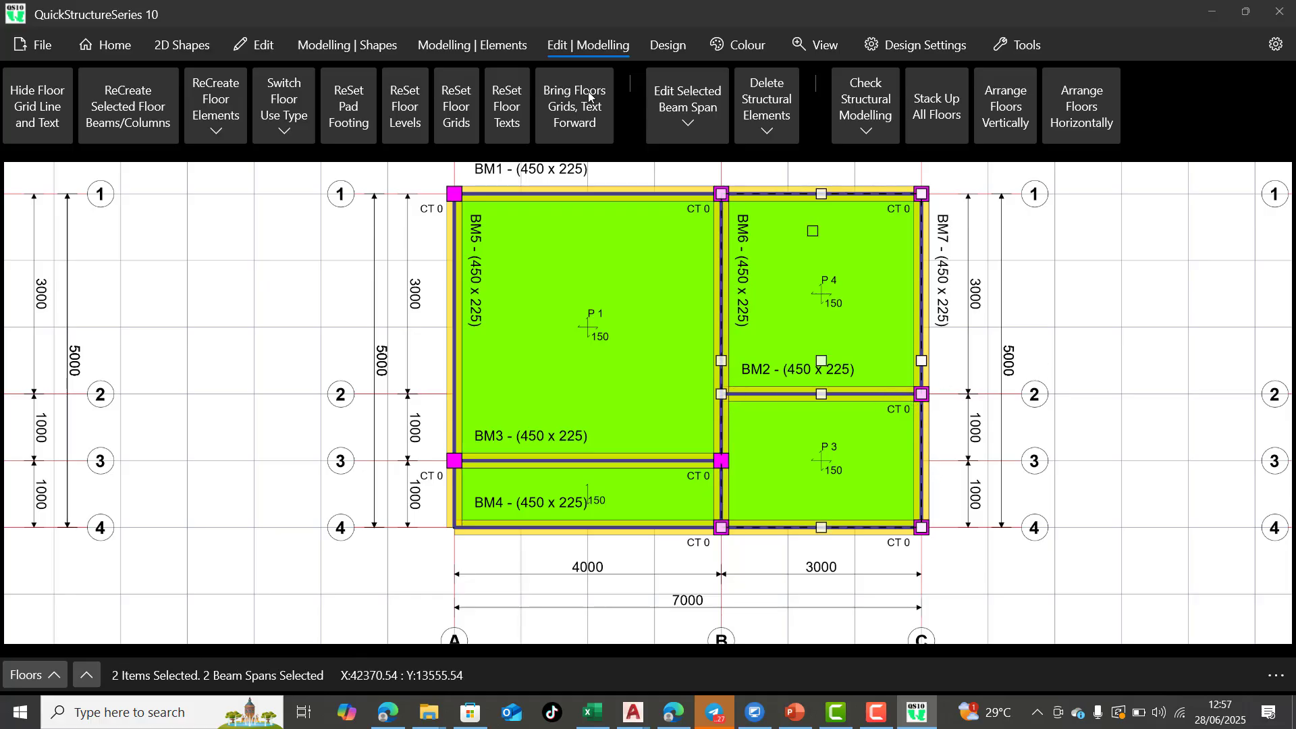
left_click(250, 47)
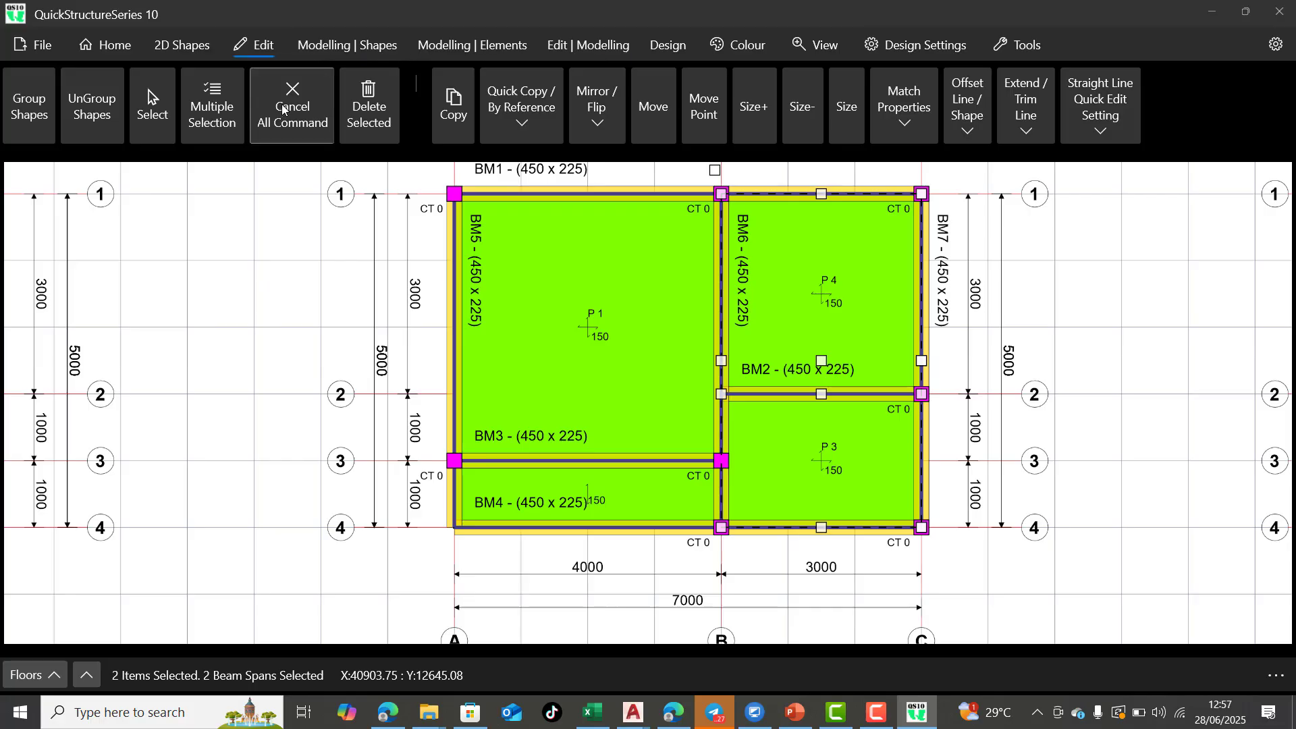
left_click(480, 212)
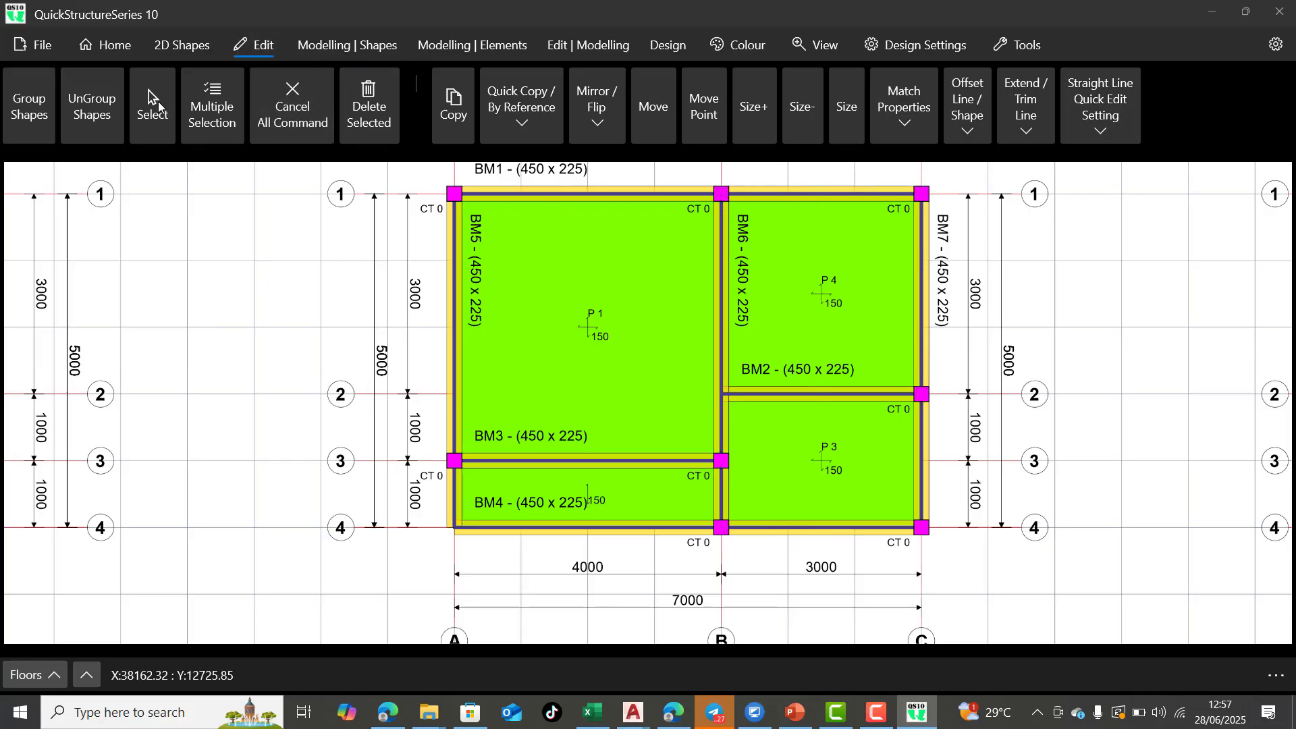
left_click(593, 194)
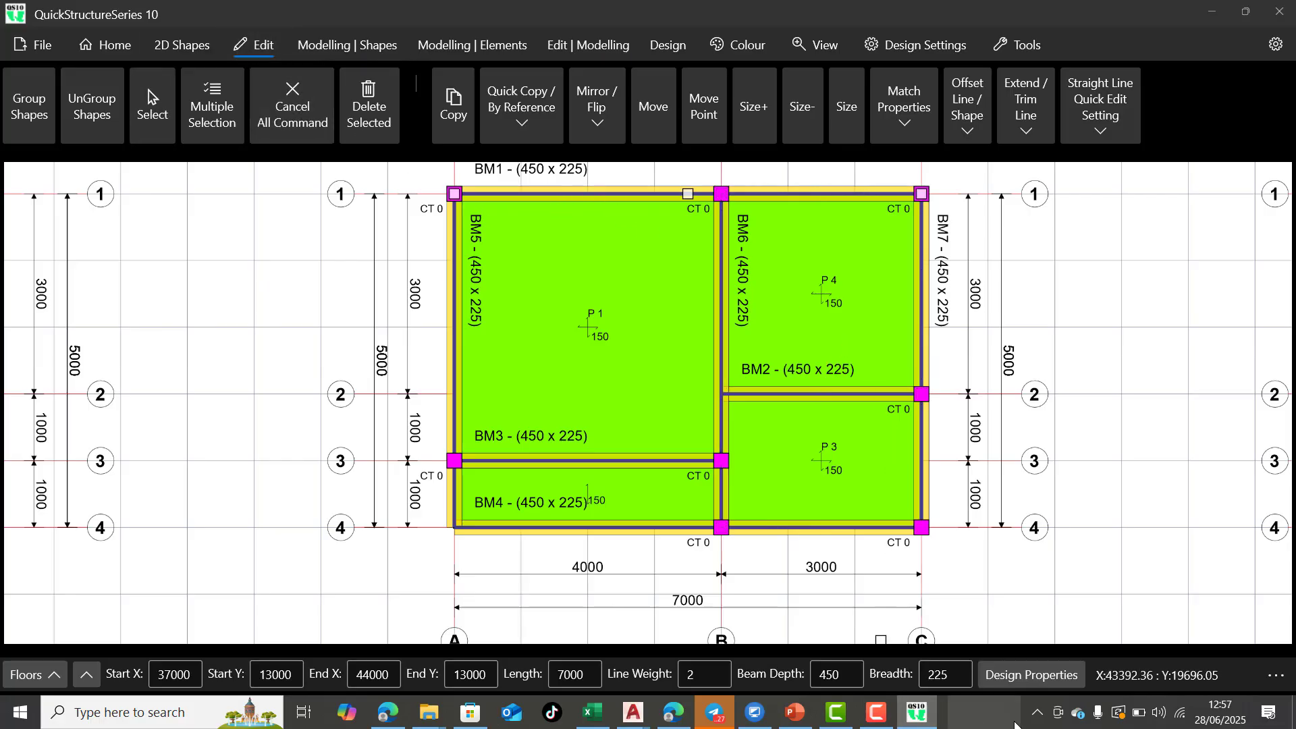
left_click(1046, 683)
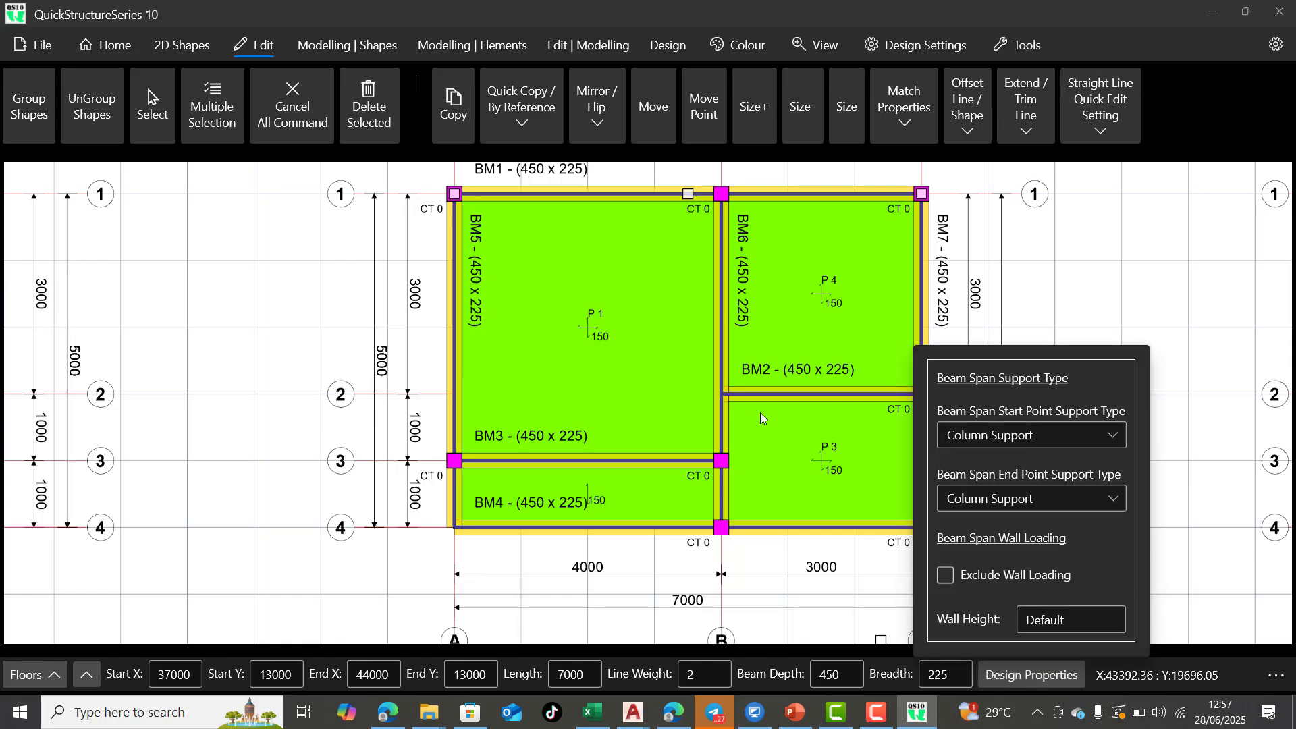
left_click(278, 108)
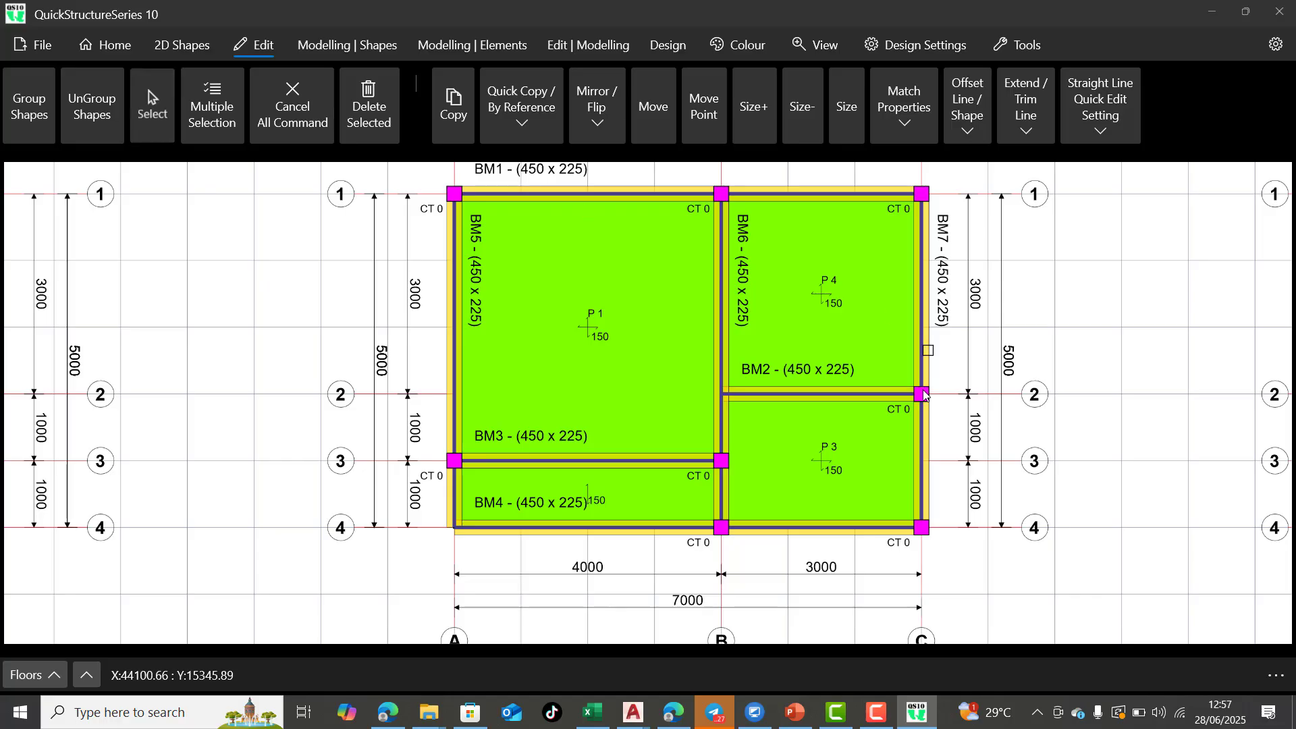
Try to view the design properties of the BM7 beam along grid C, and clear the selection
left_click(935, 335)
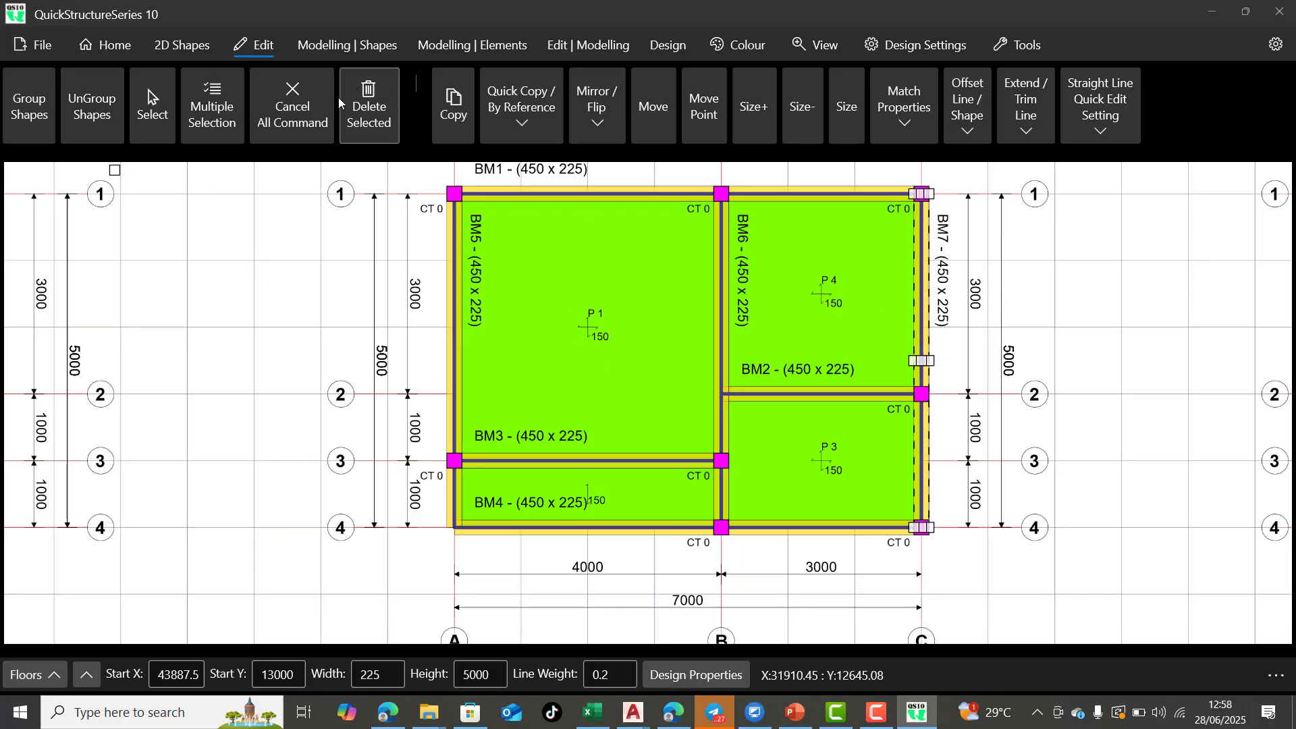
left_click(299, 98)
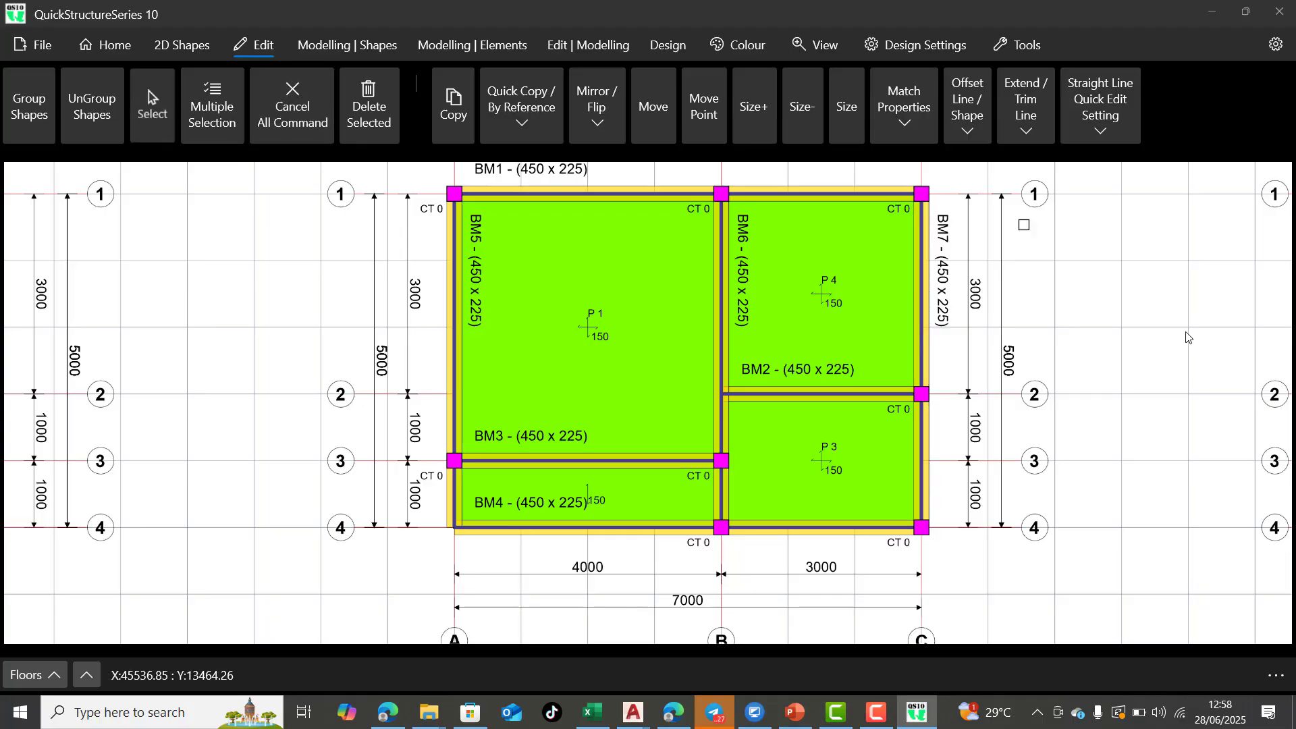
left_click(925, 346)
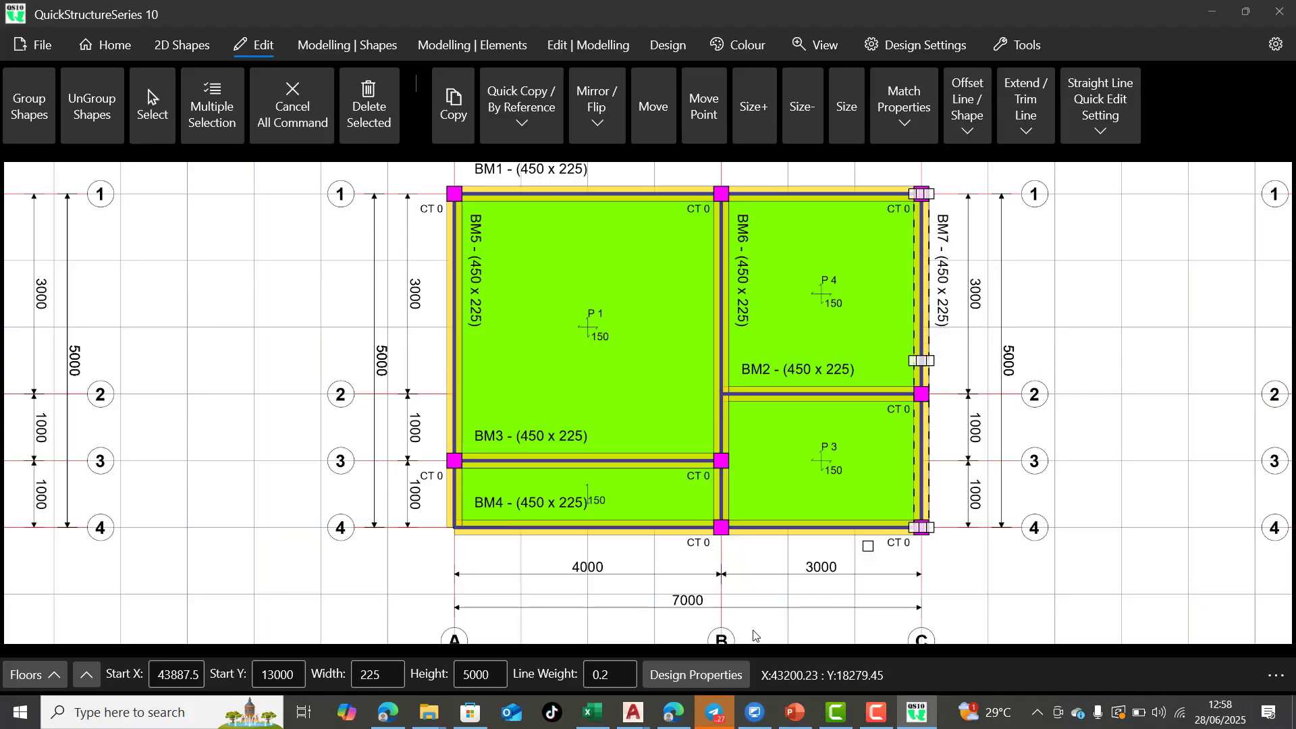
left_click(691, 678)
left_click(691, 678)
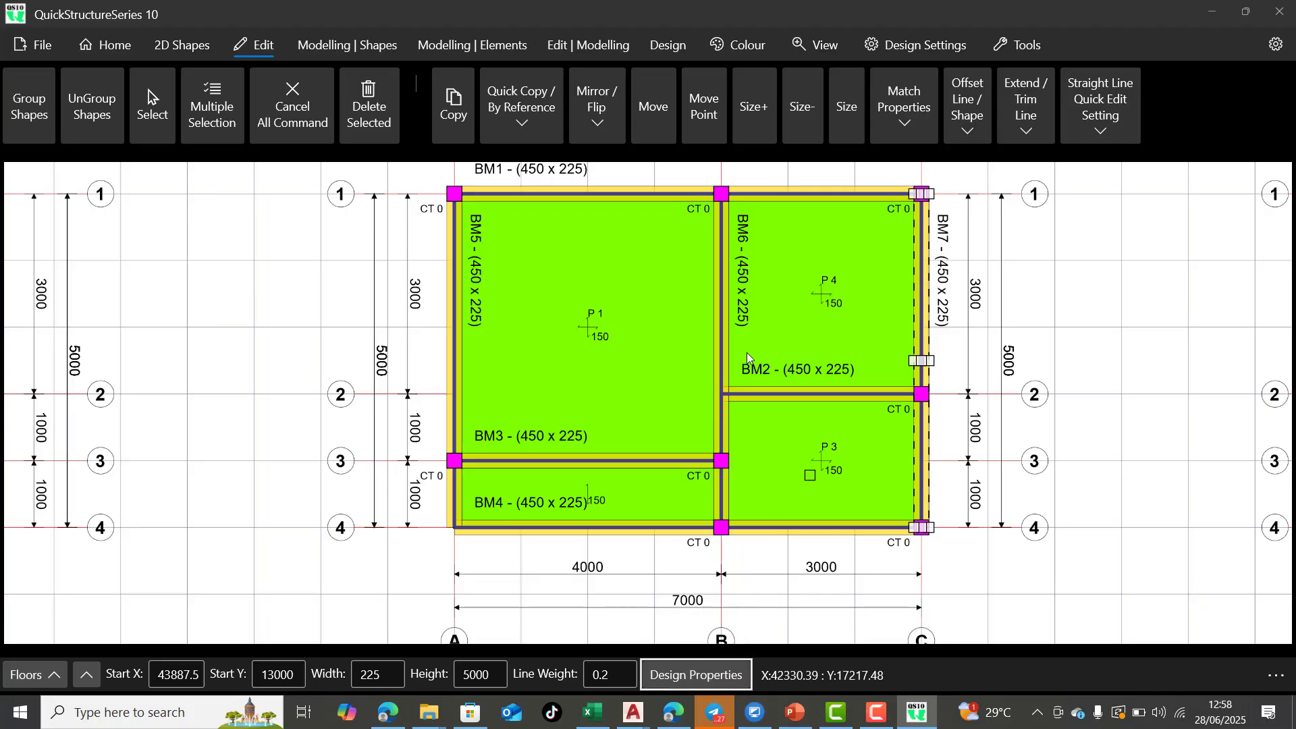
left_click(293, 119)
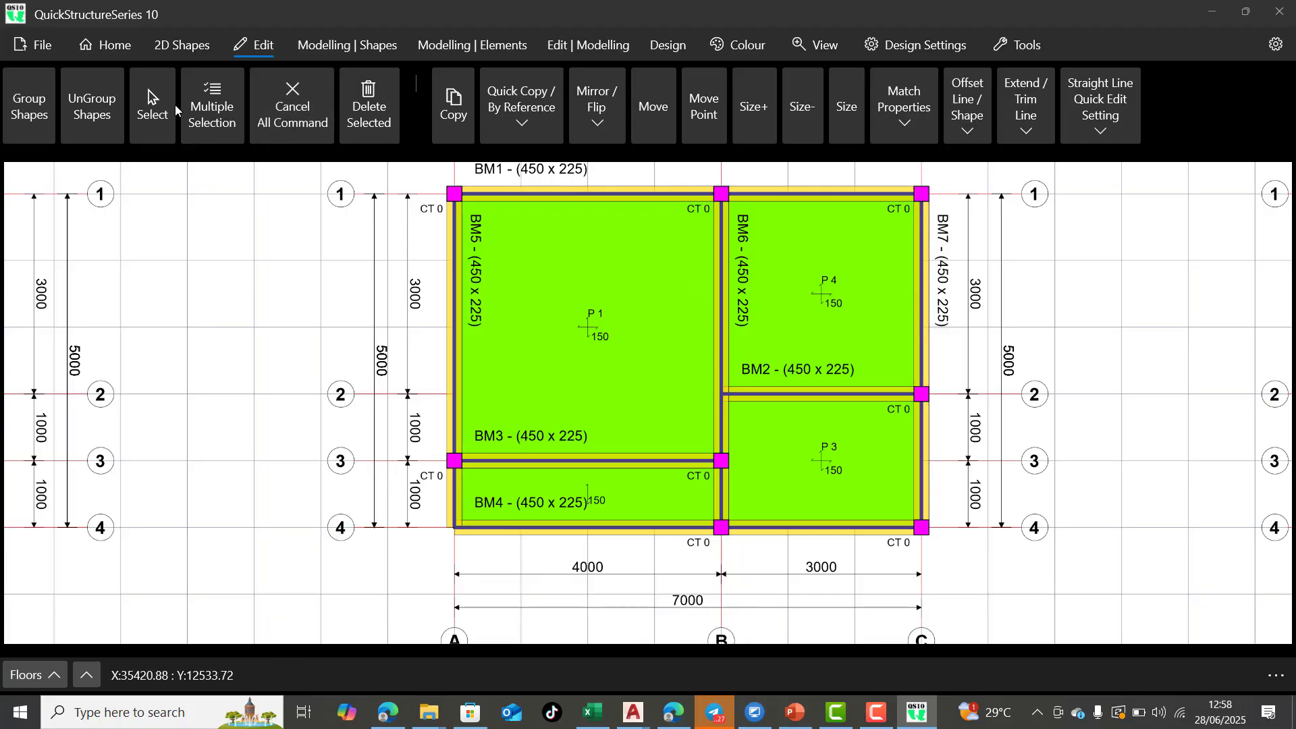
Inspect the BM1 span along grid 1 and the BM7 beam along grid C one after the other, clearing each selection
left_click(155, 108)
left_click(633, 196)
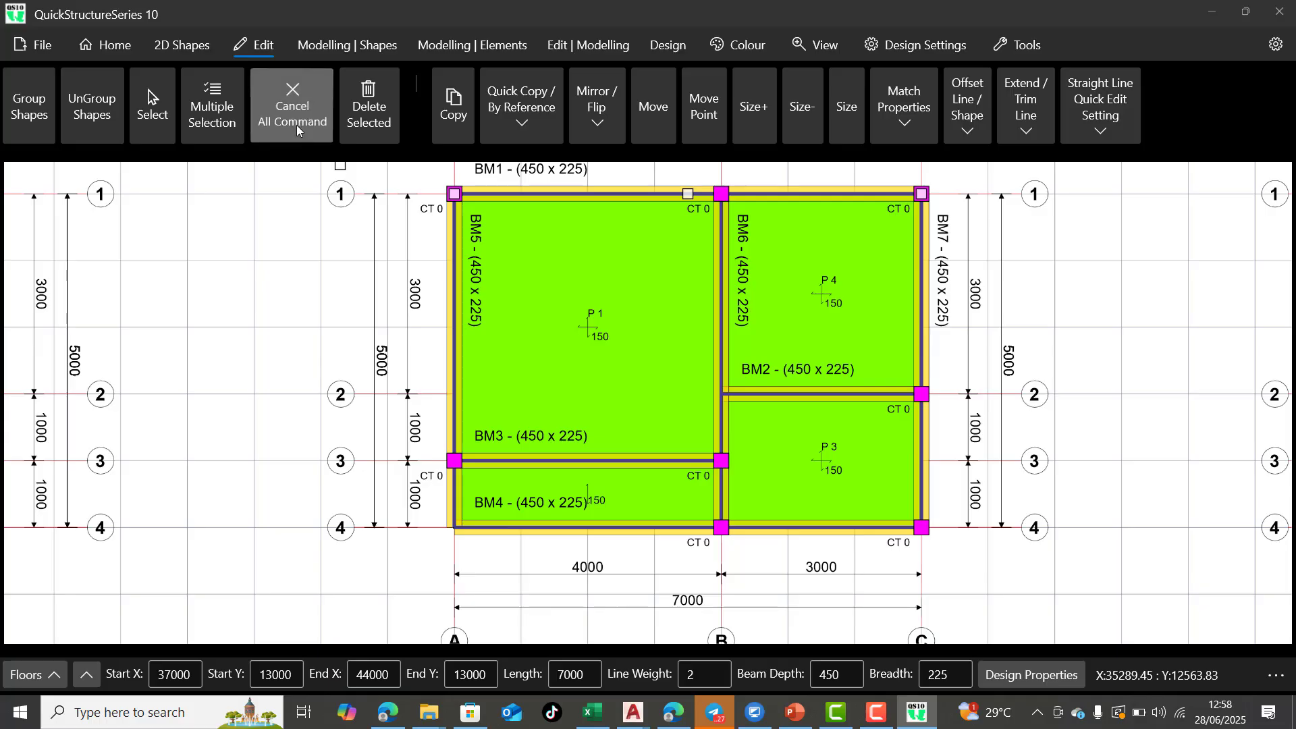
left_click(258, 118)
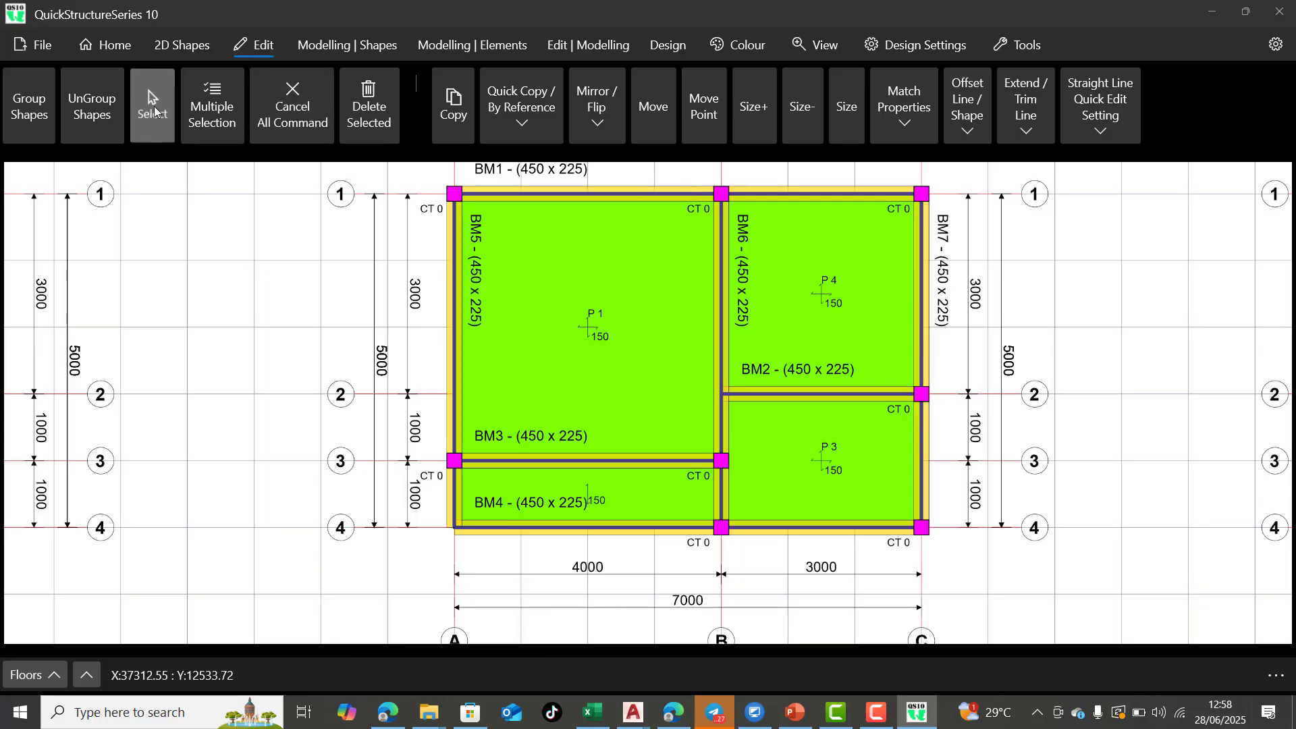
left_click(931, 362)
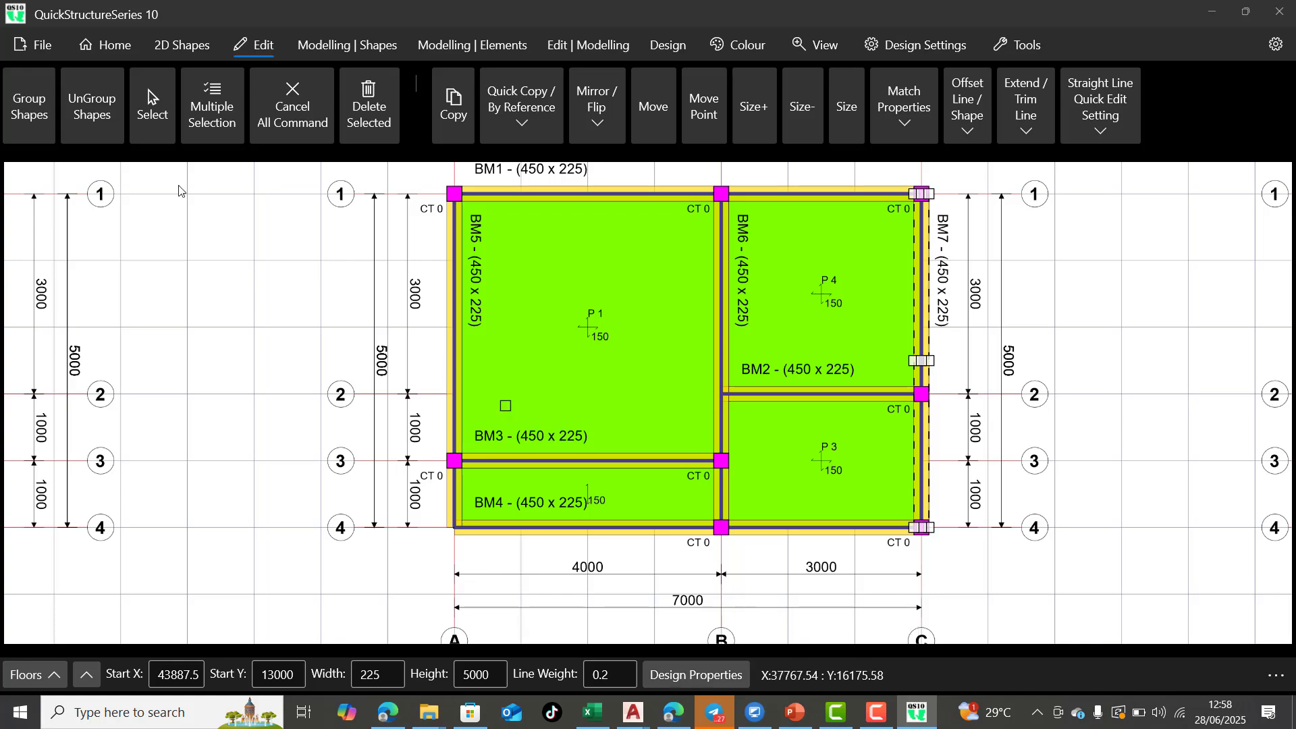
left_click(292, 111)
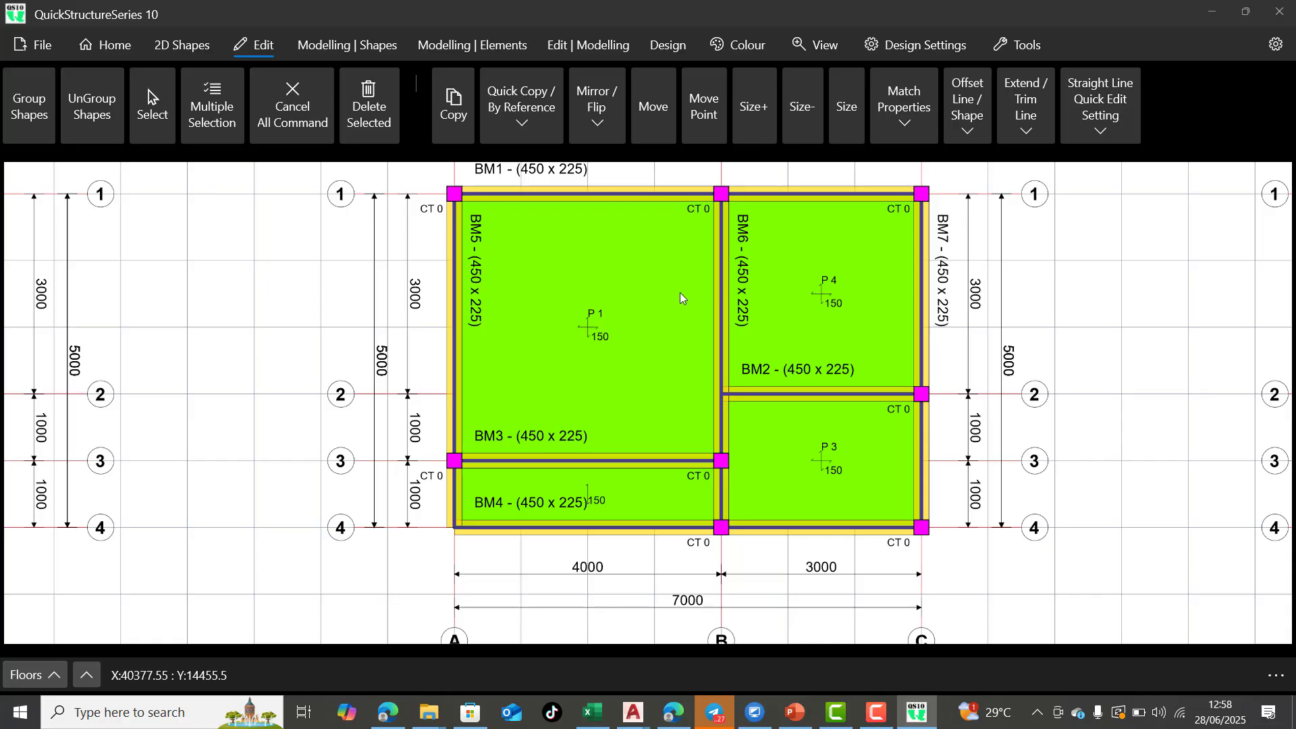
Examine the First Floor plan's beams, columns and slab panels alongside the neighbouring floor layouts
scroll(681, 297, "down", 5)
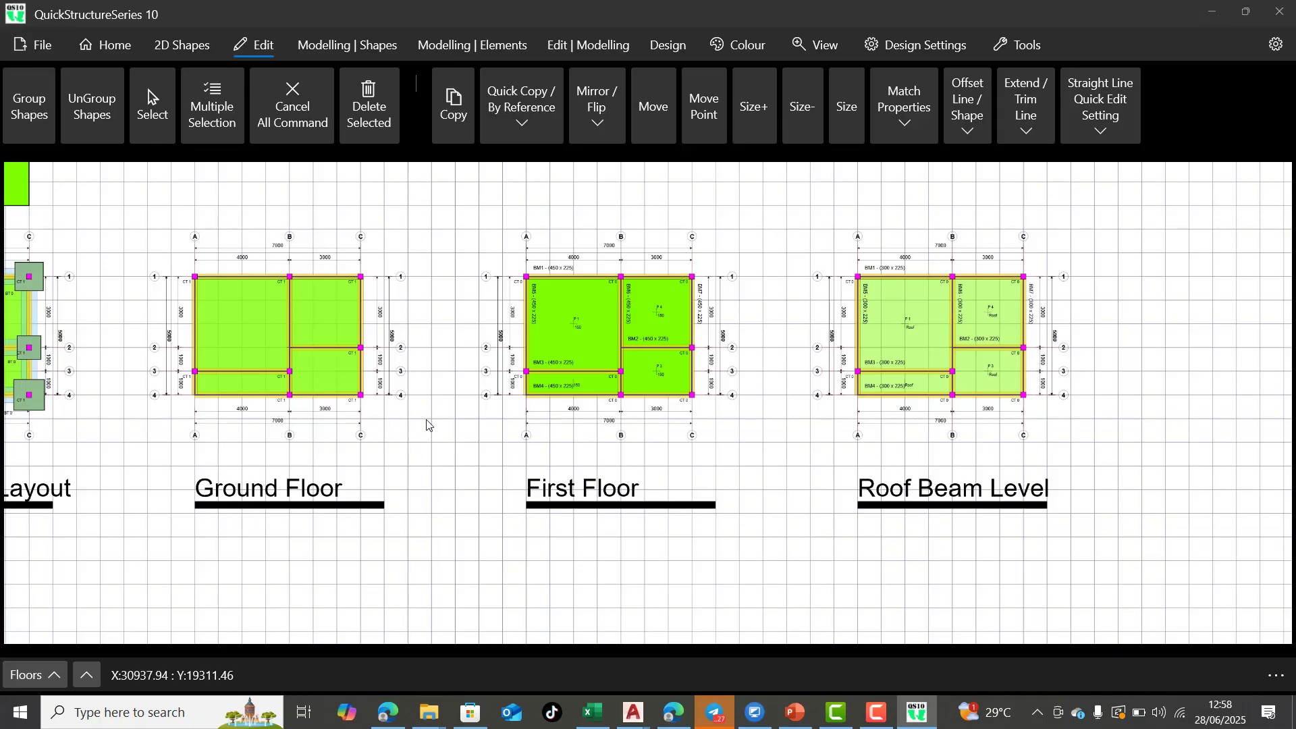
scroll(577, 297, "up", 4)
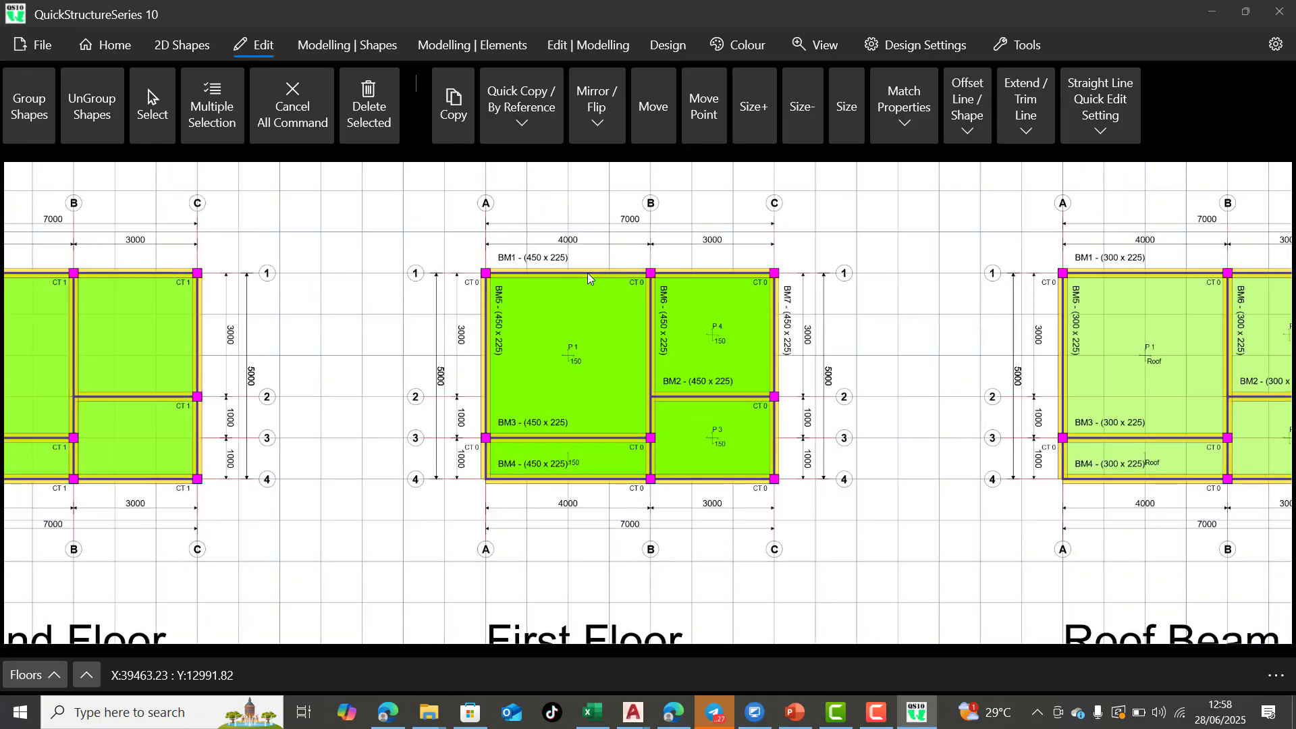
scroll(594, 399, "down", 2)
scroll(759, 375, "up", 3)
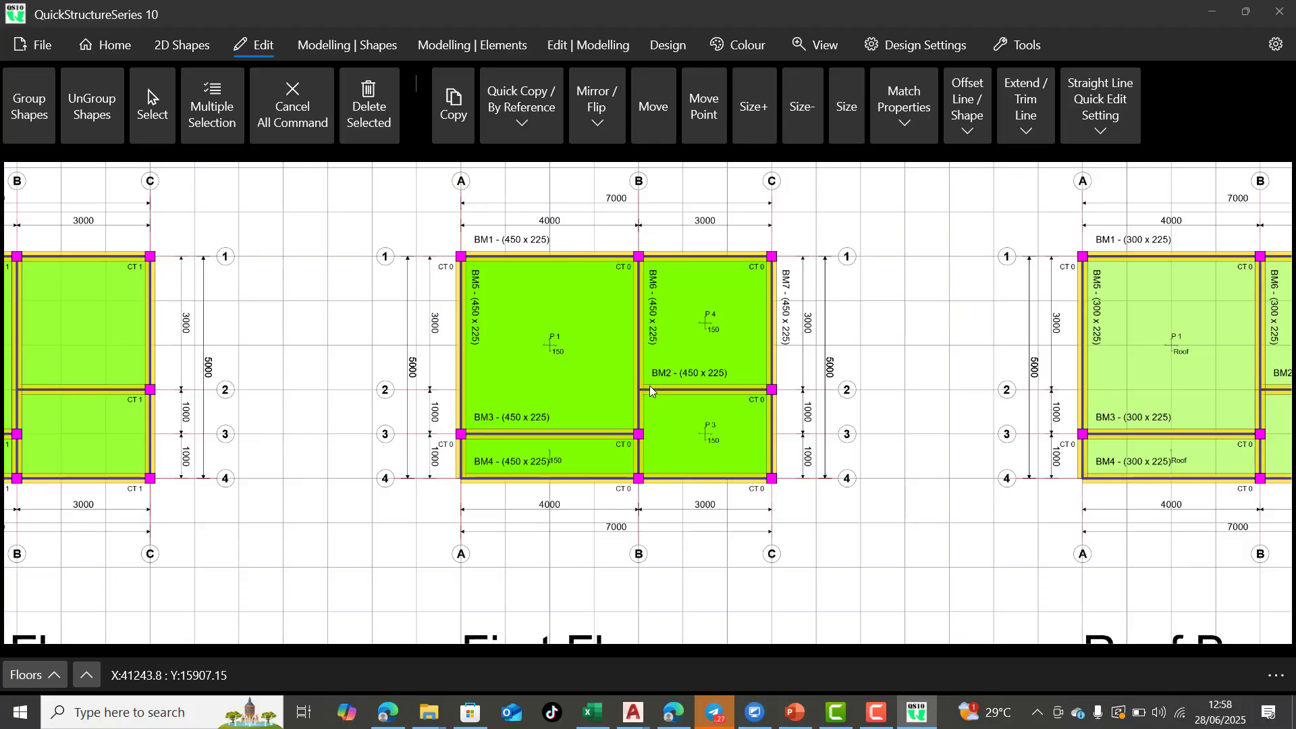
scroll(635, 362, "up", 2)
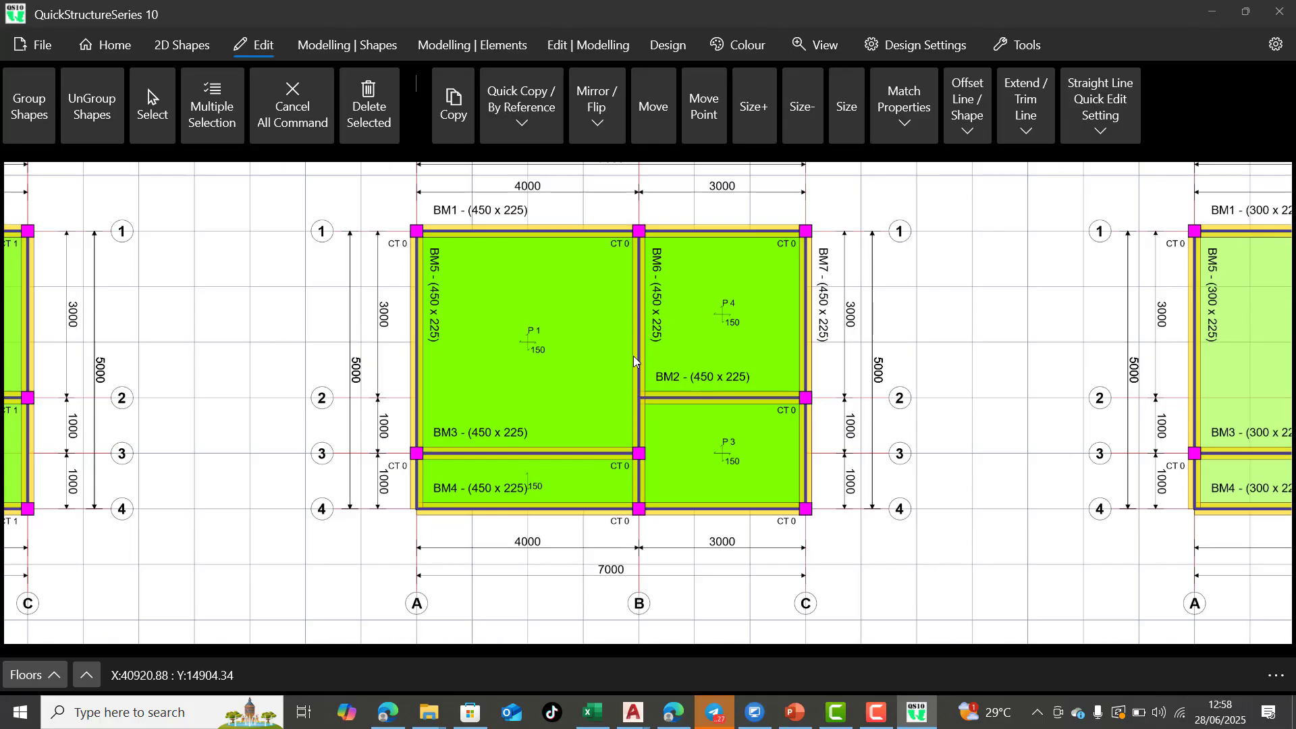
scroll(636, 407, "up", 1)
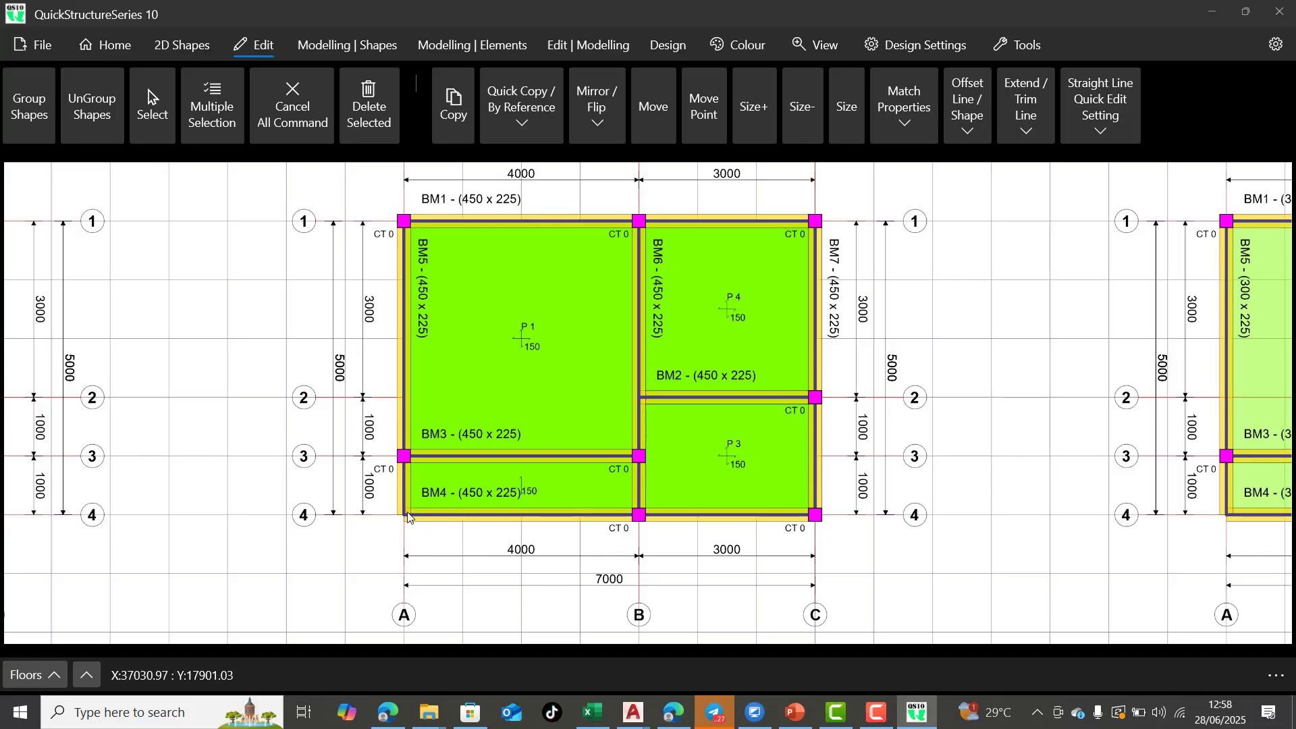
scroll(396, 502, "up", 1)
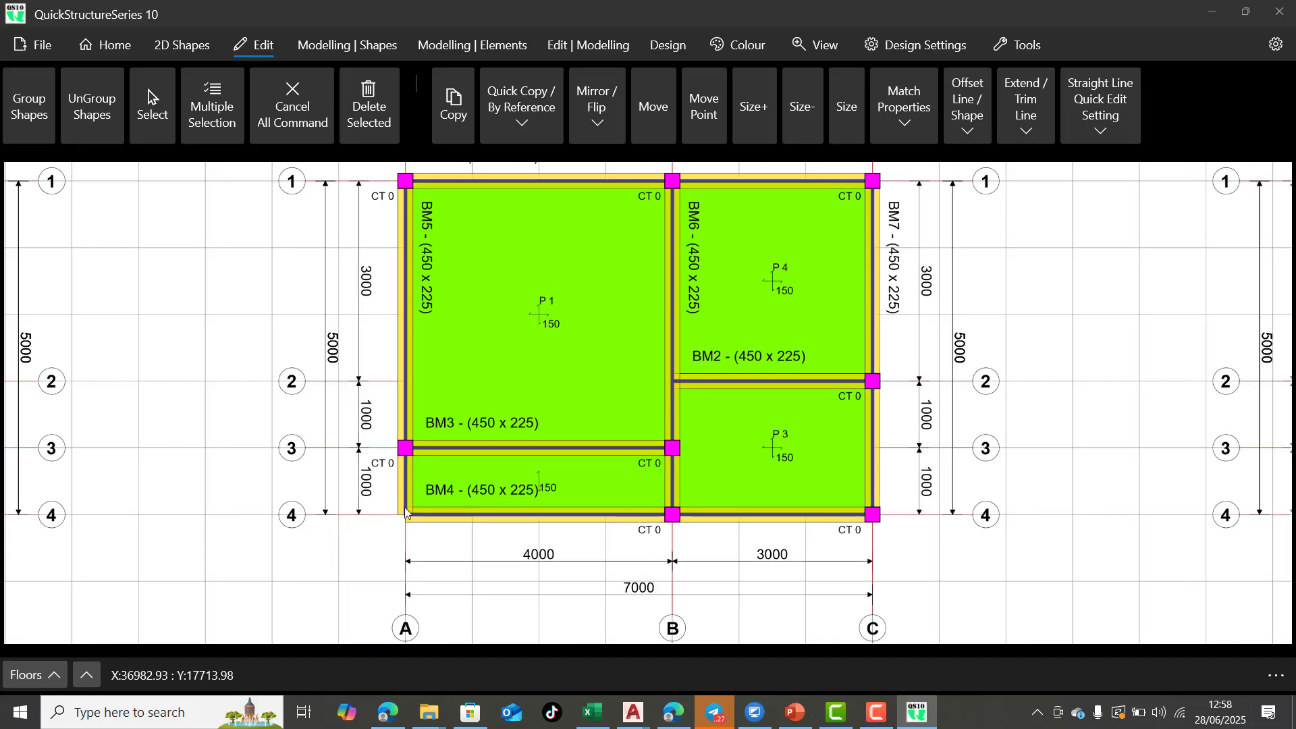
scroll(799, 414, "down", 5)
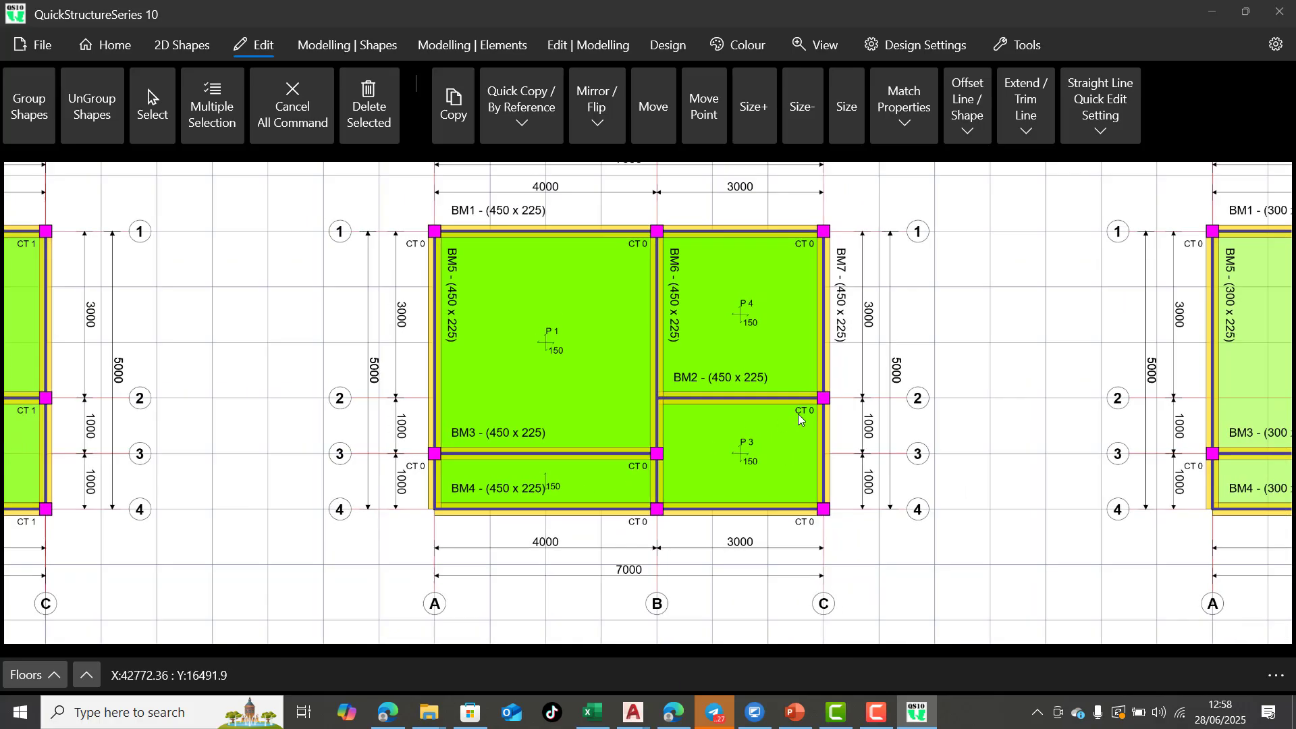
scroll(833, 420, "up", 3)
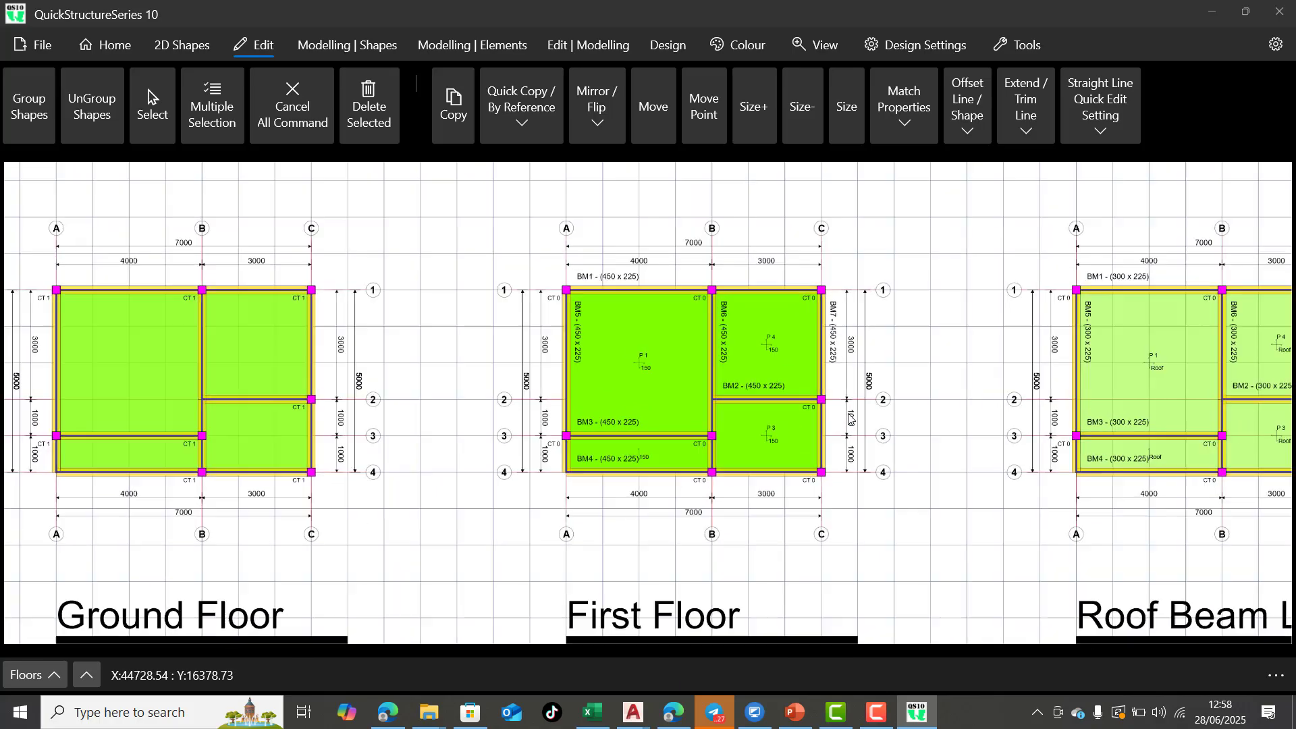
scroll(837, 473, "down", 5)
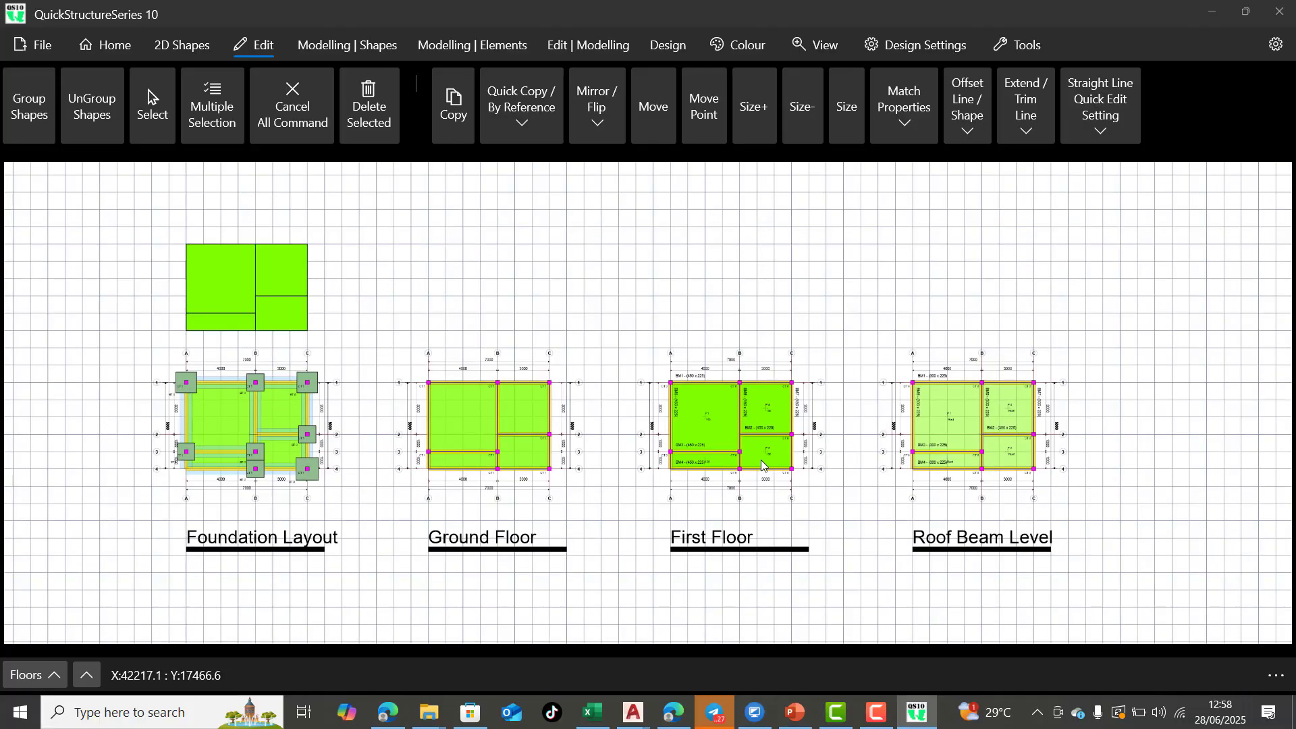
Set the First Floor slab panel between grids A–B and 3–4 to be designed as a cantilever panel, and clear the selection
scroll(759, 432, "up", 5)
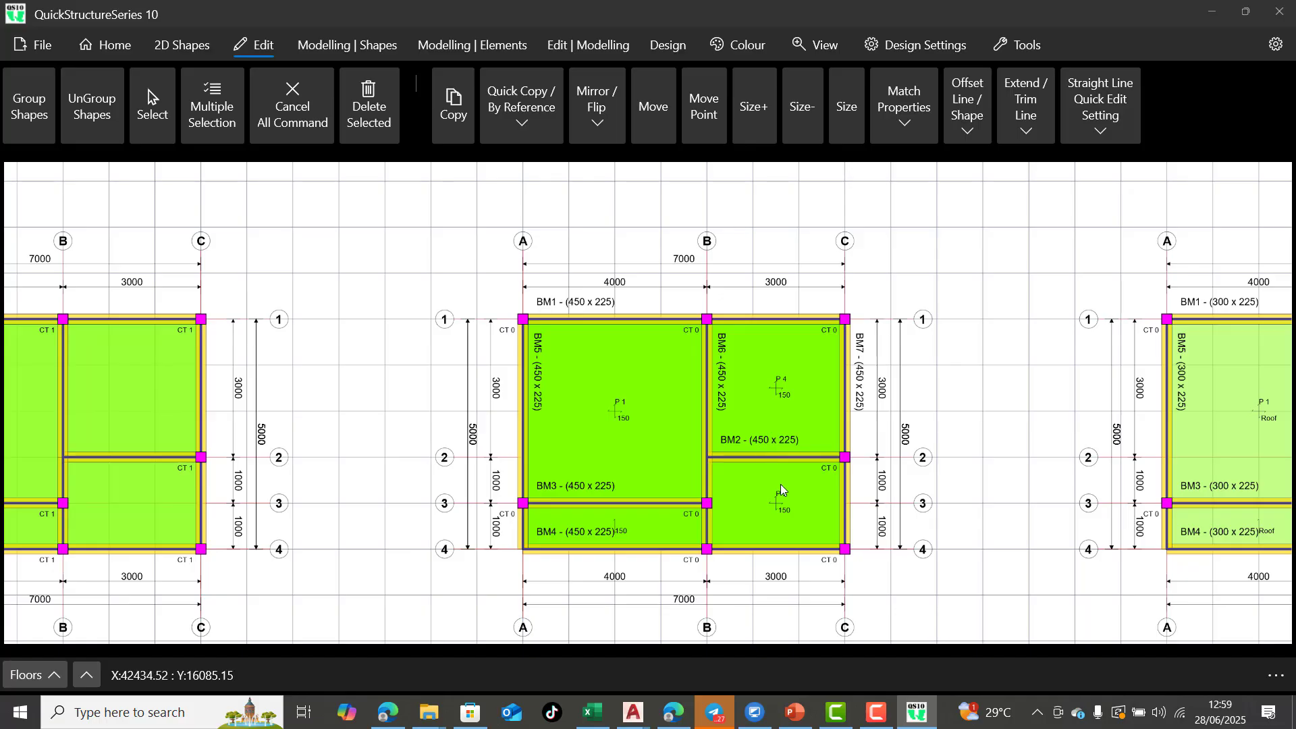
scroll(763, 460, "up", 2)
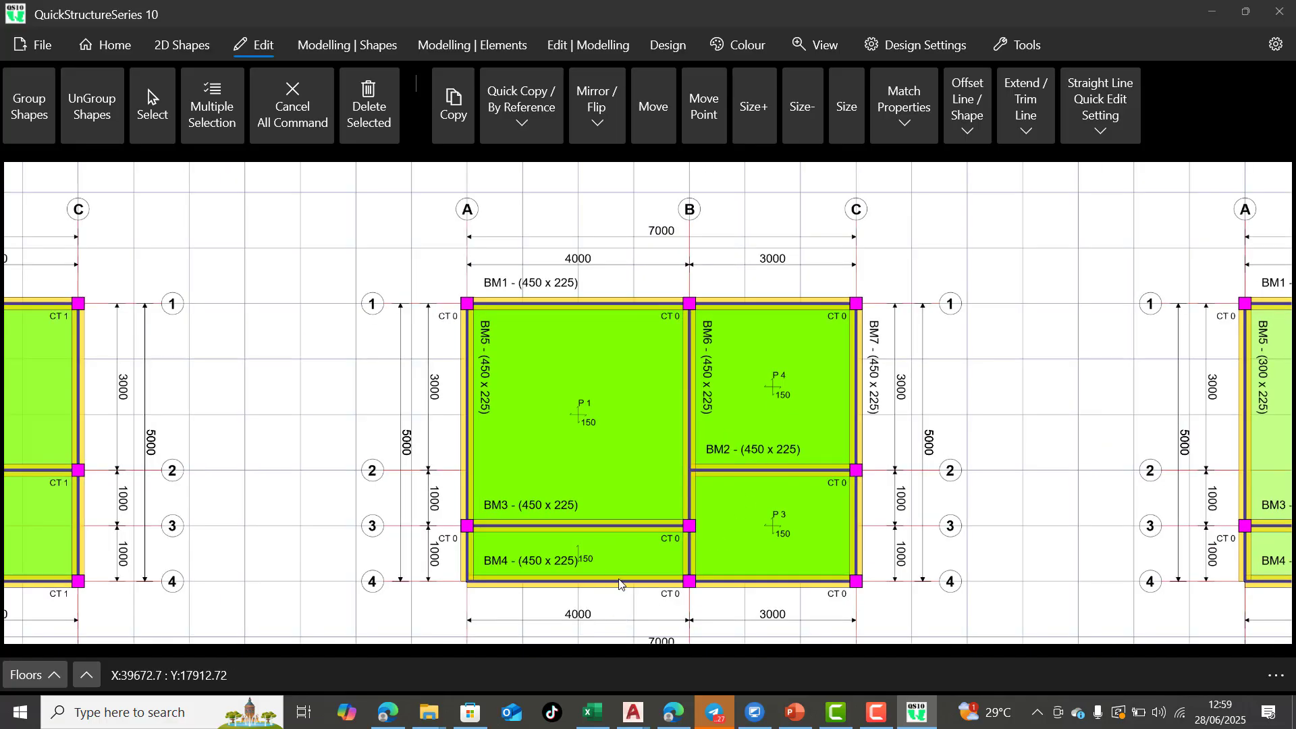
scroll(621, 584, "up", 1)
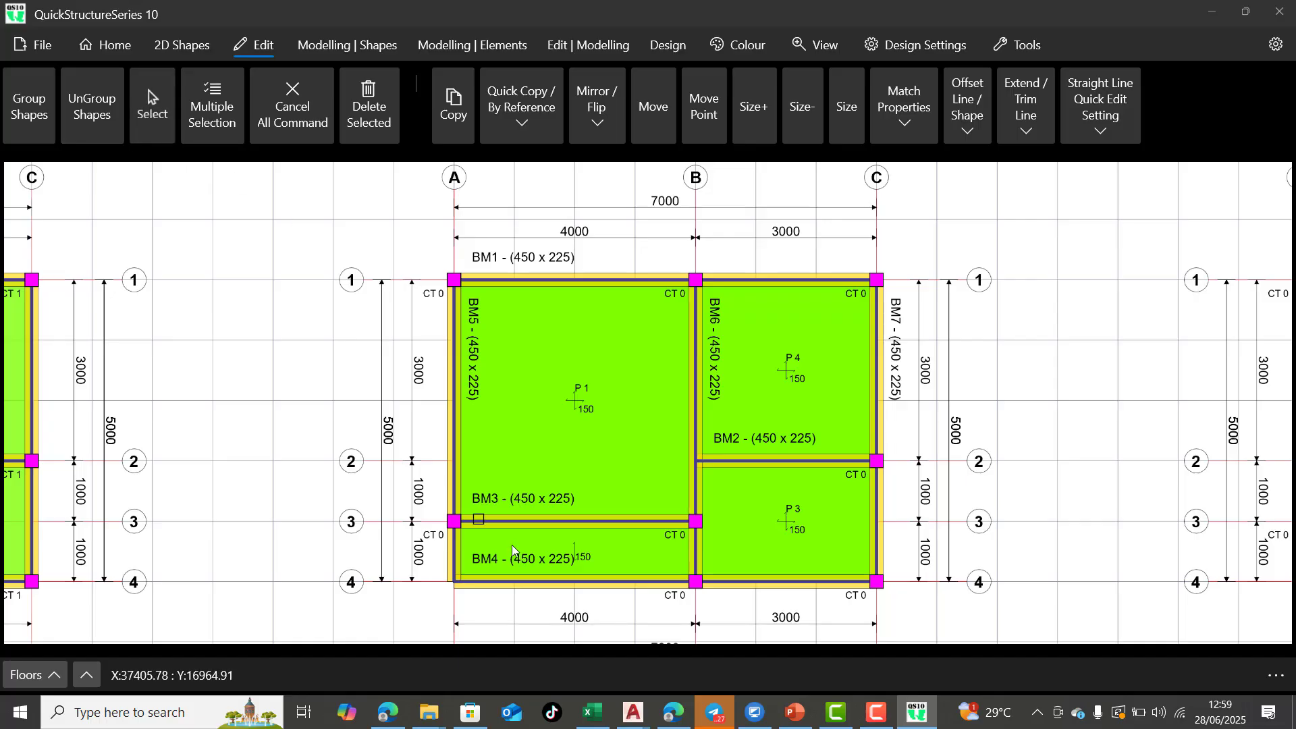
scroll(542, 569, "up", 1)
left_click(583, 539)
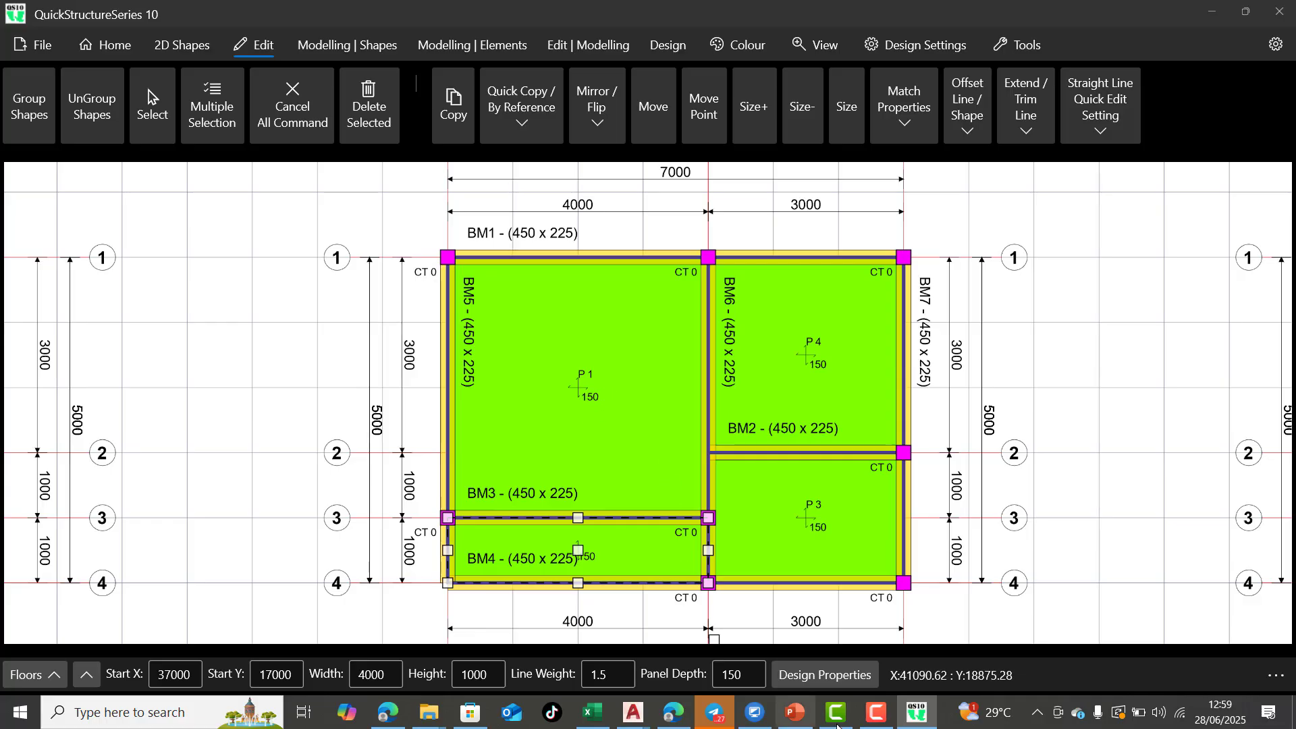
left_click(825, 675)
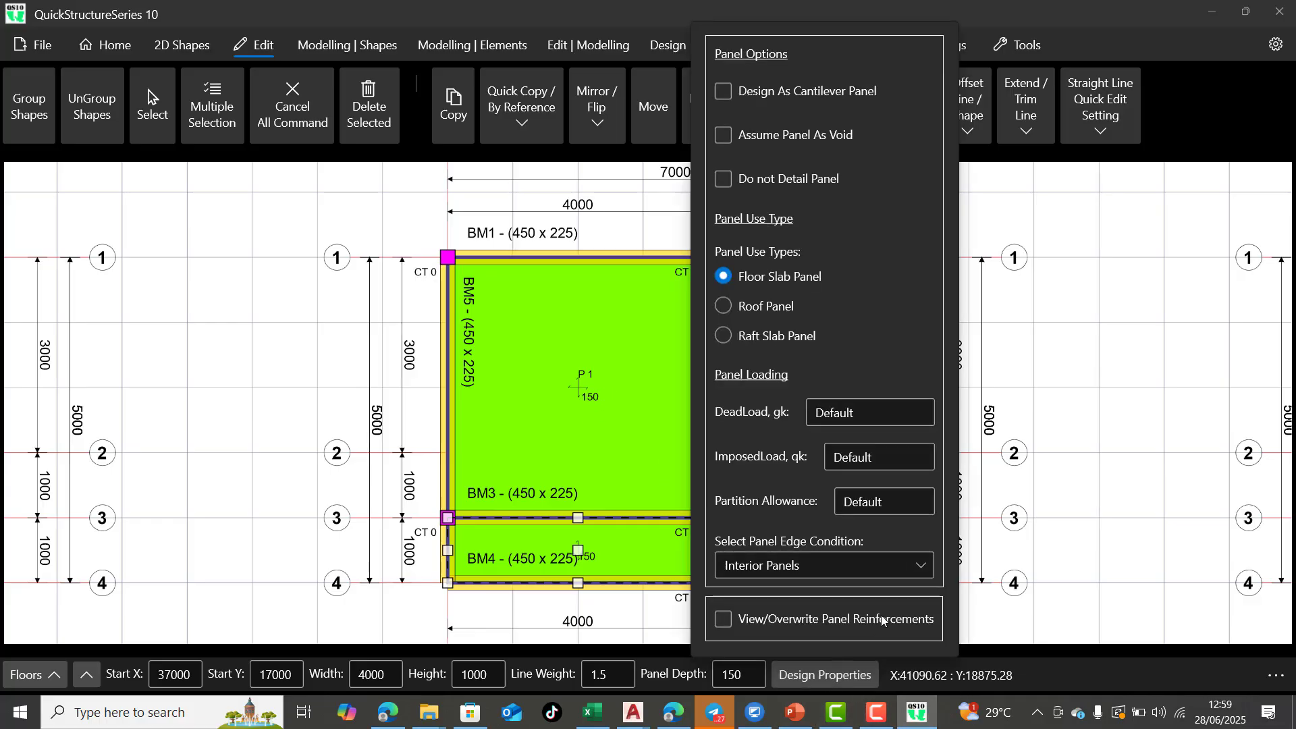
left_click(895, 571)
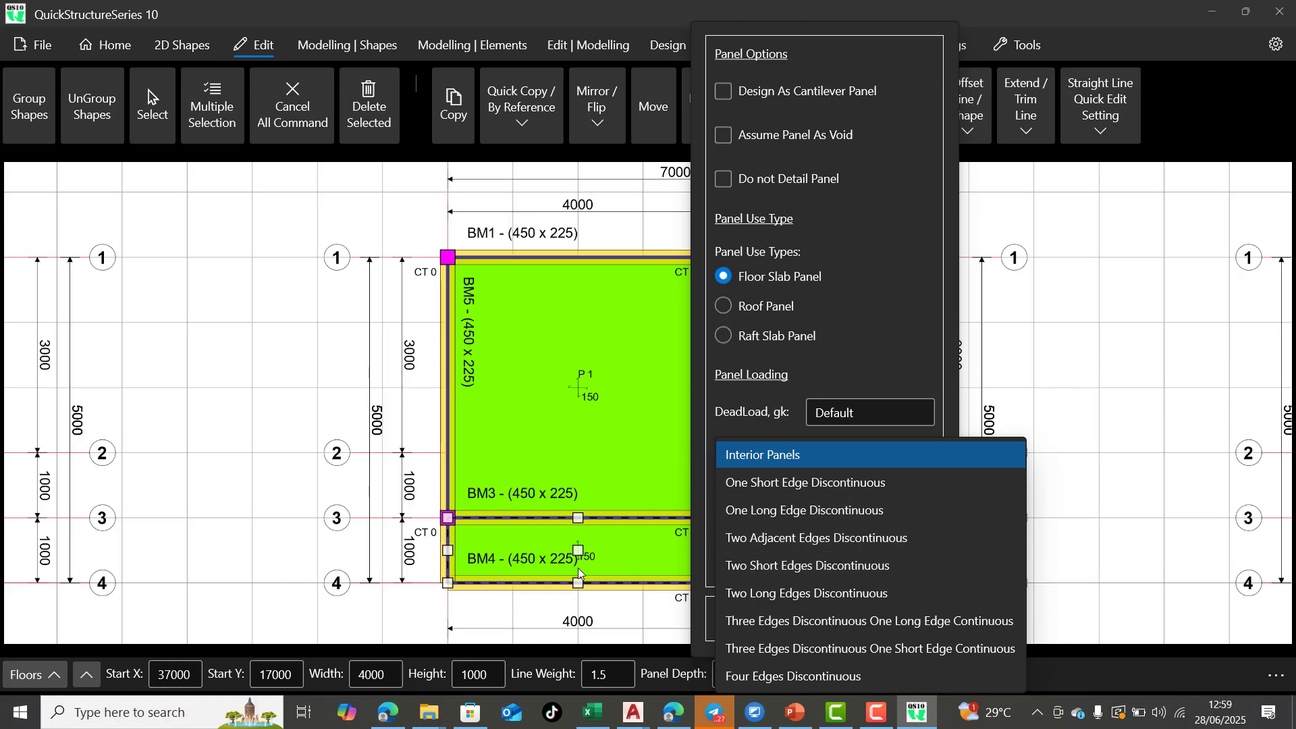
left_click(755, 93)
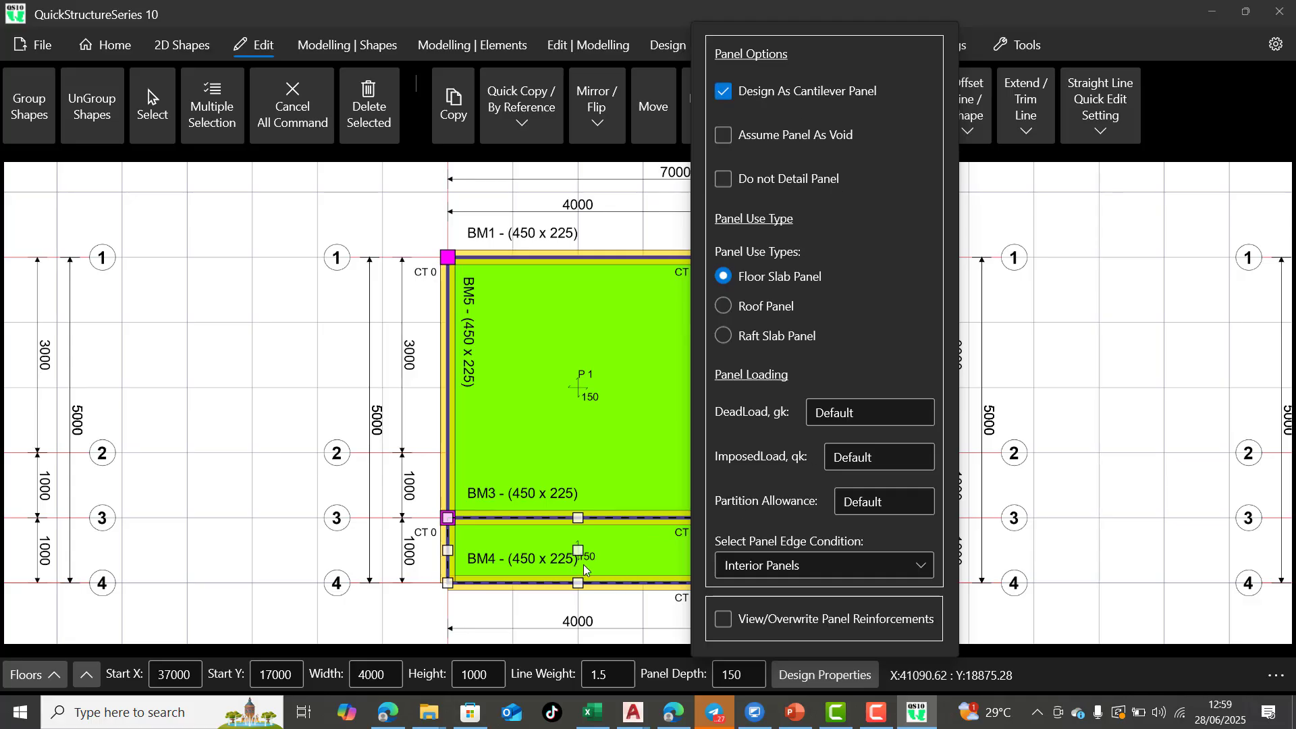
left_click(545, 596)
left_click(605, 403)
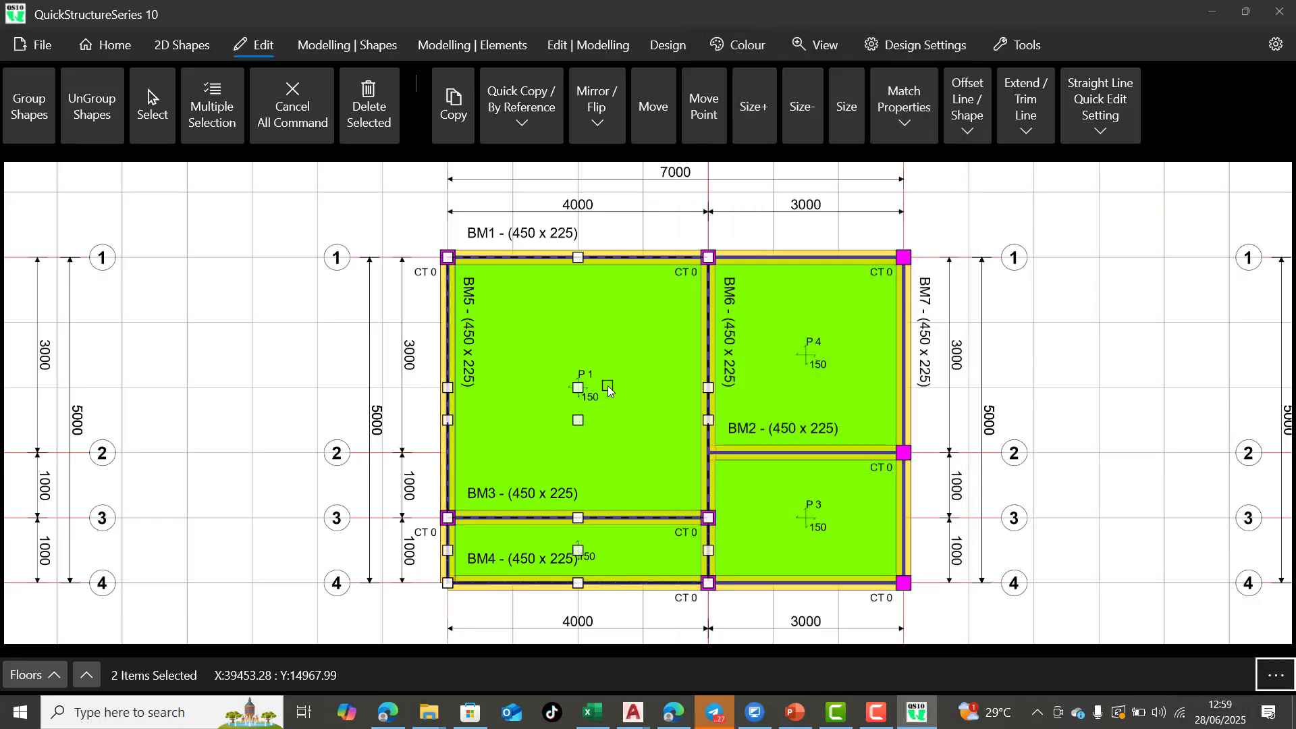
left_click(302, 110)
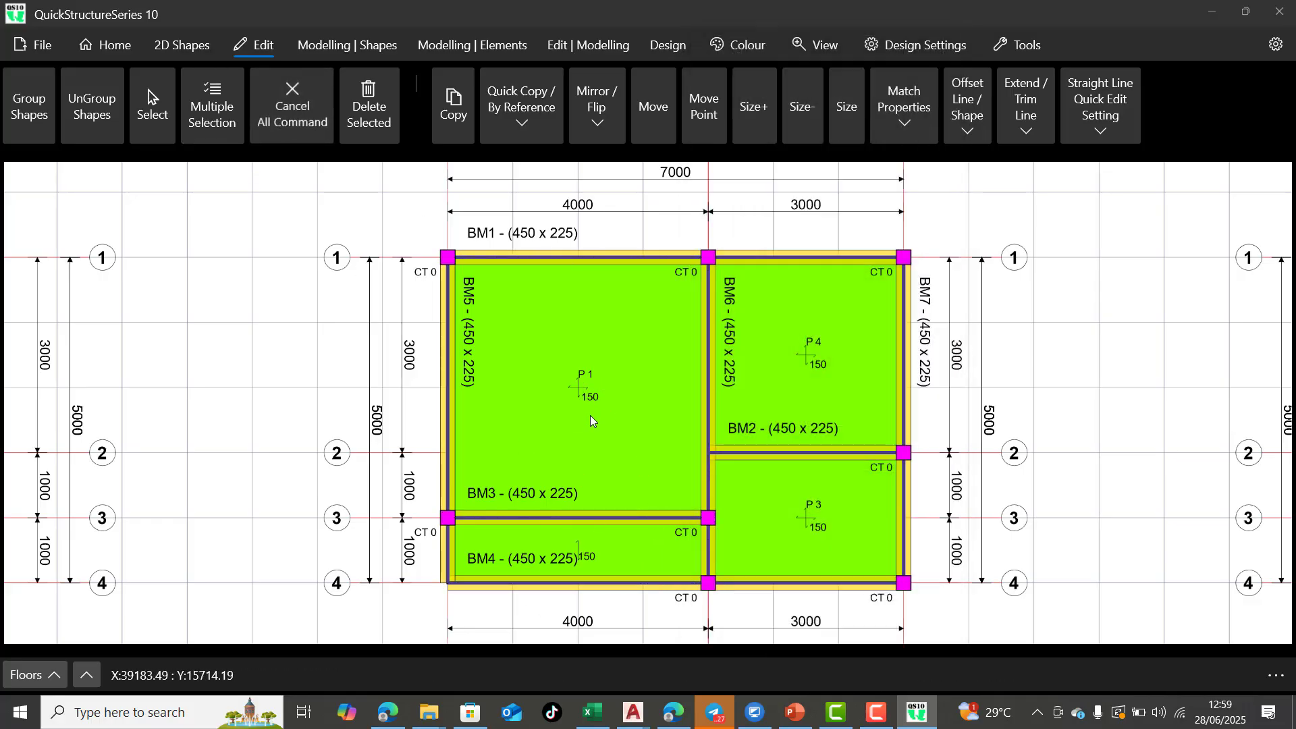
Set the P 1 slab panel's edge condition to Two Adjacent Edges Discontinuous and clear the selection
left_click(628, 411)
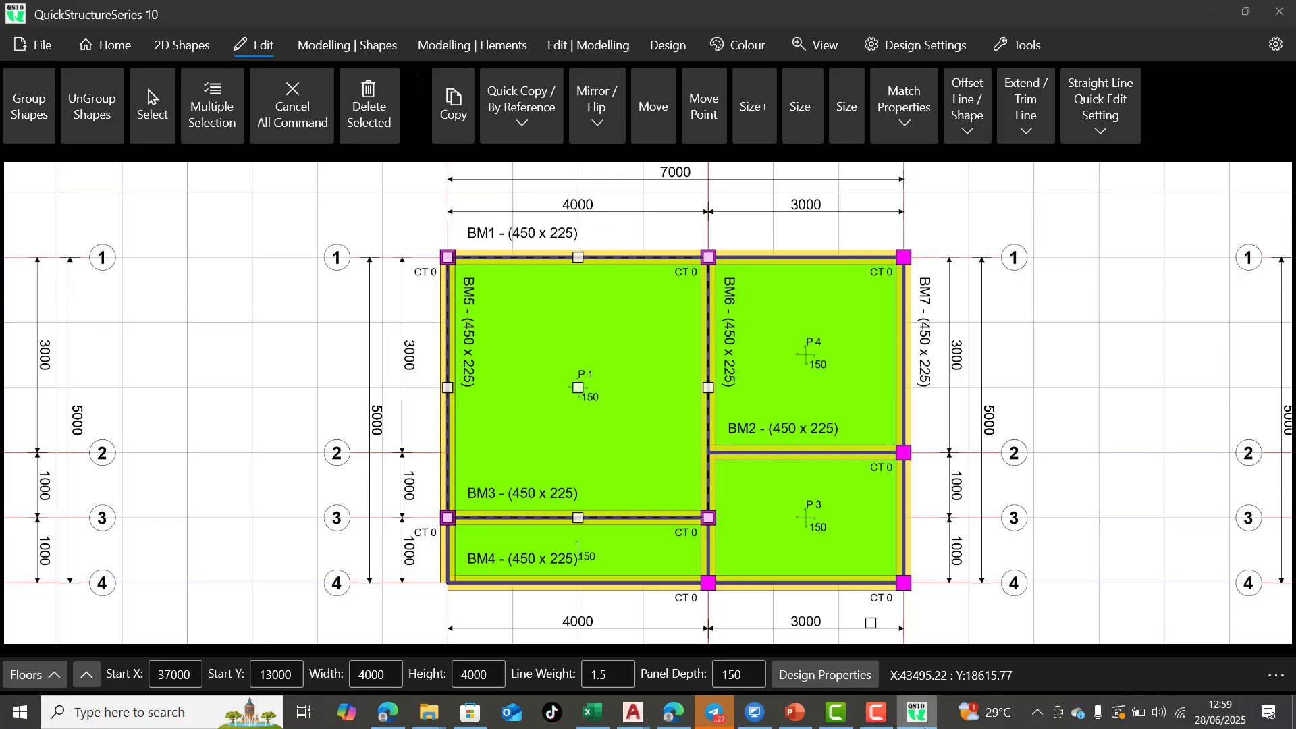
left_click(843, 676)
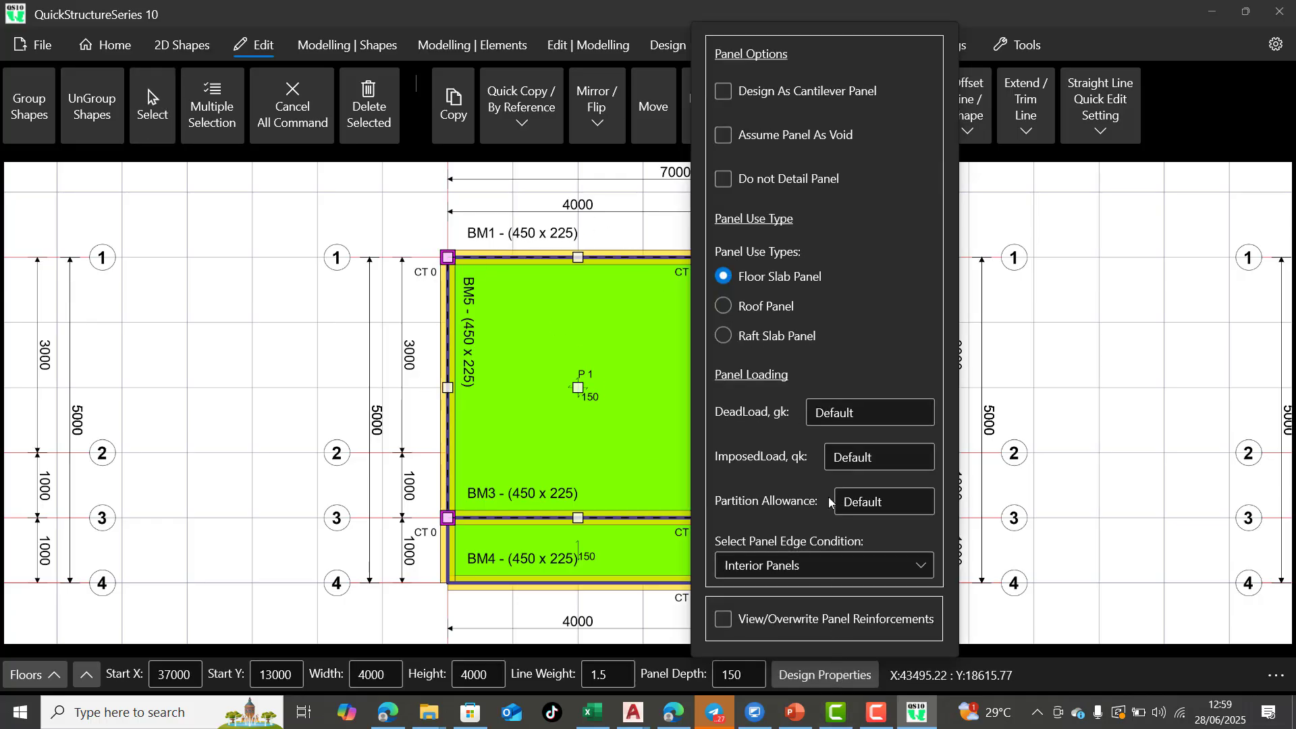
left_click(886, 566)
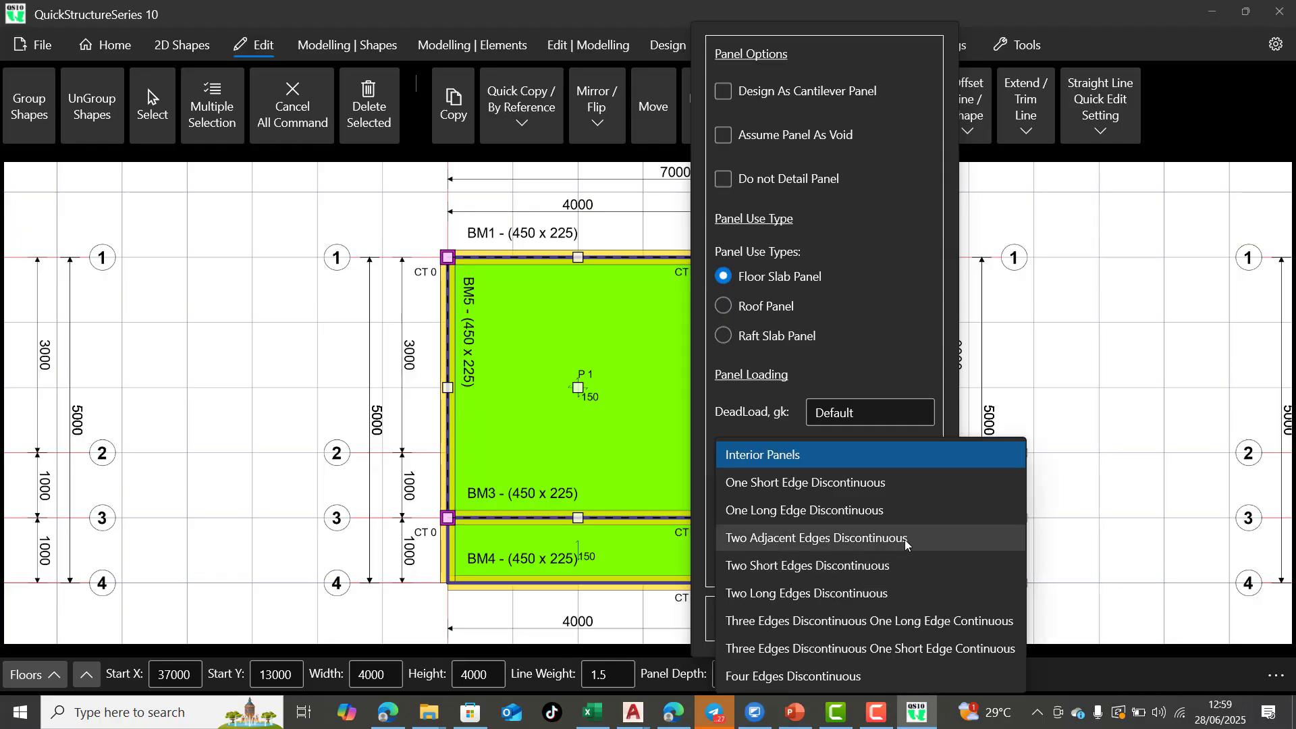
left_click(905, 540)
left_click(540, 421)
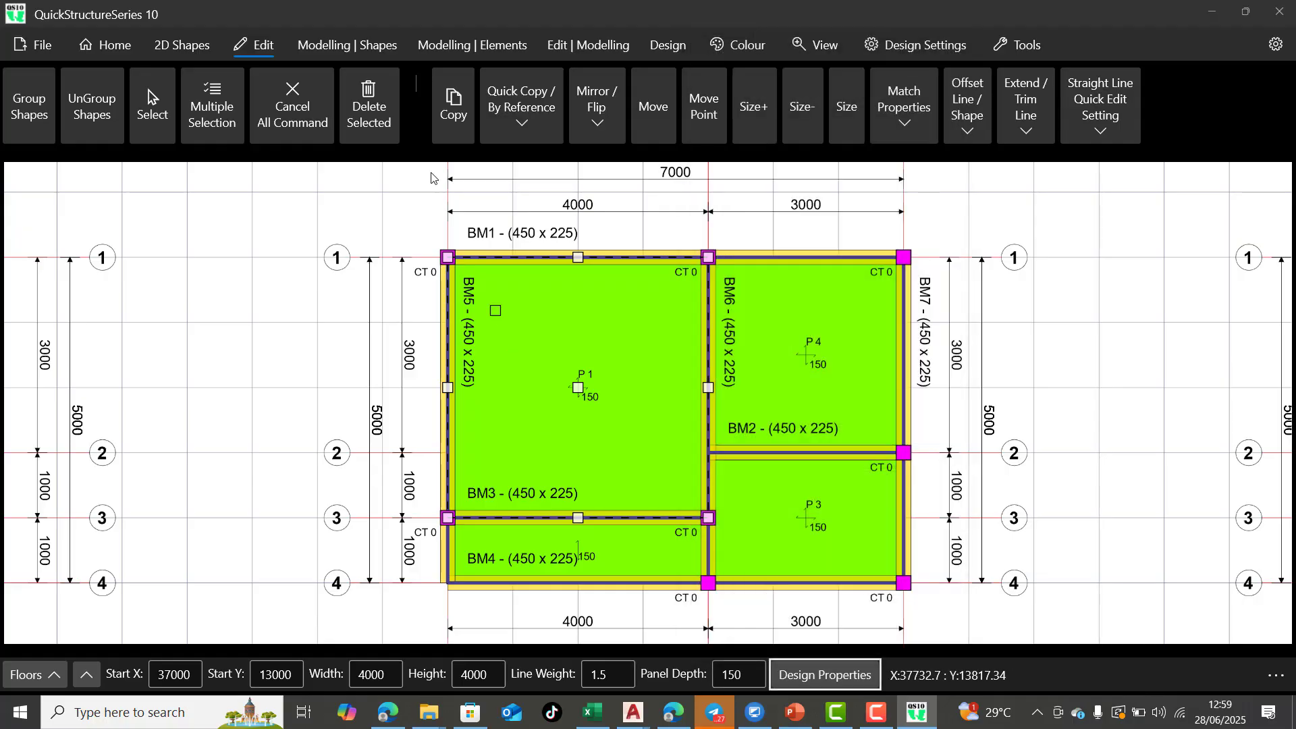
left_click(305, 111)
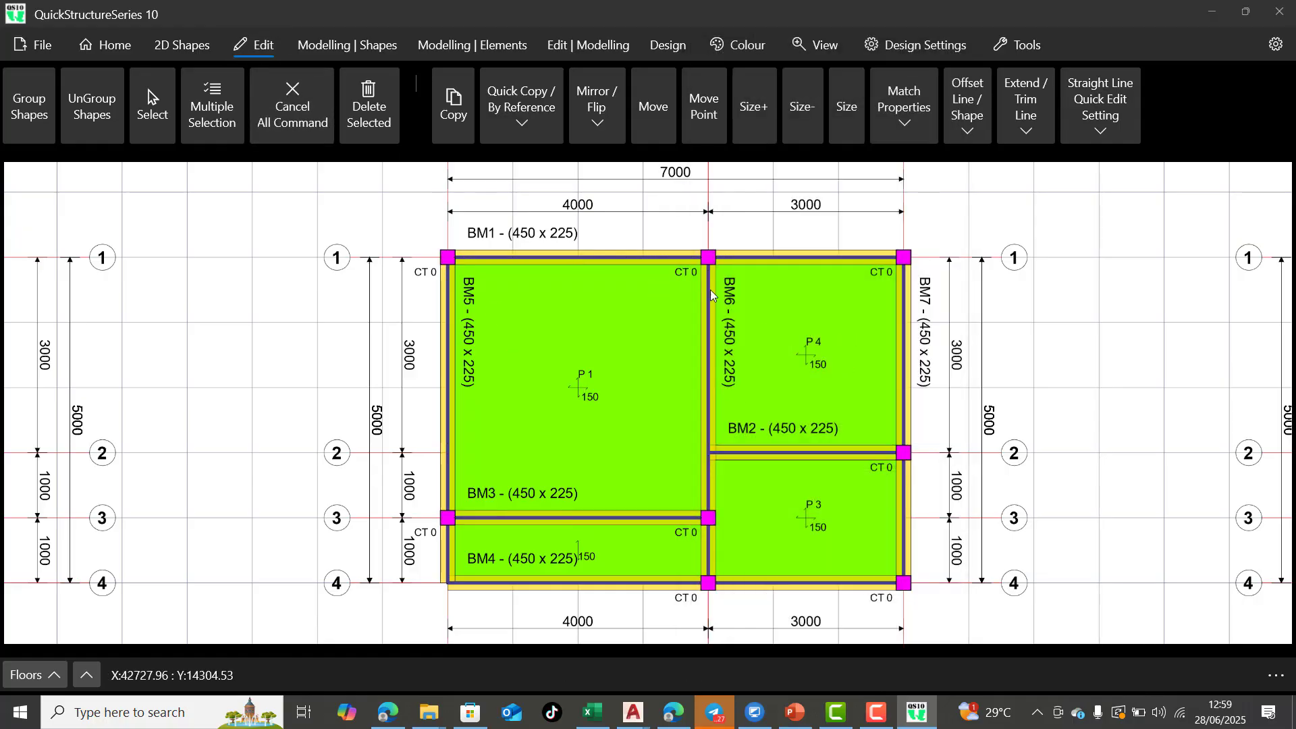
Set the P 4 slab panel's edge condition to Two Adjacent Edges Discontinuous and clear the selection
left_click(148, 121)
left_click(807, 362)
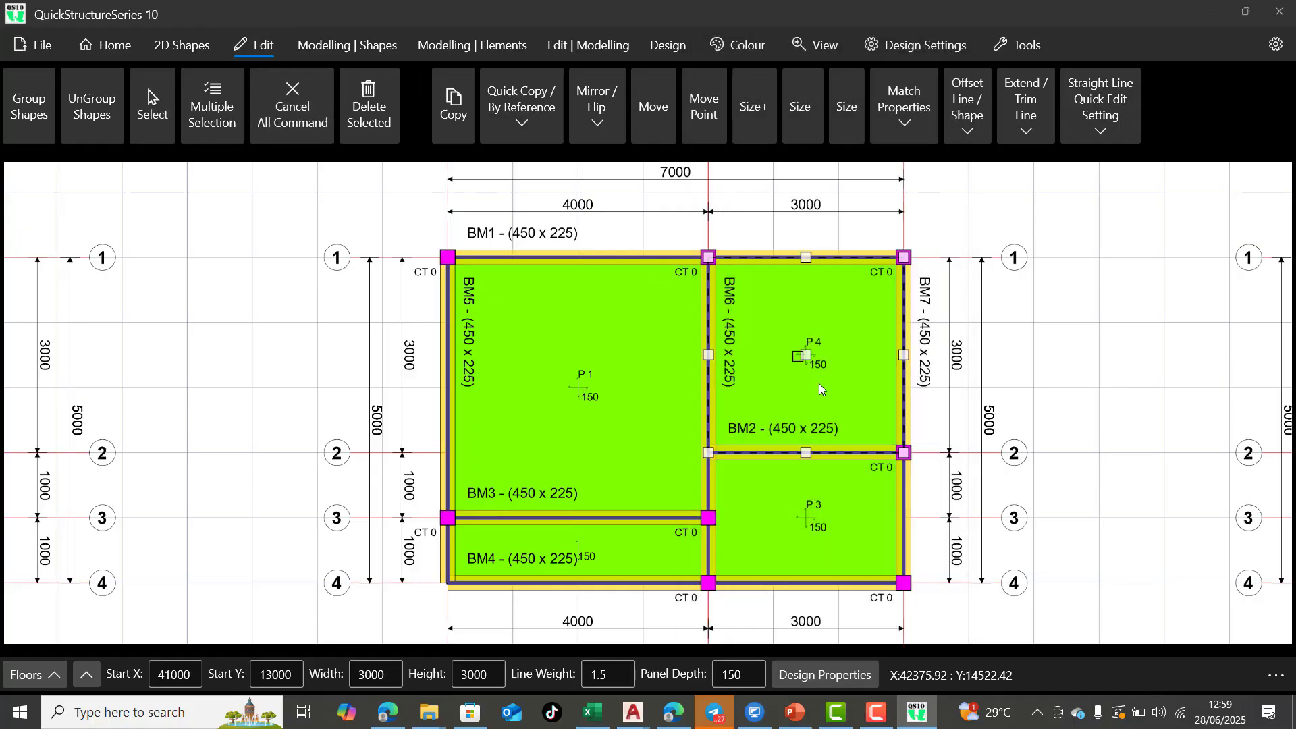
left_click(819, 675)
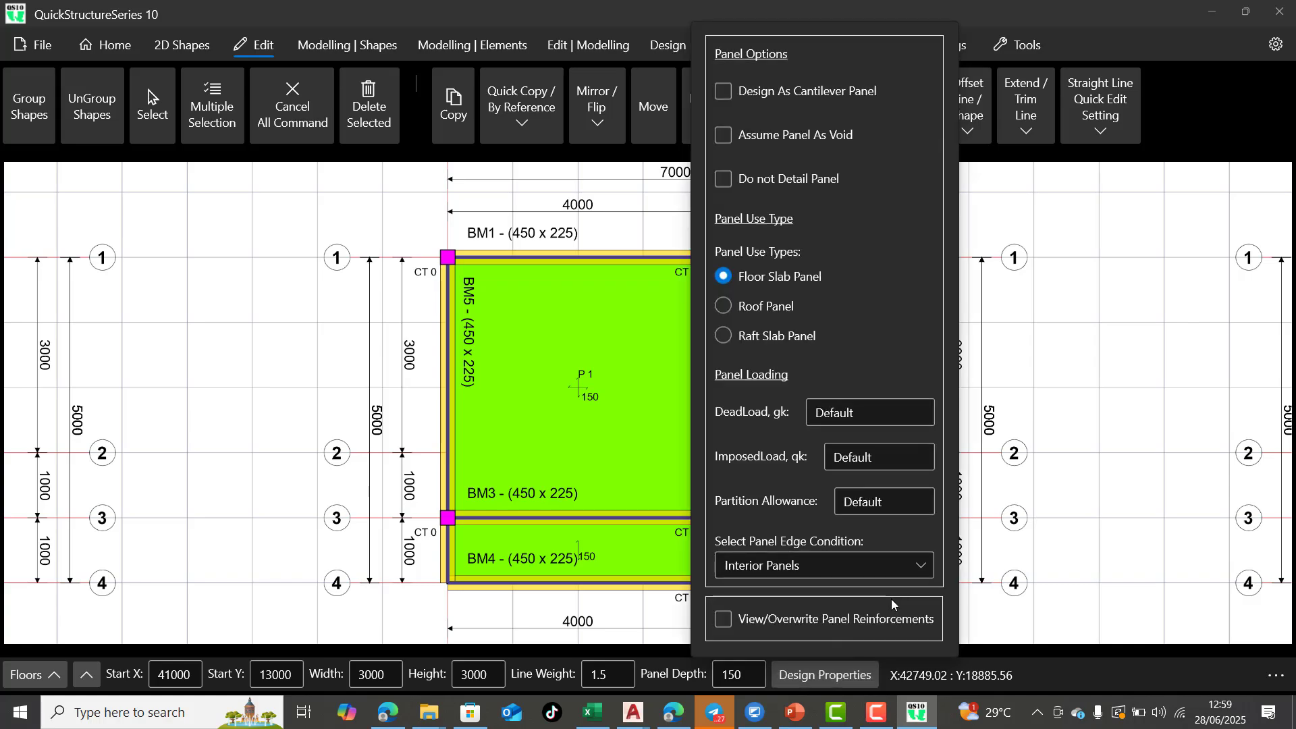
left_click(907, 566)
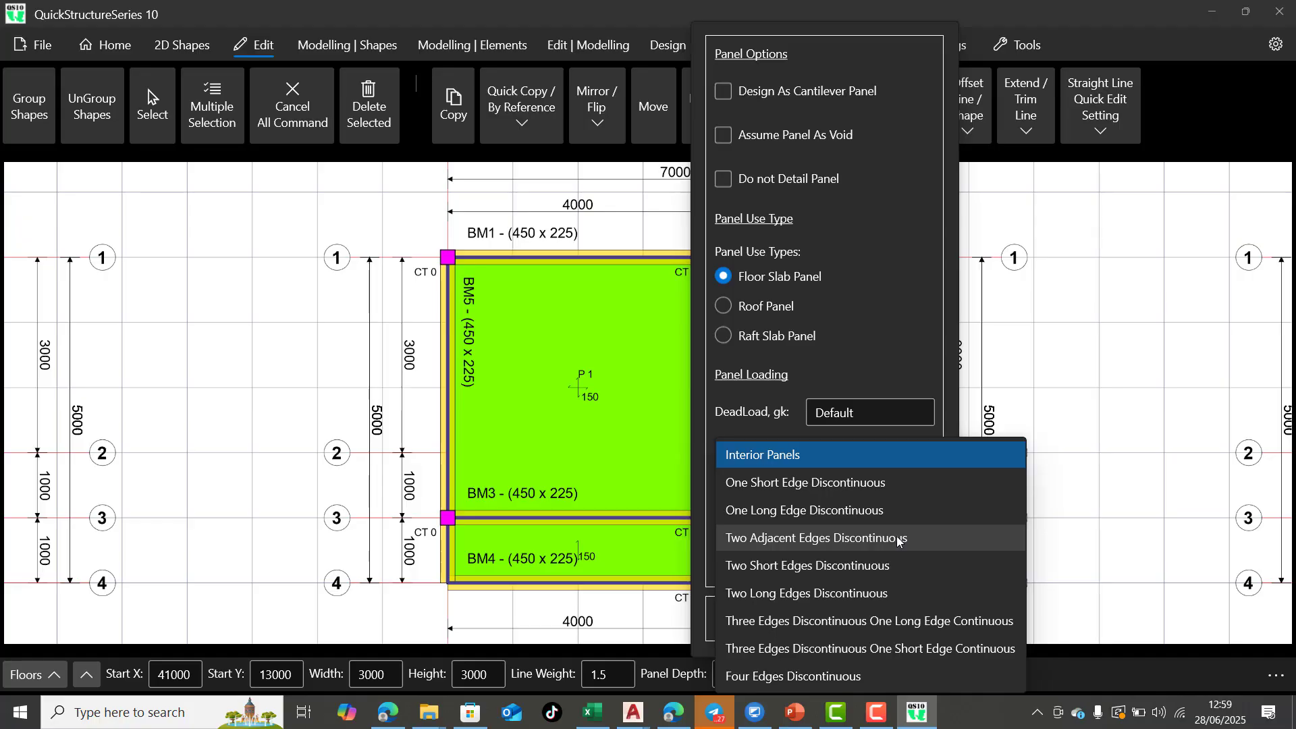
left_click(898, 538)
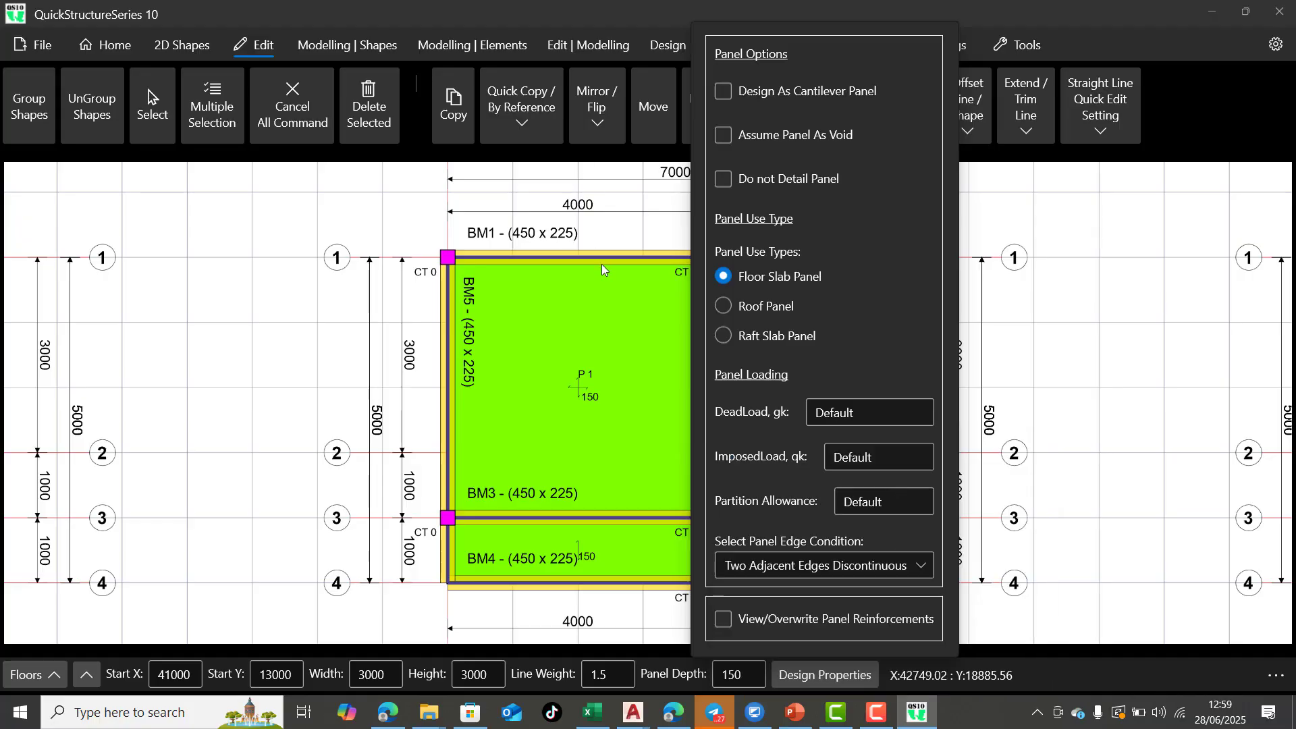
left_click(710, 409)
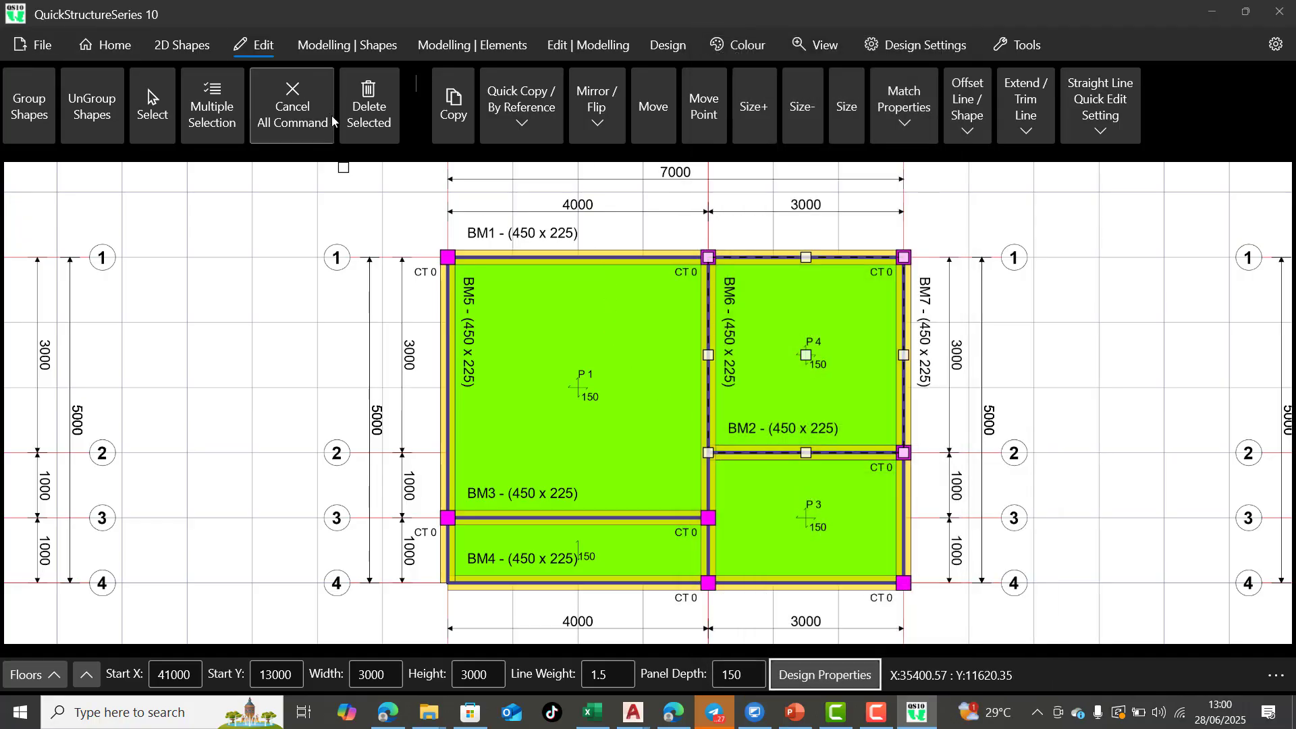
left_click(300, 112)
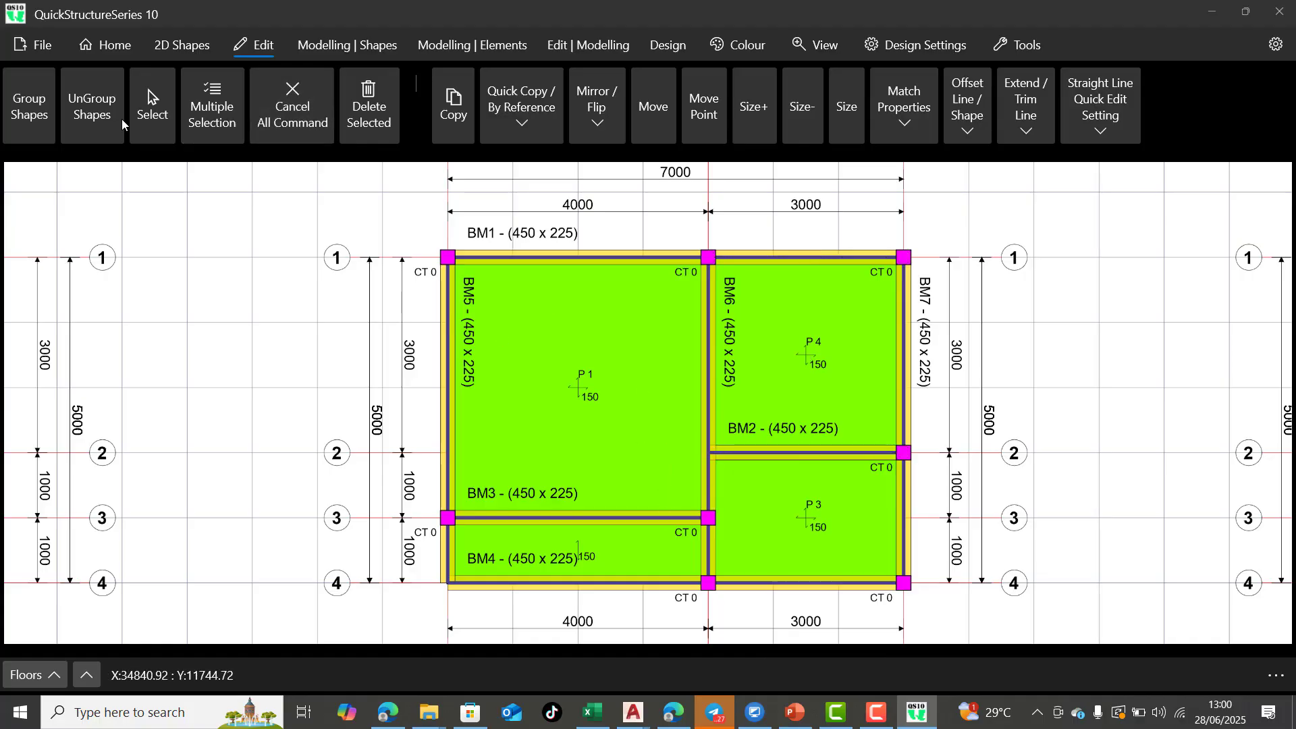
Set the P 3 slab panel's edge condition to Two Adjacent Edges Discontinuous and clear the selection
left_click(795, 526)
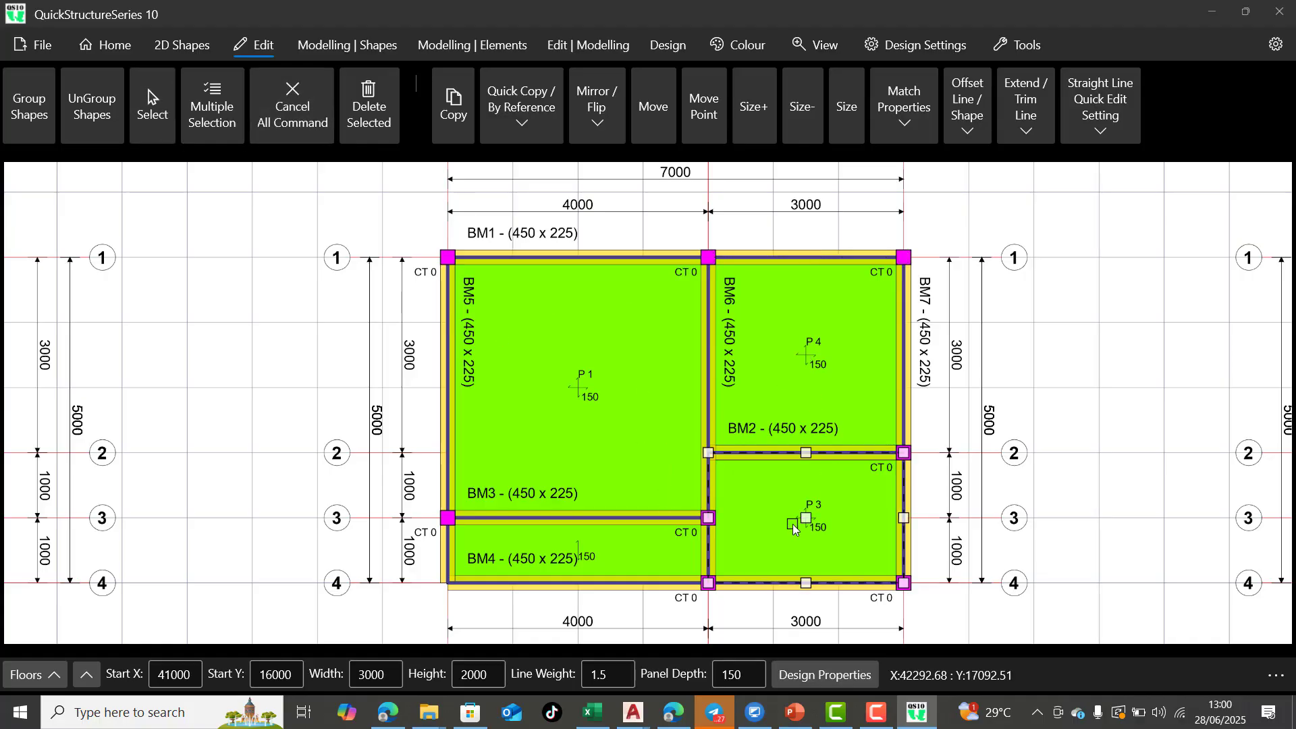
left_click(847, 671)
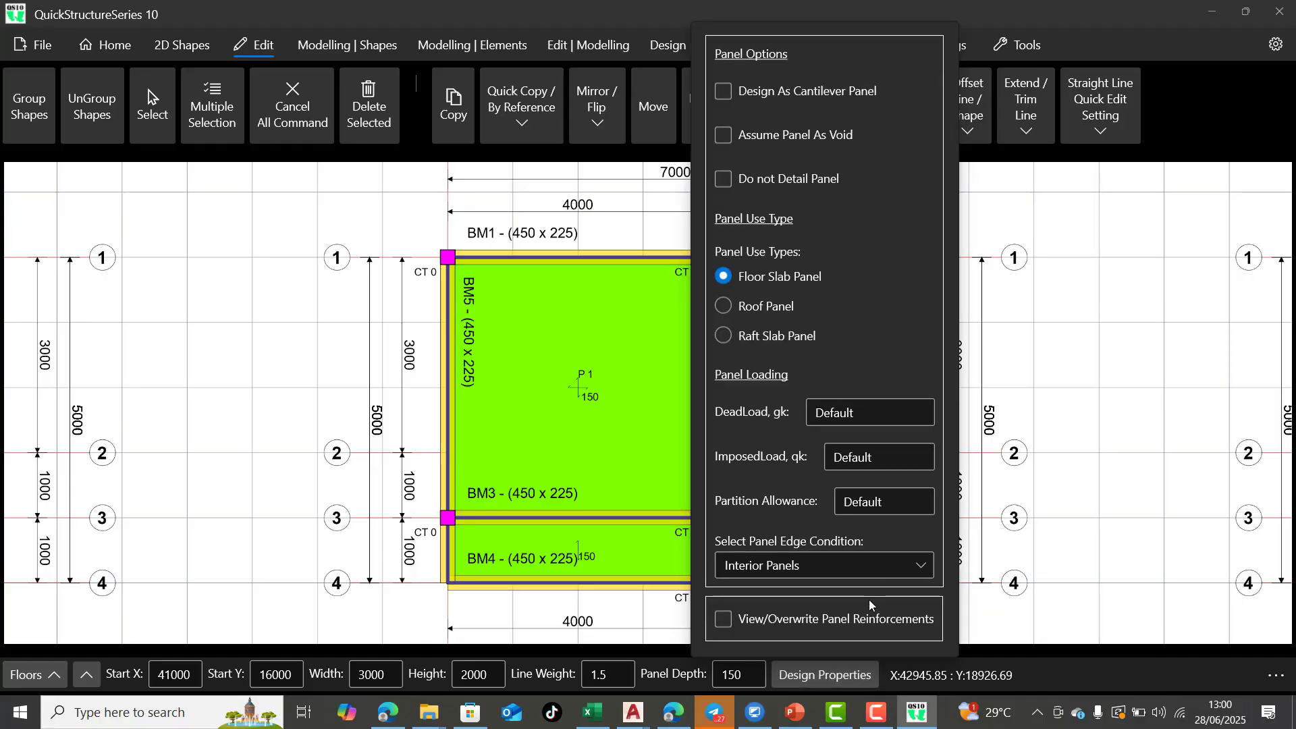
left_click(901, 564)
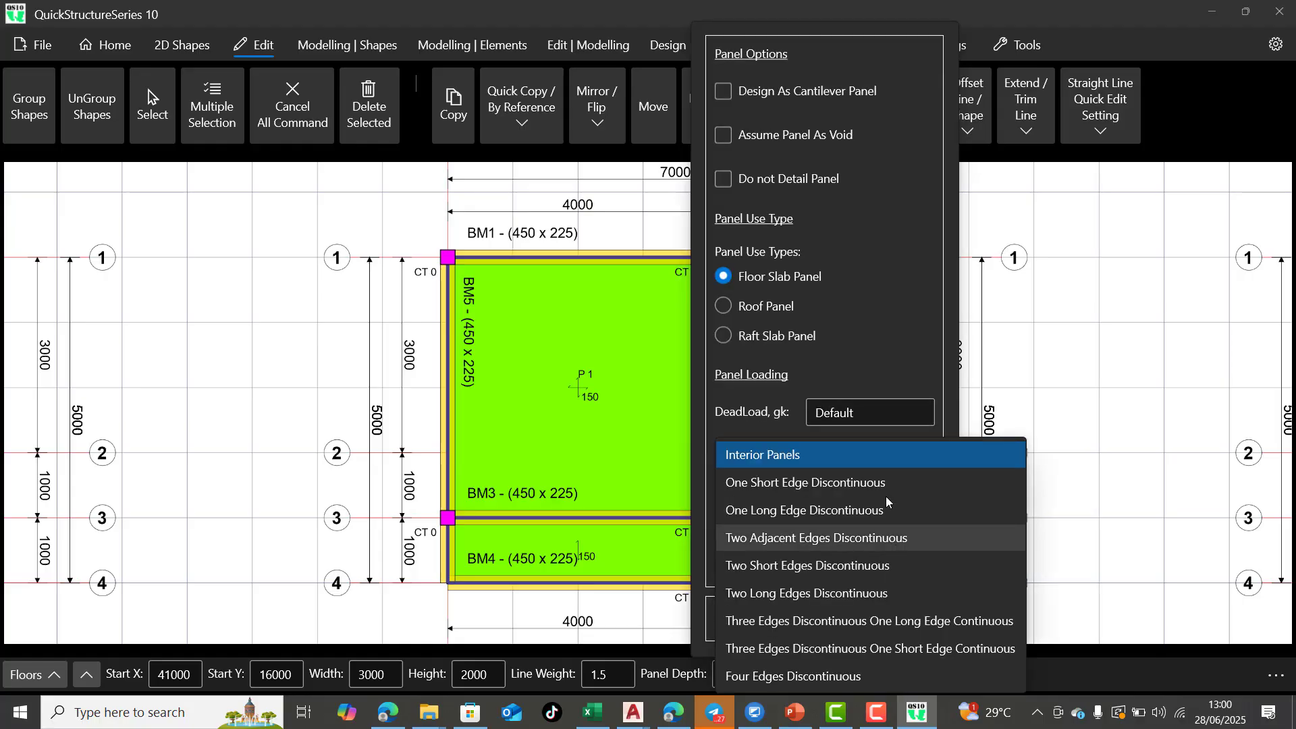
left_click(897, 538)
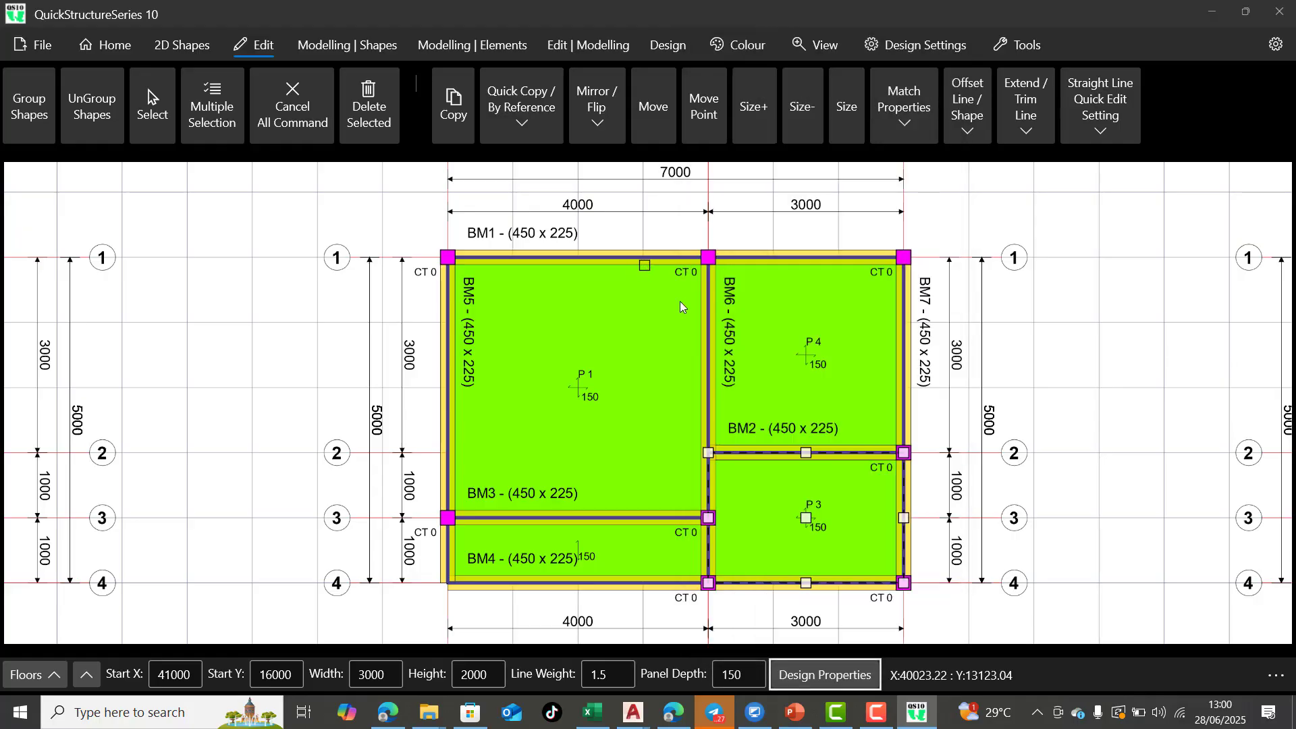
left_click(295, 103)
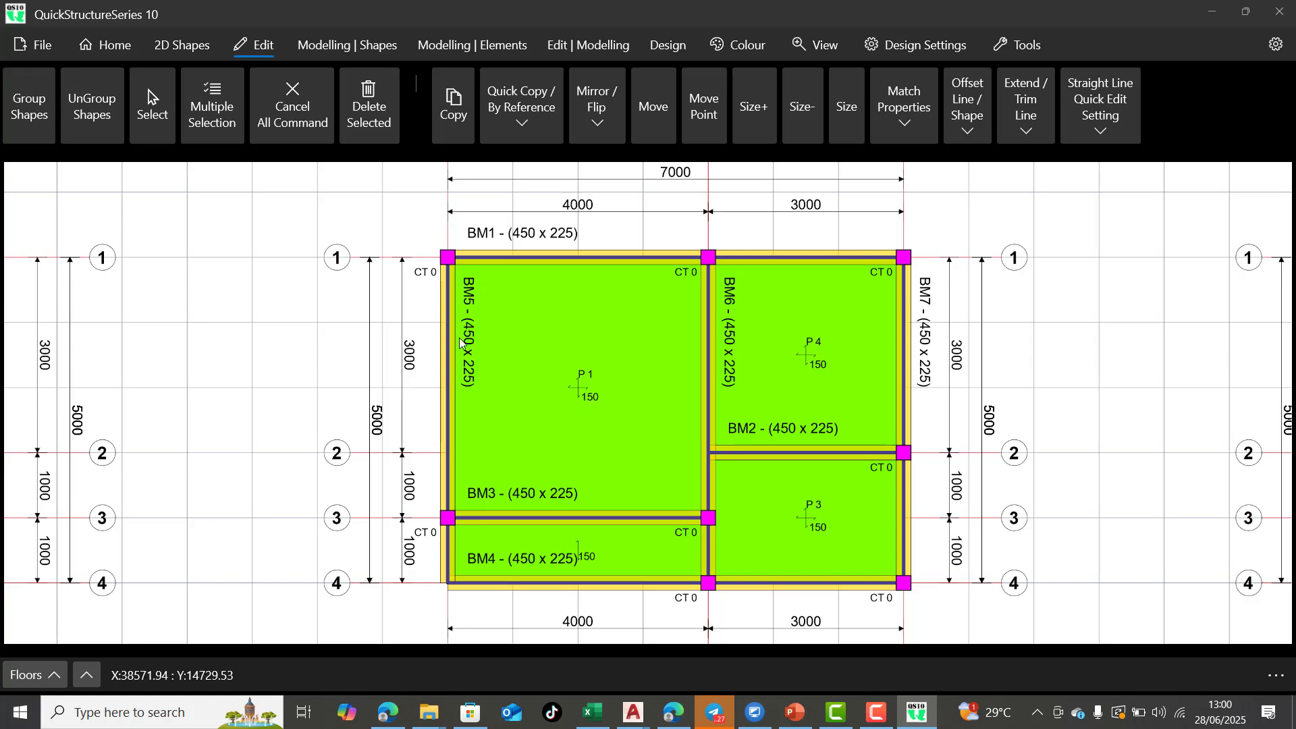
Check the edge conditions in the design properties of First Floor slab panels P 1, P 4 and P 3, clearing each selection
left_click(580, 378)
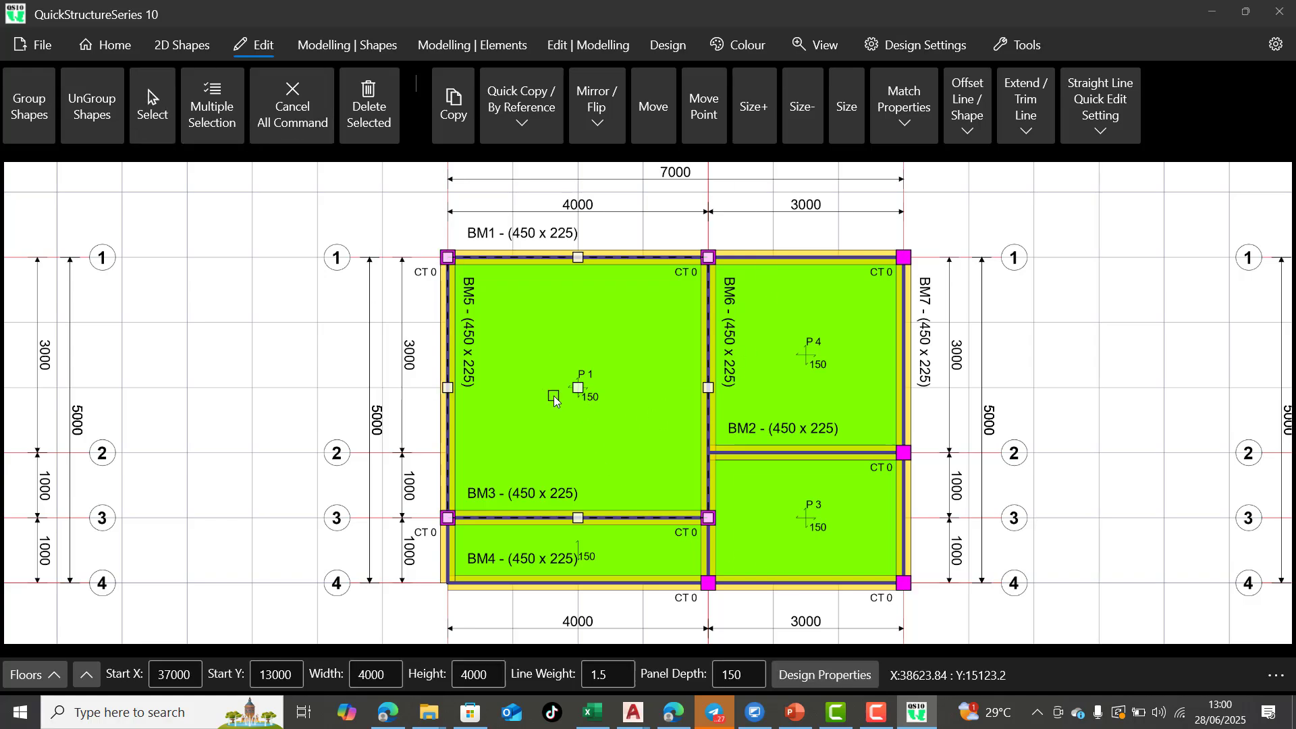
left_click(828, 676)
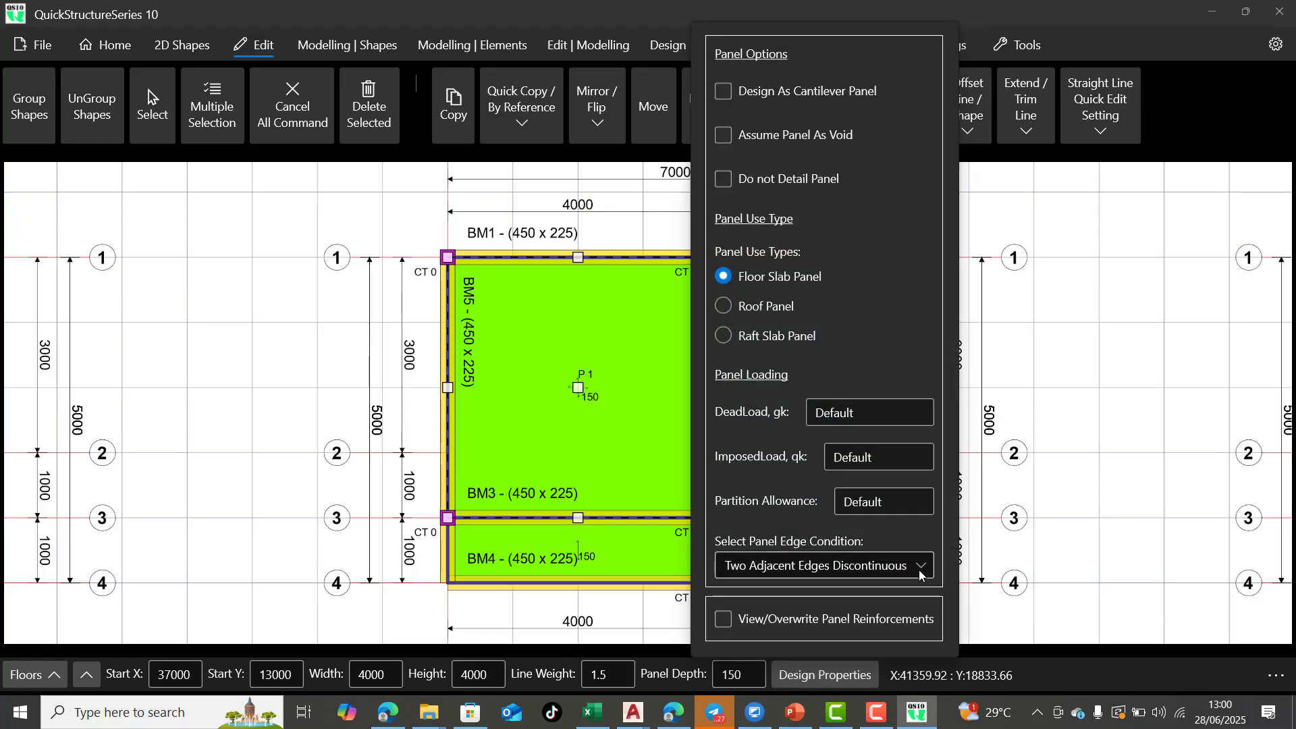
left_click(594, 426)
left_click(151, 112)
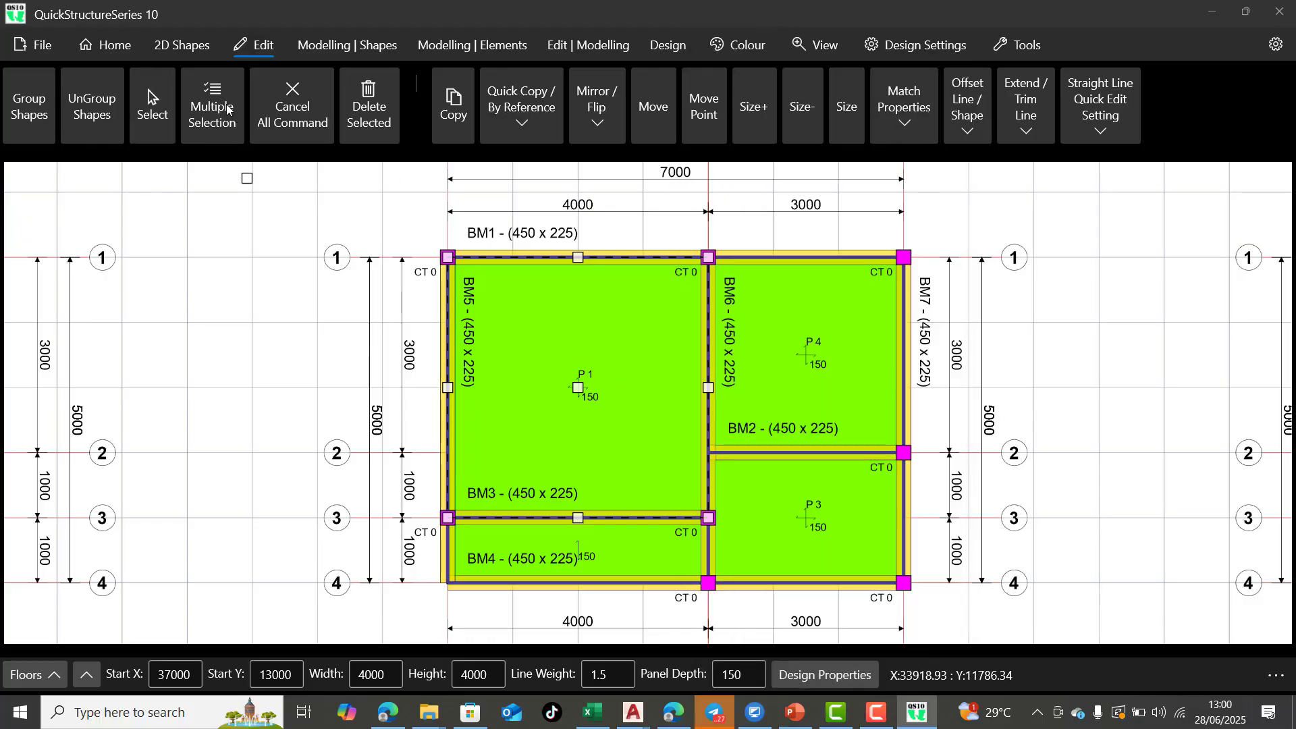
left_click(292, 108)
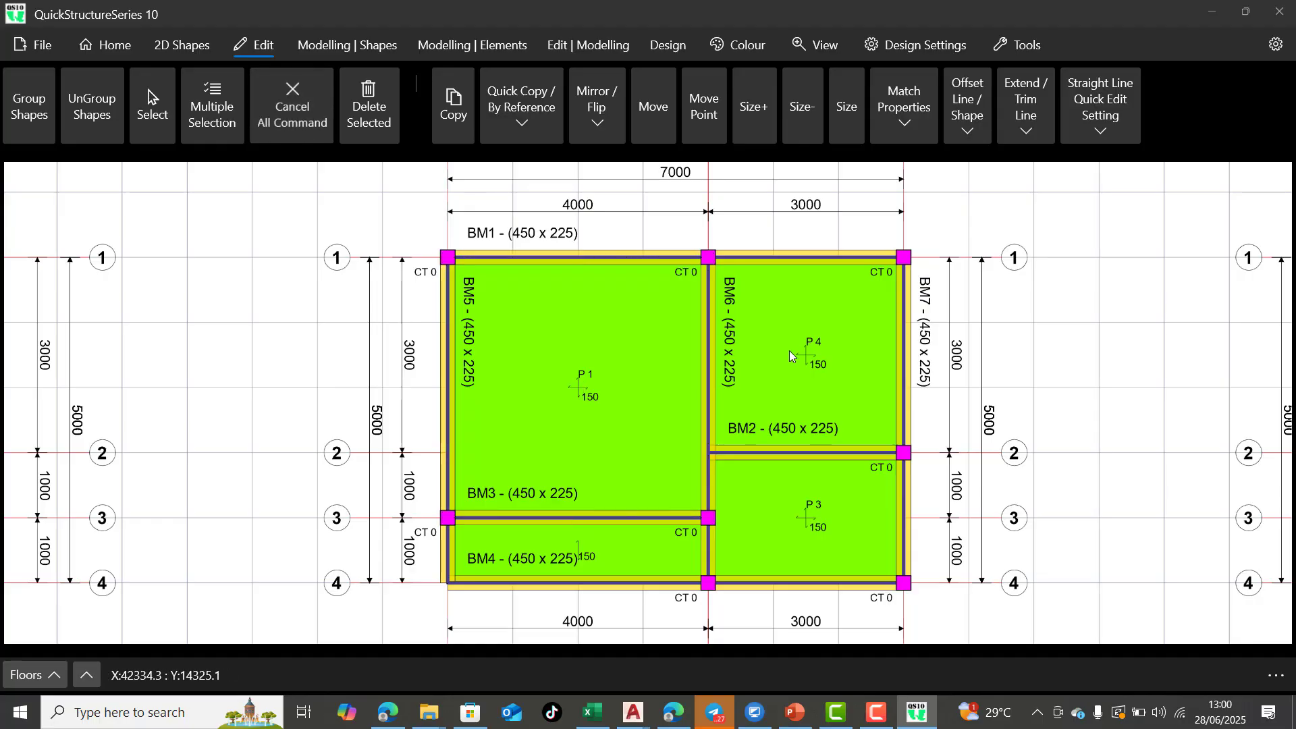
left_click(152, 127)
left_click(815, 410)
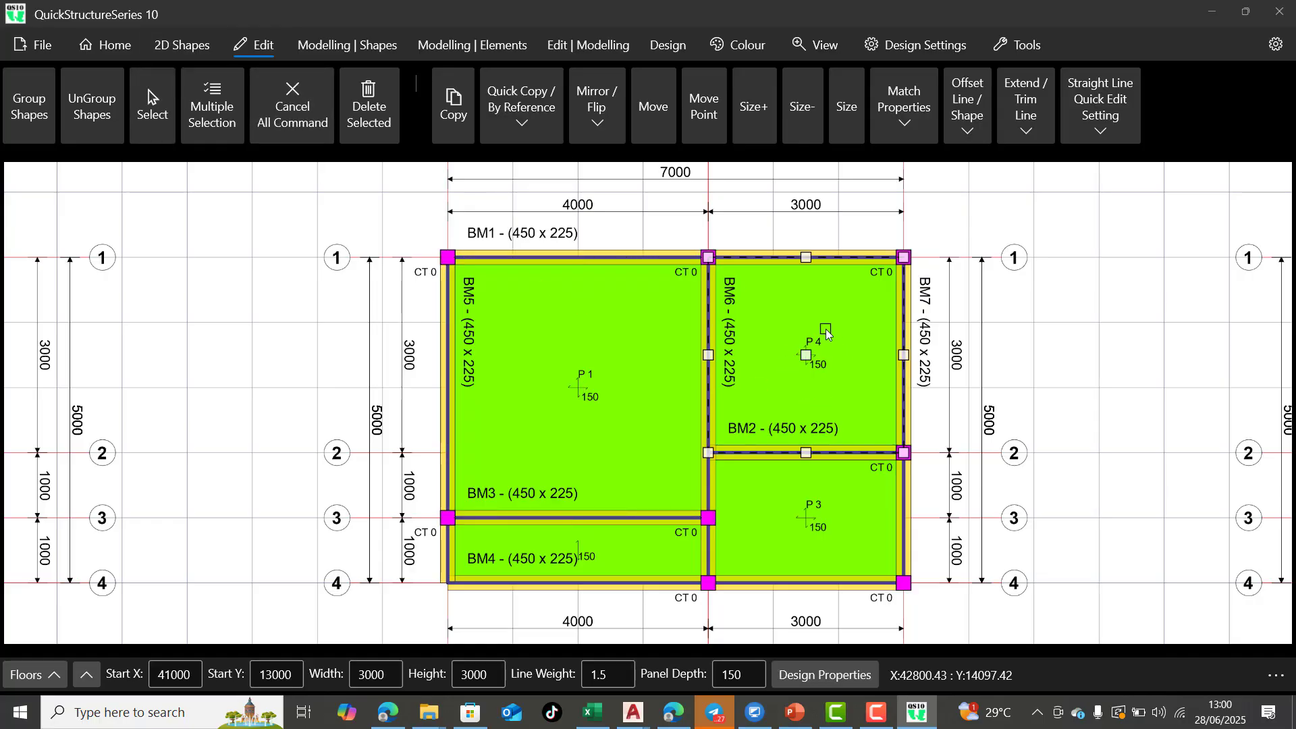
left_click(820, 675)
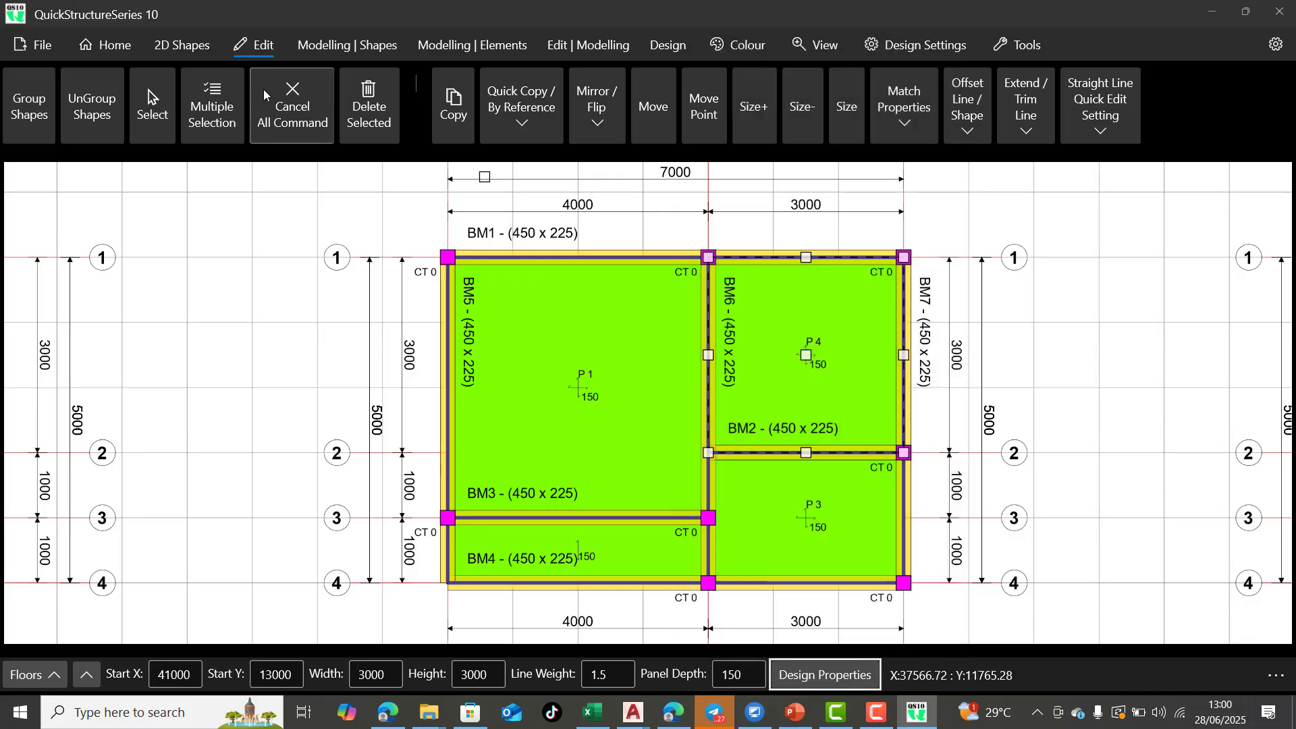
left_click(279, 99)
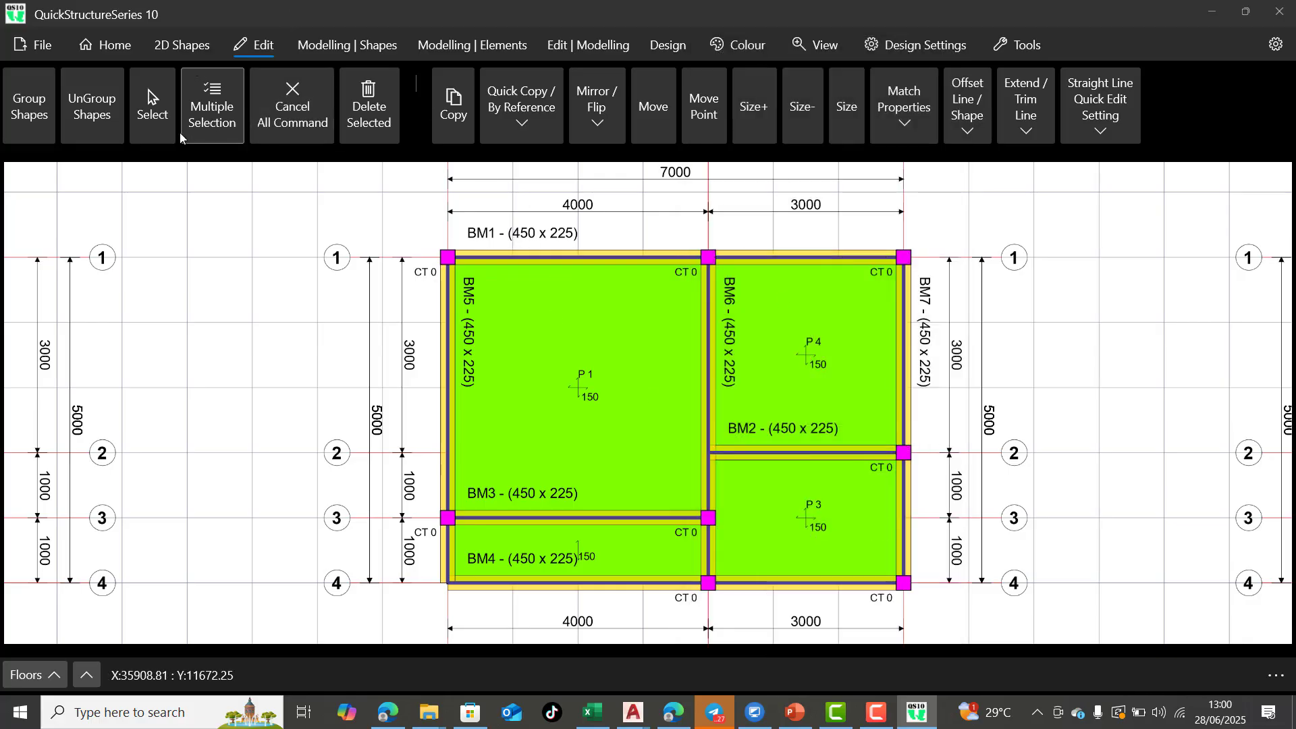
left_click(806, 553)
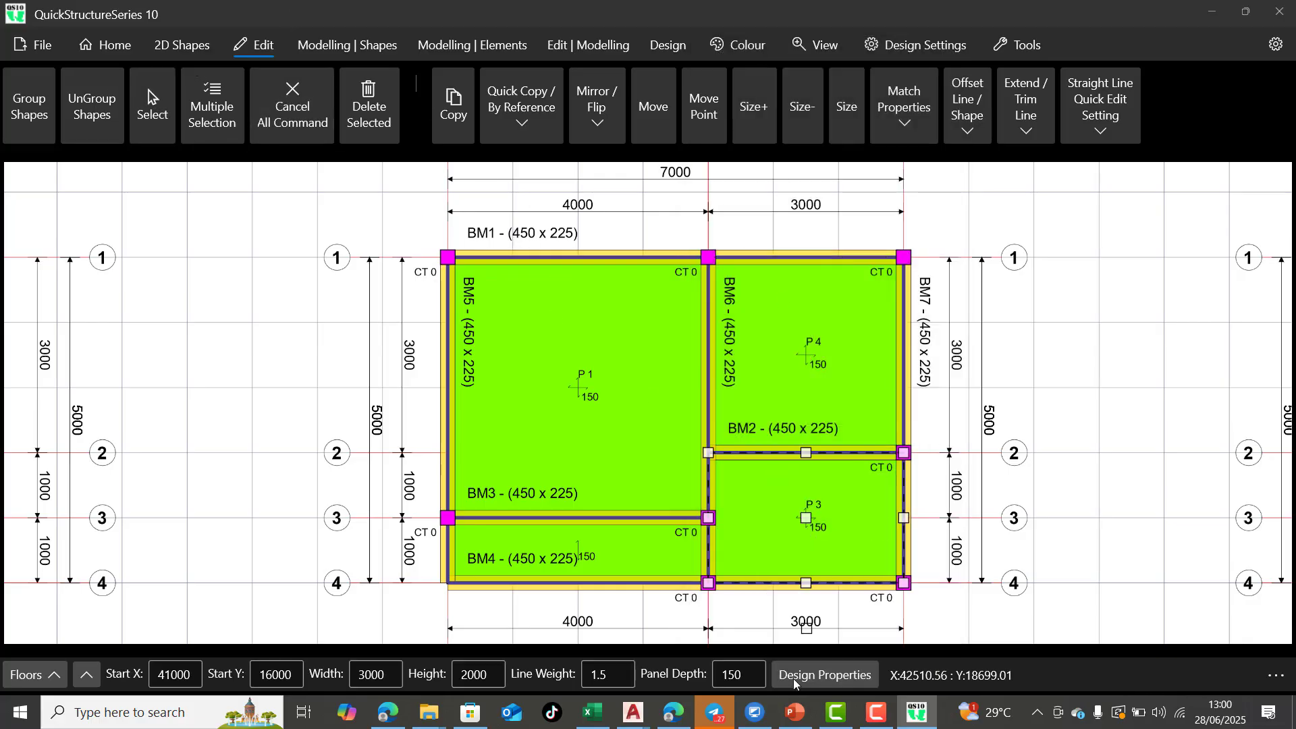
left_click(814, 674)
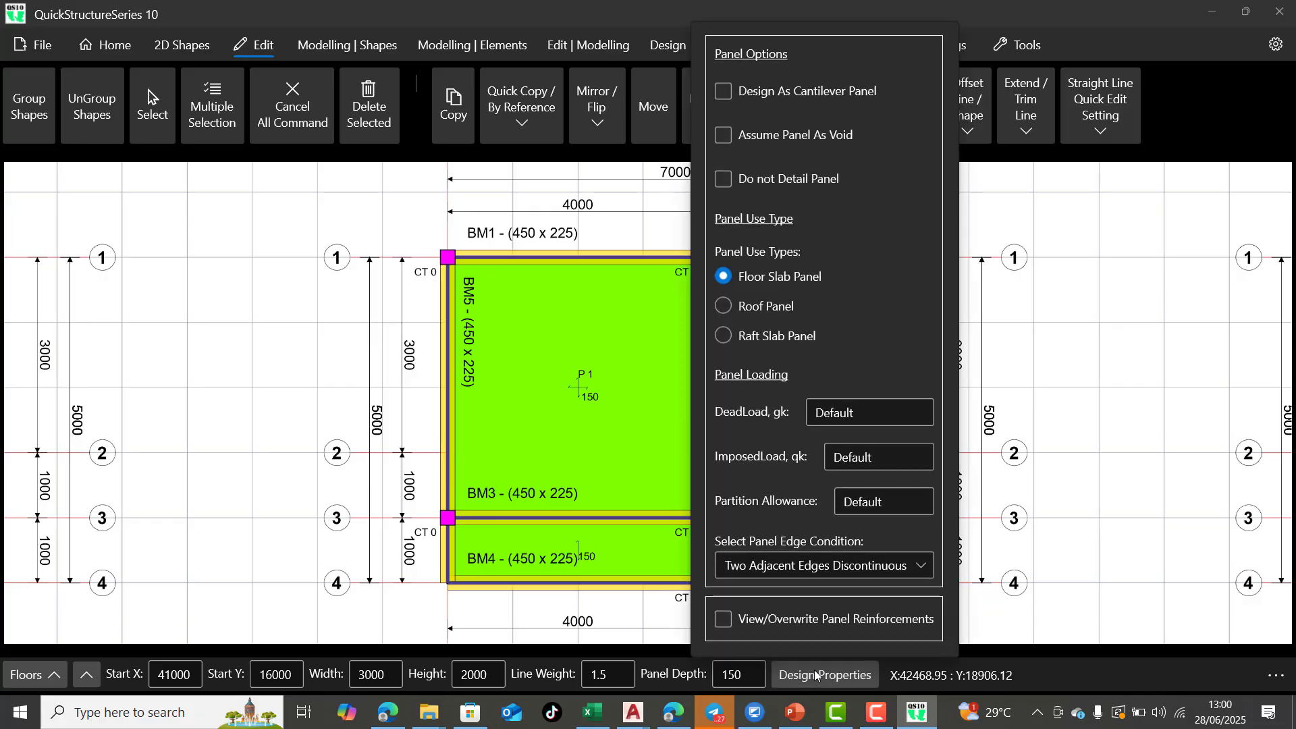
left_click(813, 669)
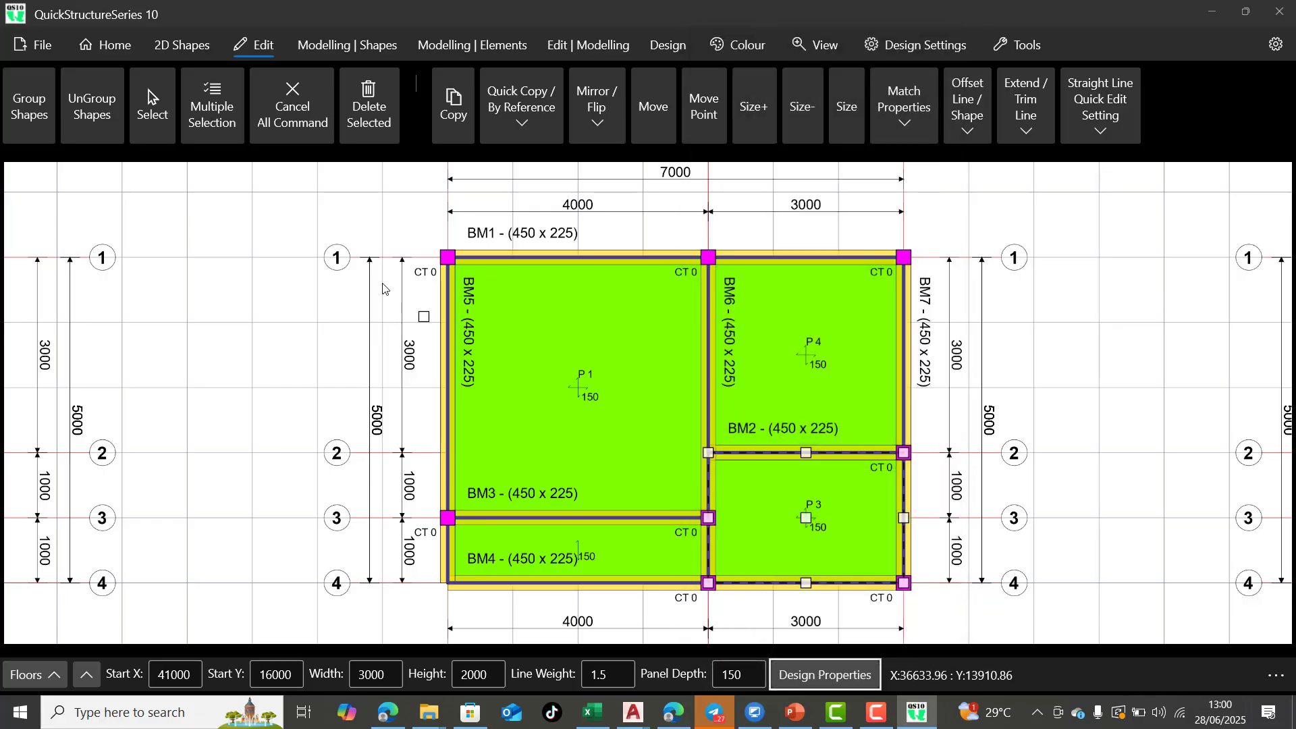
left_click(292, 108)
Set the First Floor cantilever panel's edge condition to Two Adjacent Edges Discontinuous and clear the selection
left_click(613, 552)
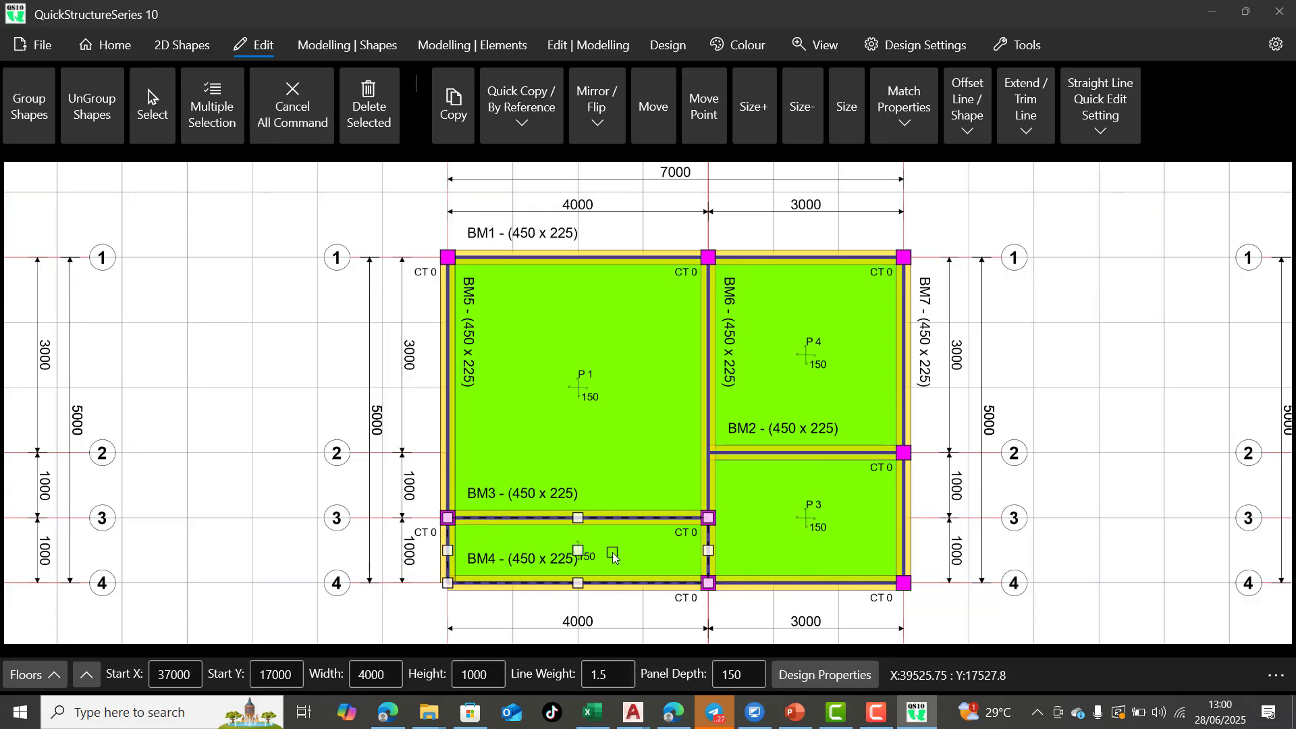
left_click(852, 672)
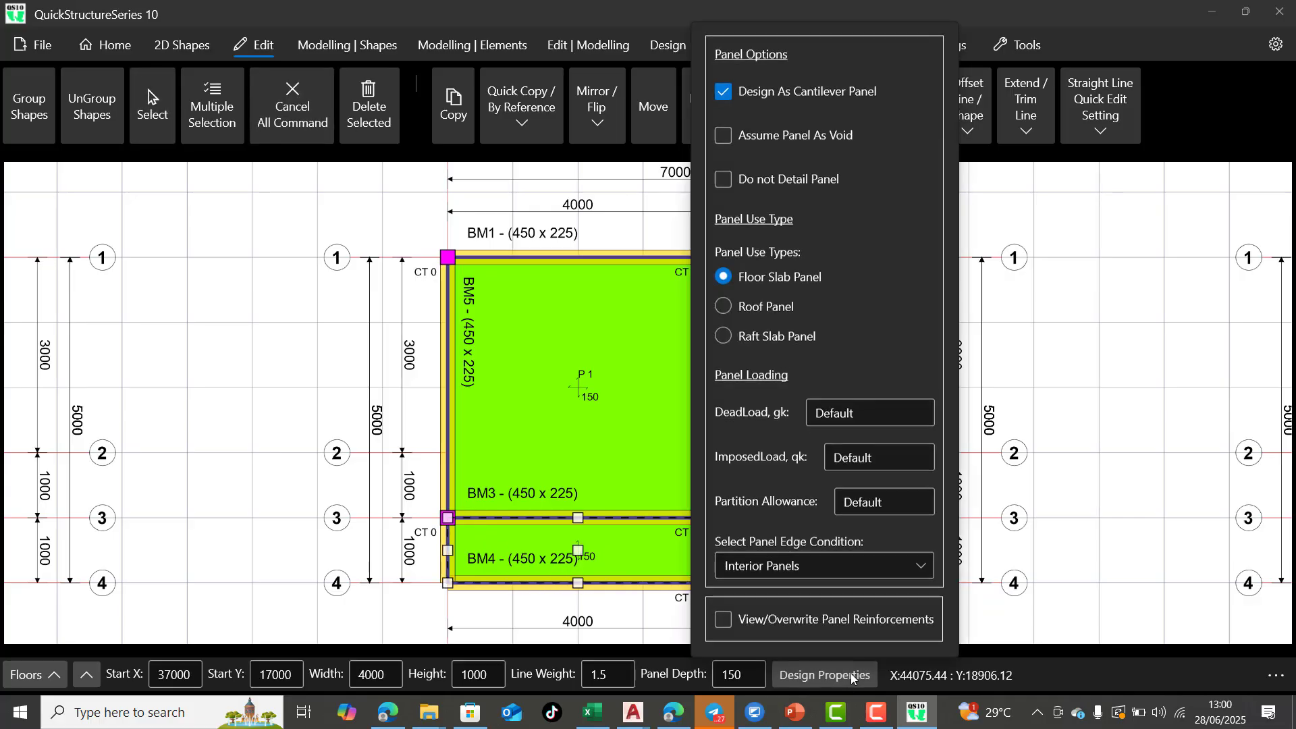
left_click(878, 570)
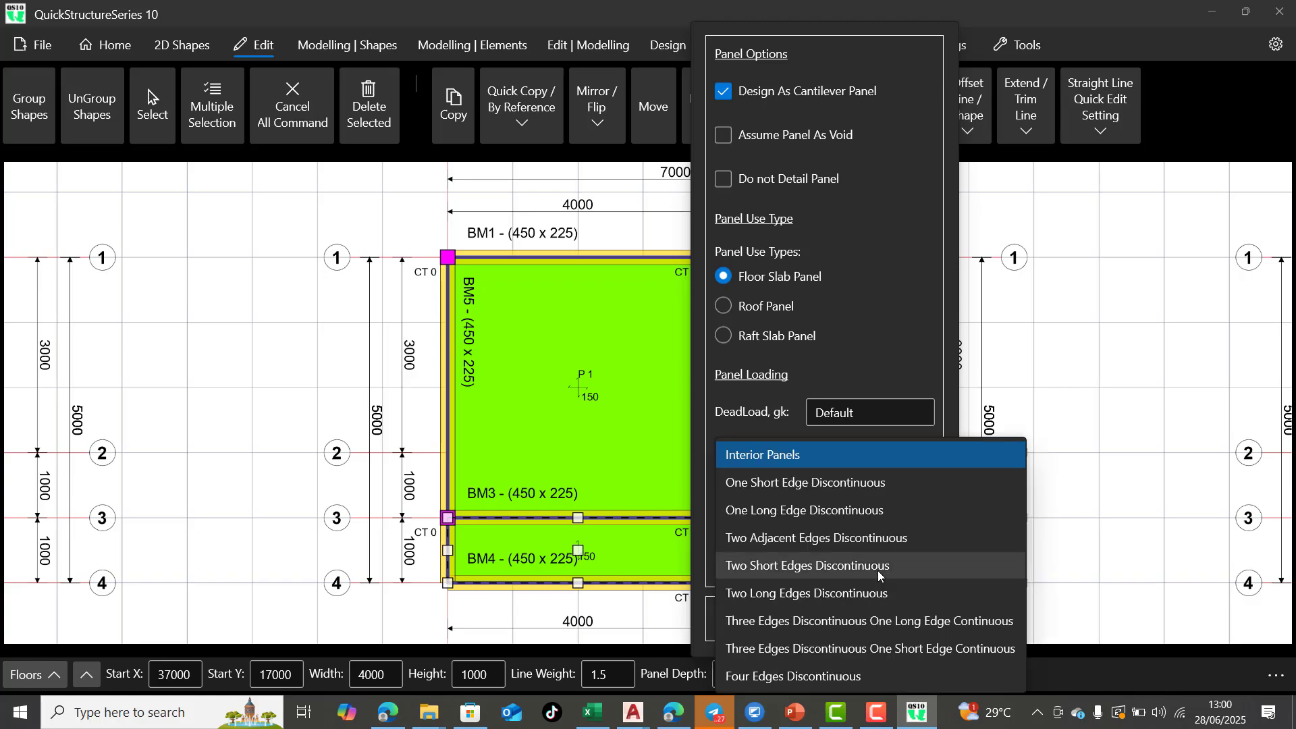
left_click(850, 539)
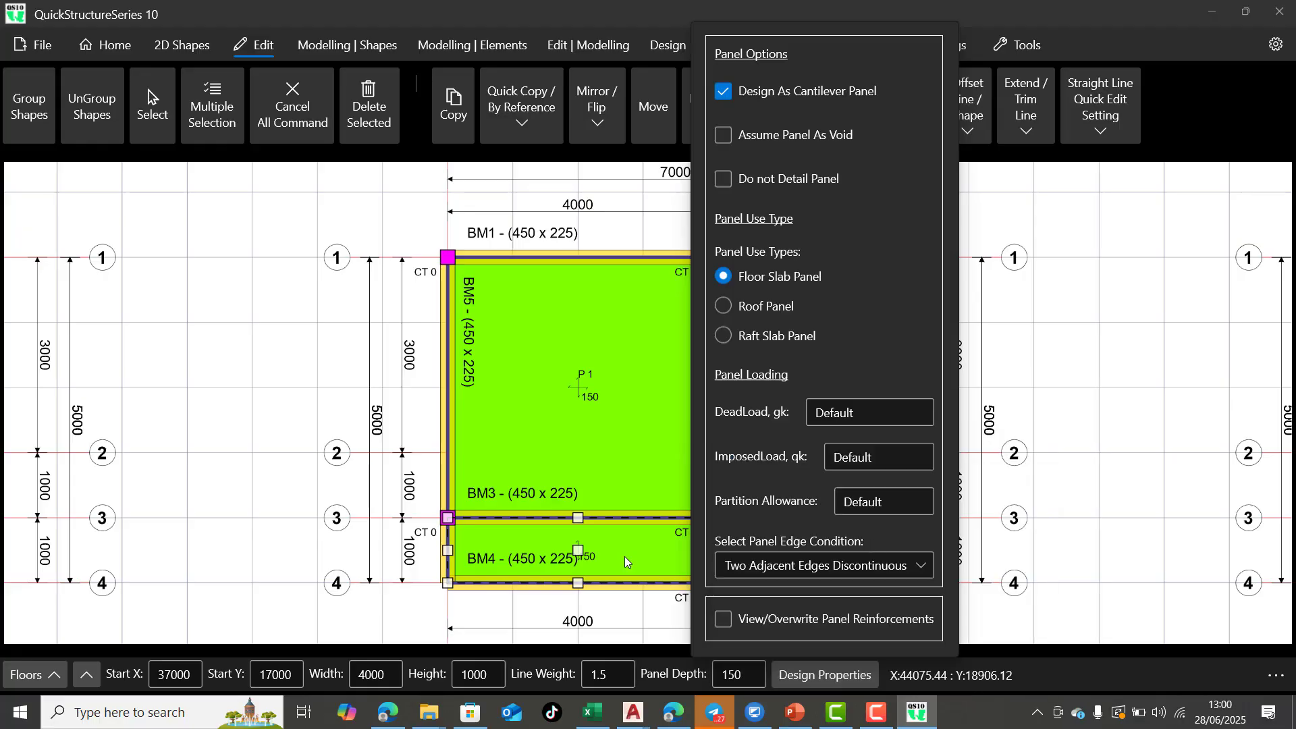
left_click(405, 458)
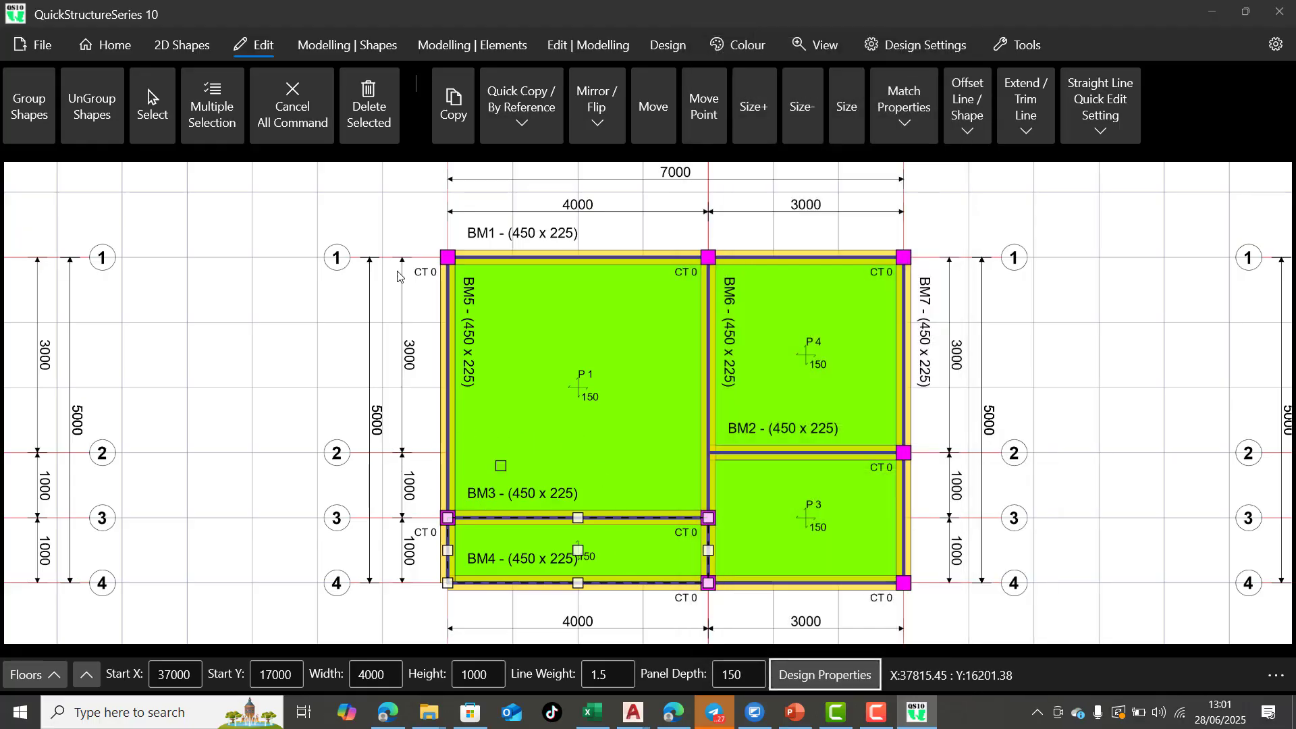
left_click(284, 114)
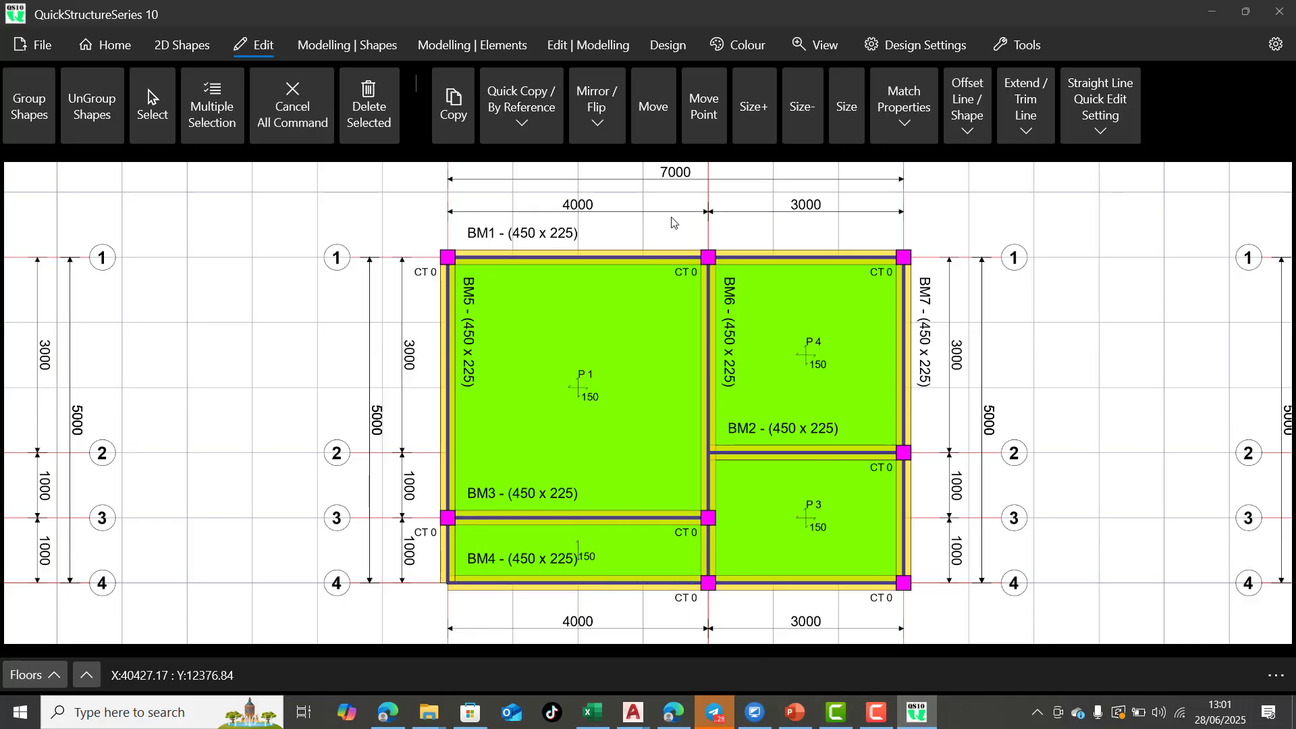
Review the First Floor and Roof Beam Level plans, including the roof panels, and compare them with the other floor layouts
scroll(585, 318, "down", 1)
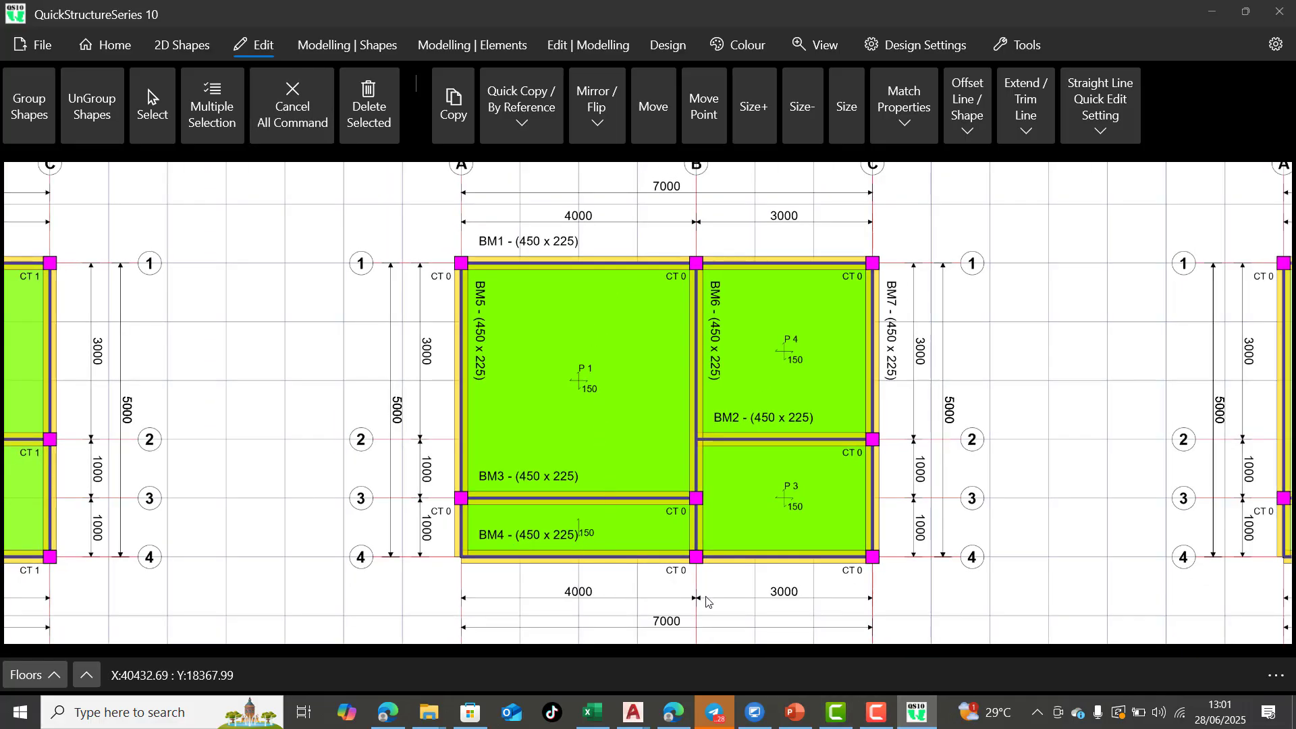
scroll(662, 471, "down", 1)
scroll(661, 471, "down", 4)
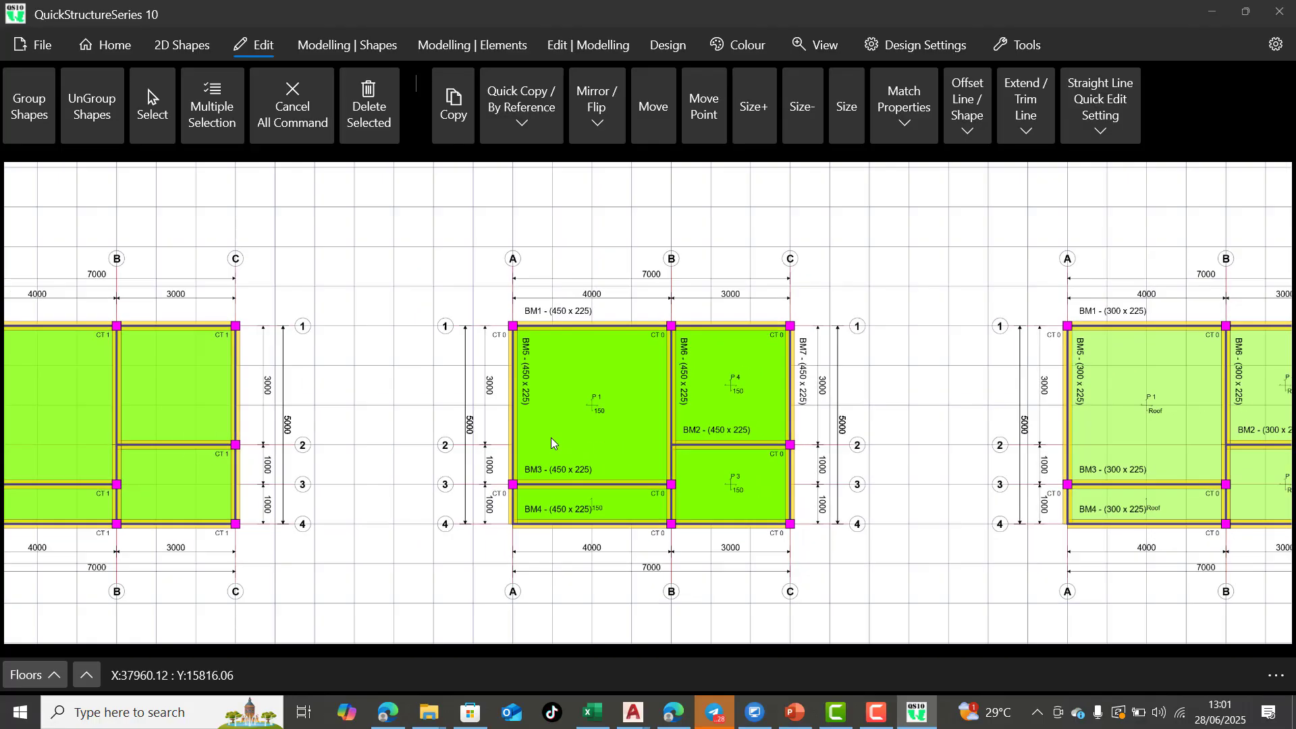
scroll(878, 418, "up", 4)
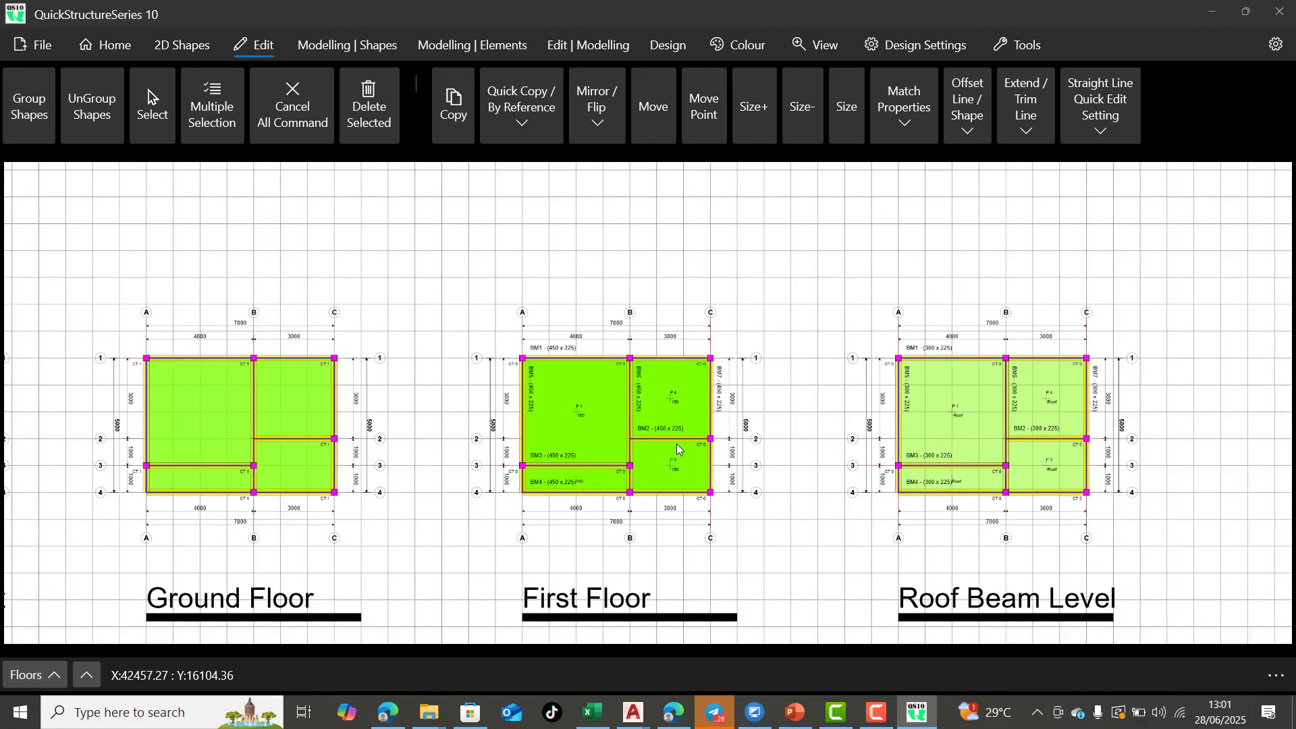
scroll(1053, 405, "up", 2)
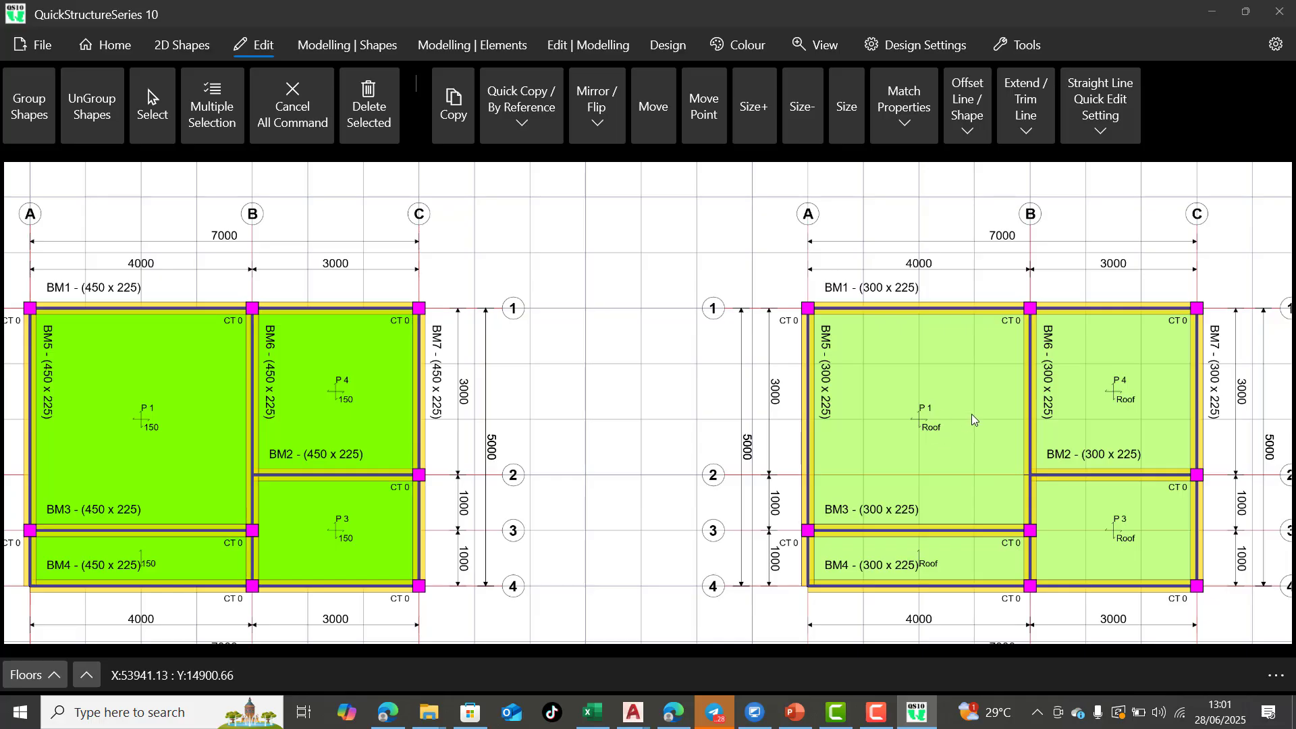
scroll(1114, 358, "down", 2)
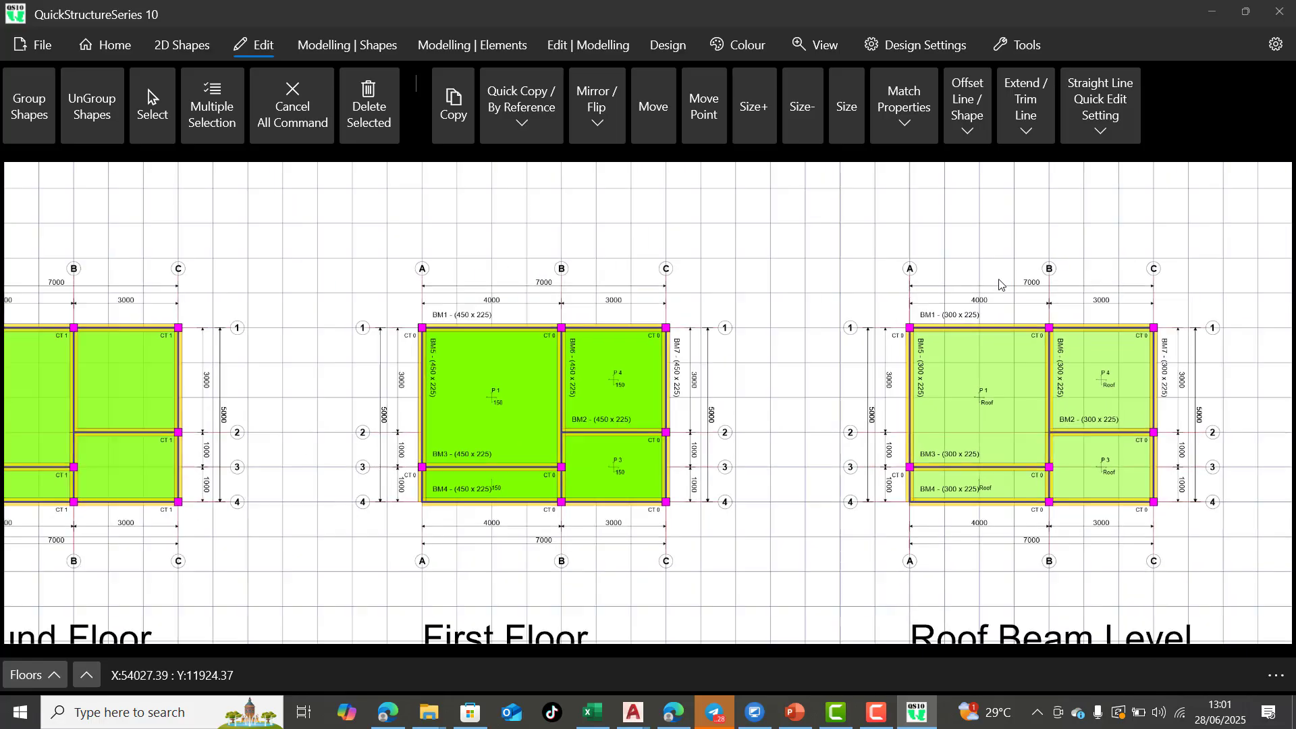
scroll(810, 324, "down", 5)
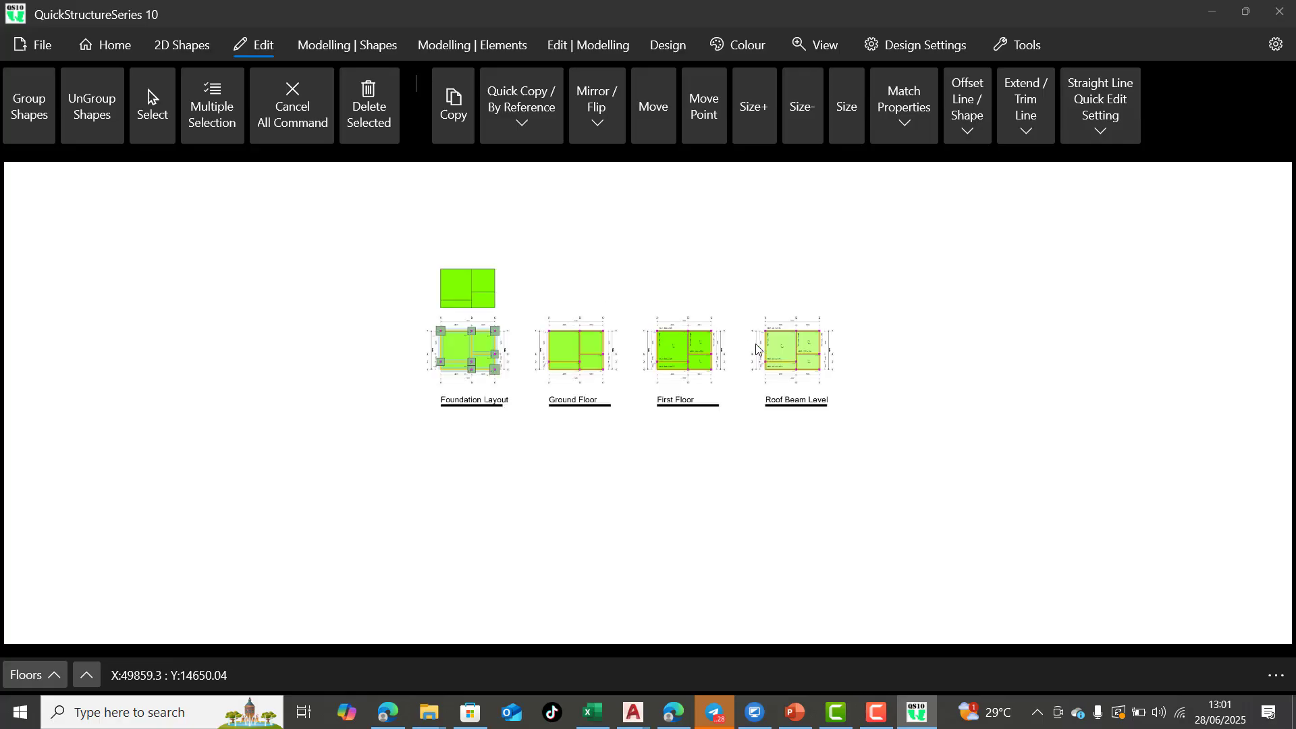
scroll(756, 350, "up", 3)
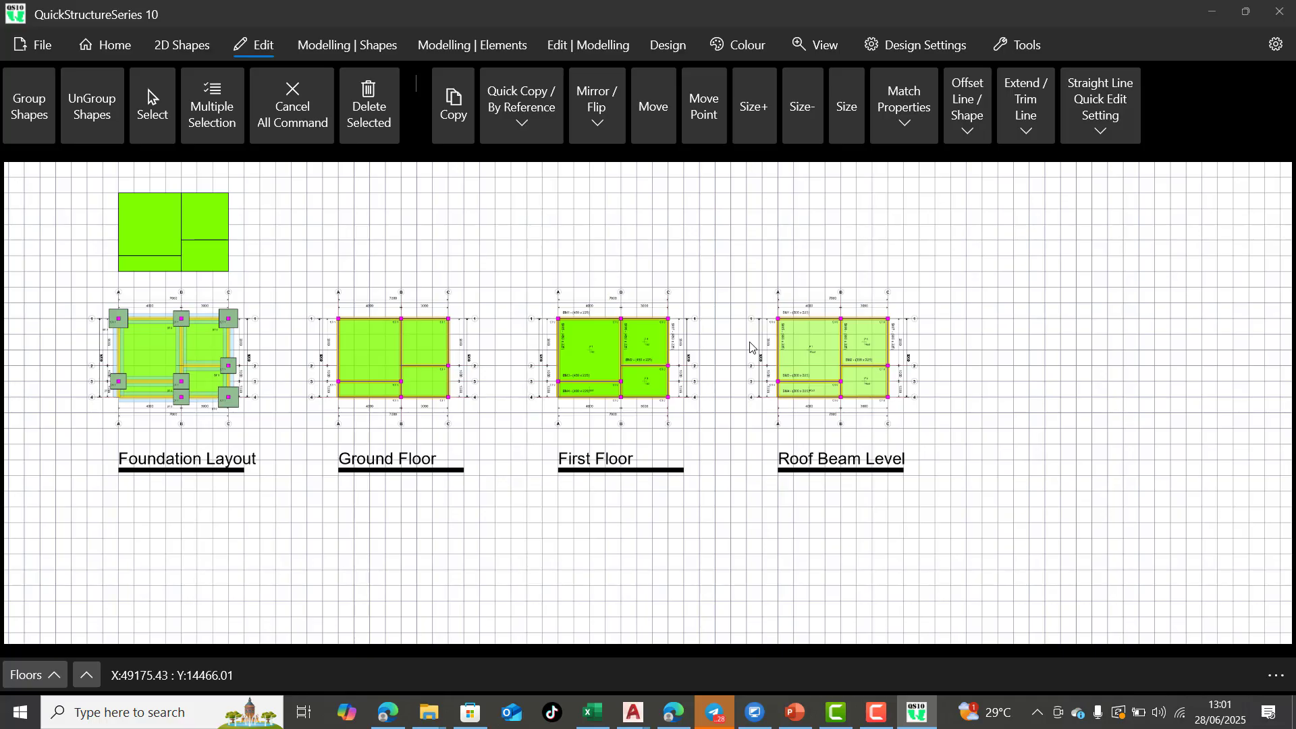
Automatically generate and design the building structure from the selected shapes, and accept saving and exporting the design documents
left_click(330, 46)
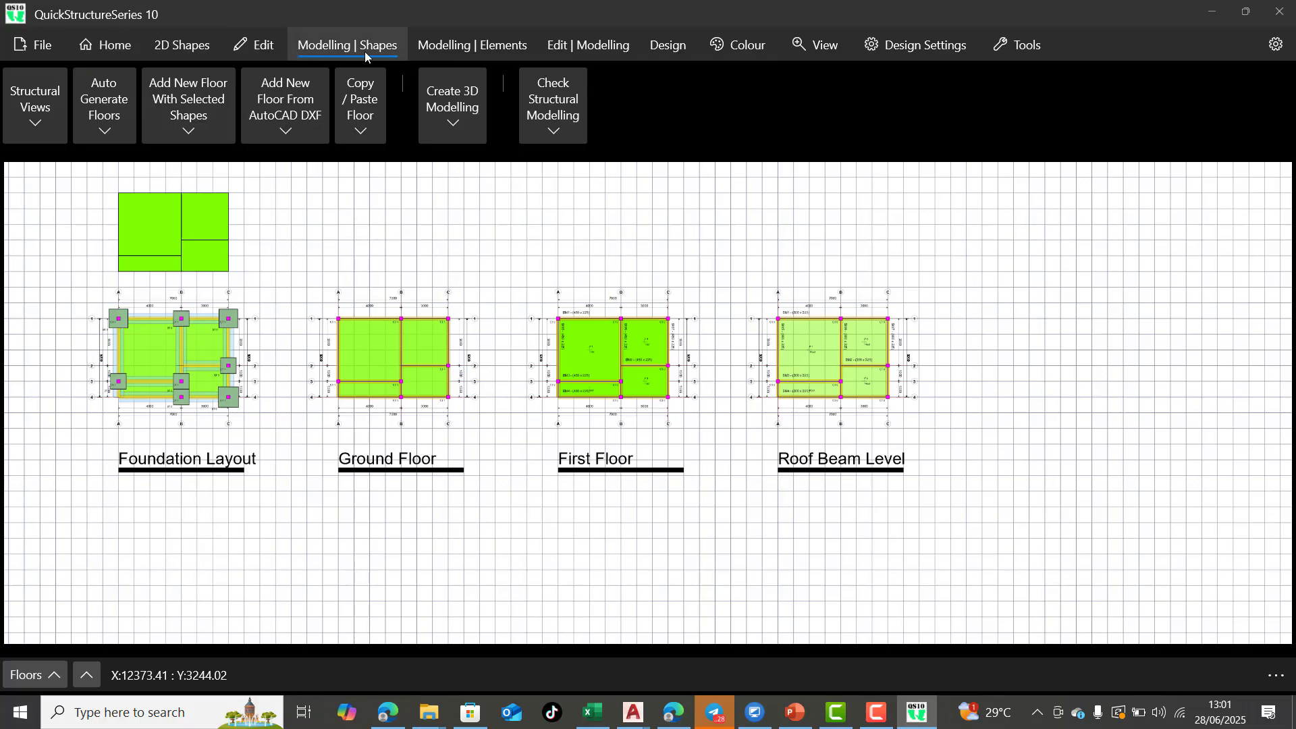
left_click(102, 135)
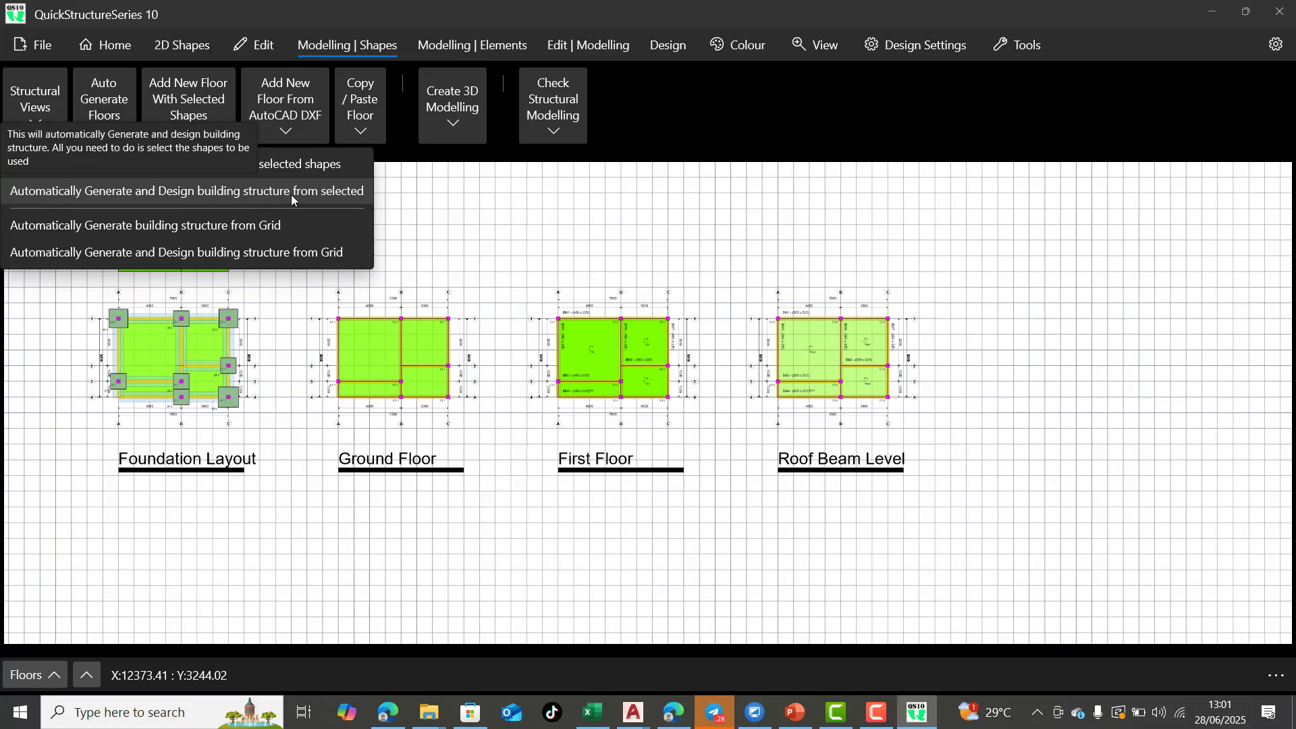
left_click(342, 197)
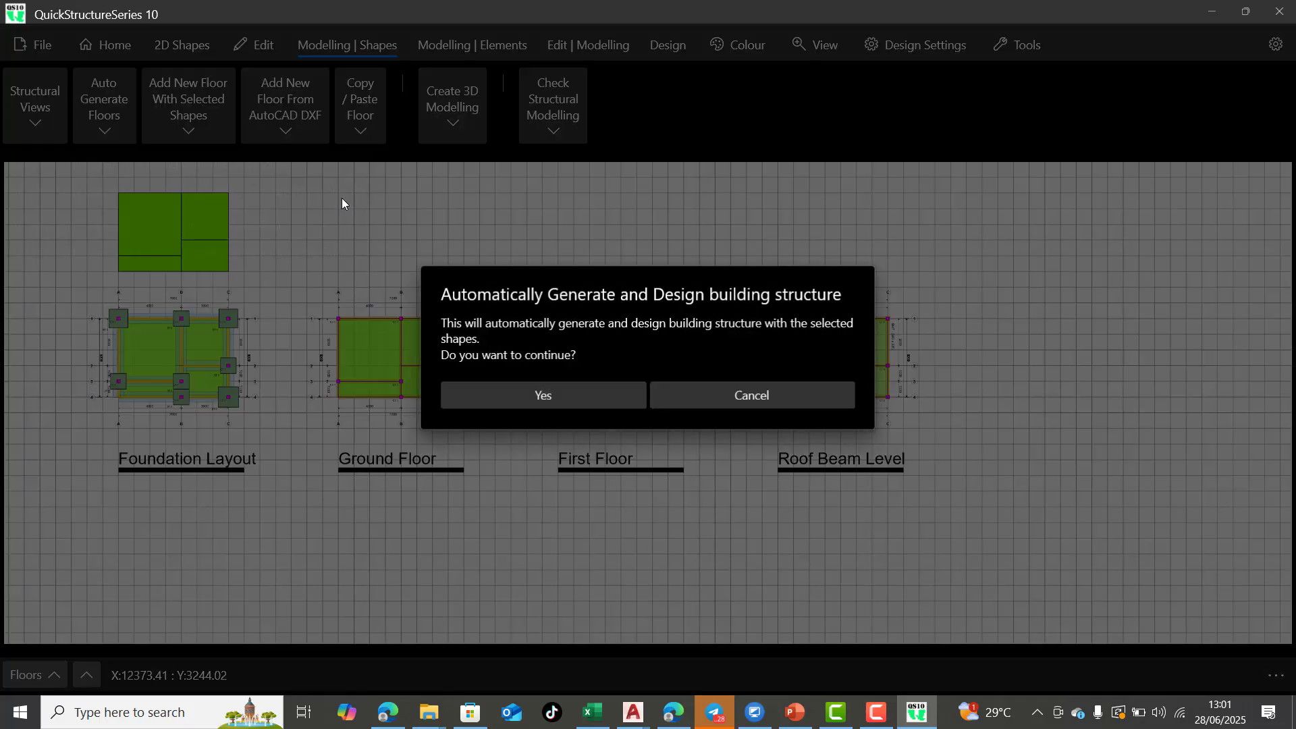
left_click(598, 395)
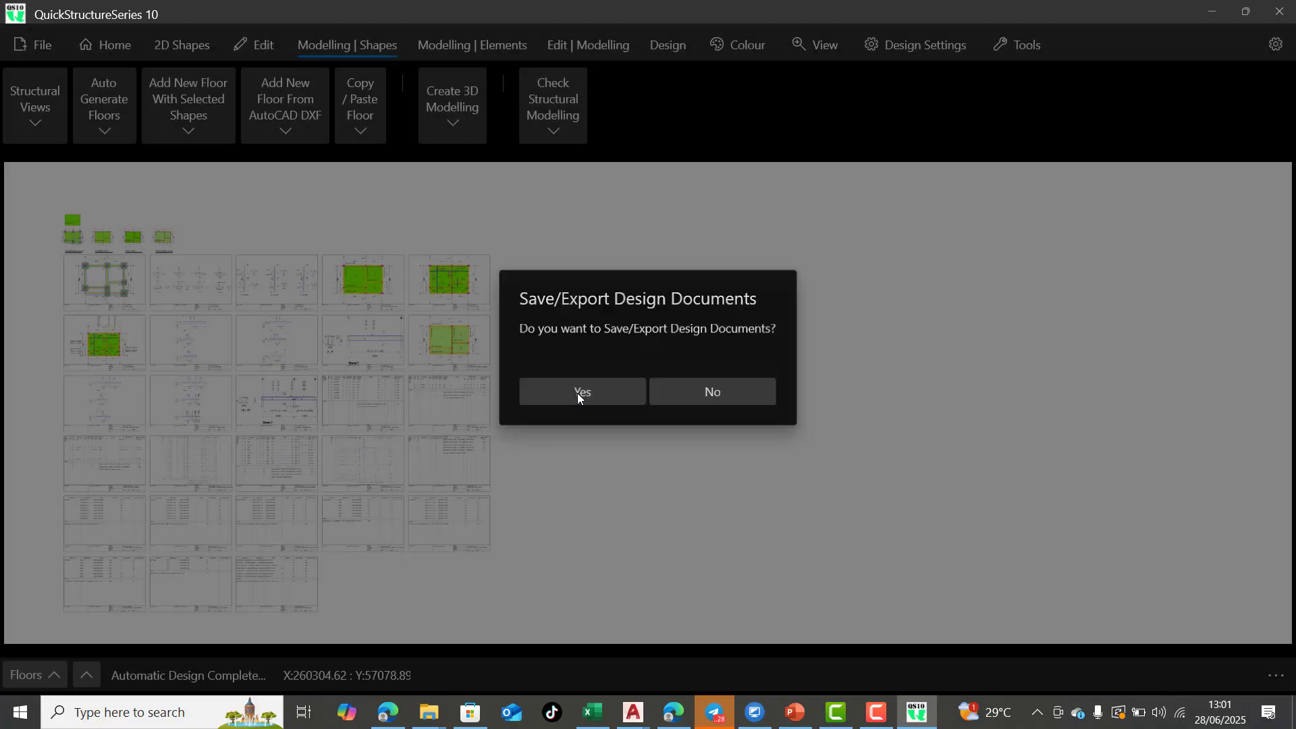
left_click(578, 394)
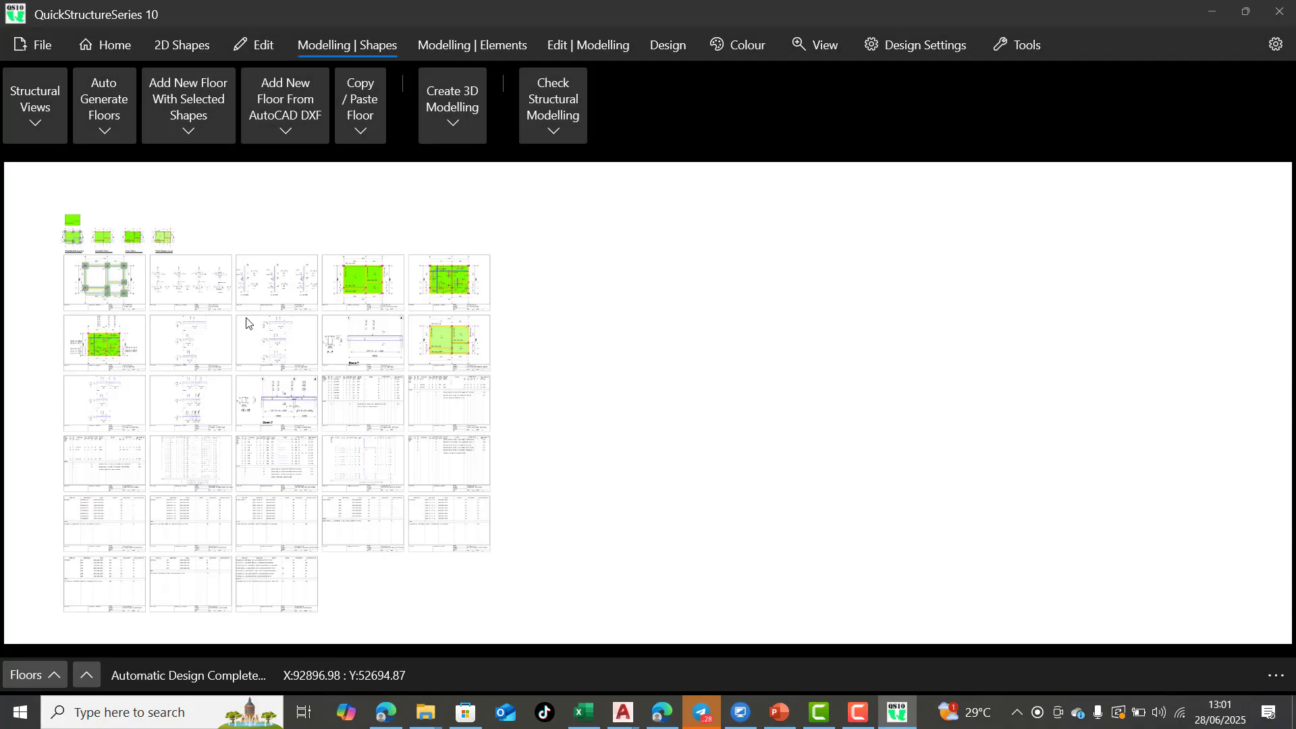
Examine the reinforcement layout on the First Floor Slab Details drawing sheet
scroll(246, 322, "up", 5)
scroll(772, 297, "down", 4)
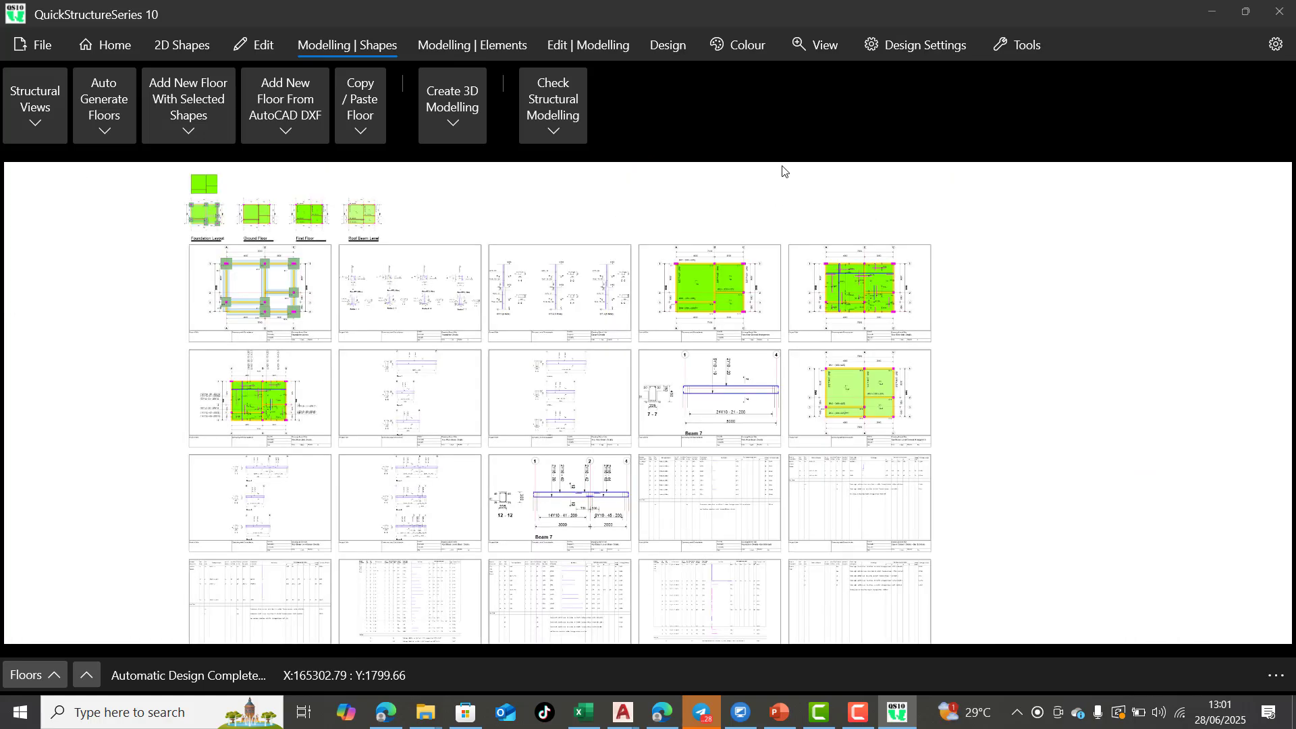
scroll(872, 422, "up", 3)
scroll(872, 422, "up", 1)
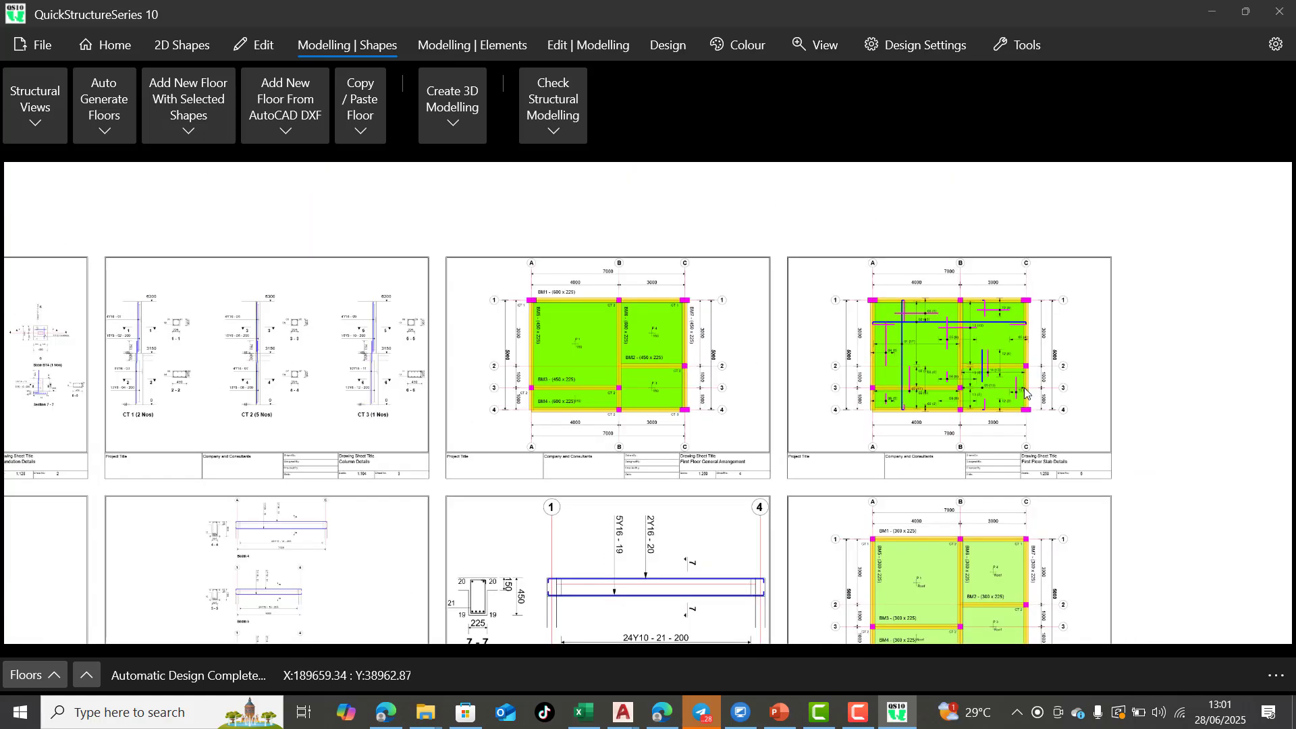
scroll(1043, 376, "up", 3)
scroll(1013, 222, "up", 2)
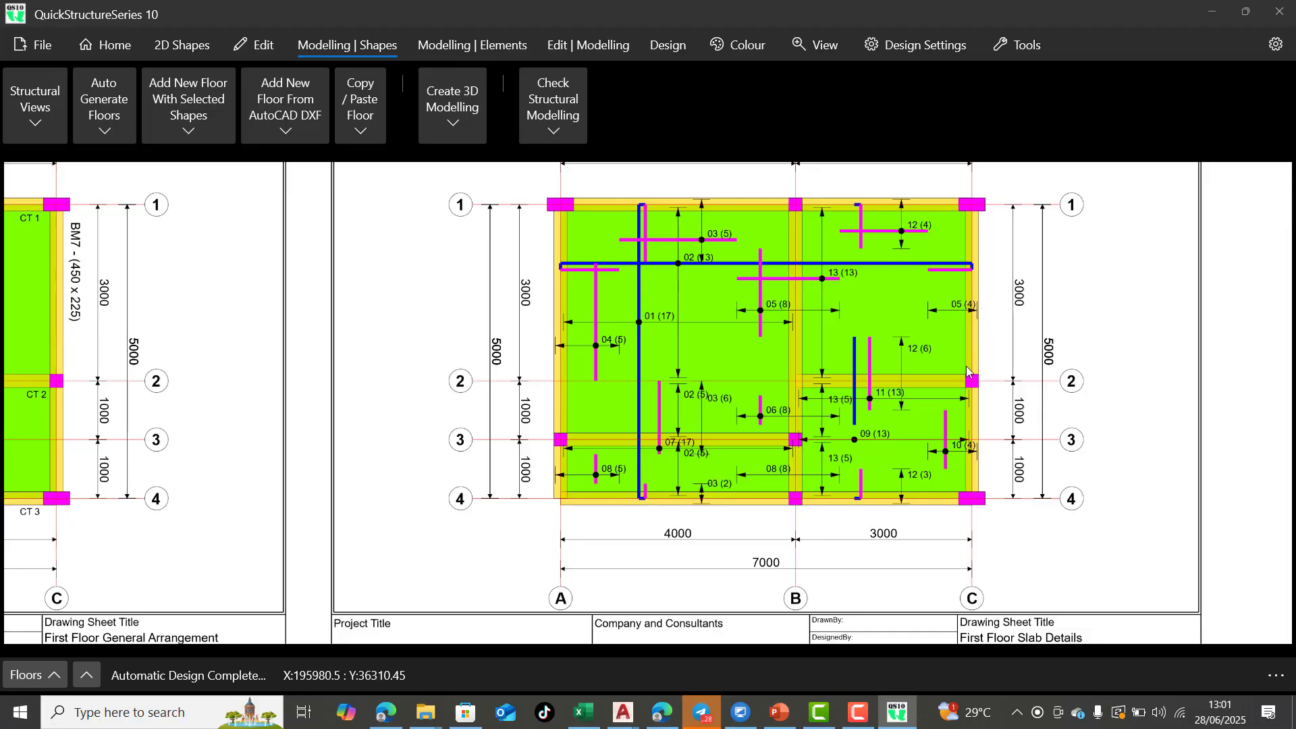
scroll(966, 361, "up", 1)
scroll(931, 428, "down", 2)
scroll(942, 308, "up", 1)
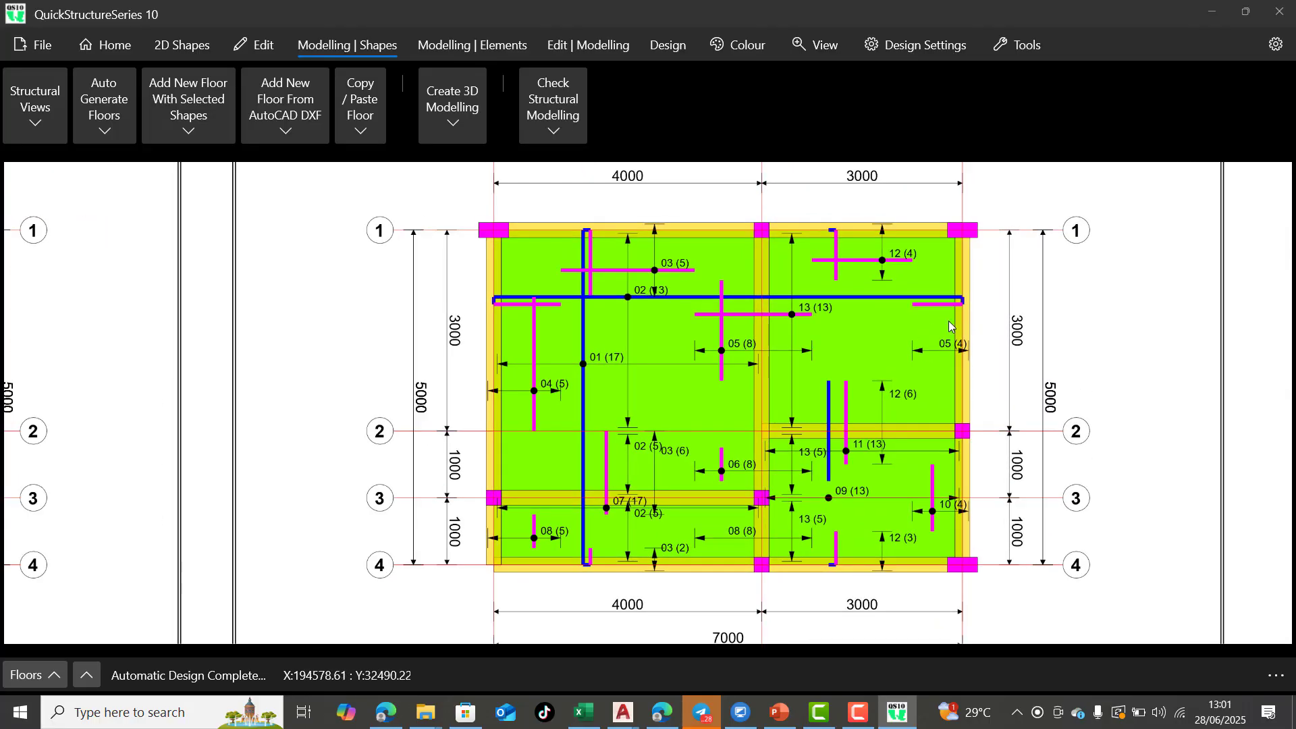
Examine the bar callouts on the slab reinforcement sheet in the second row of generated drawings
scroll(1032, 289, "down", 5)
scroll(1032, 289, "down", 2)
scroll(743, 473, "down", 1)
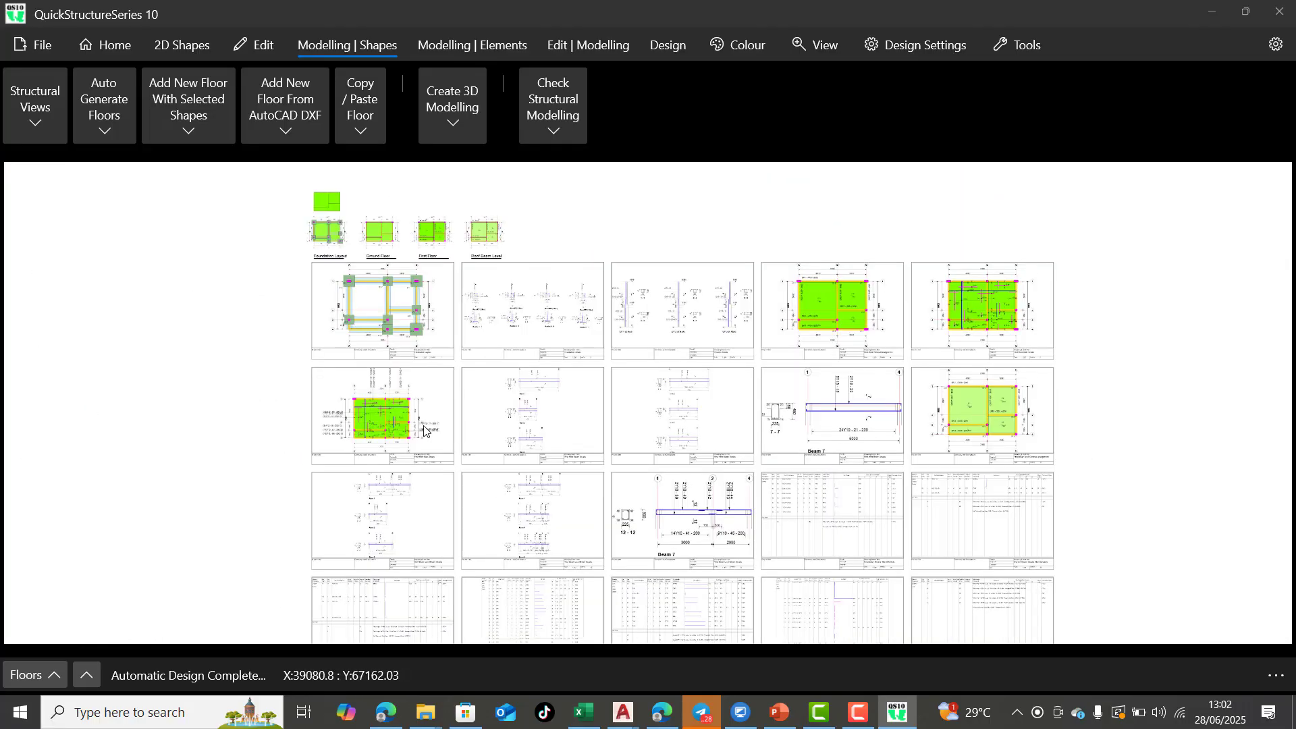
scroll(270, 402, "up", 2)
scroll(267, 385, "up", 3)
scroll(267, 385, "up", 4)
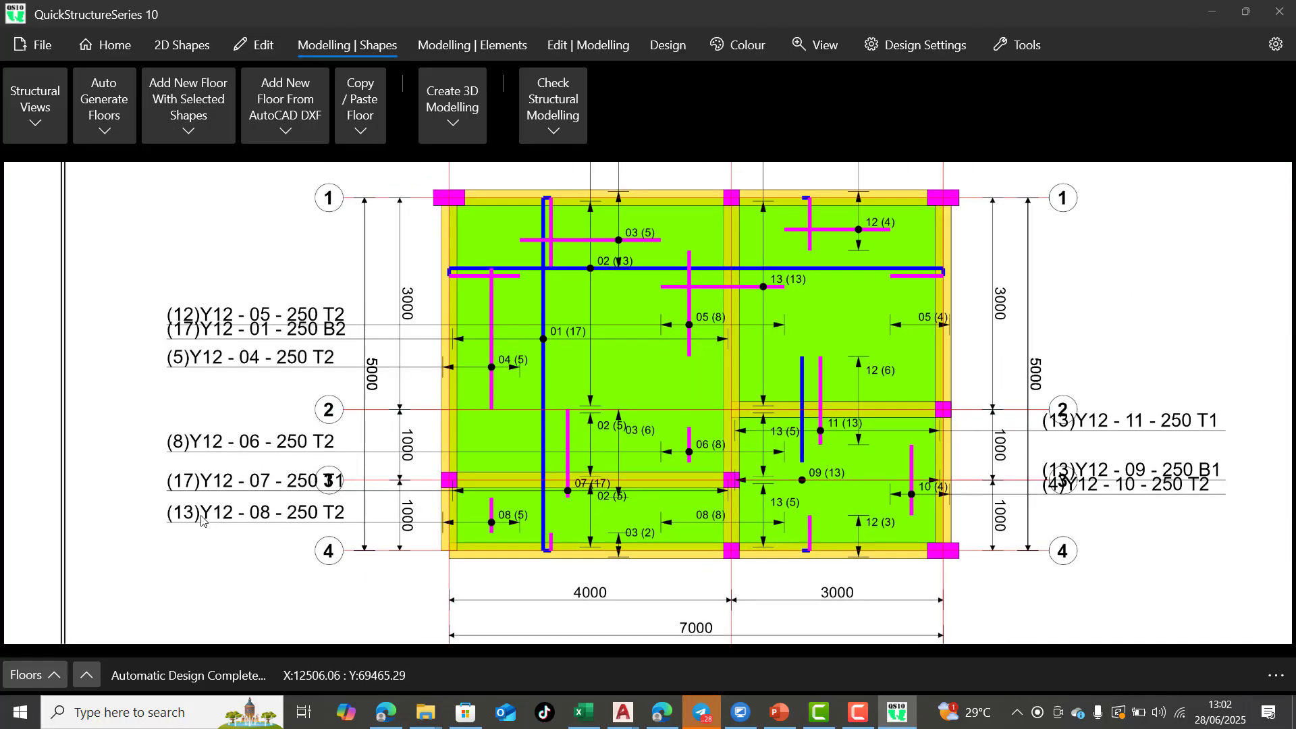
scroll(202, 516, "down", 2)
scroll(674, 547, "up", 1)
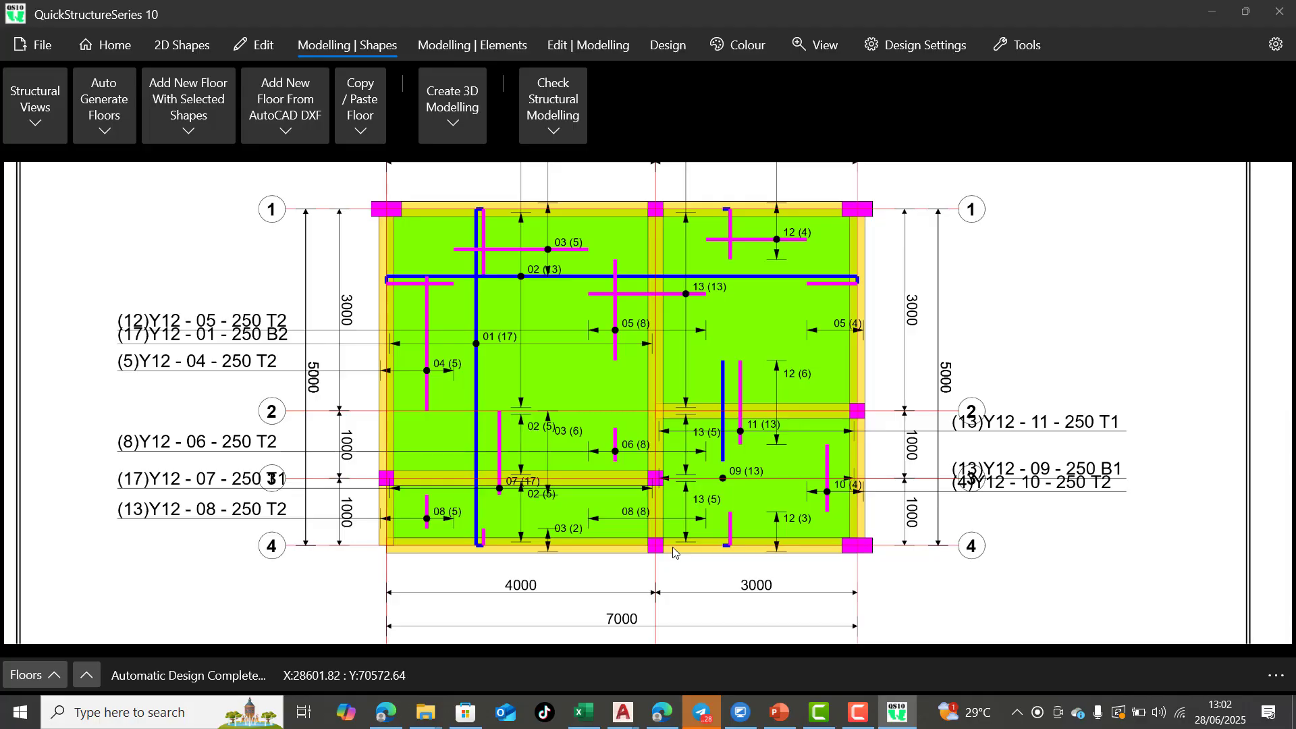
left_click(37, 45)
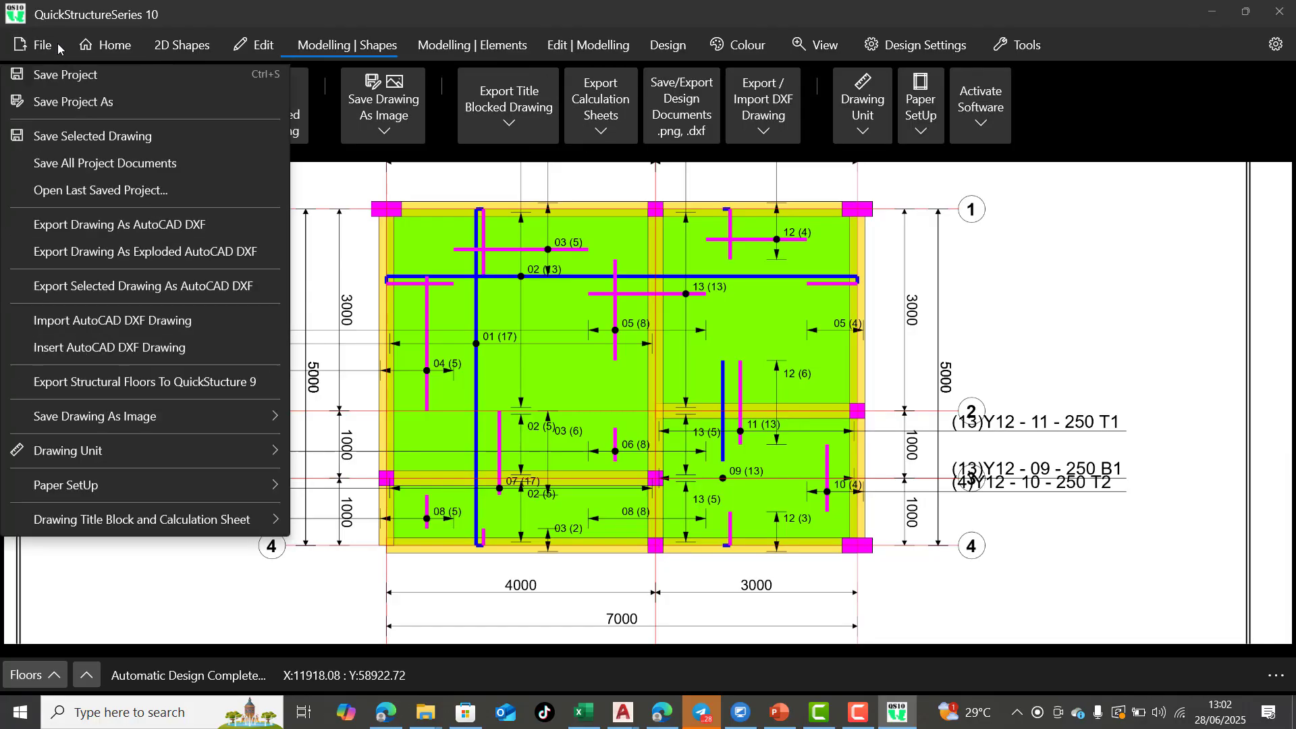
left_click(68, 142)
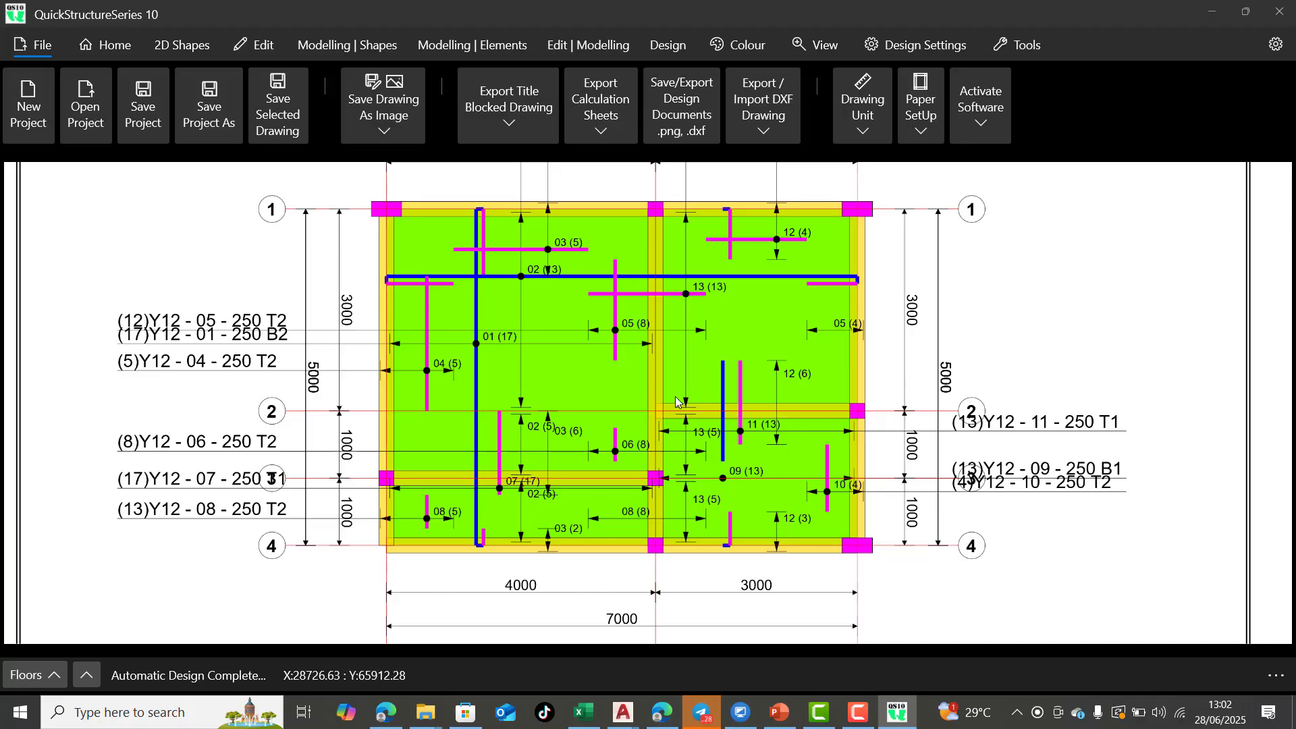
Survey the full set of generated drawing sheets, comparing the first floor slab and beam details with the First Floor General Arrangement
scroll(677, 402, "down", 5)
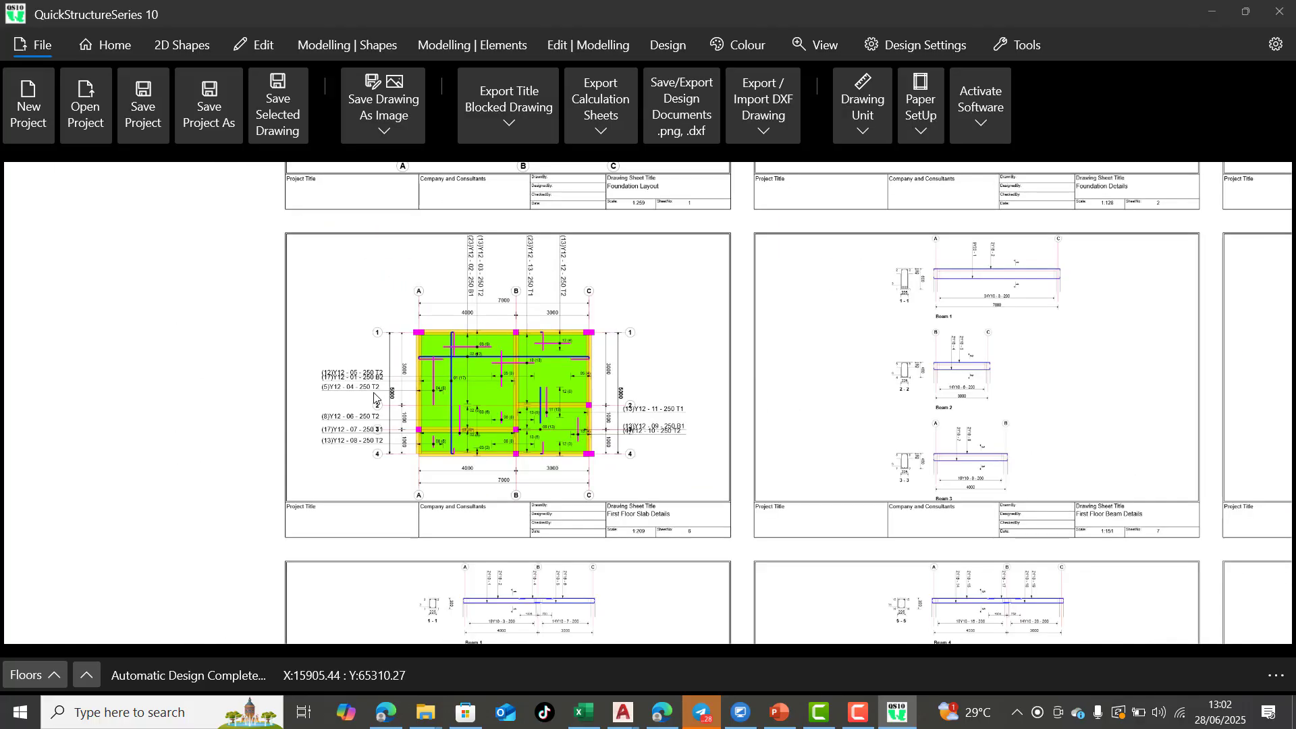
scroll(375, 398, "down", 3)
scroll(533, 455, "down", 2)
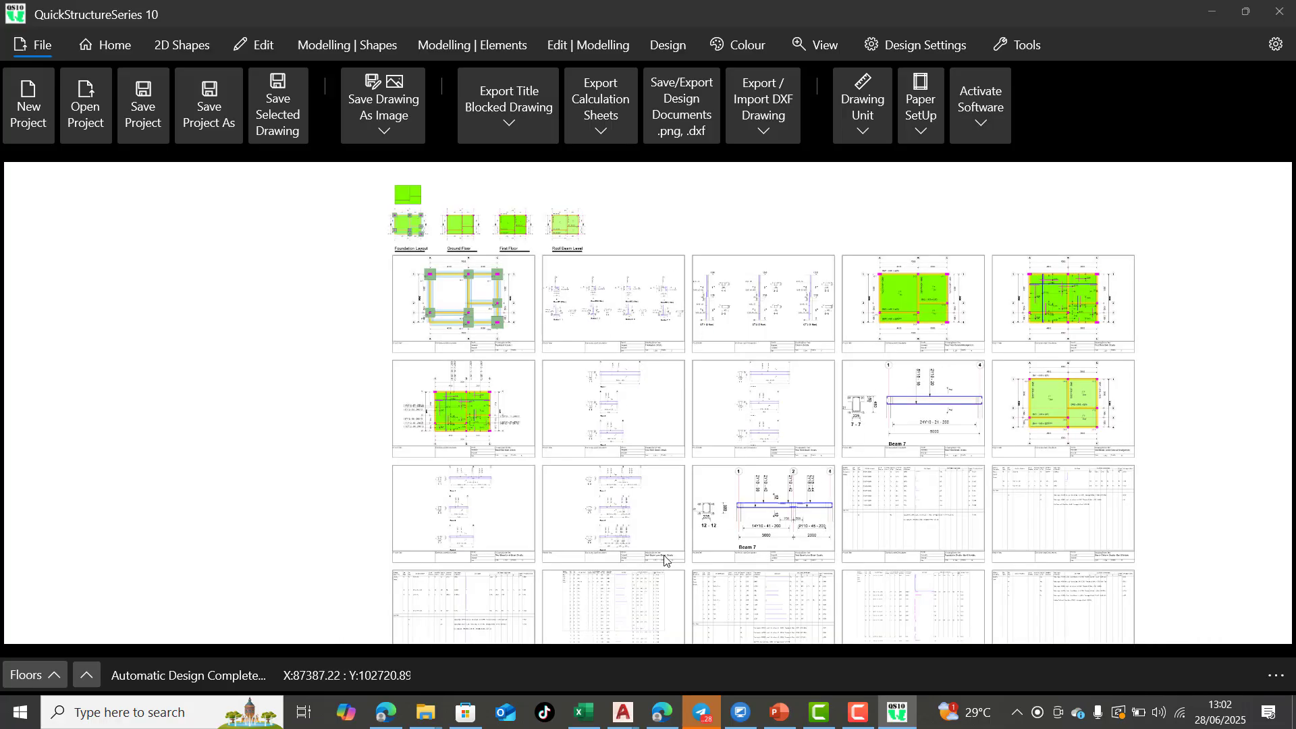
scroll(601, 557, "up", 2)
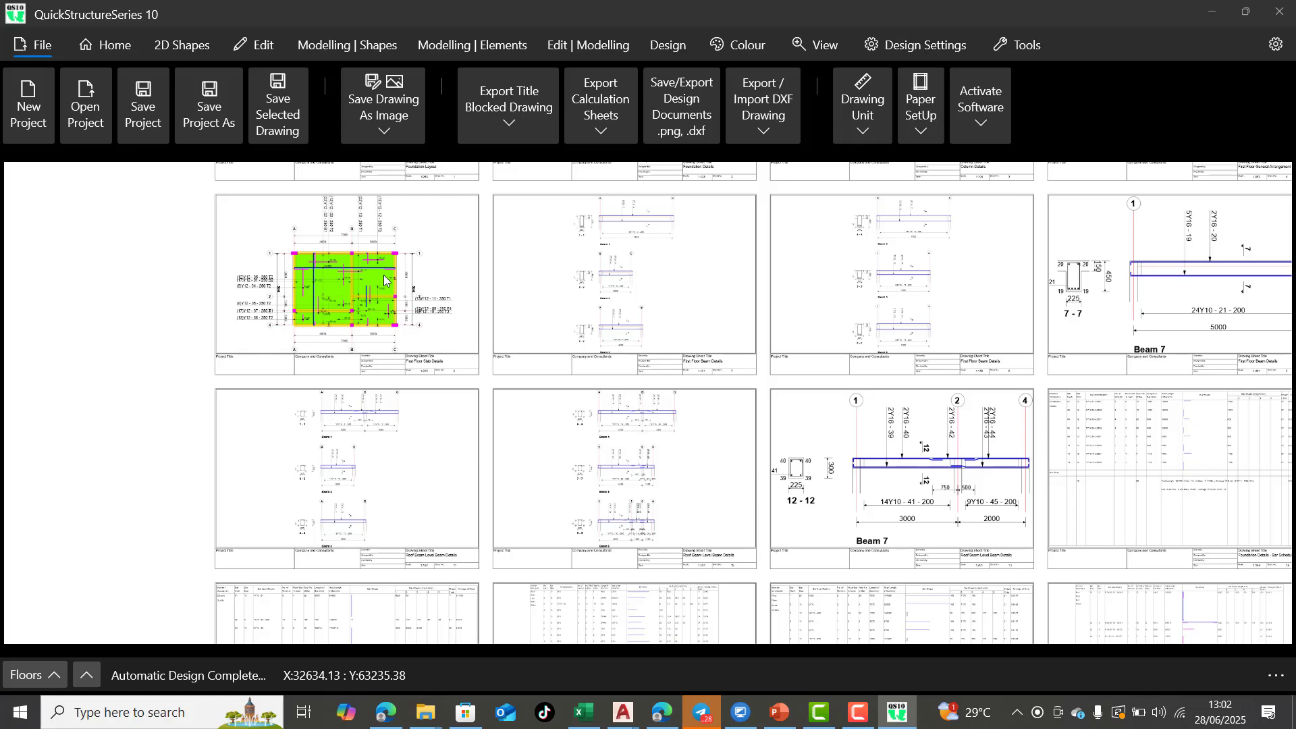
scroll(445, 409, "down", 3)
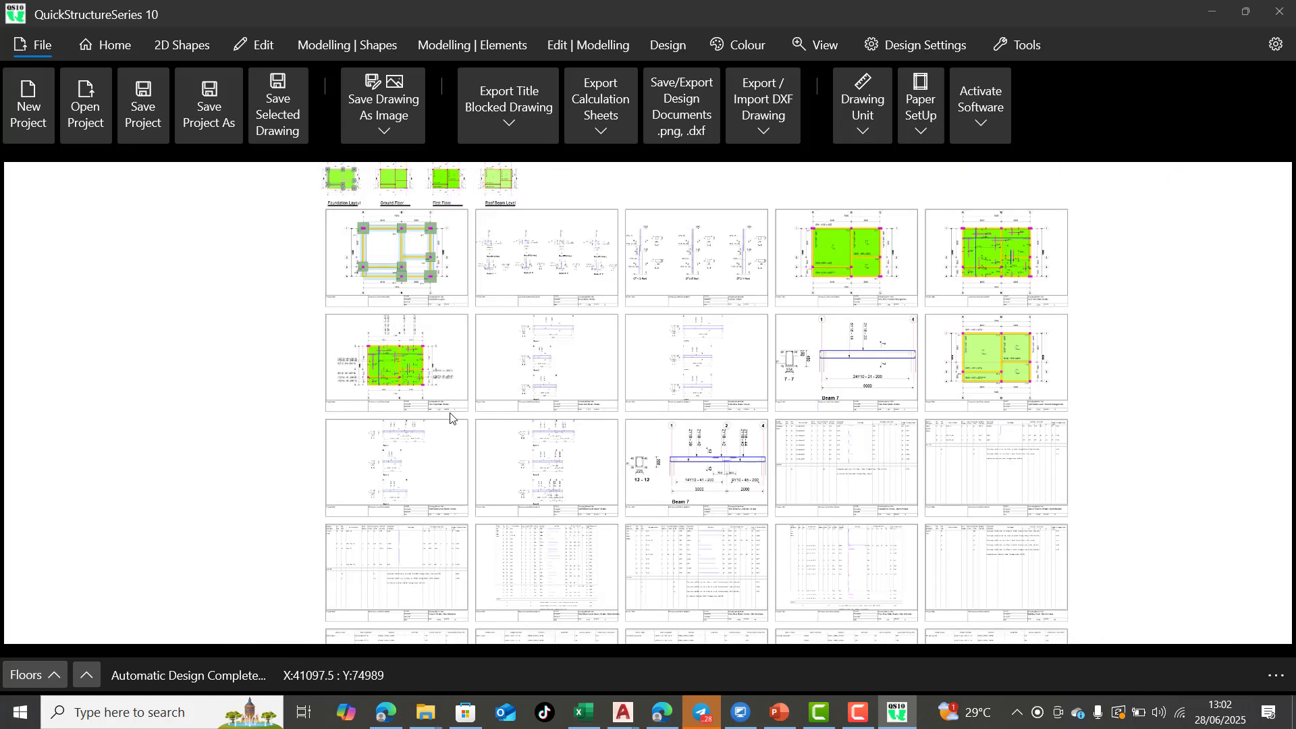
scroll(675, 331, "up", 5)
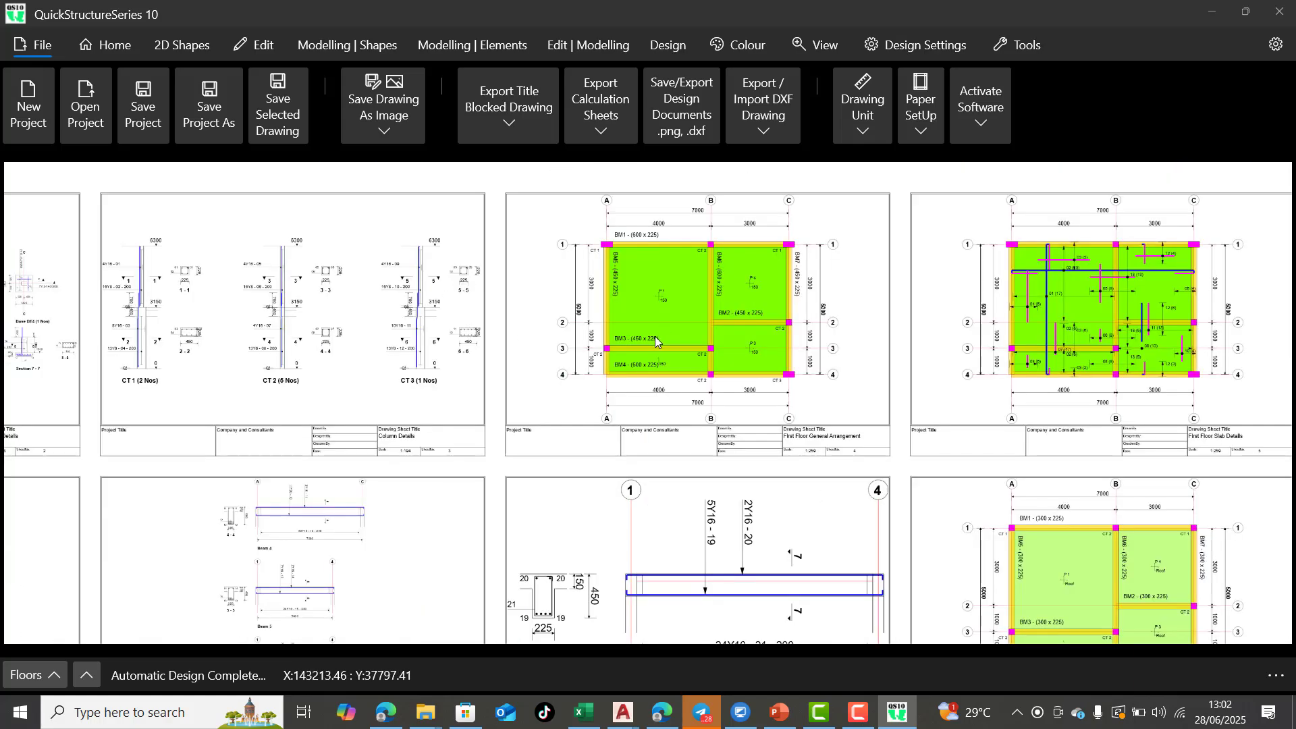